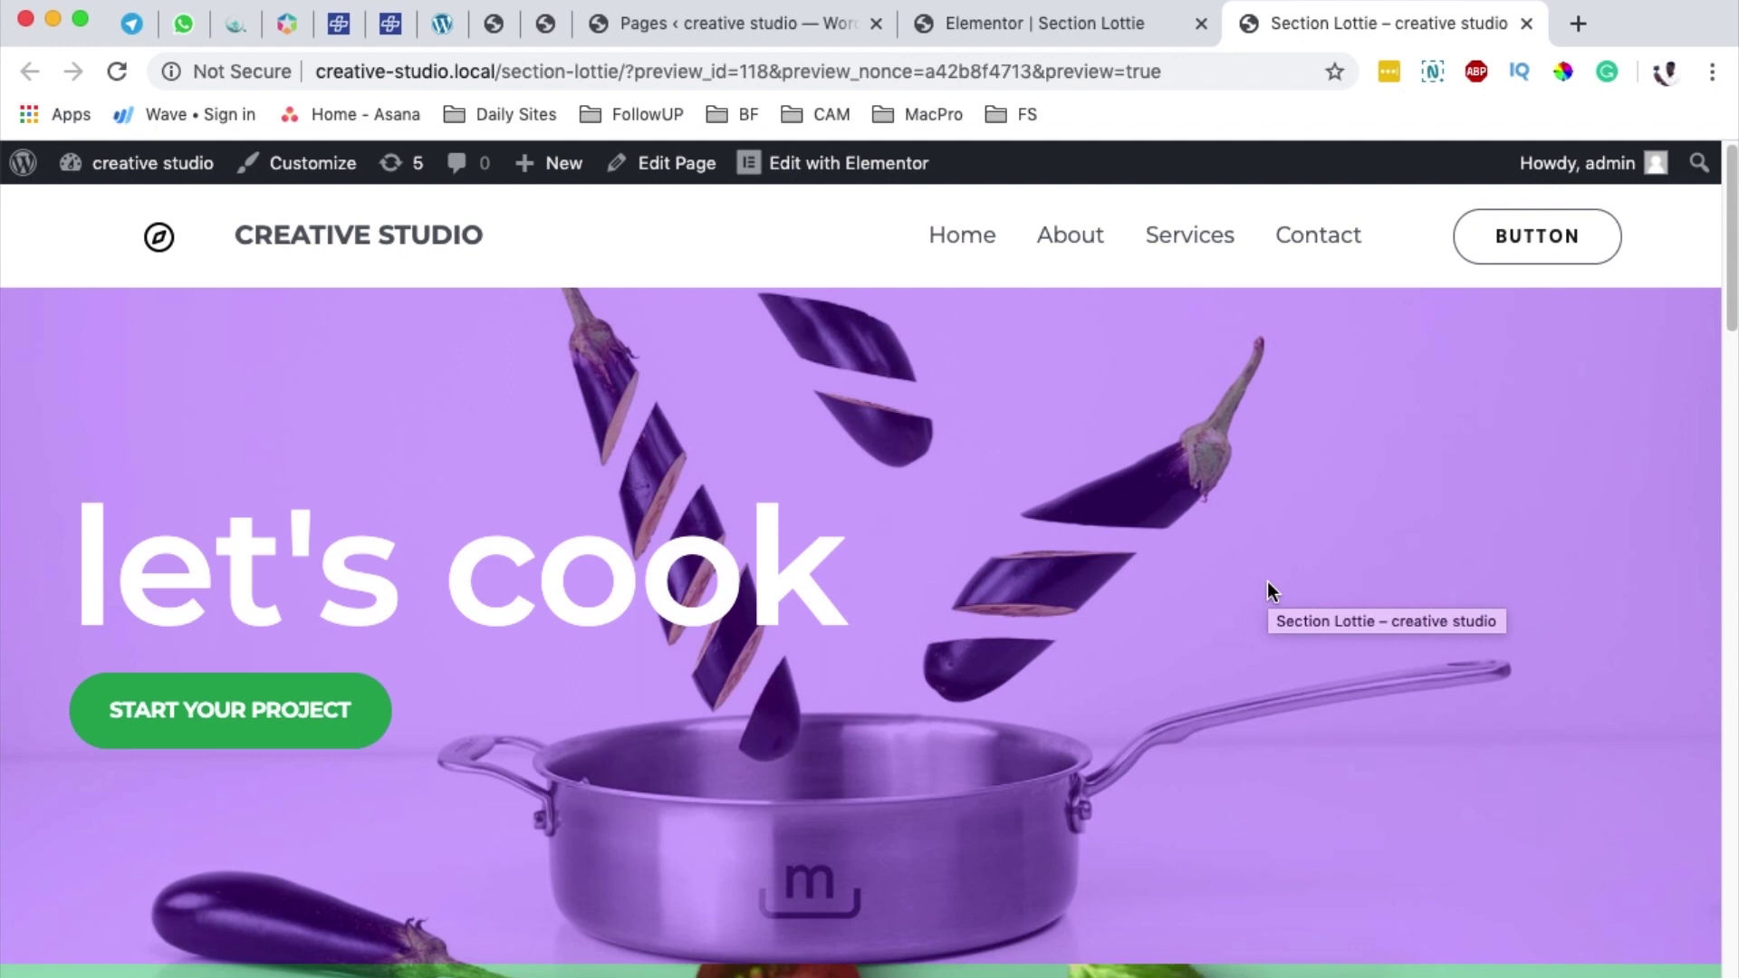
Examine the section backgrounds and scroll effects on the Section Lottie preview page, from "let's cook" down to "Time to serve"
double_click(459, 590)
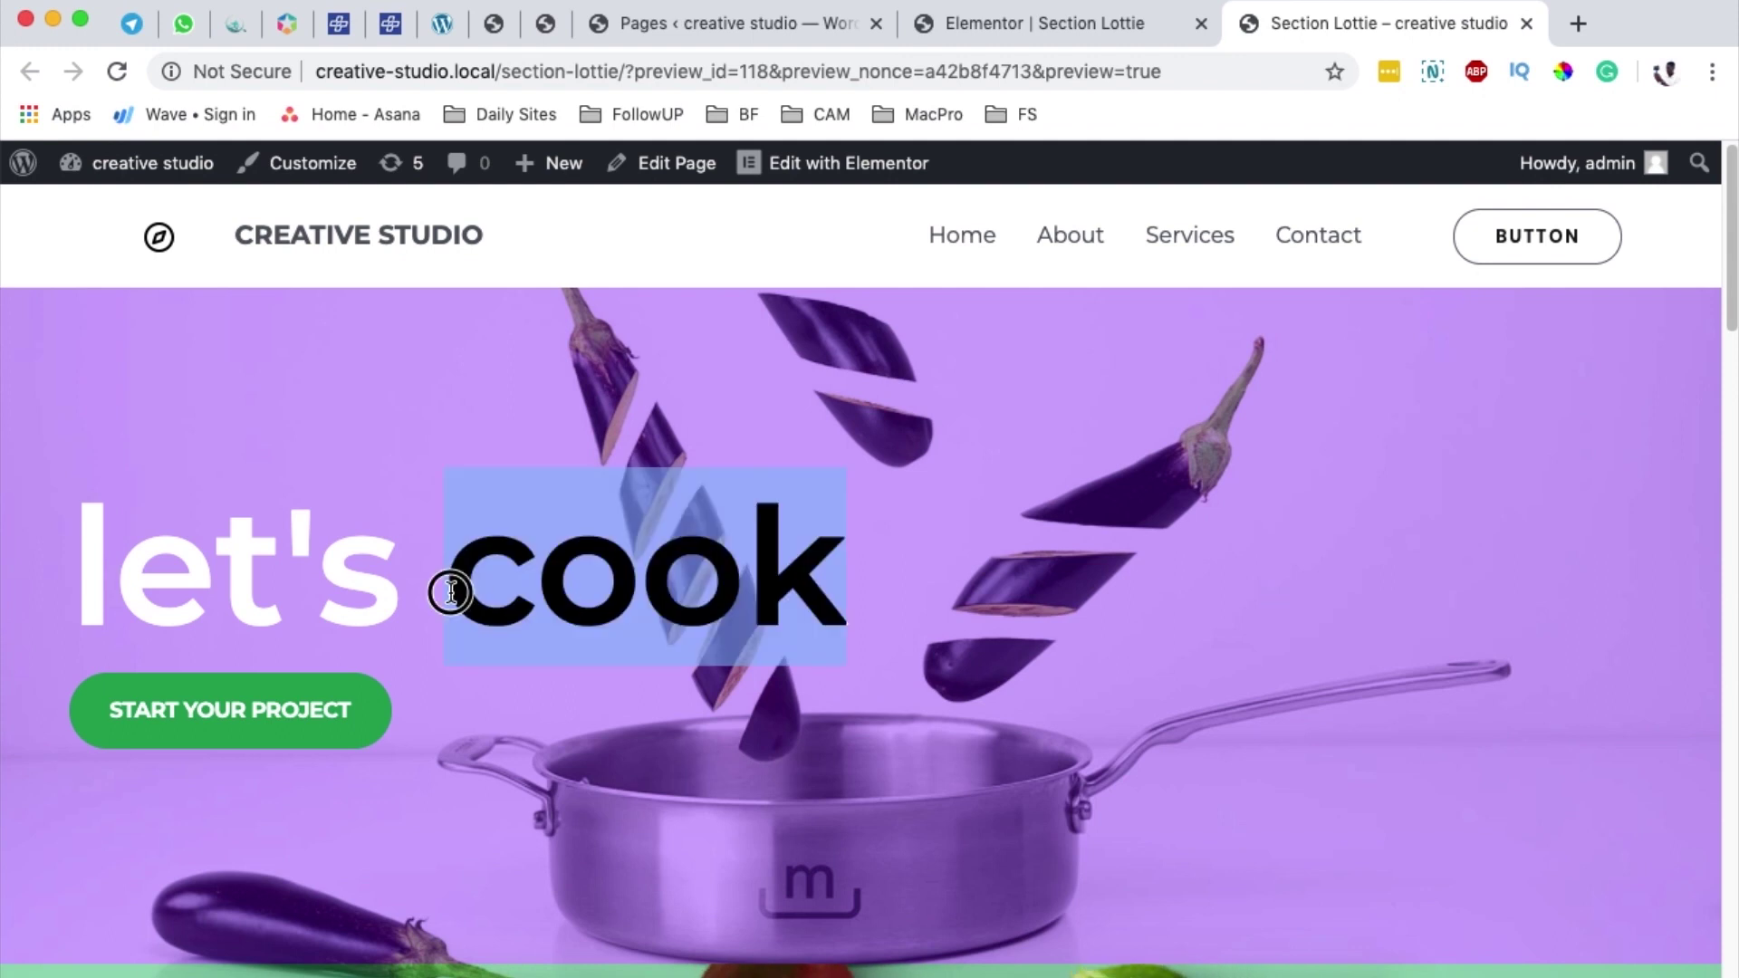
left_click(872, 582)
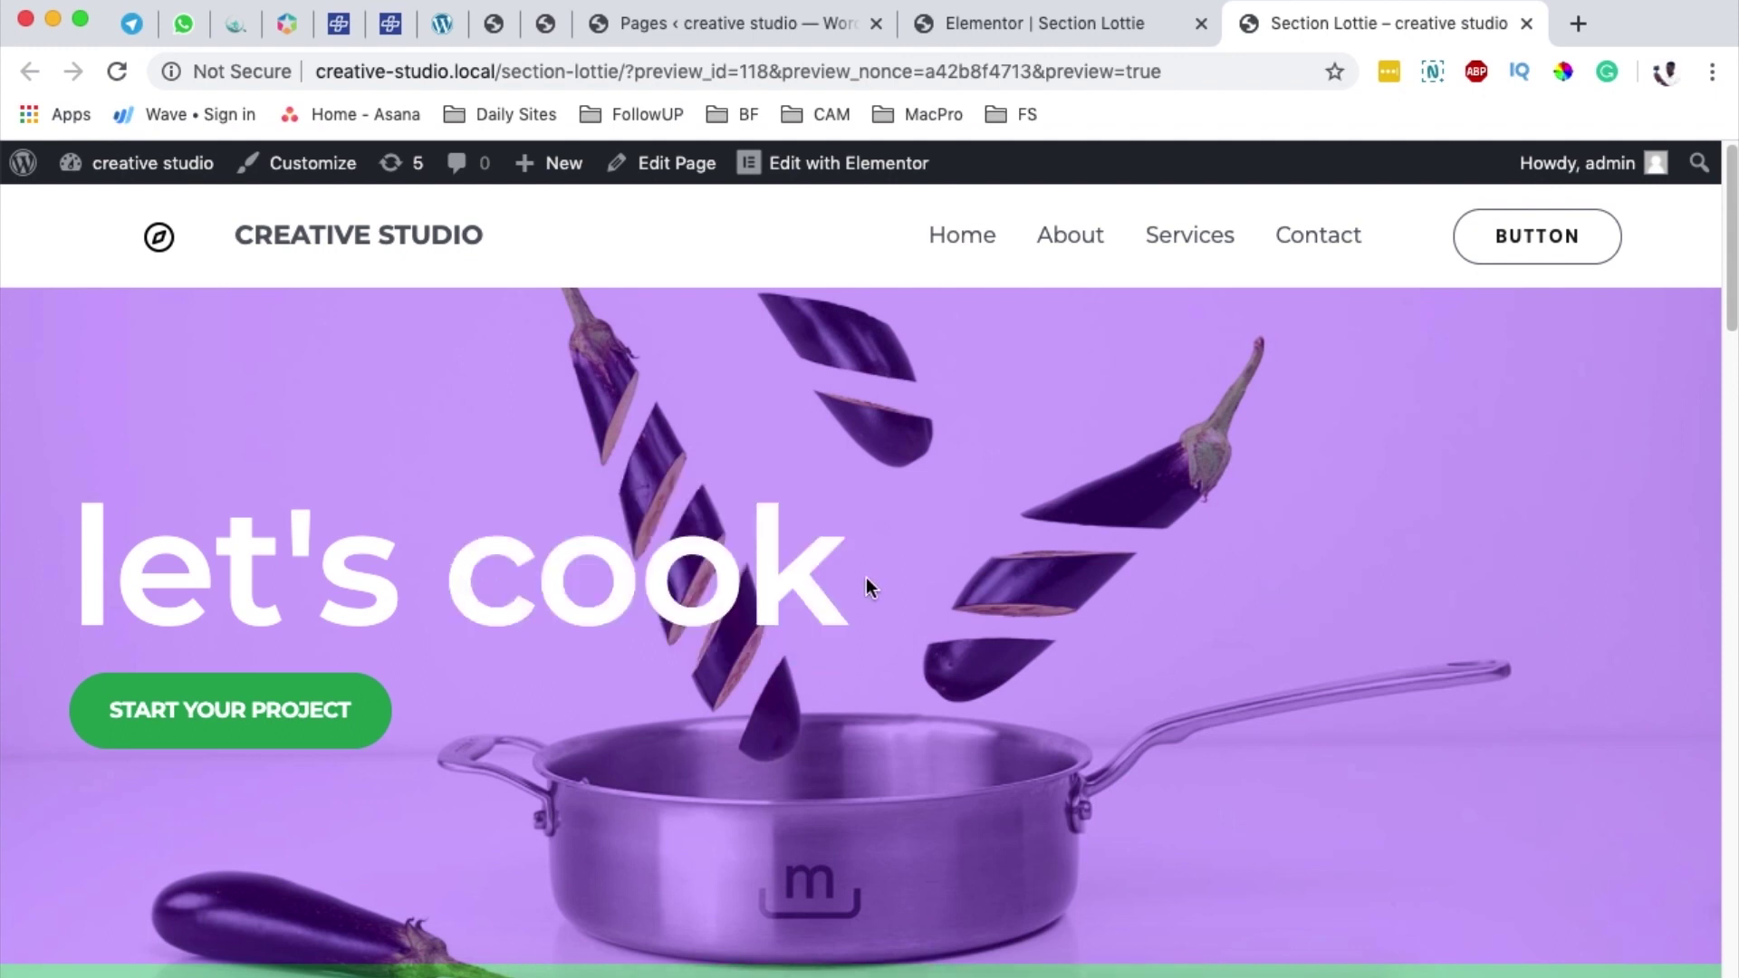
scroll(865, 586, "down", 2)
scroll(865, 587, "up", 2)
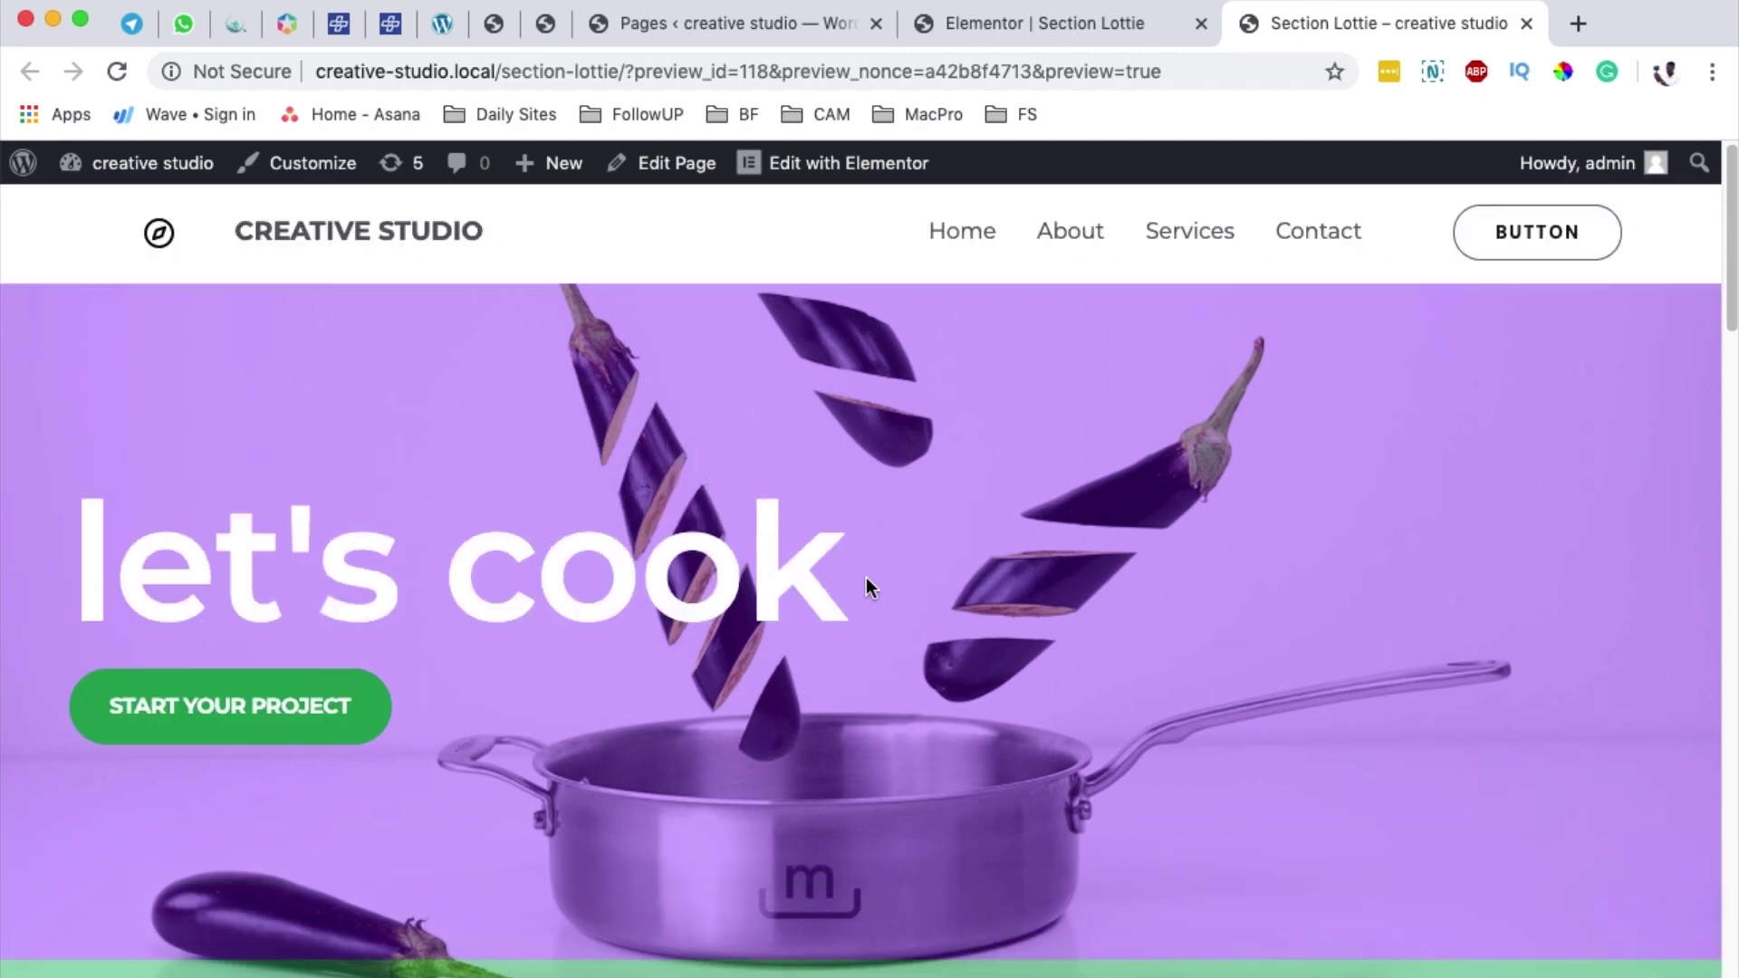
scroll(866, 587, "down", 3)
scroll(866, 587, "down", 2)
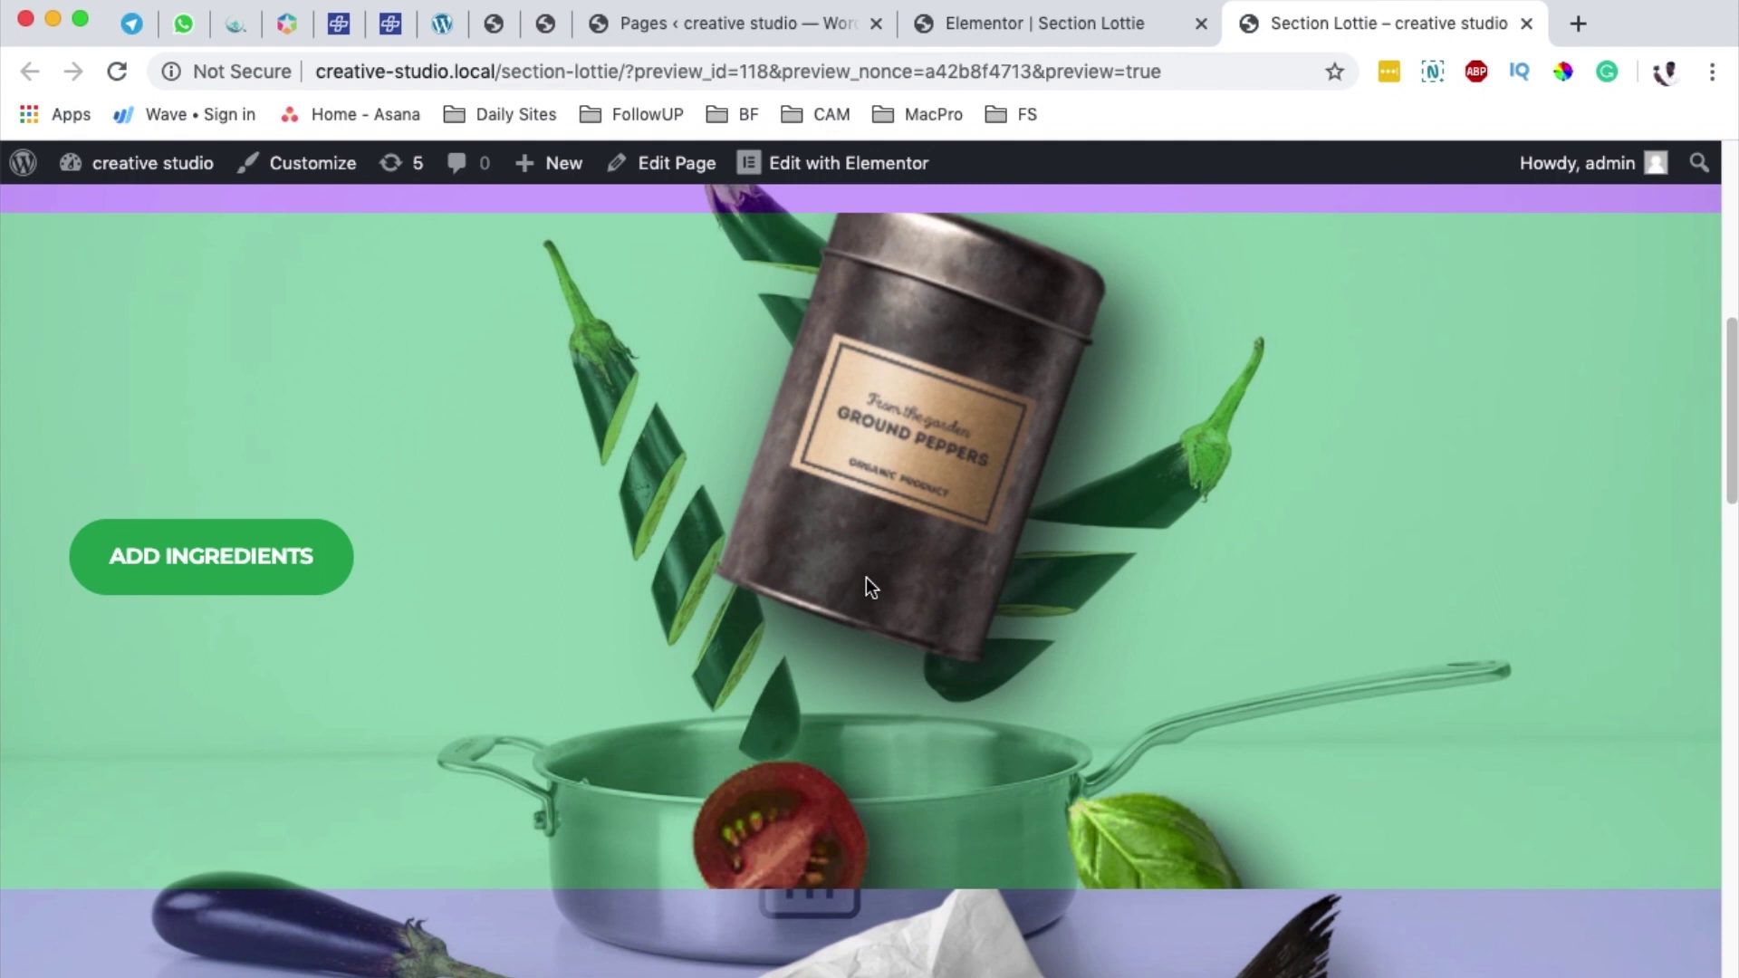
scroll(865, 587, "down", 3)
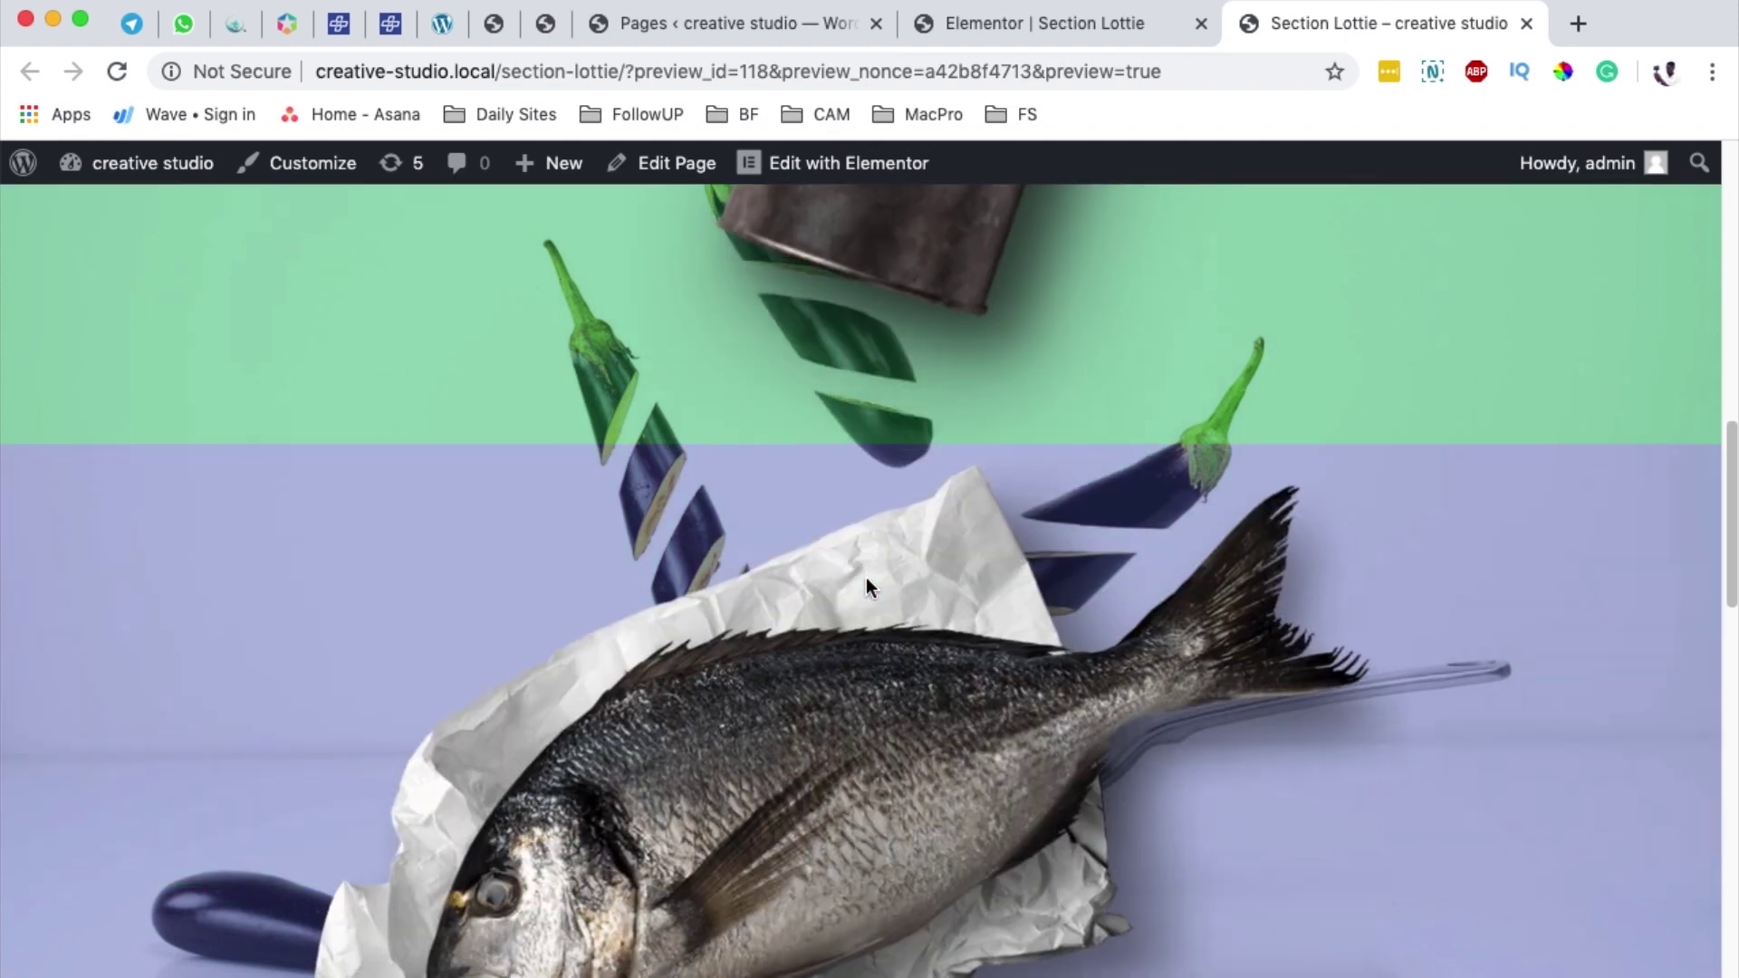
scroll(867, 584, "down", 2)
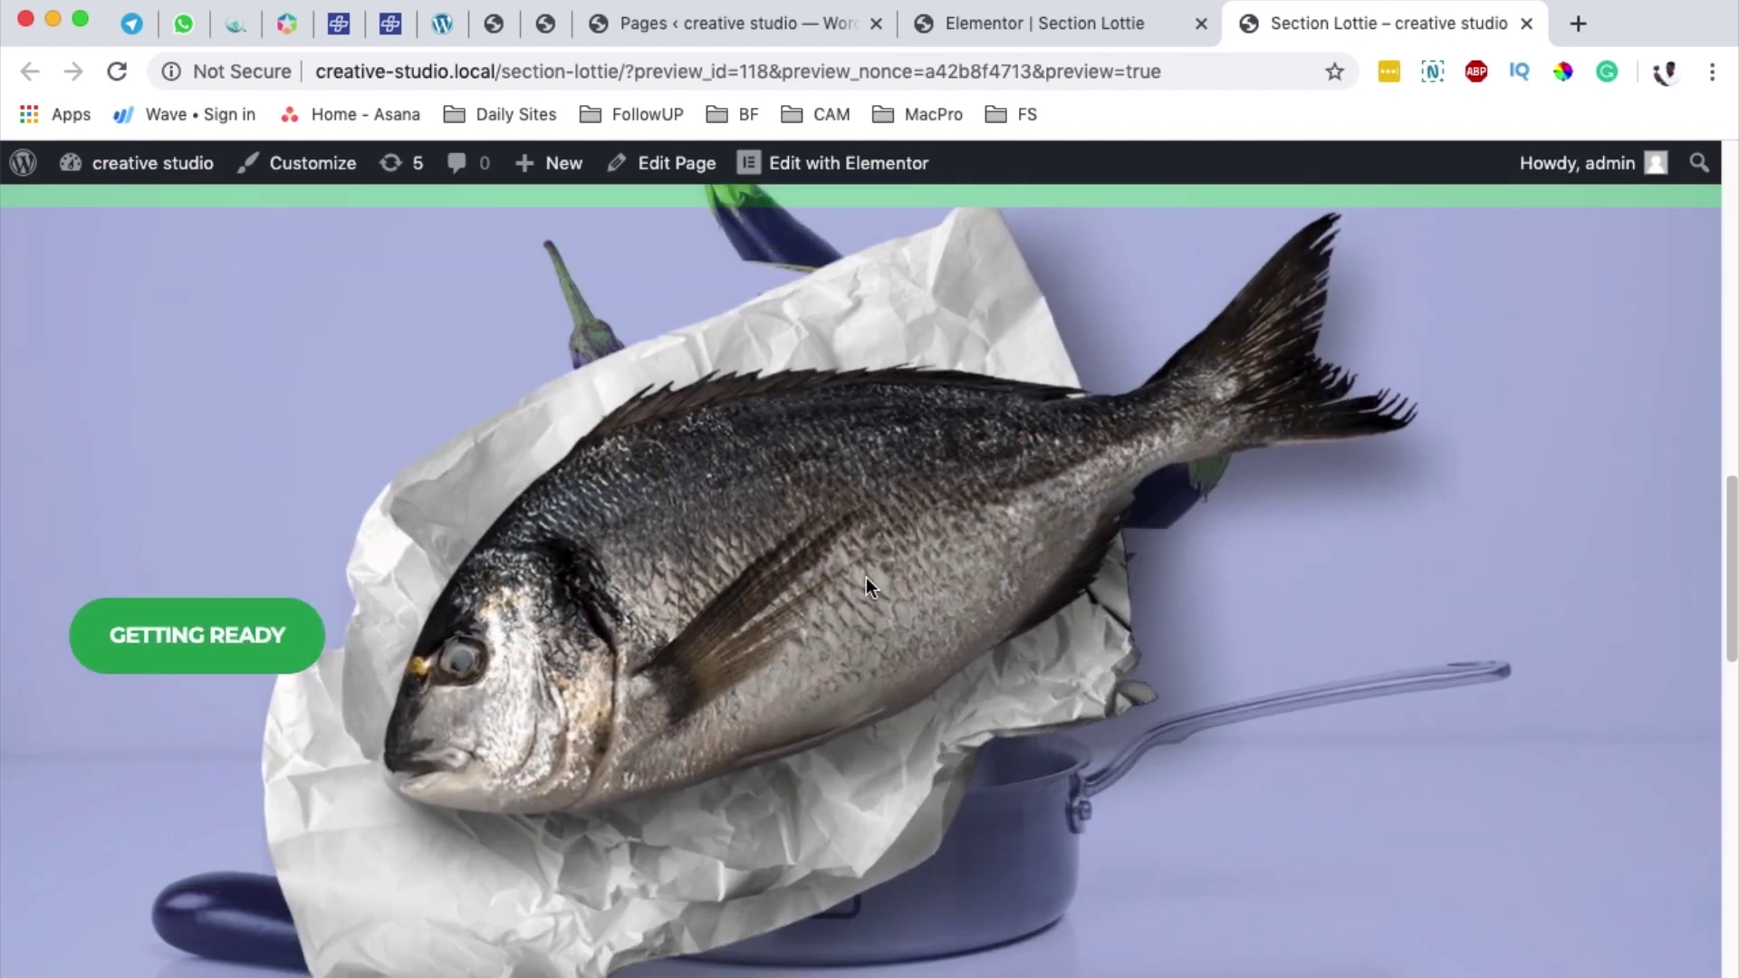
scroll(1157, 464, "up", 3)
scroll(1157, 463, "down", 5)
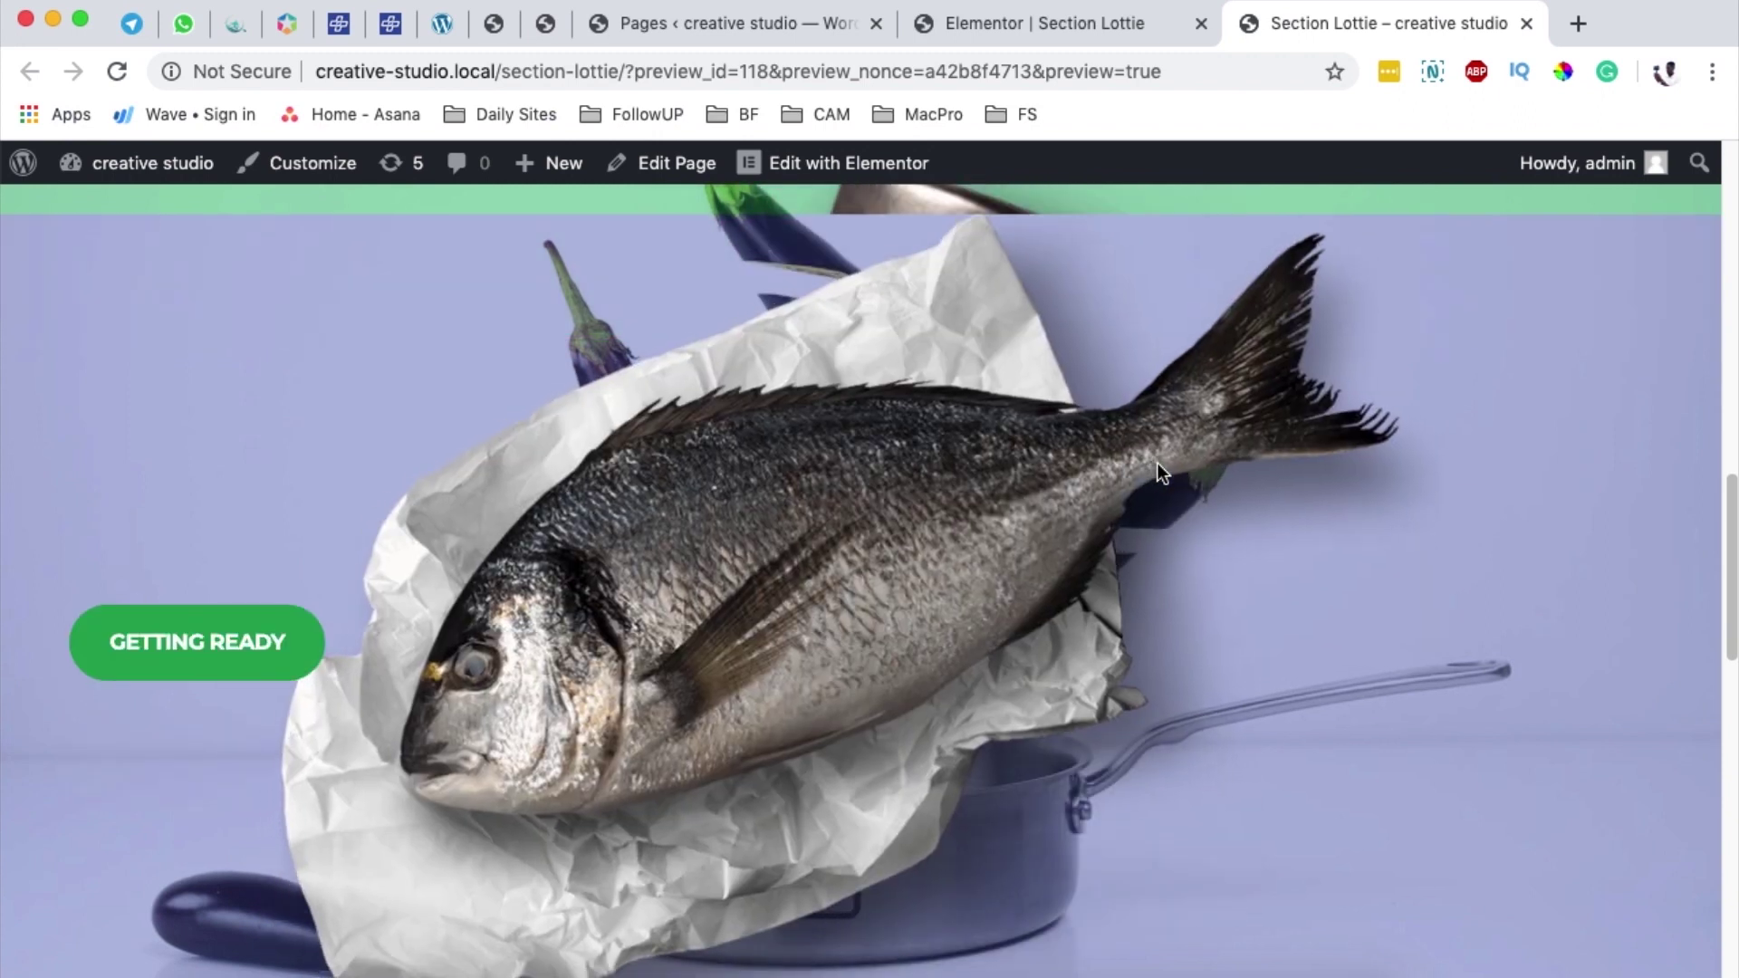
scroll(1158, 463, "down", 5)
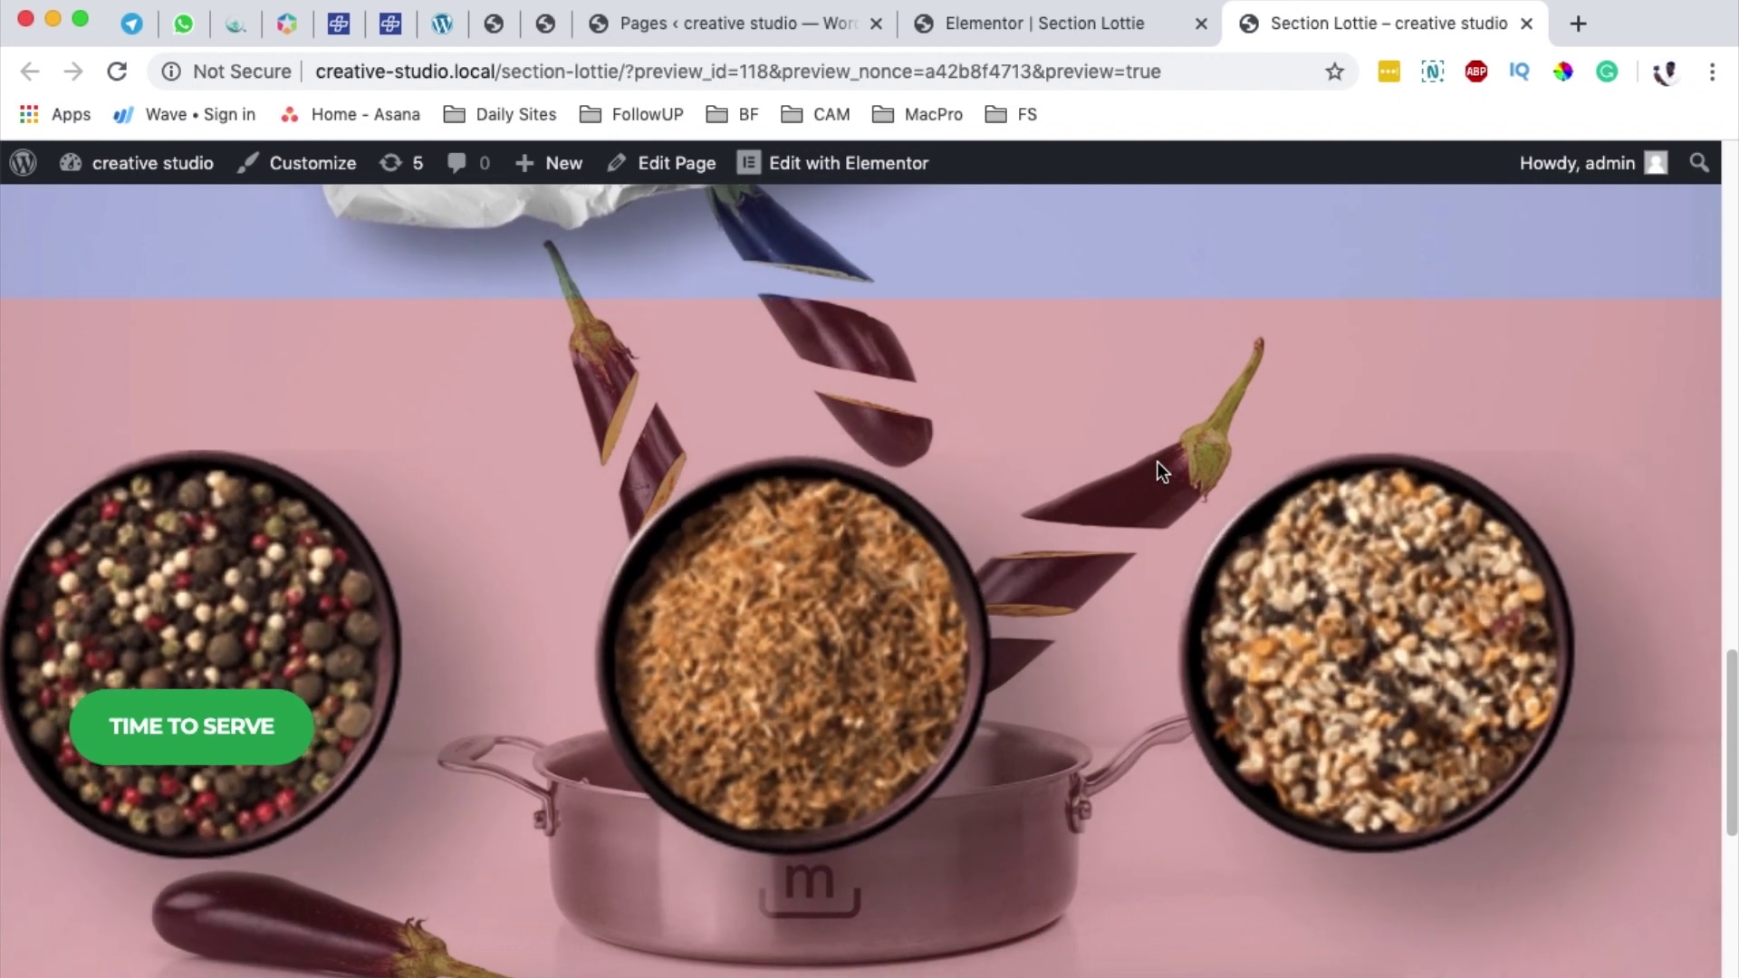
Switch to the WordPress admin and check the installed plugins for Premium Addons for Elementor and Premium Addons PRO
key("ctrl+shift+Tab")
key("ctrl+shift+Tab")
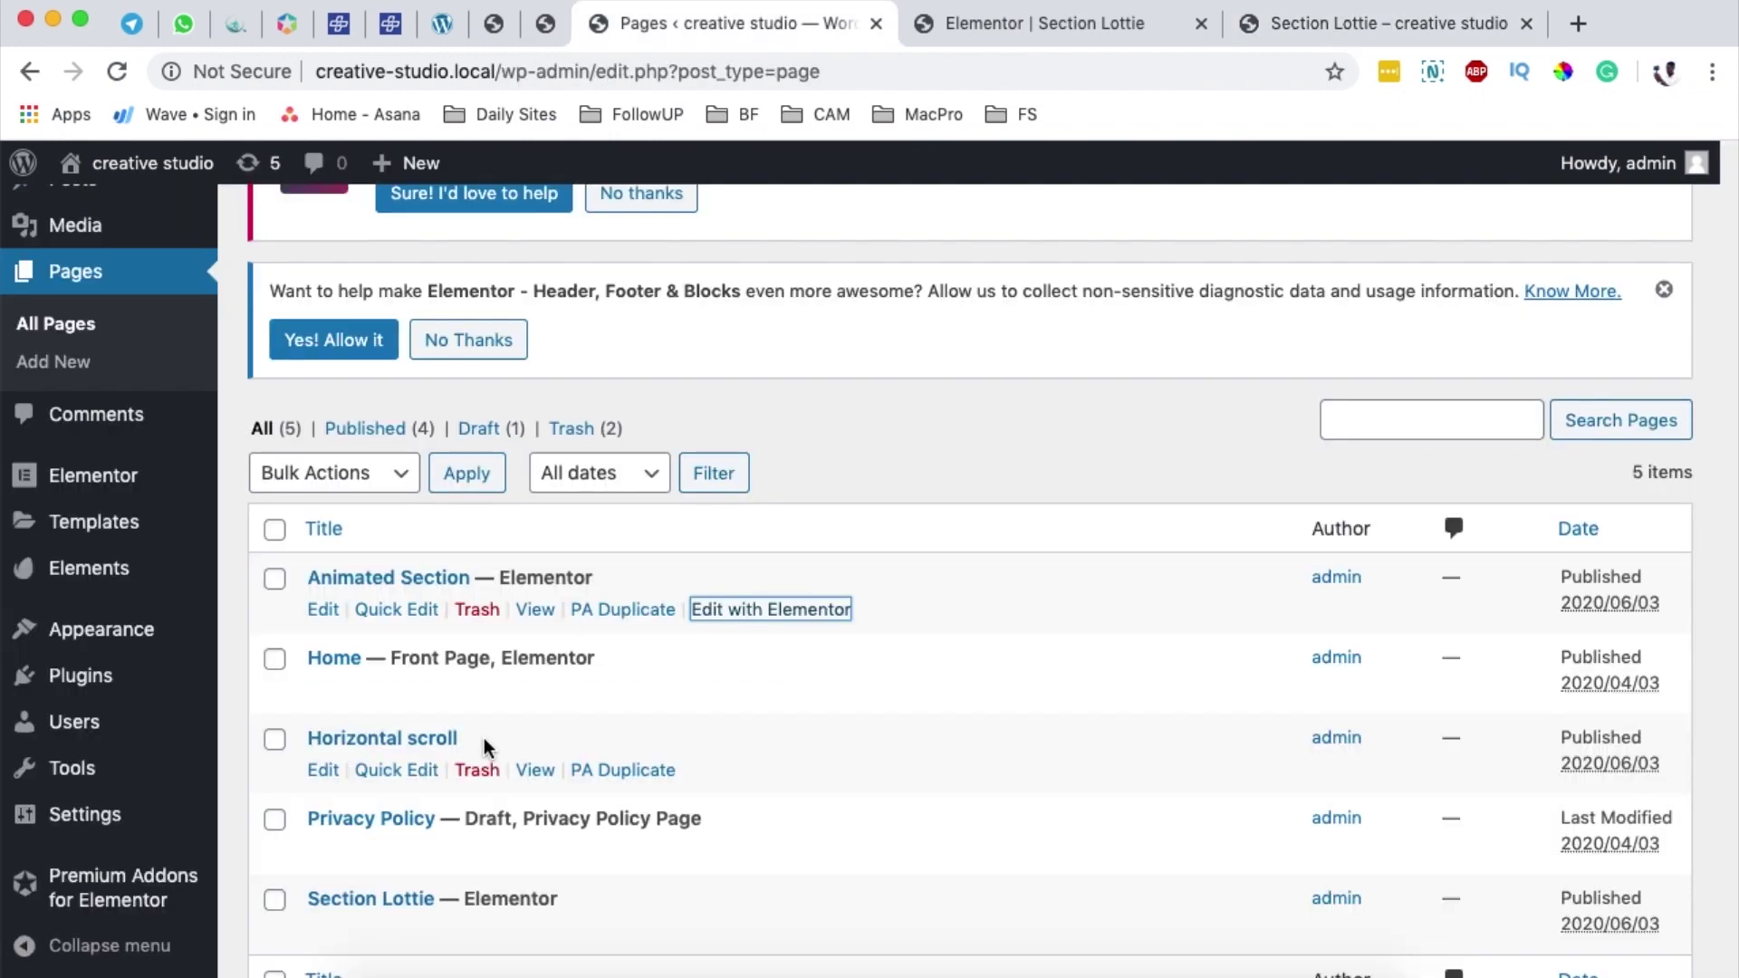
mouse_move(140, 903)
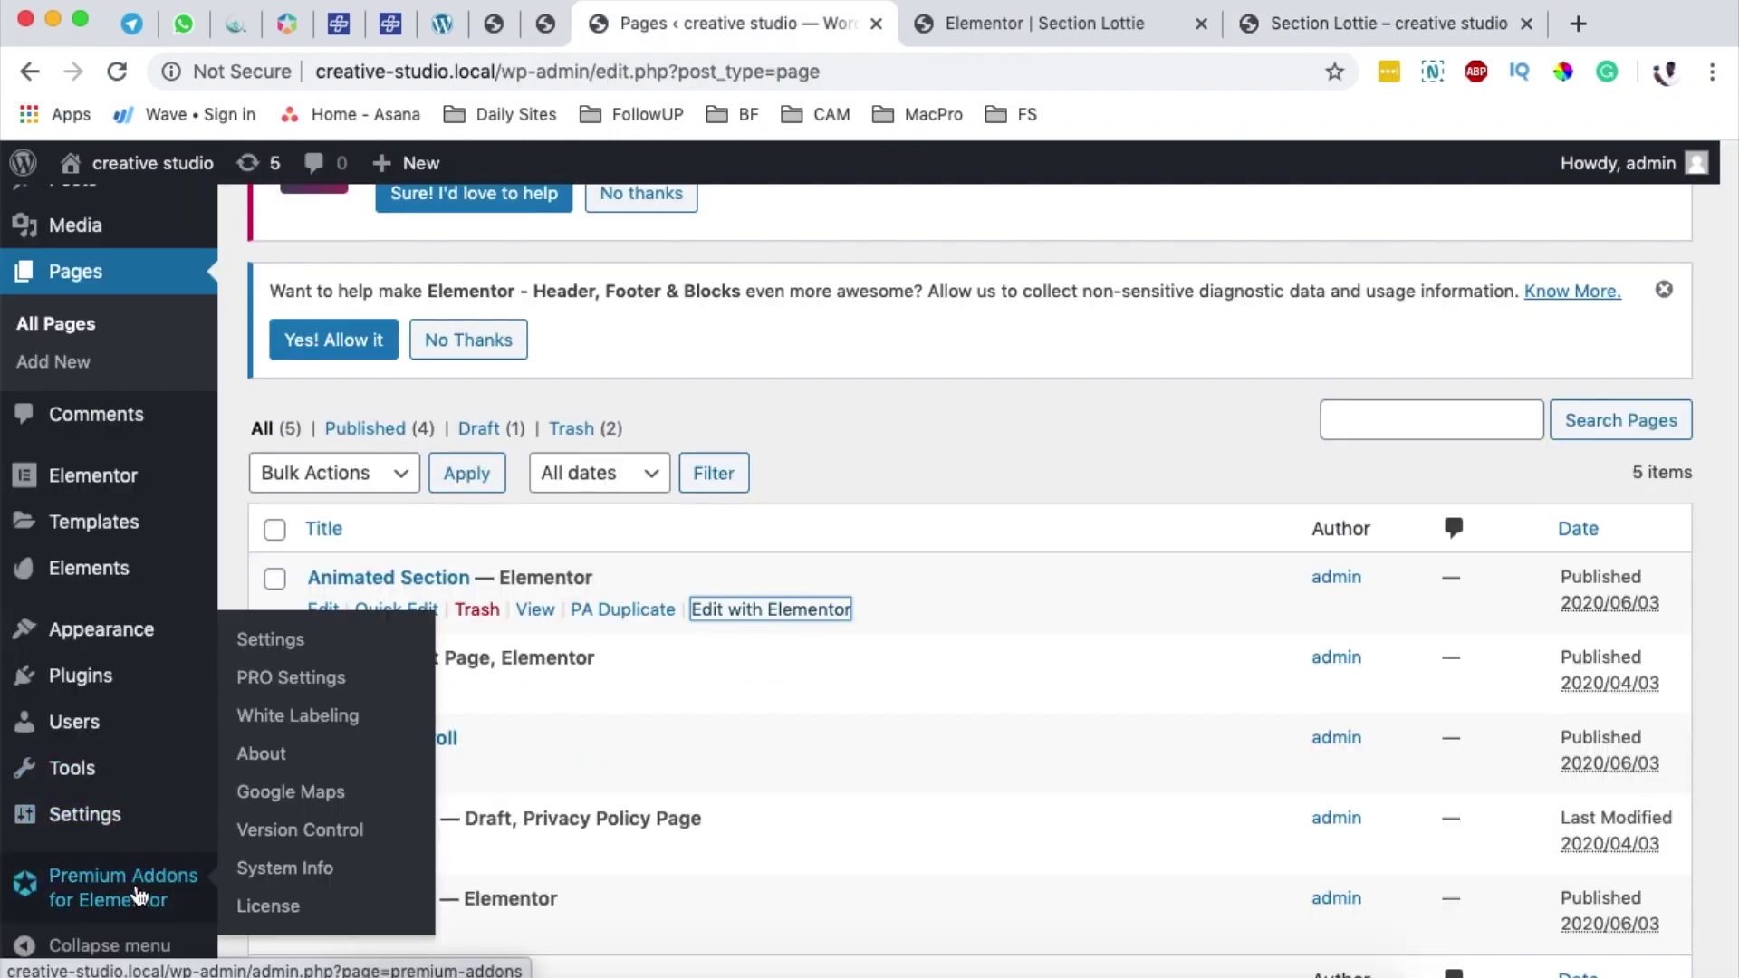
left_click(140, 679)
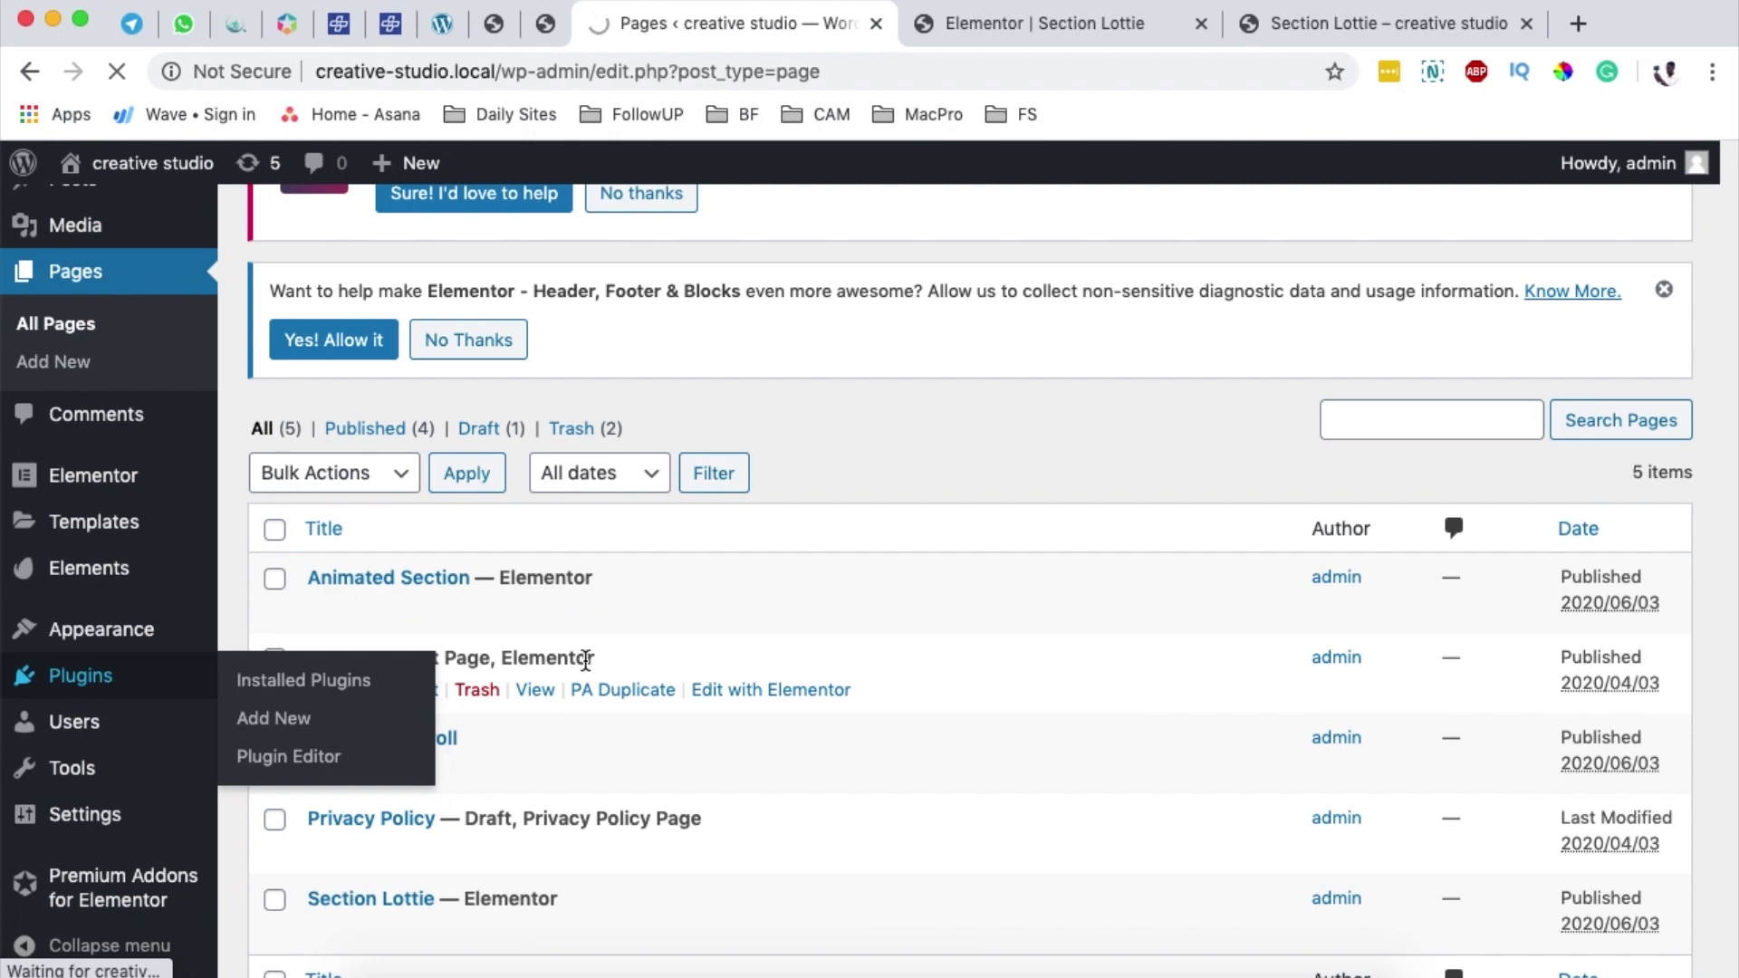
key("ctrl+4")
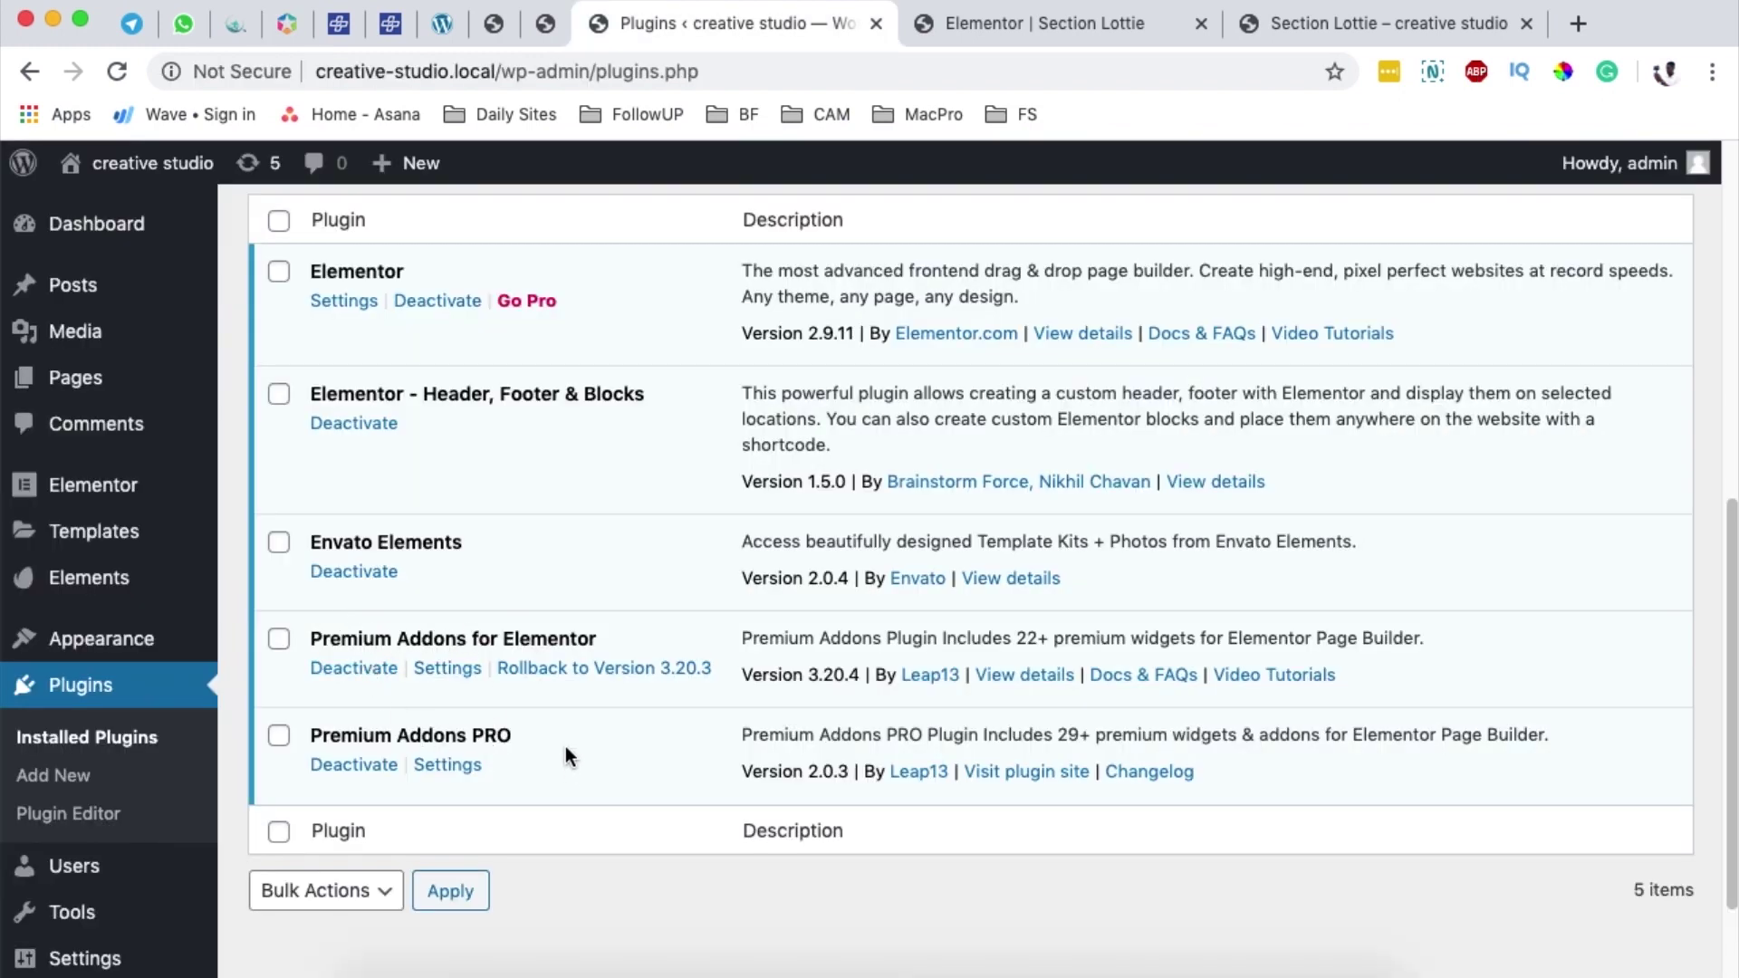
scroll(63, 774, "down", 2)
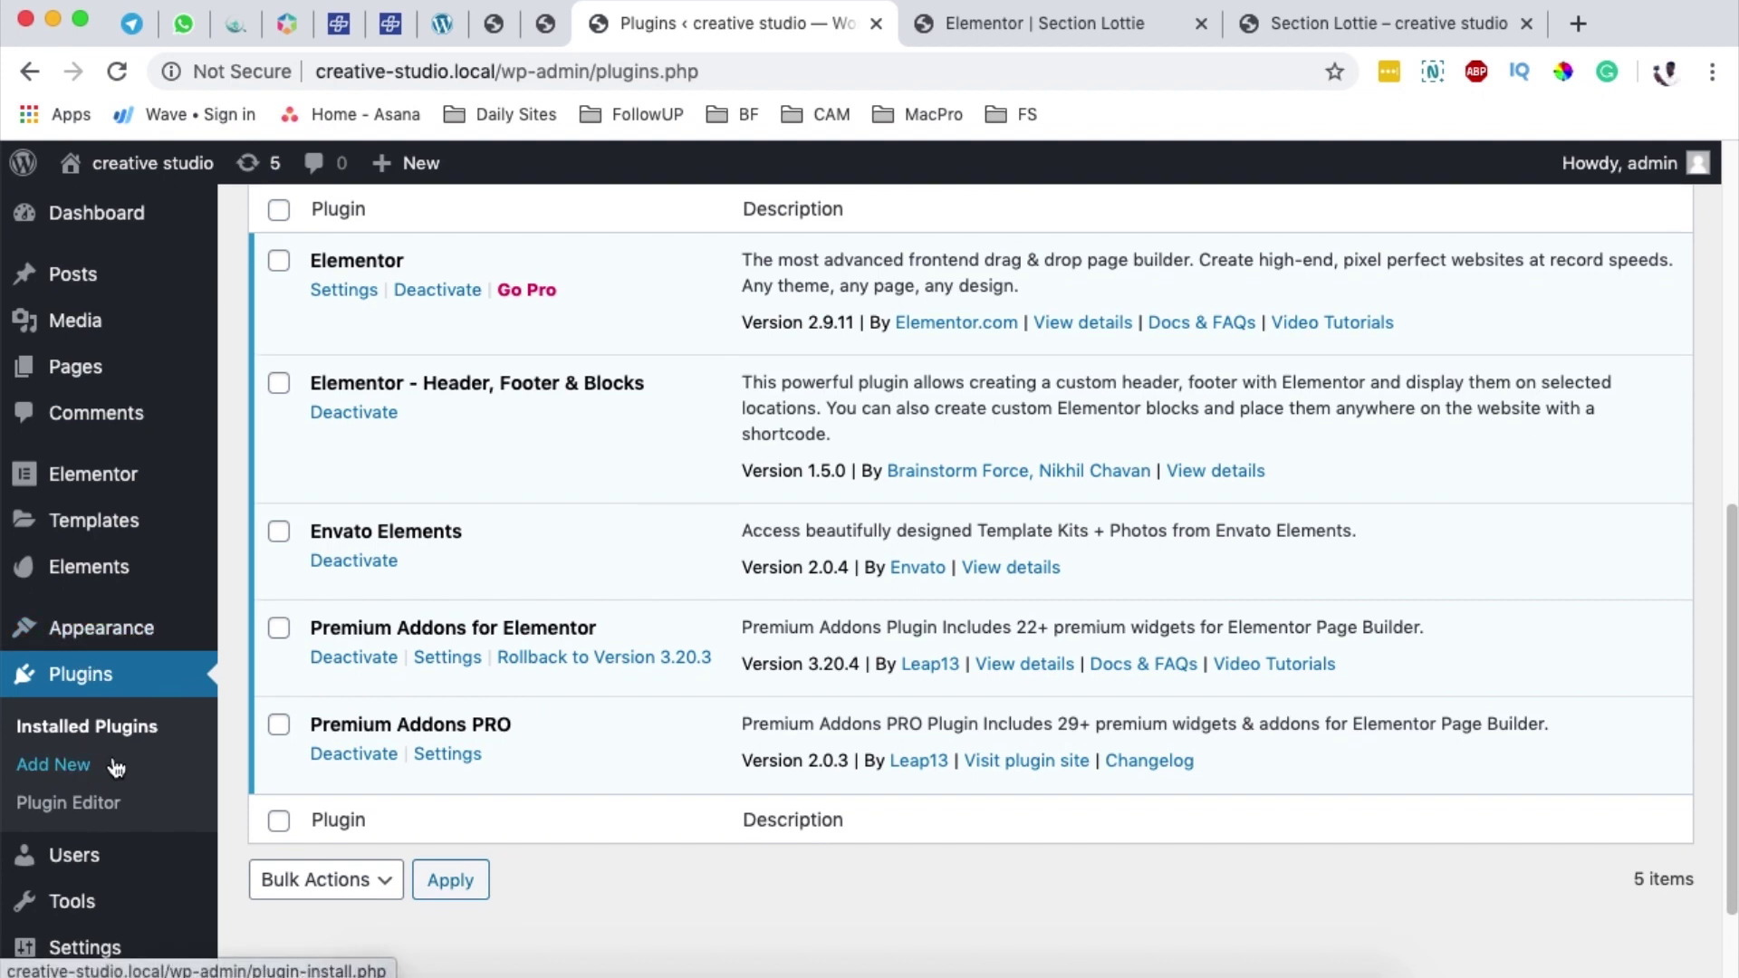
In the Premium Addons PRO settings, switch Premium Ken Burns off and on again, save, and review the available elements
mouse_move(115, 871)
left_click(290, 619)
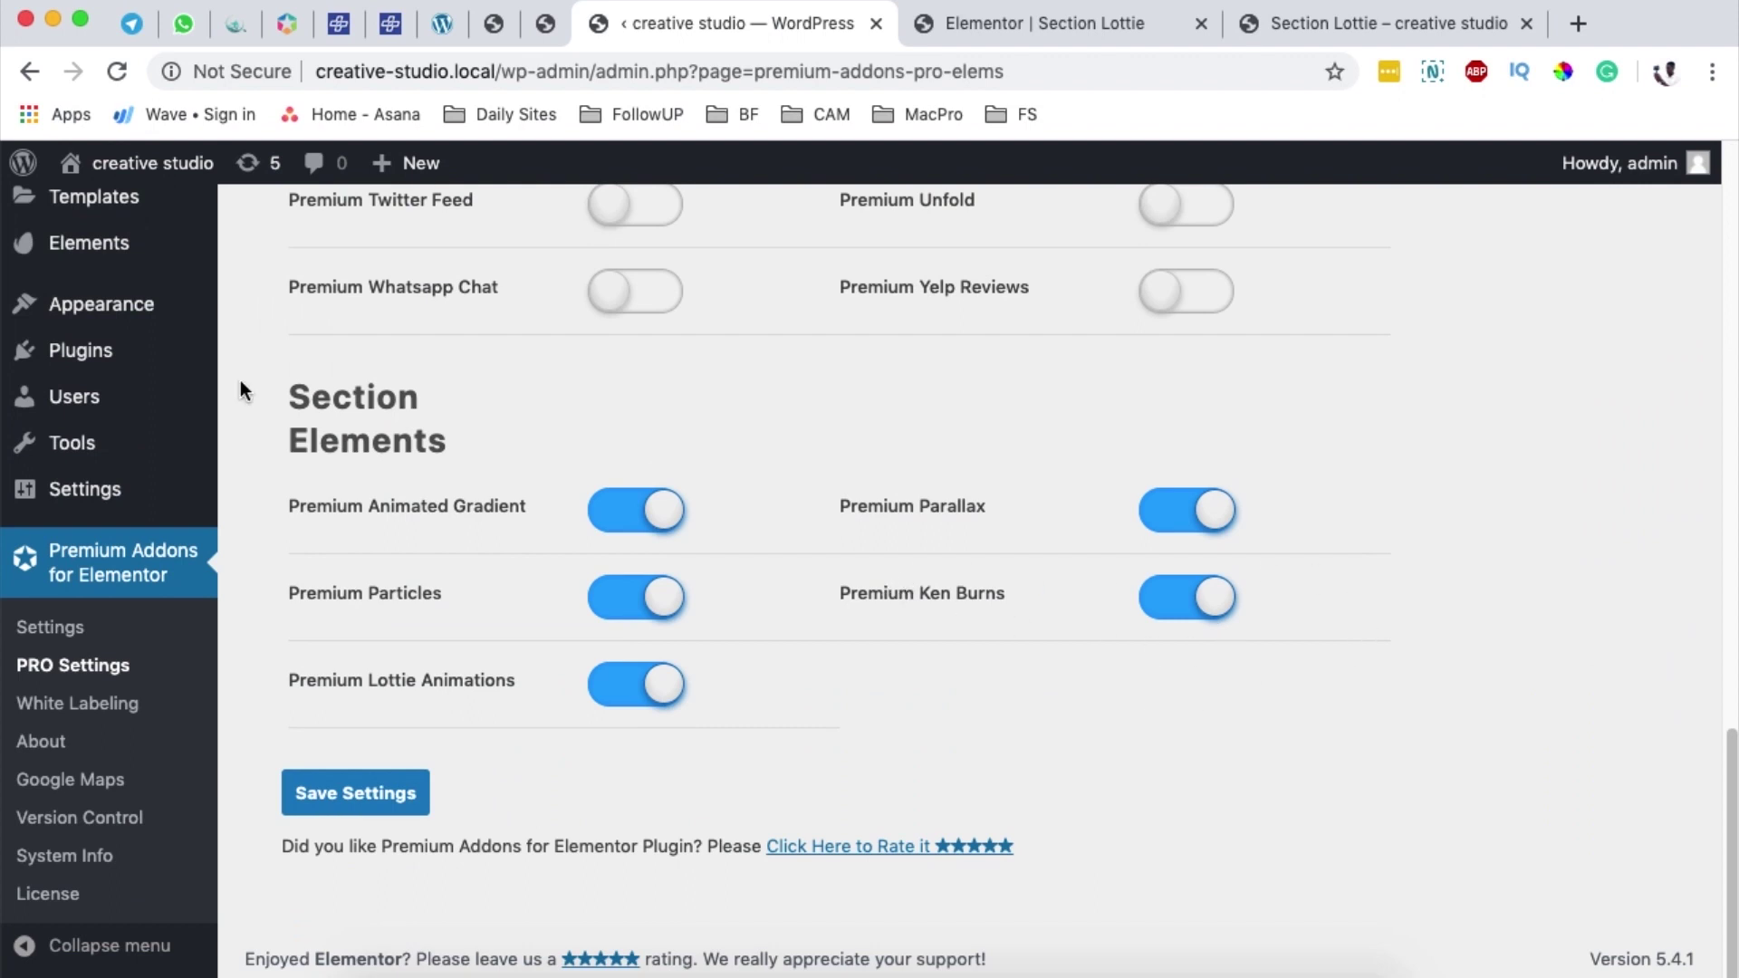
left_click(1203, 599)
left_click(1202, 600)
left_click(353, 793)
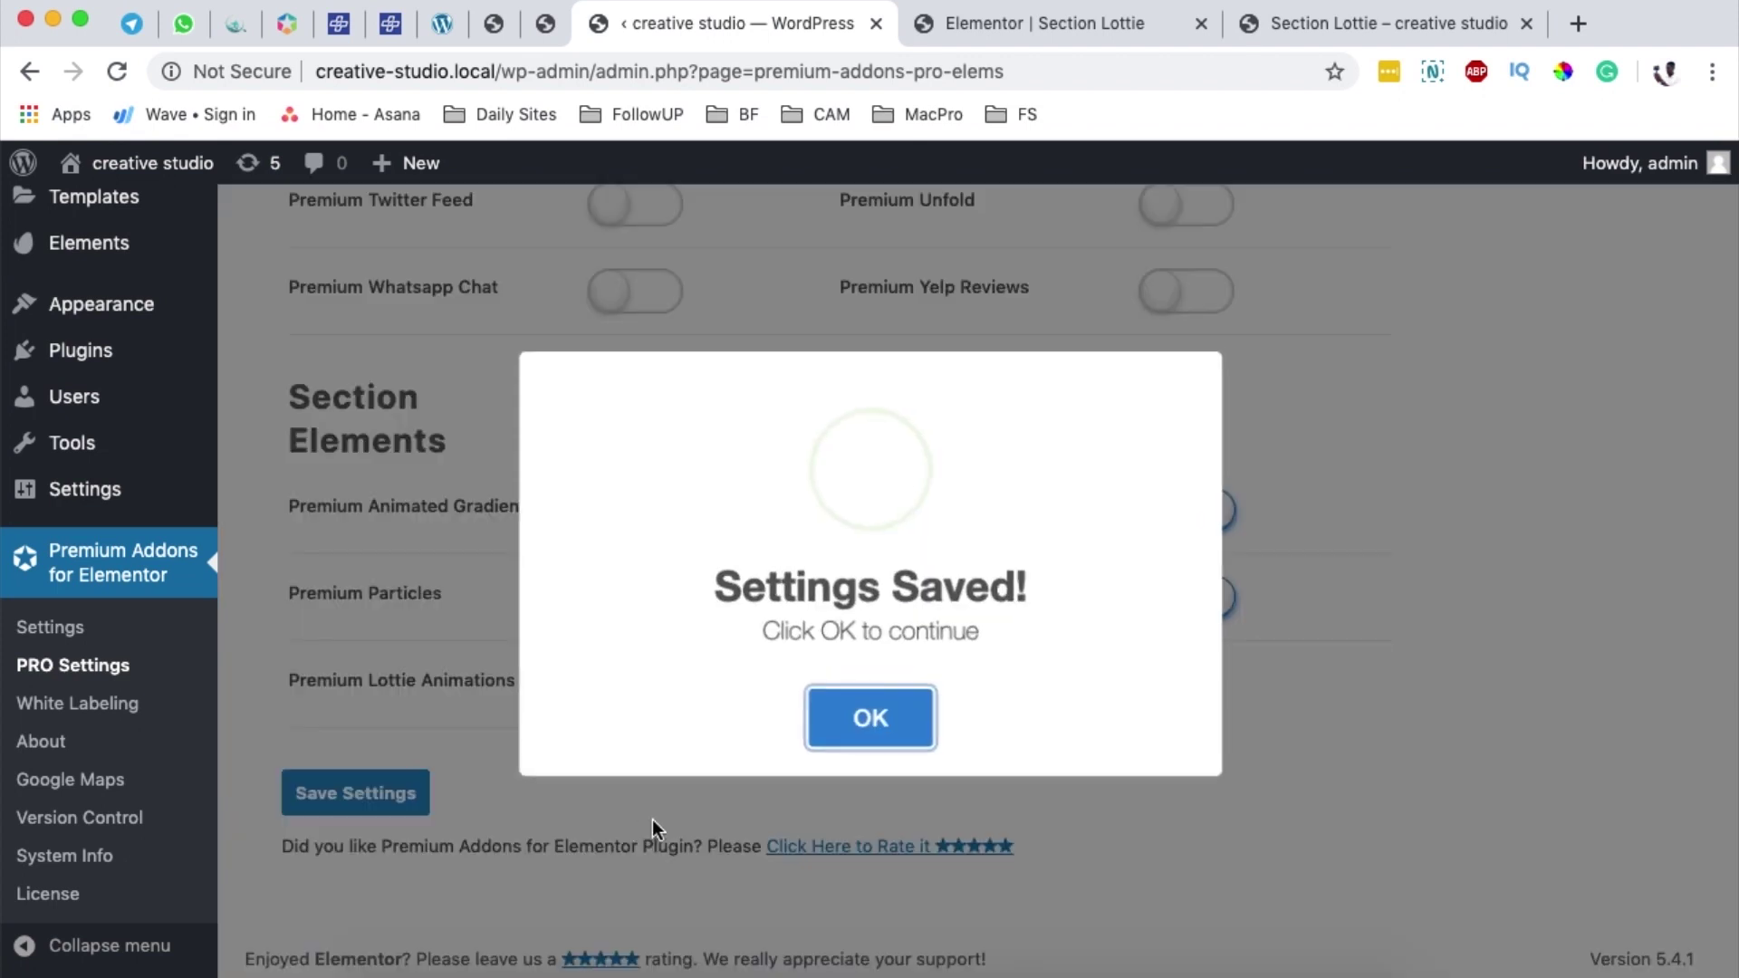
left_click(865, 722)
scroll(860, 713, "up", 10)
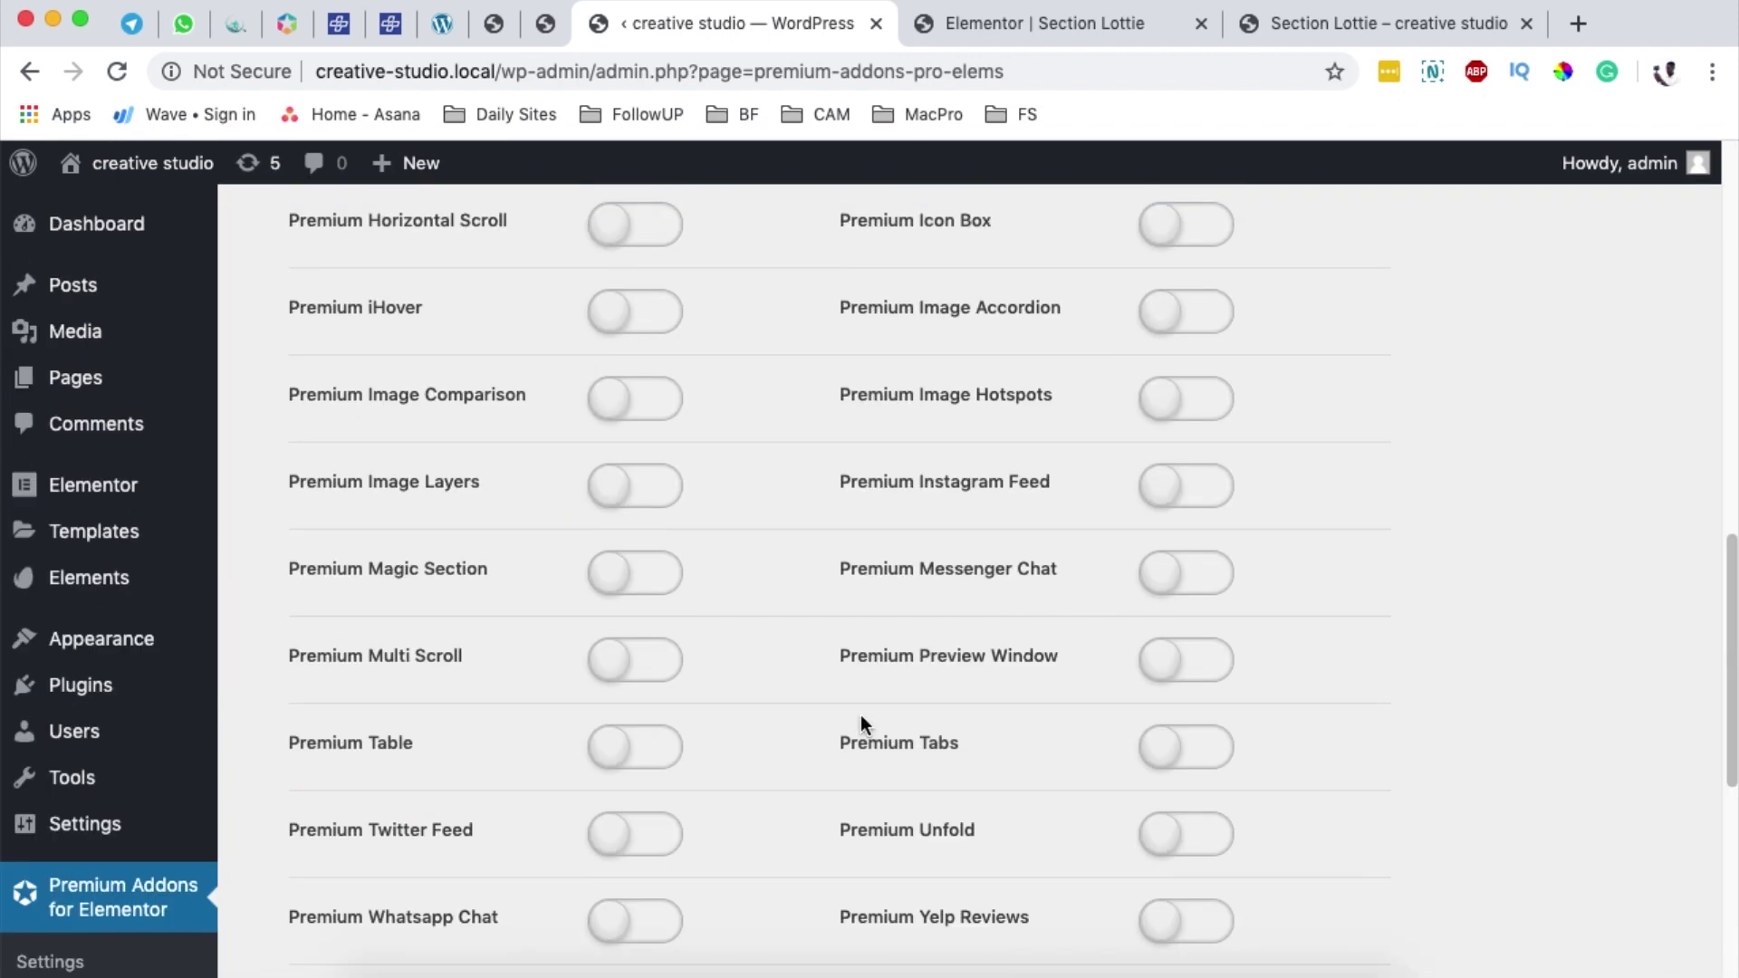
scroll(861, 715, "up", 7)
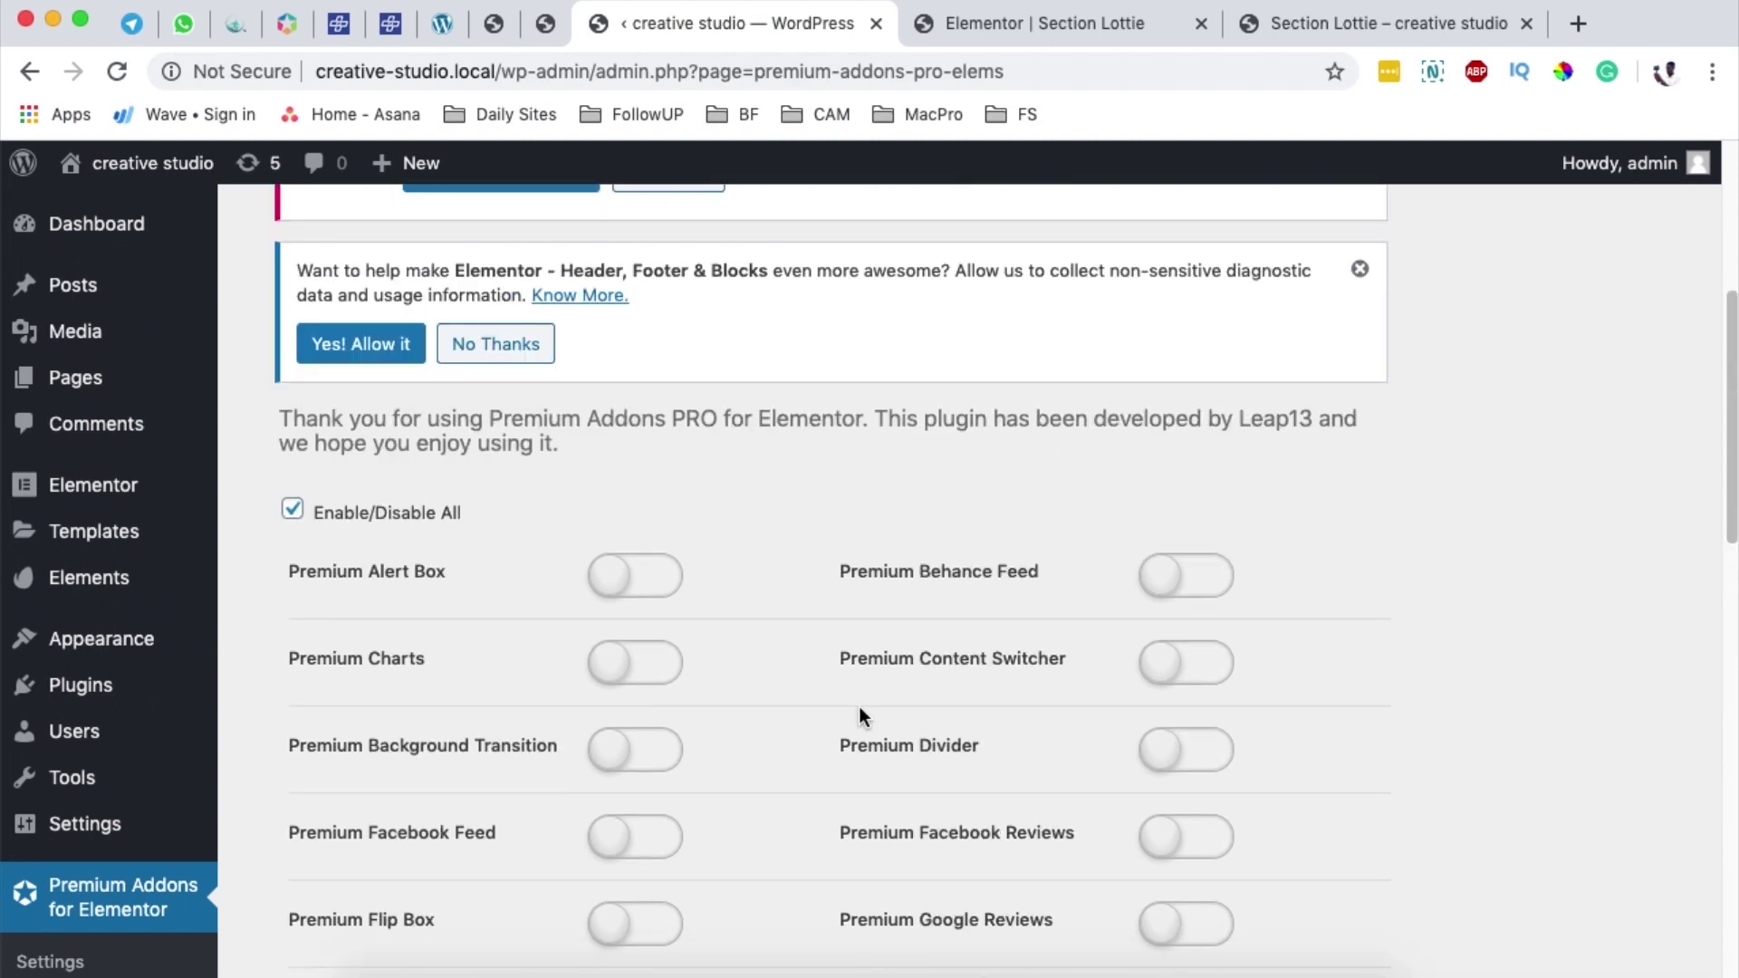
scroll(900, 809, "down", 2)
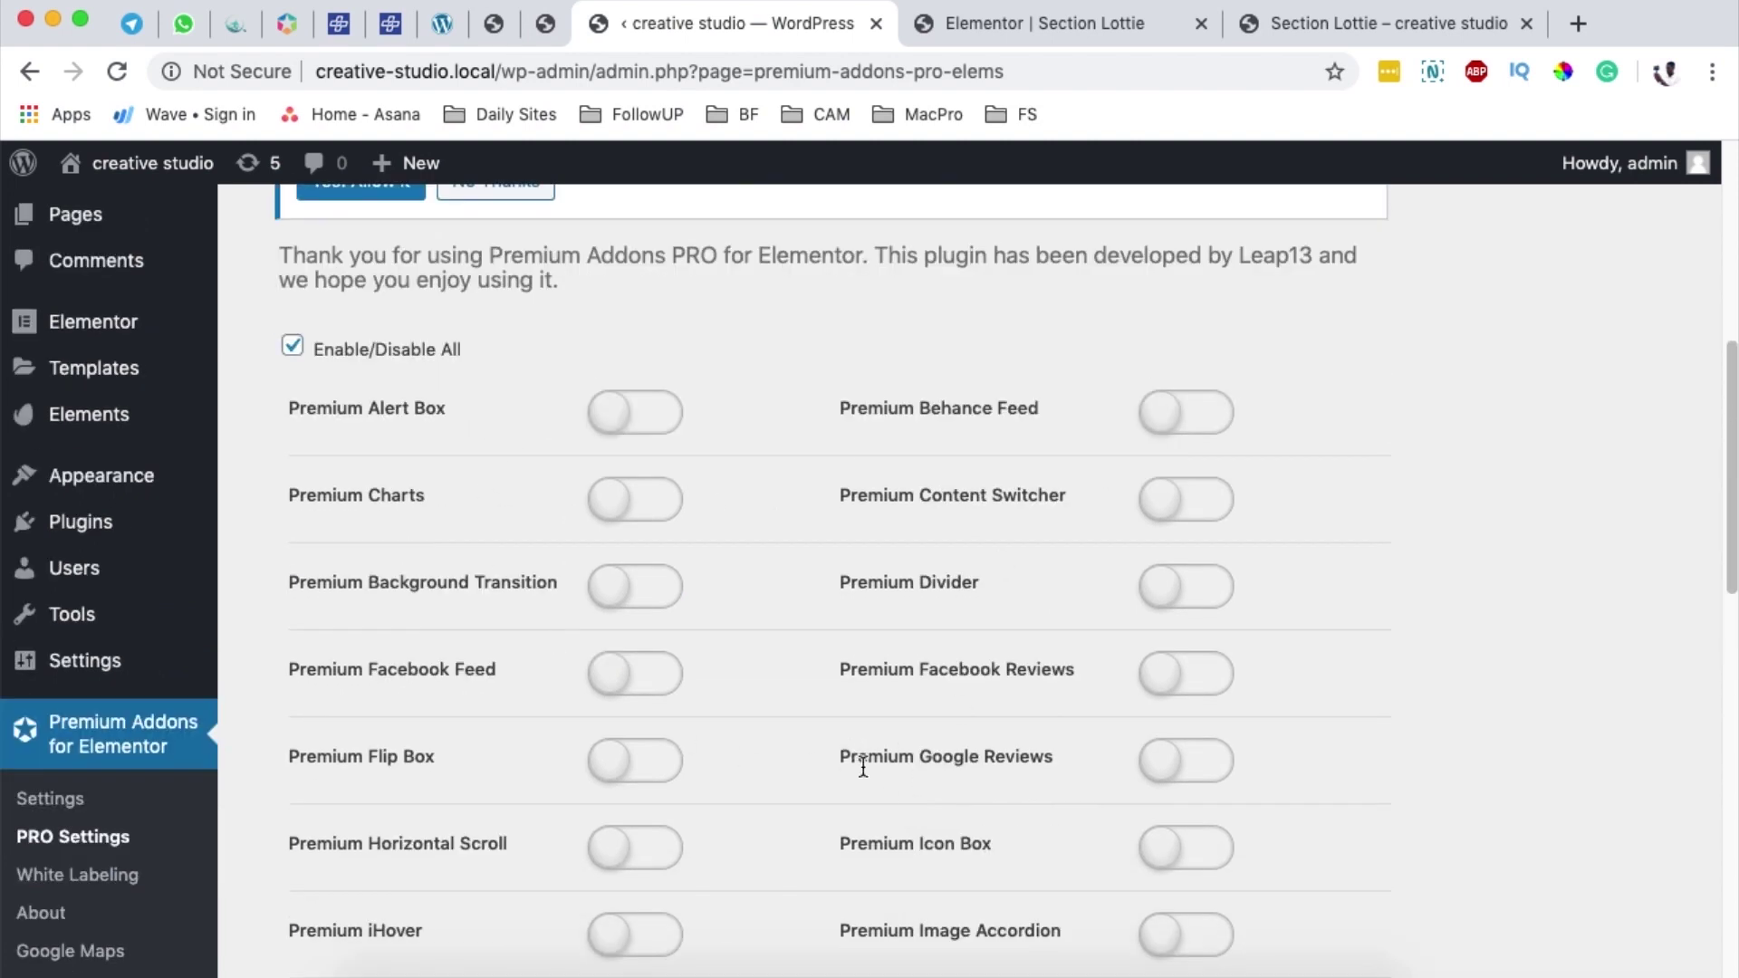
scroll(861, 755, "down", 10)
scroll(860, 753, "up", 3)
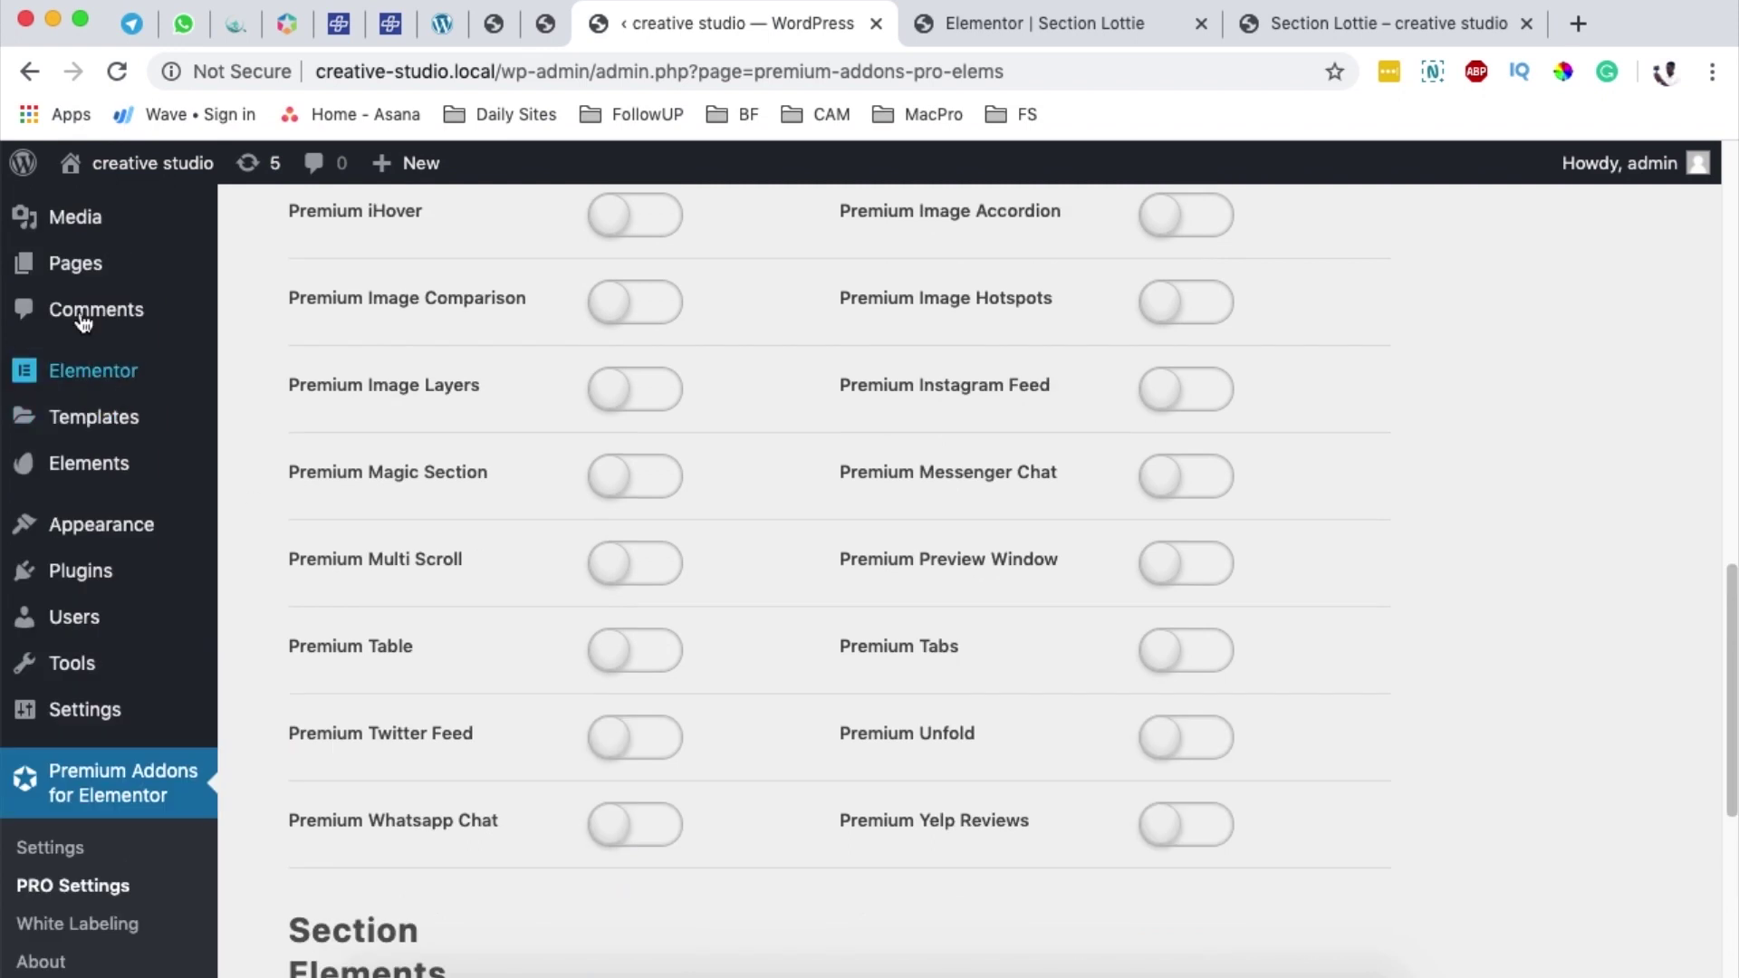
Create a new page from the site's pages list and open it for editing with Elementor
mouse_move(91, 267)
left_click(271, 268)
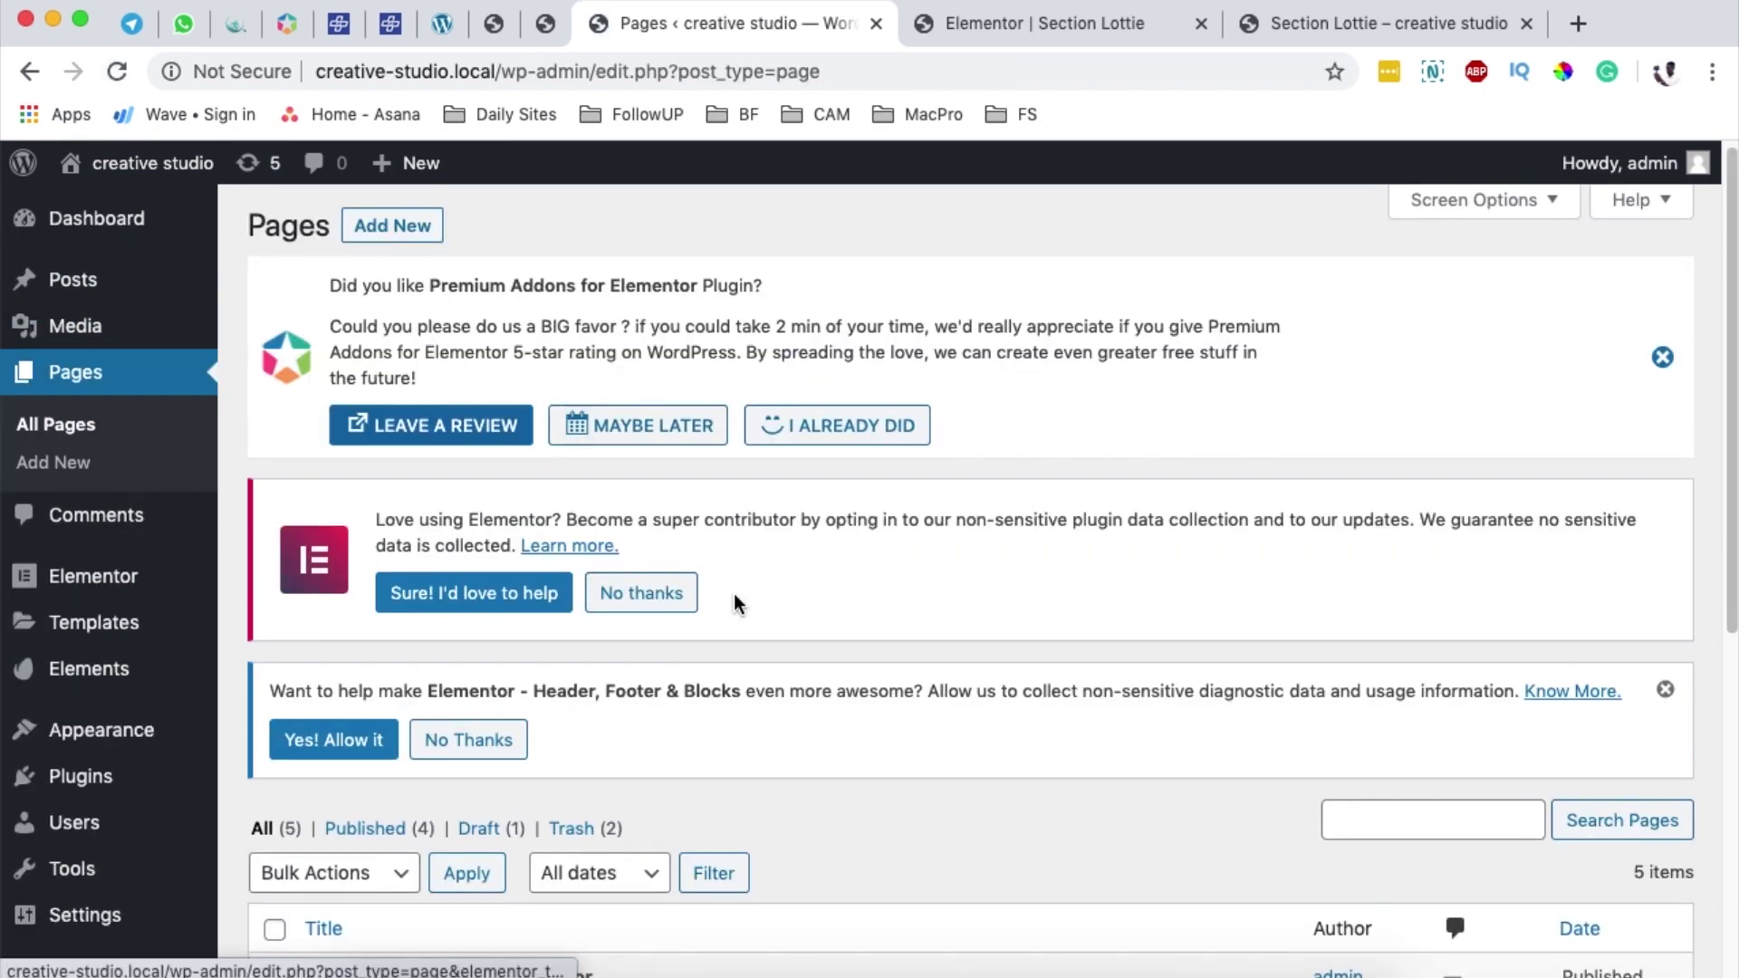
scroll(738, 604, "down", 5)
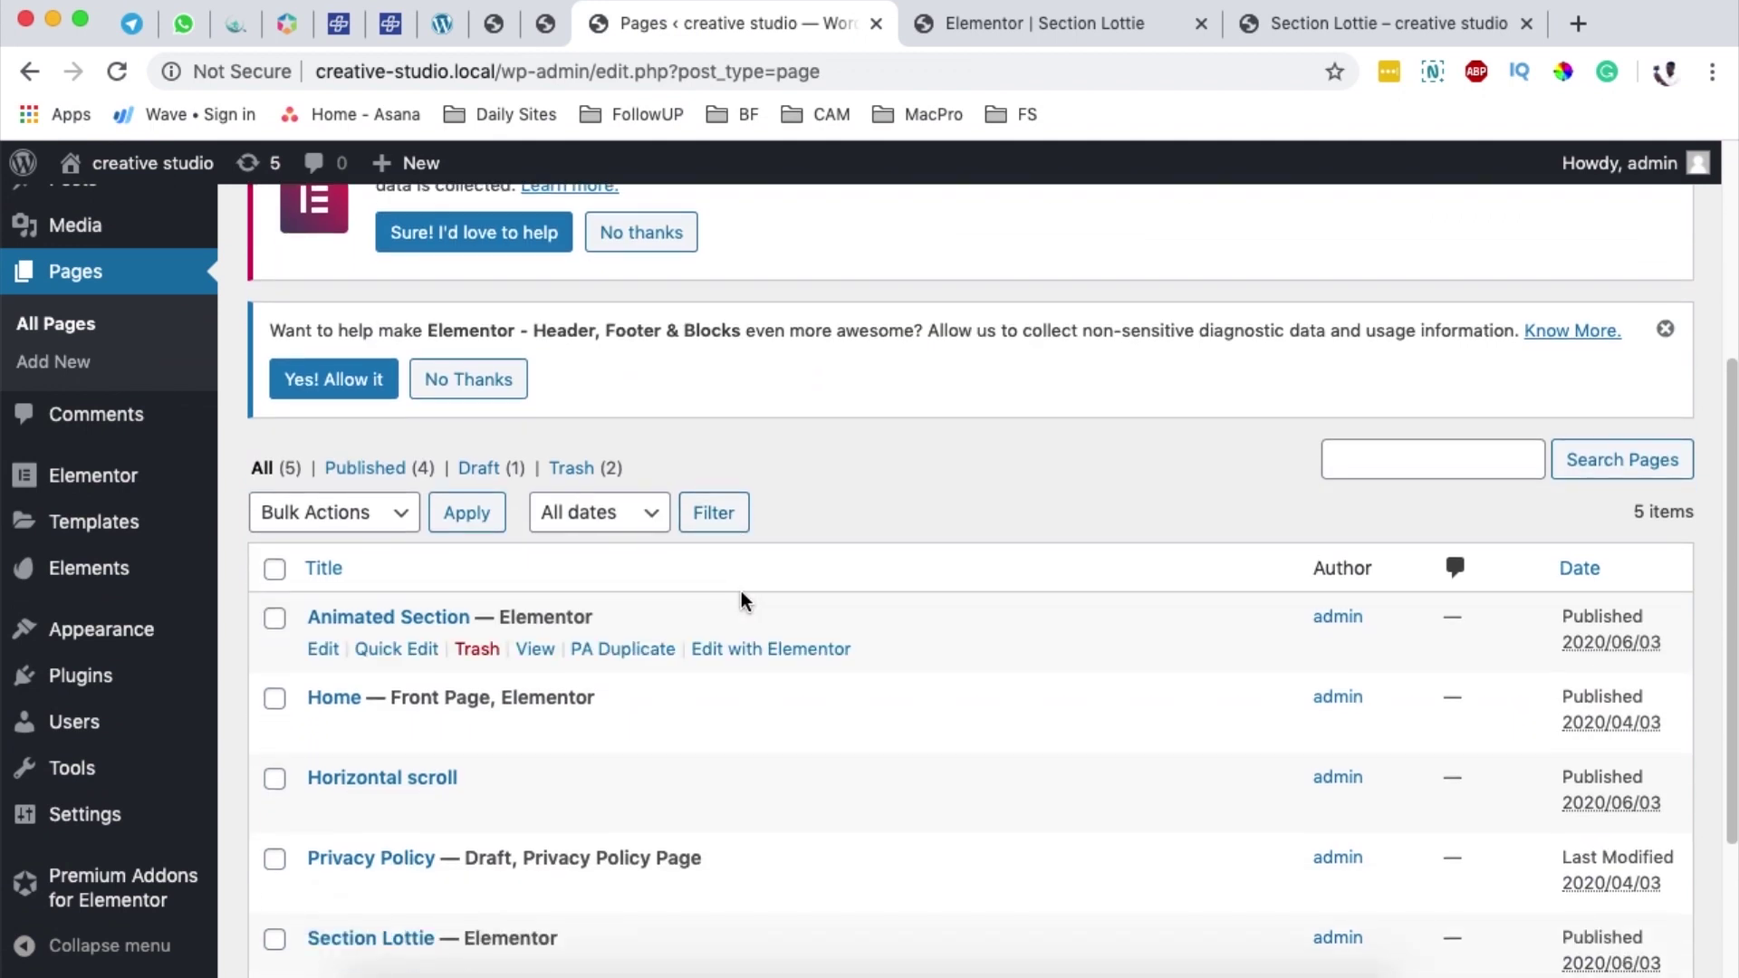
scroll(741, 601, "down", 1)
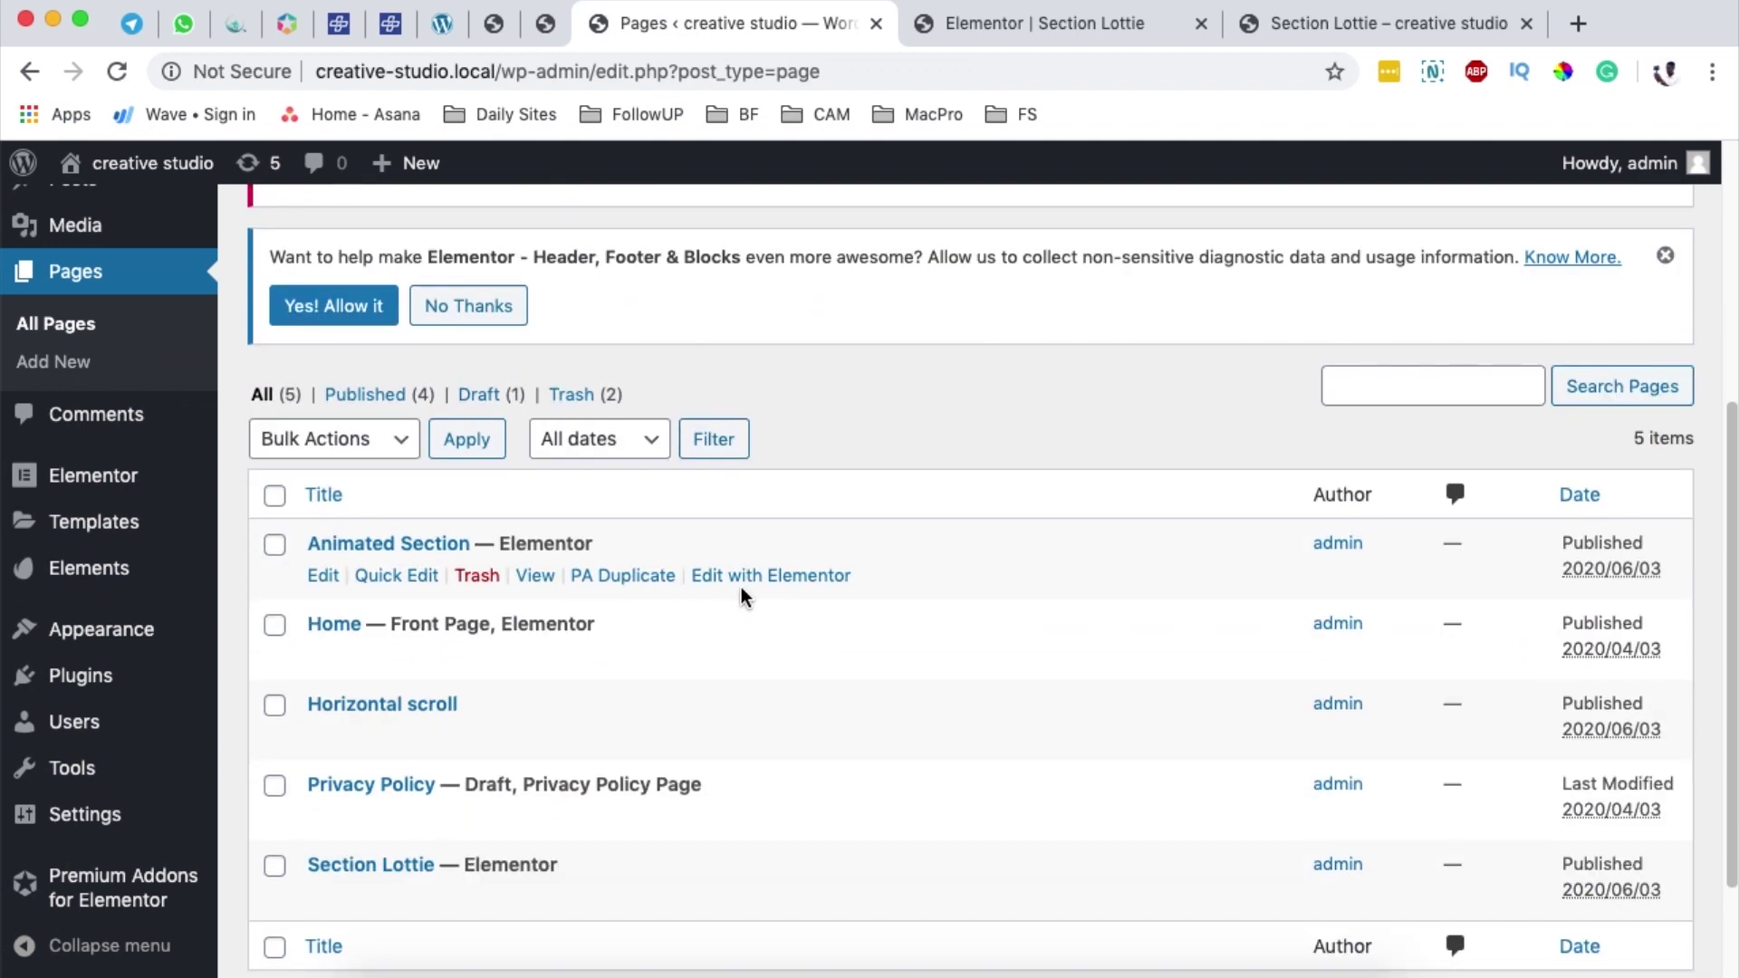
left_click(75, 364)
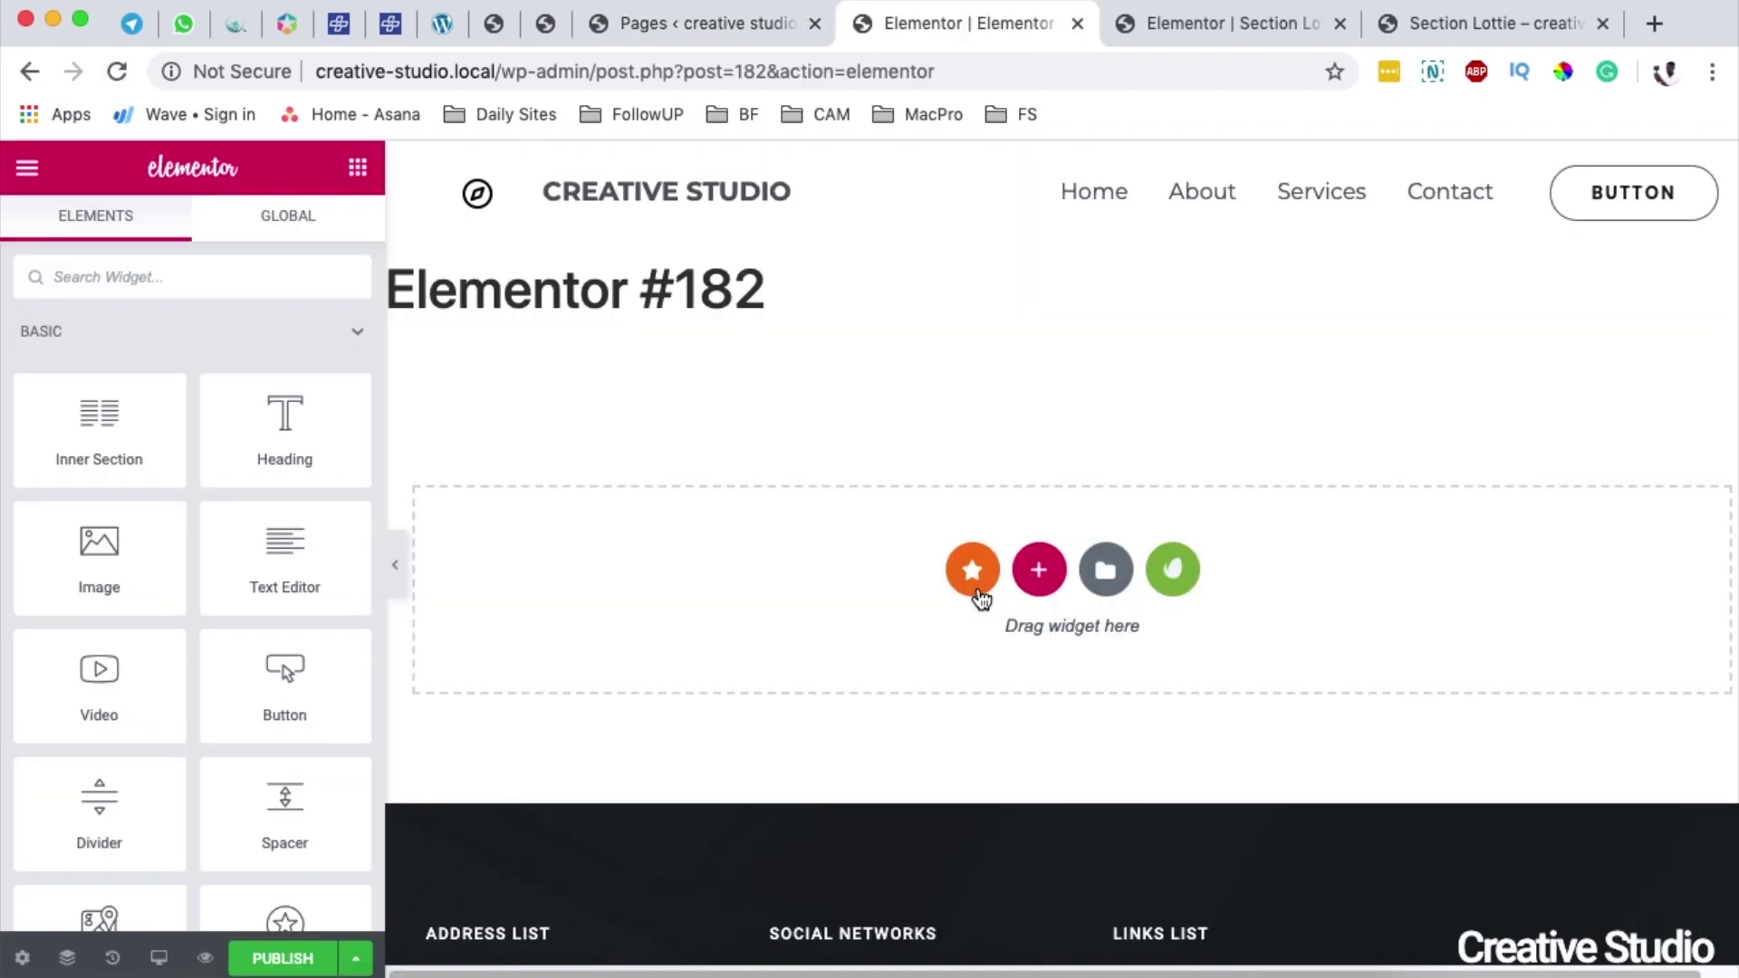
Add a single-column section with Full Width content and No Gap between columns
left_click(1038, 571)
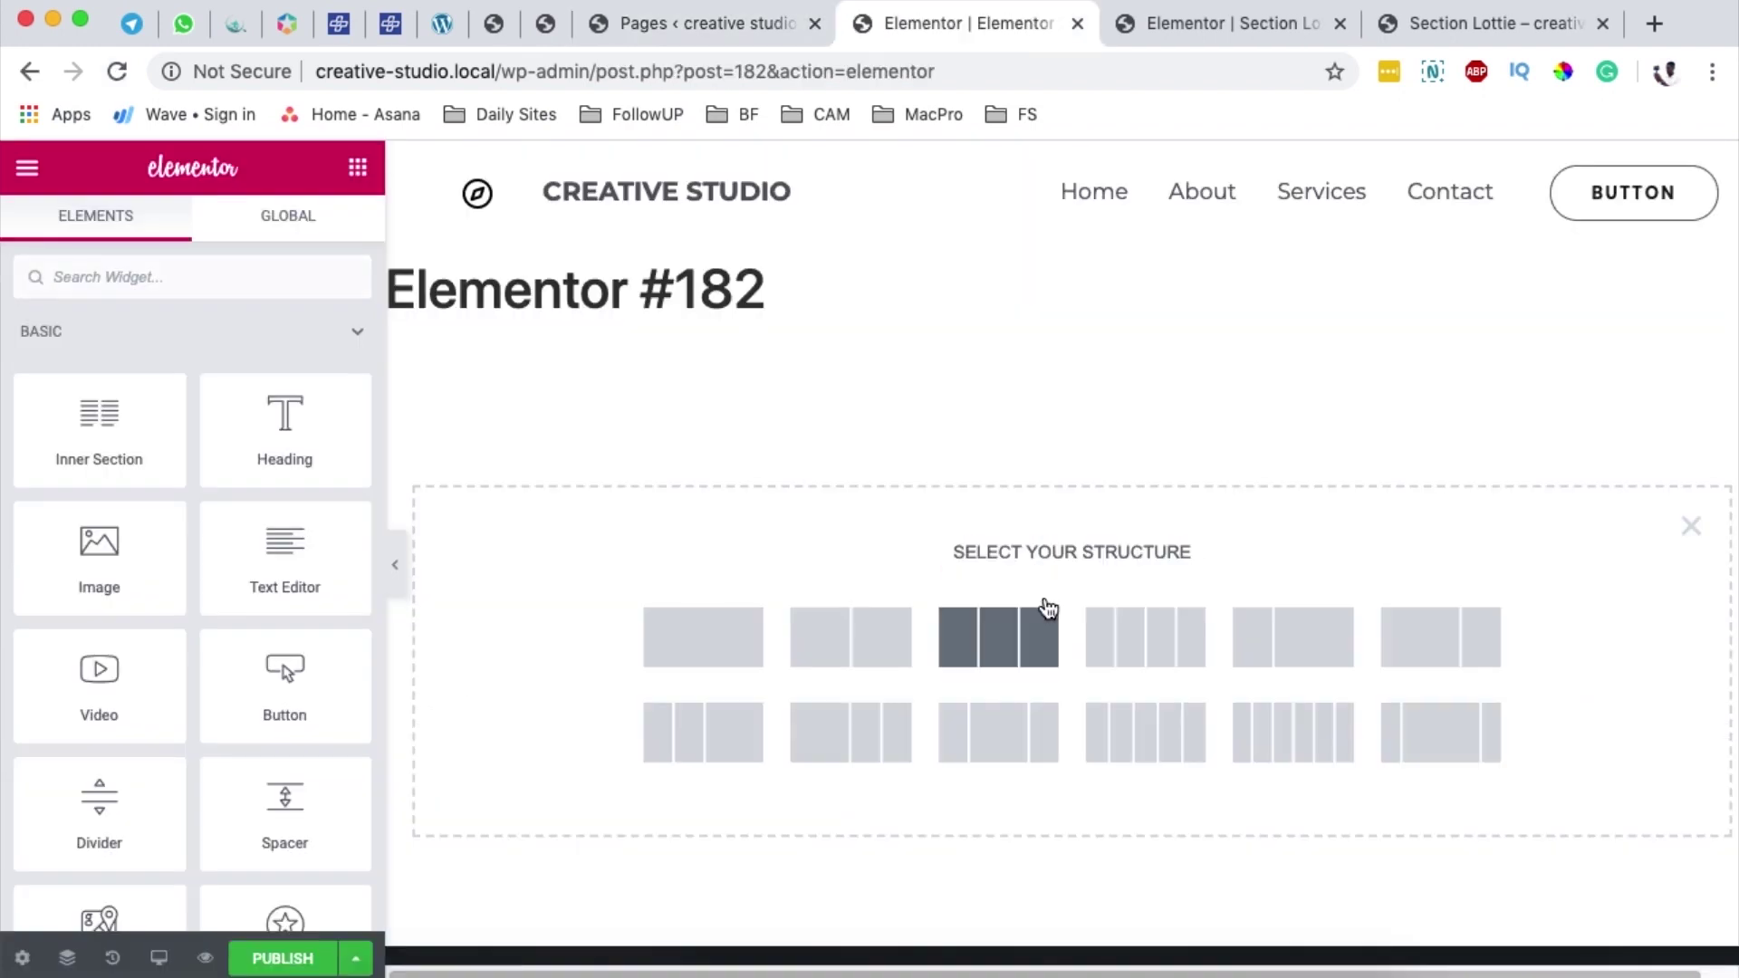
left_click(703, 637)
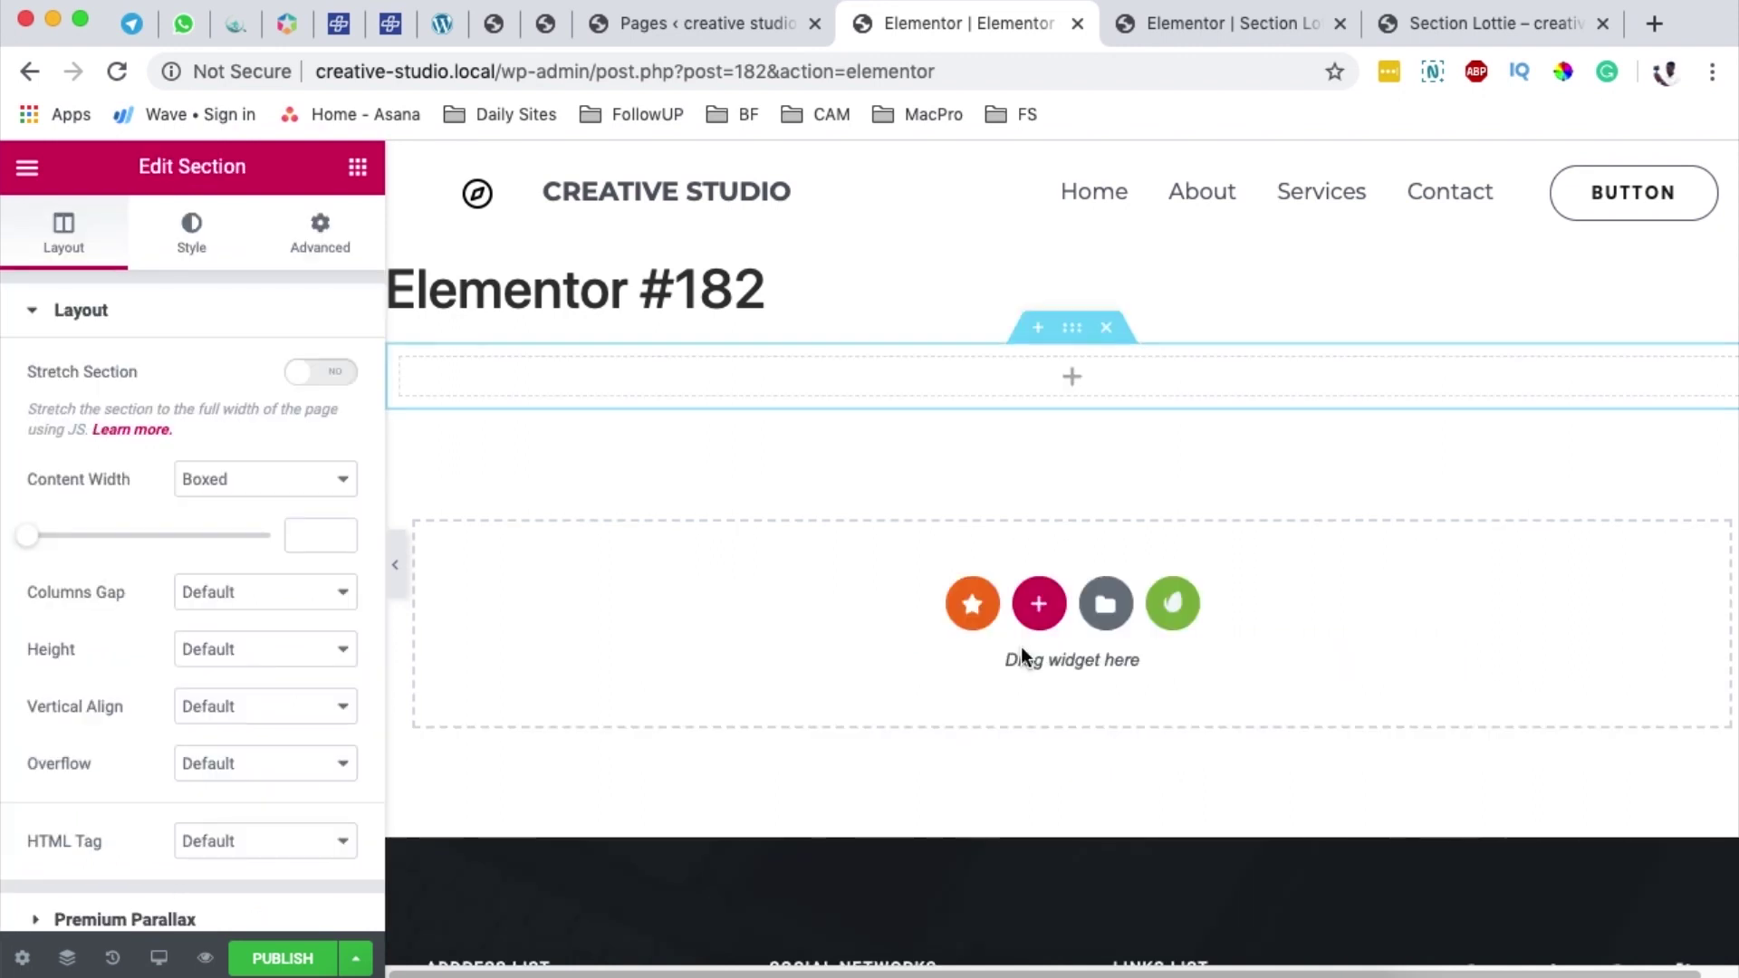
left_click(258, 478)
left_click(298, 502)
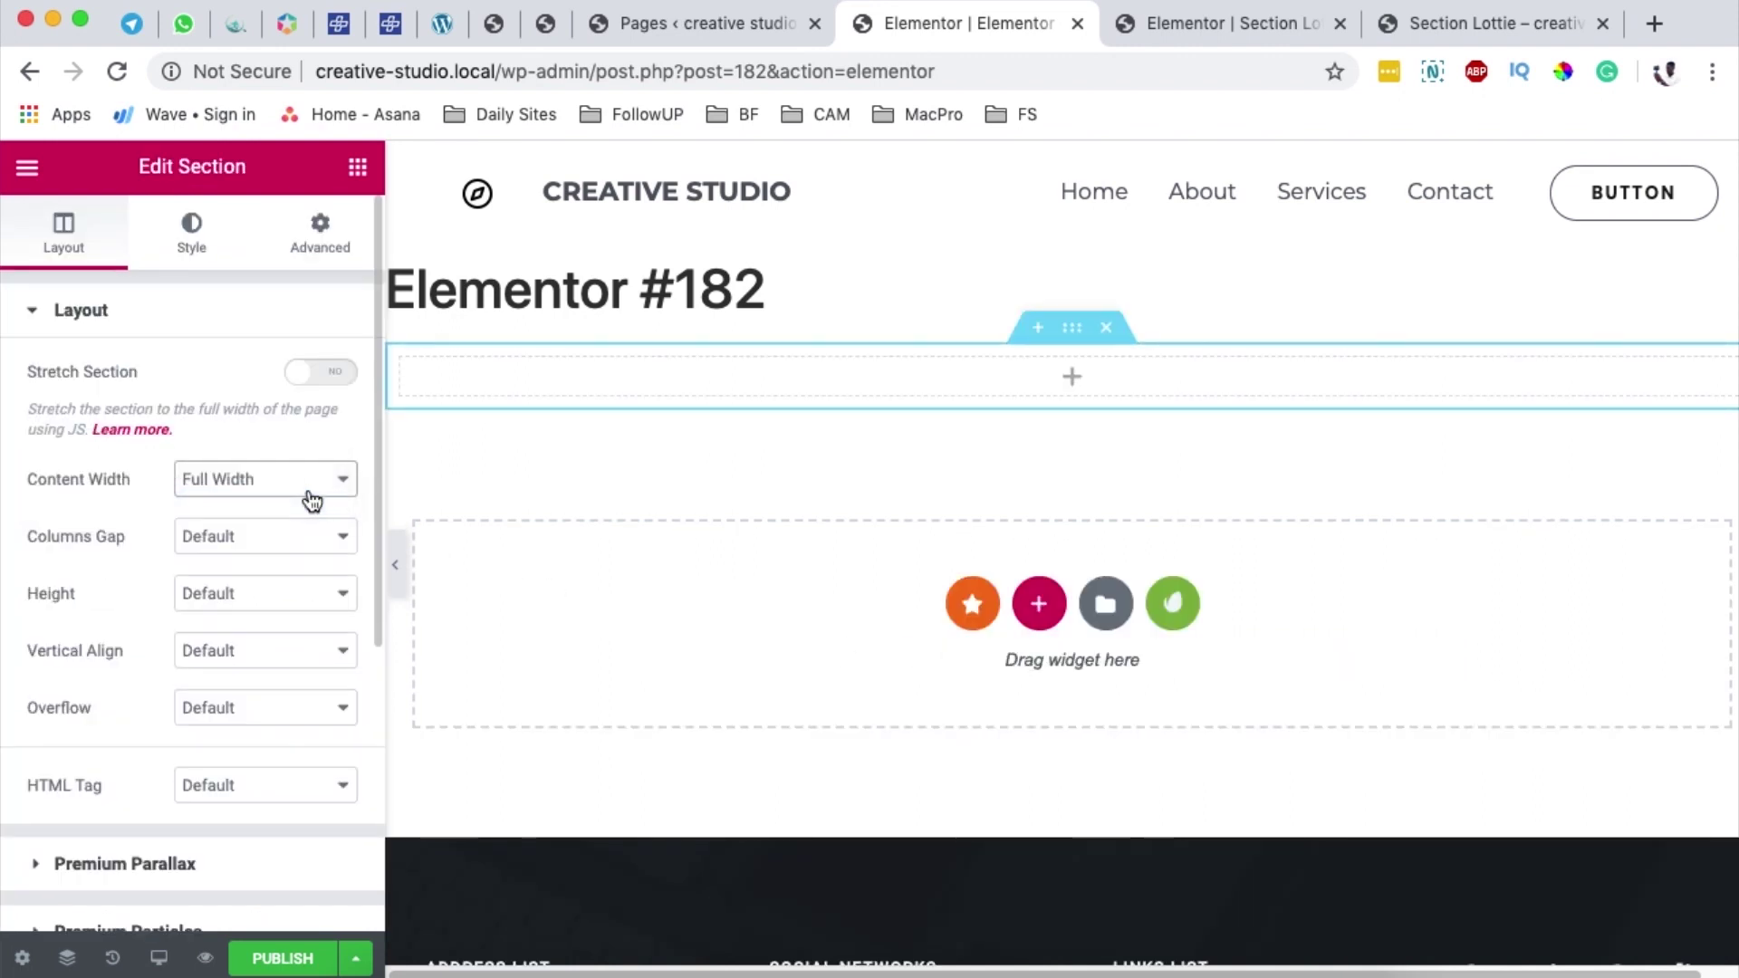
left_click(253, 542)
left_click(238, 556)
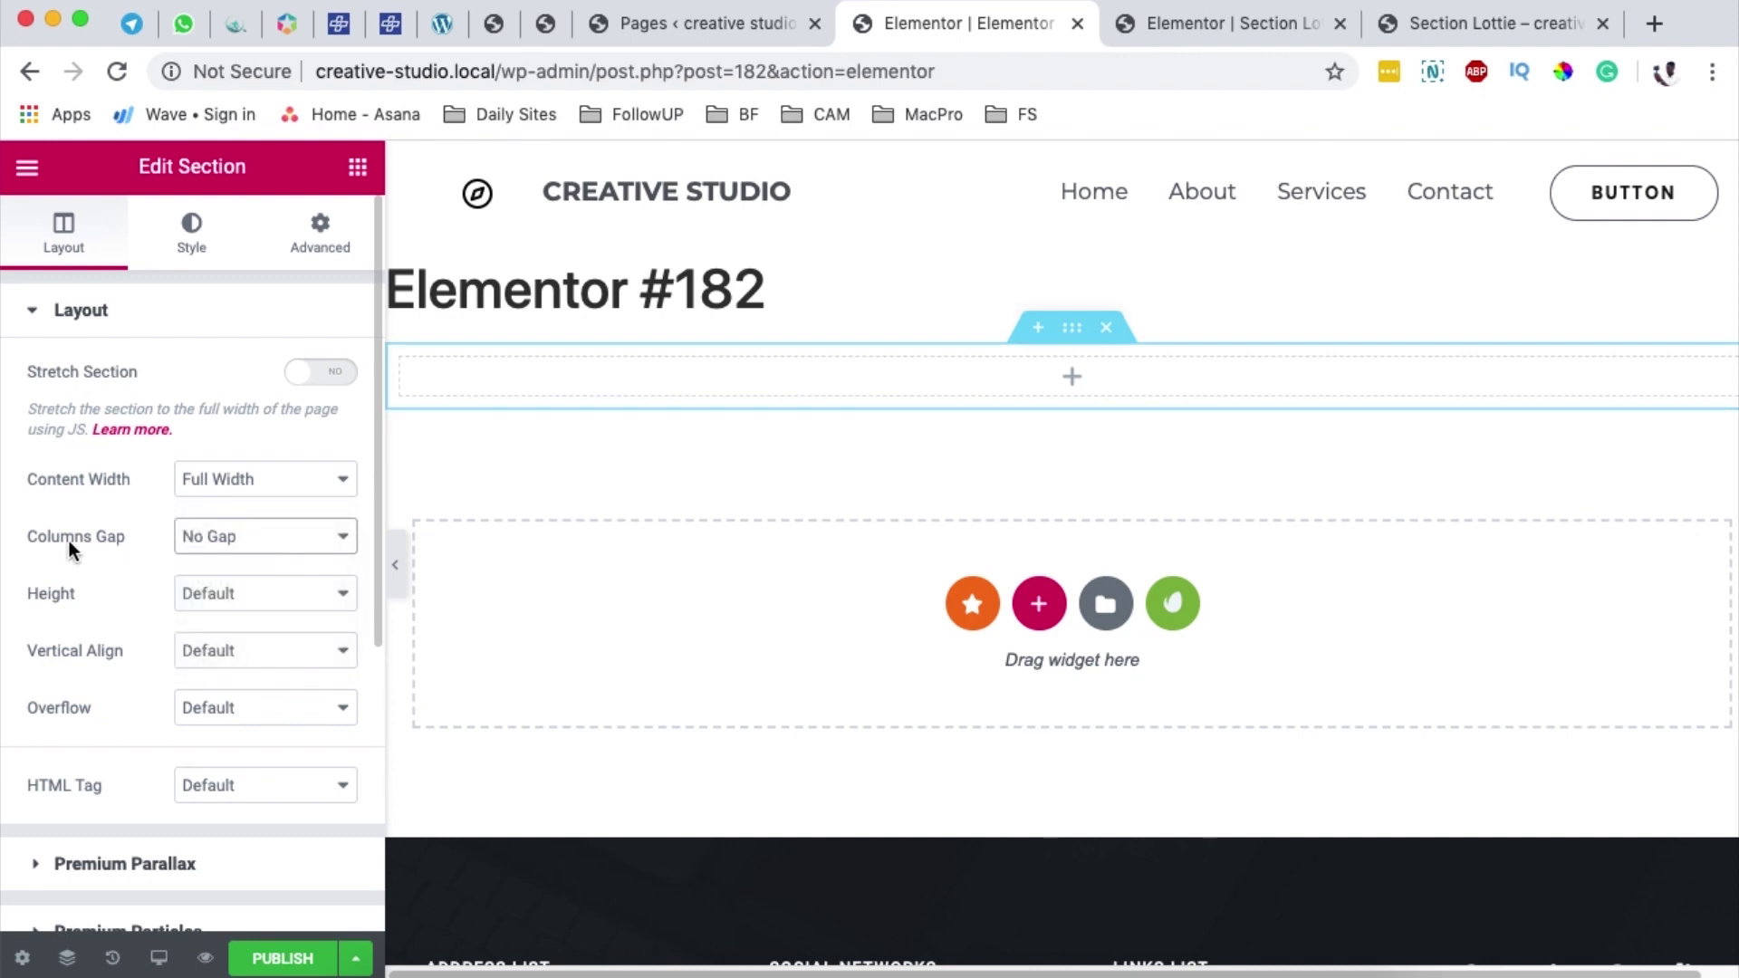
Set the section's height to Min Height with a minimum of 430 px
left_click(254, 593)
left_click(222, 634)
left_click(306, 698)
type("4")
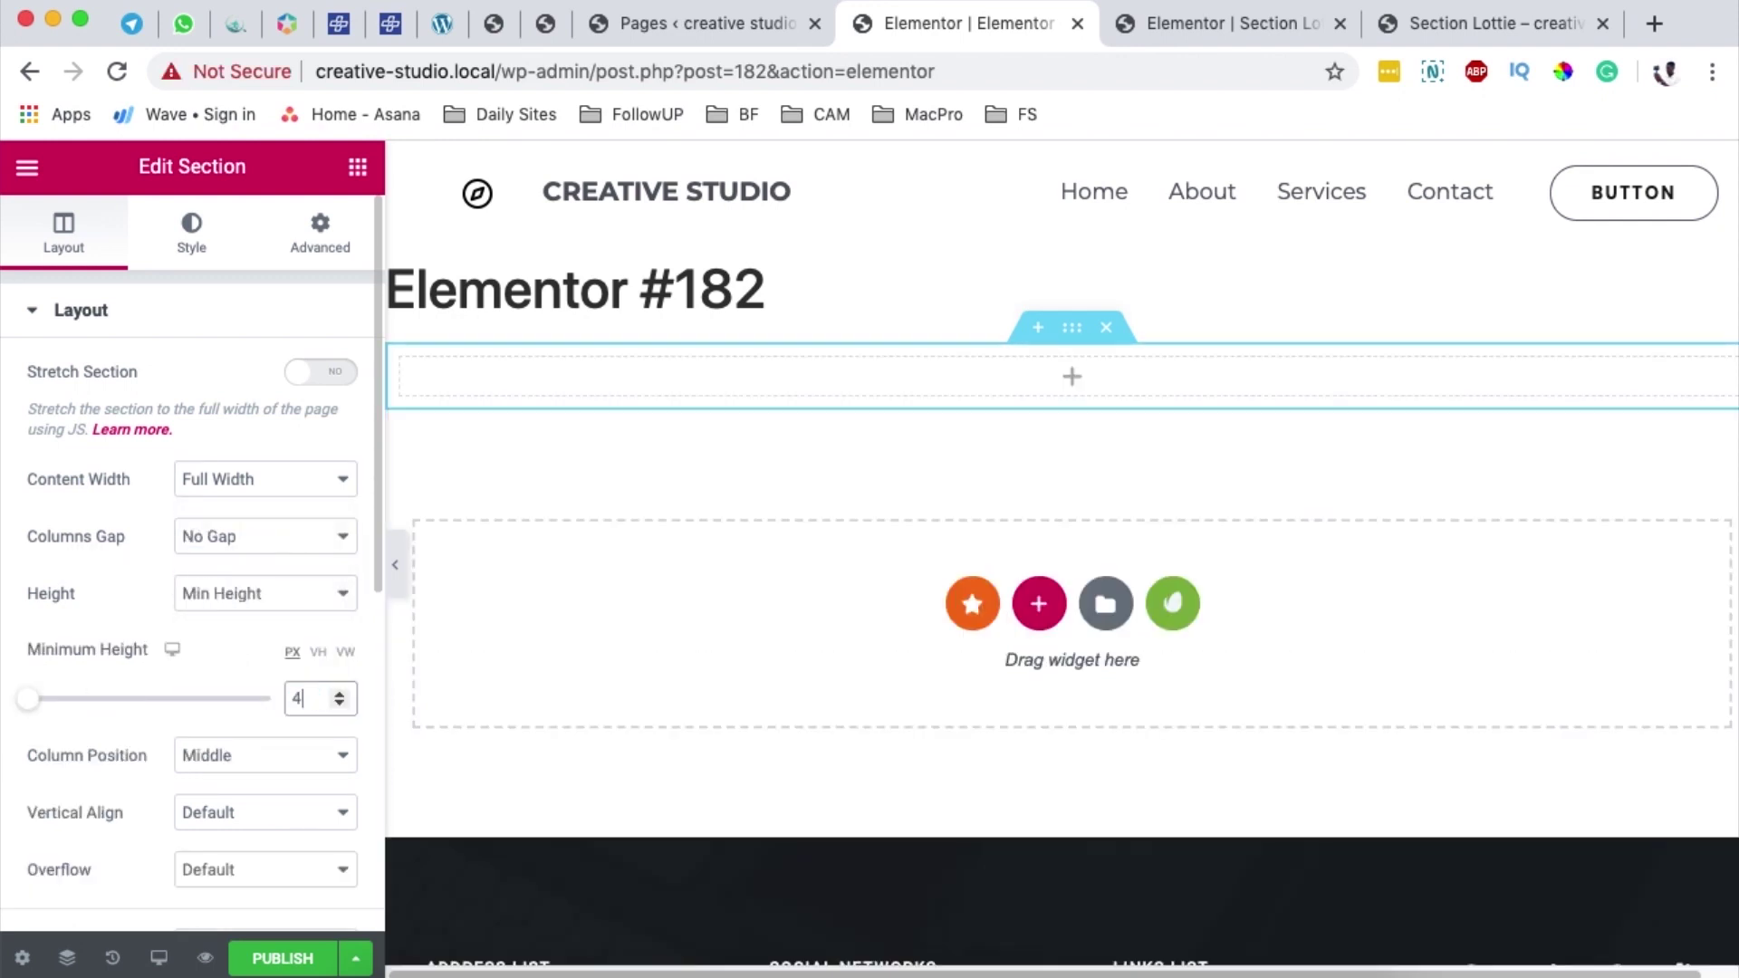
type("30")
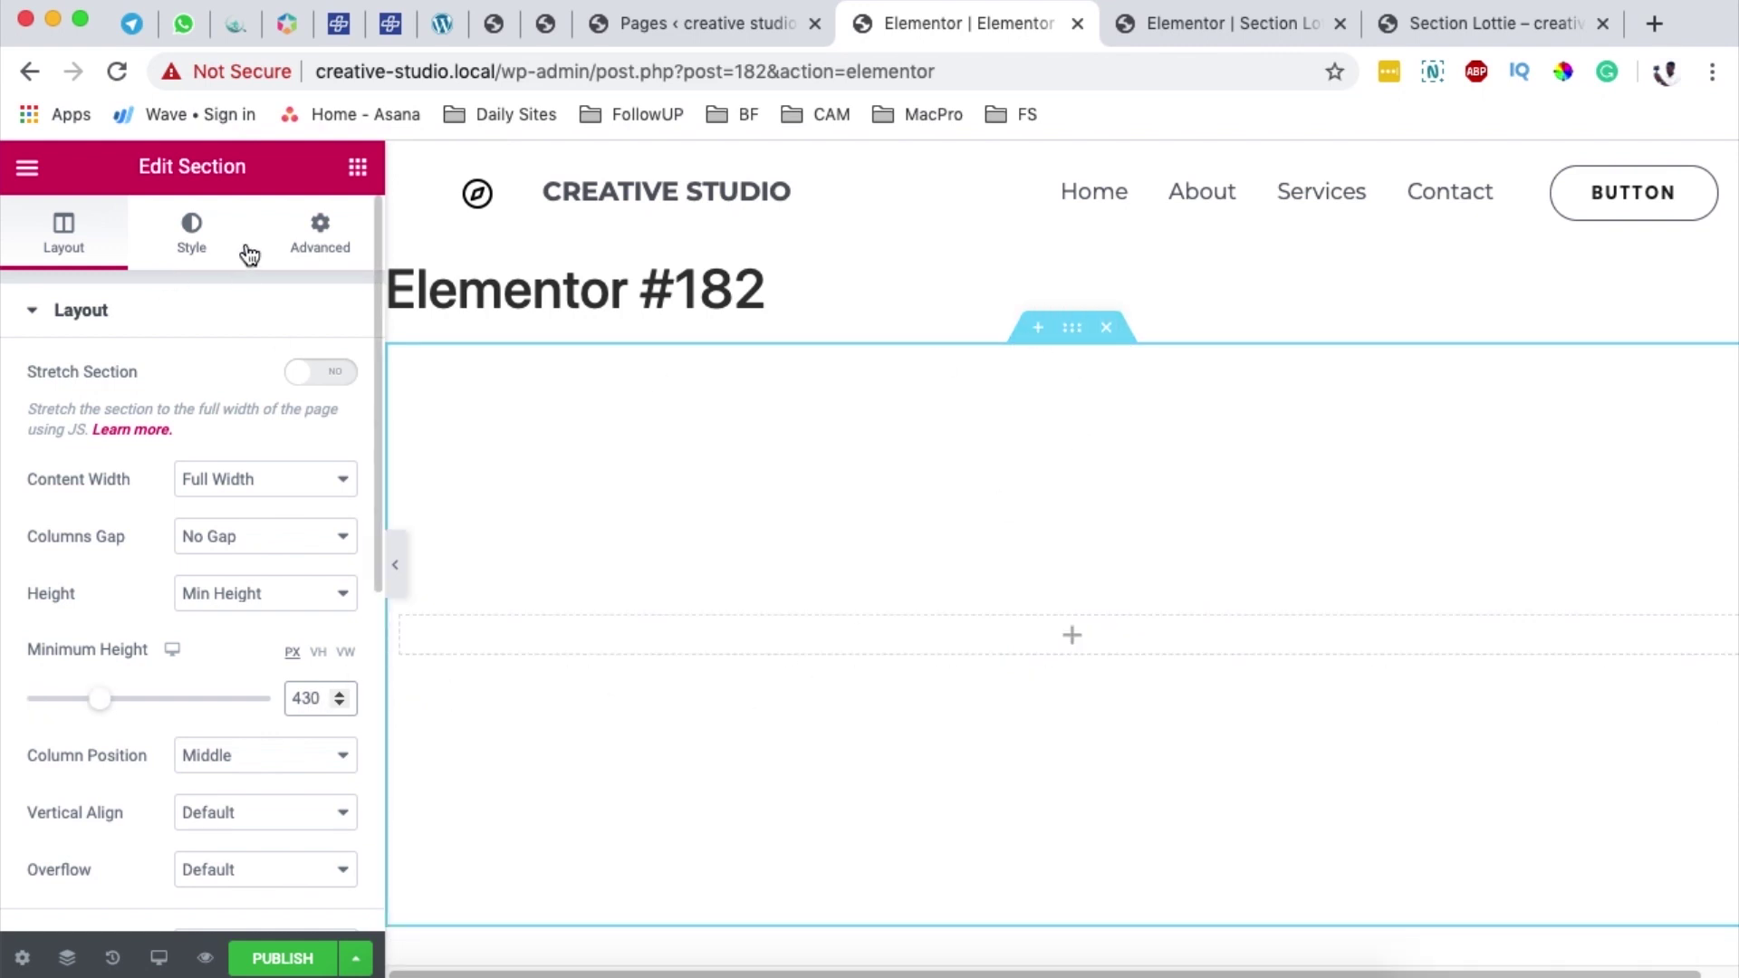
Give the section a classic background using the eggplant-and-pan image toa-heftiba-662199.jpg from the media library
left_click(191, 234)
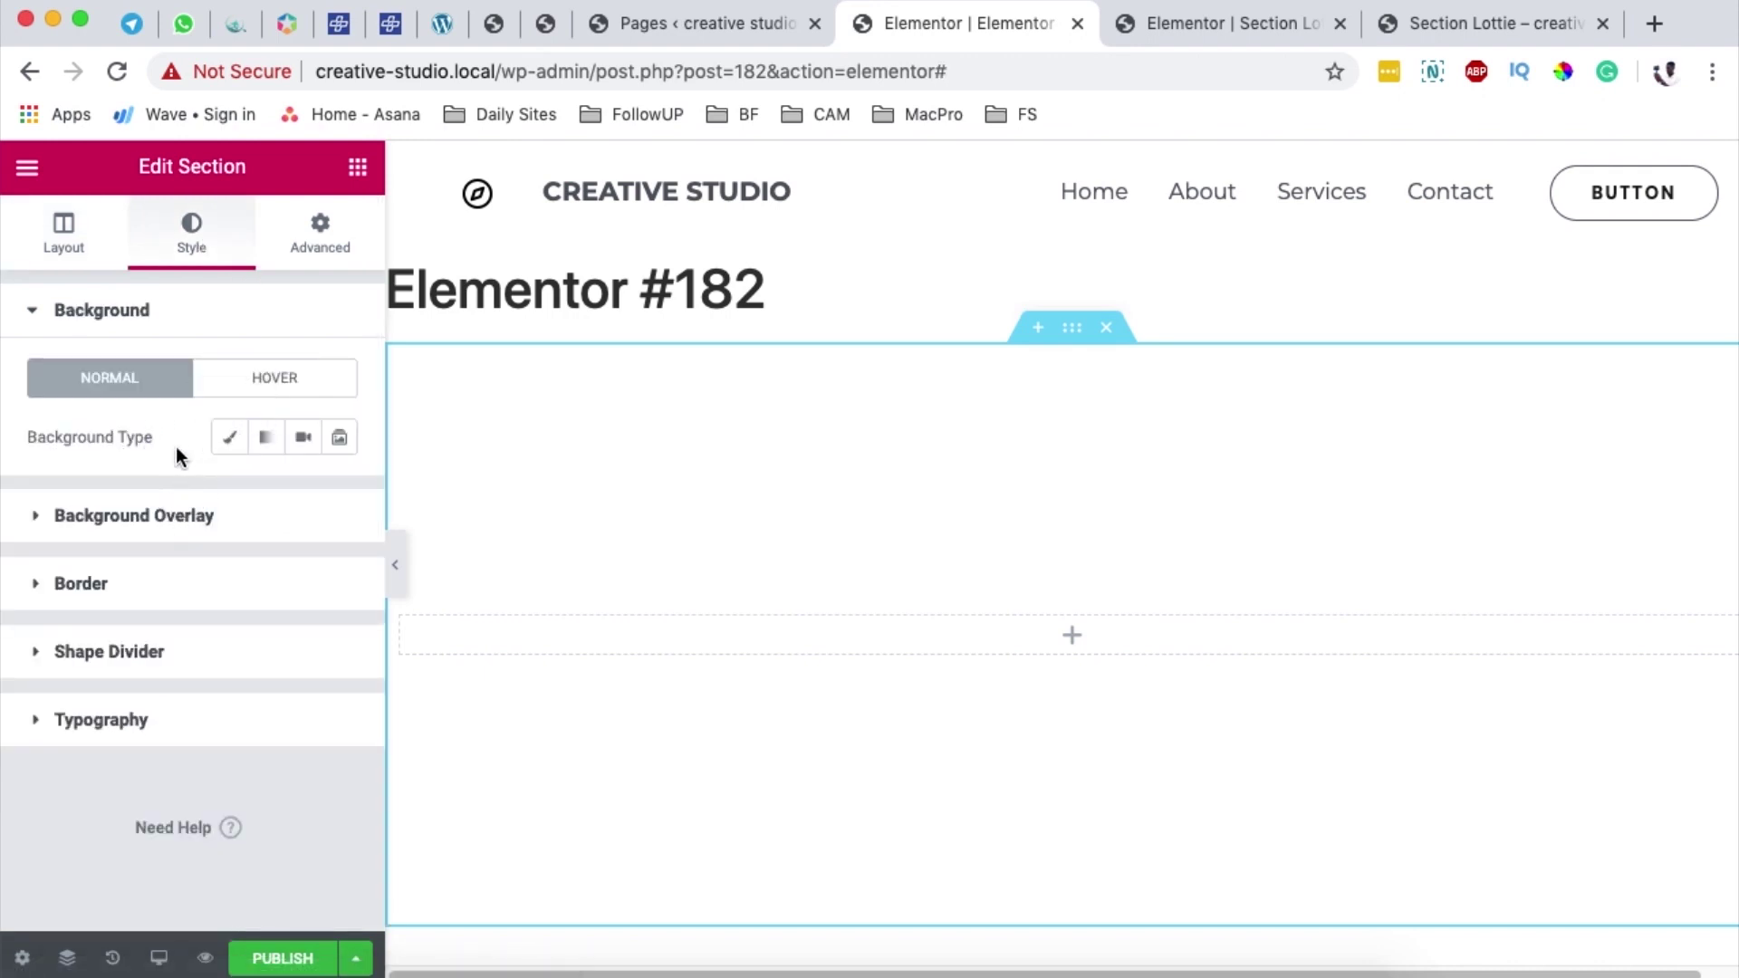
left_click(230, 443)
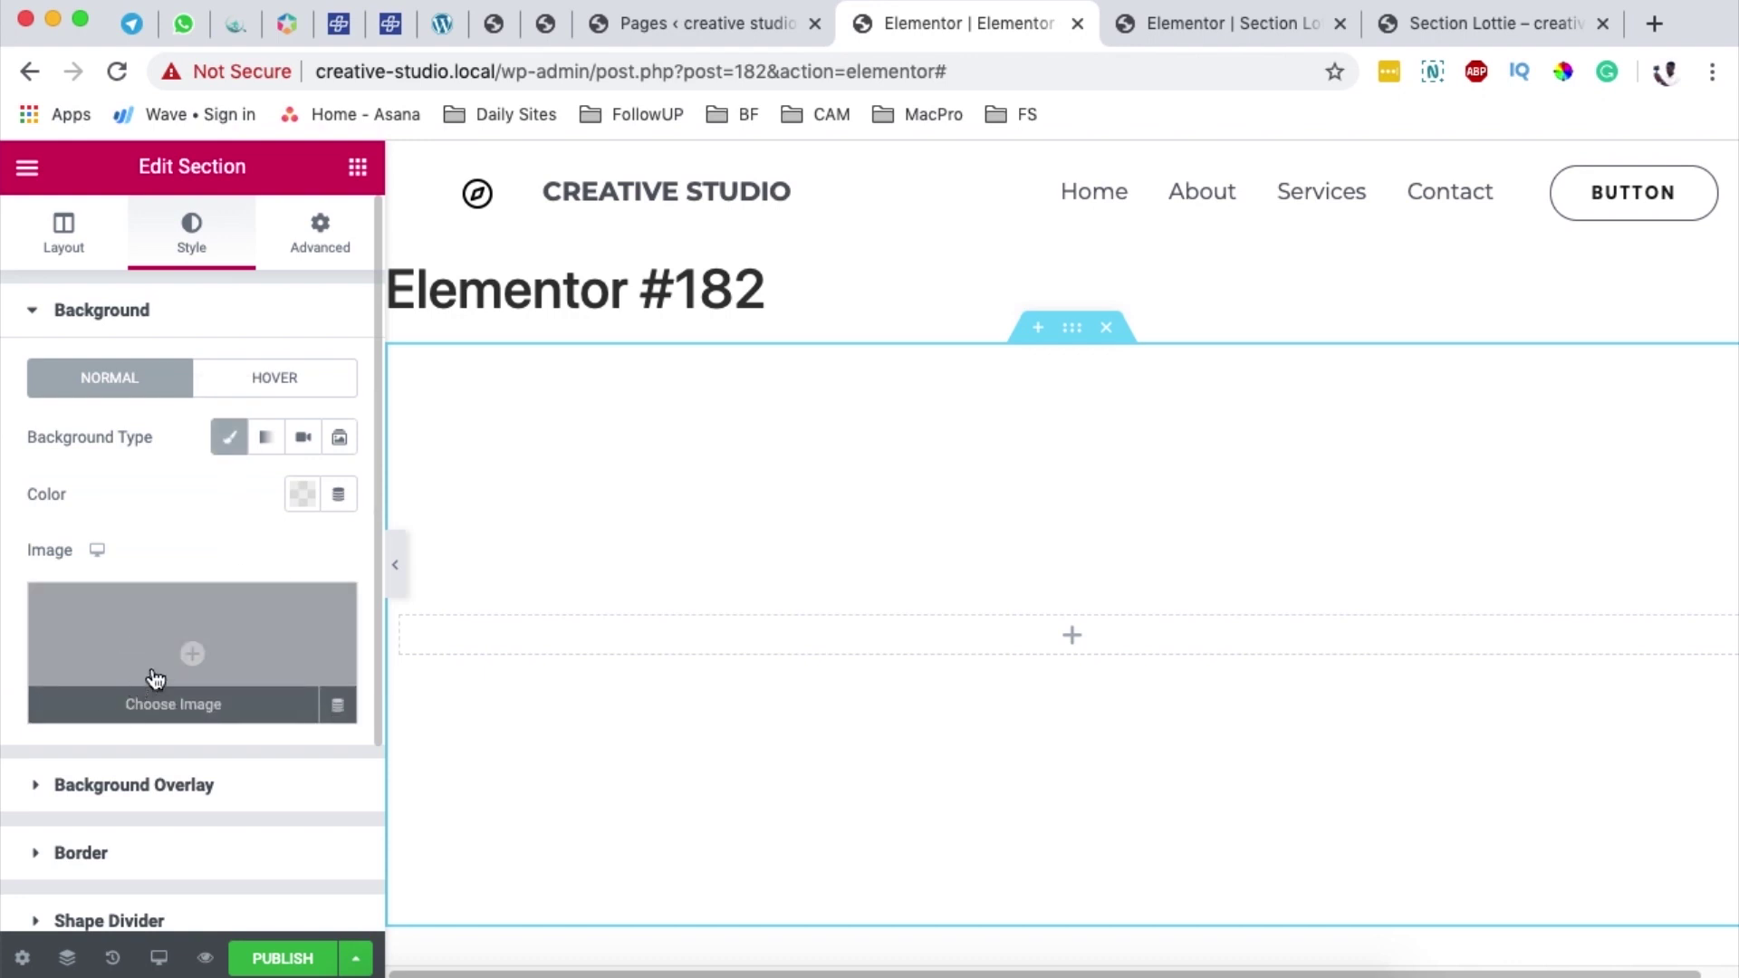
left_click(194, 651)
scroll(601, 594, "down", 10)
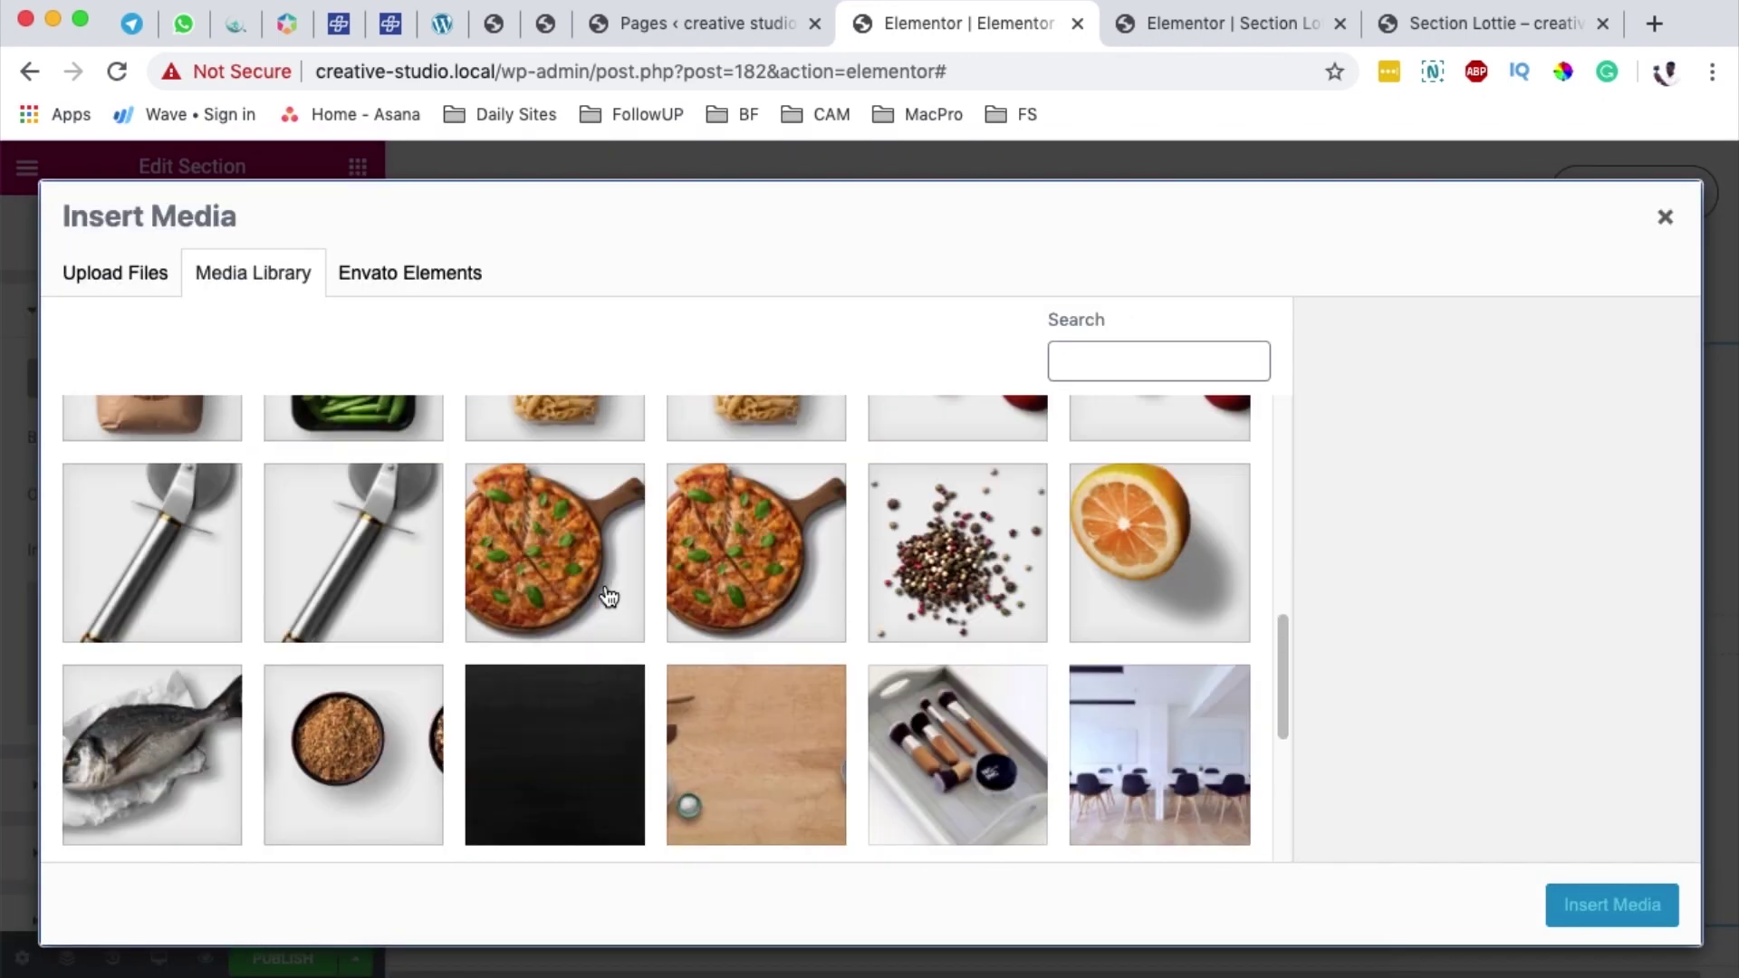
left_click(575, 666)
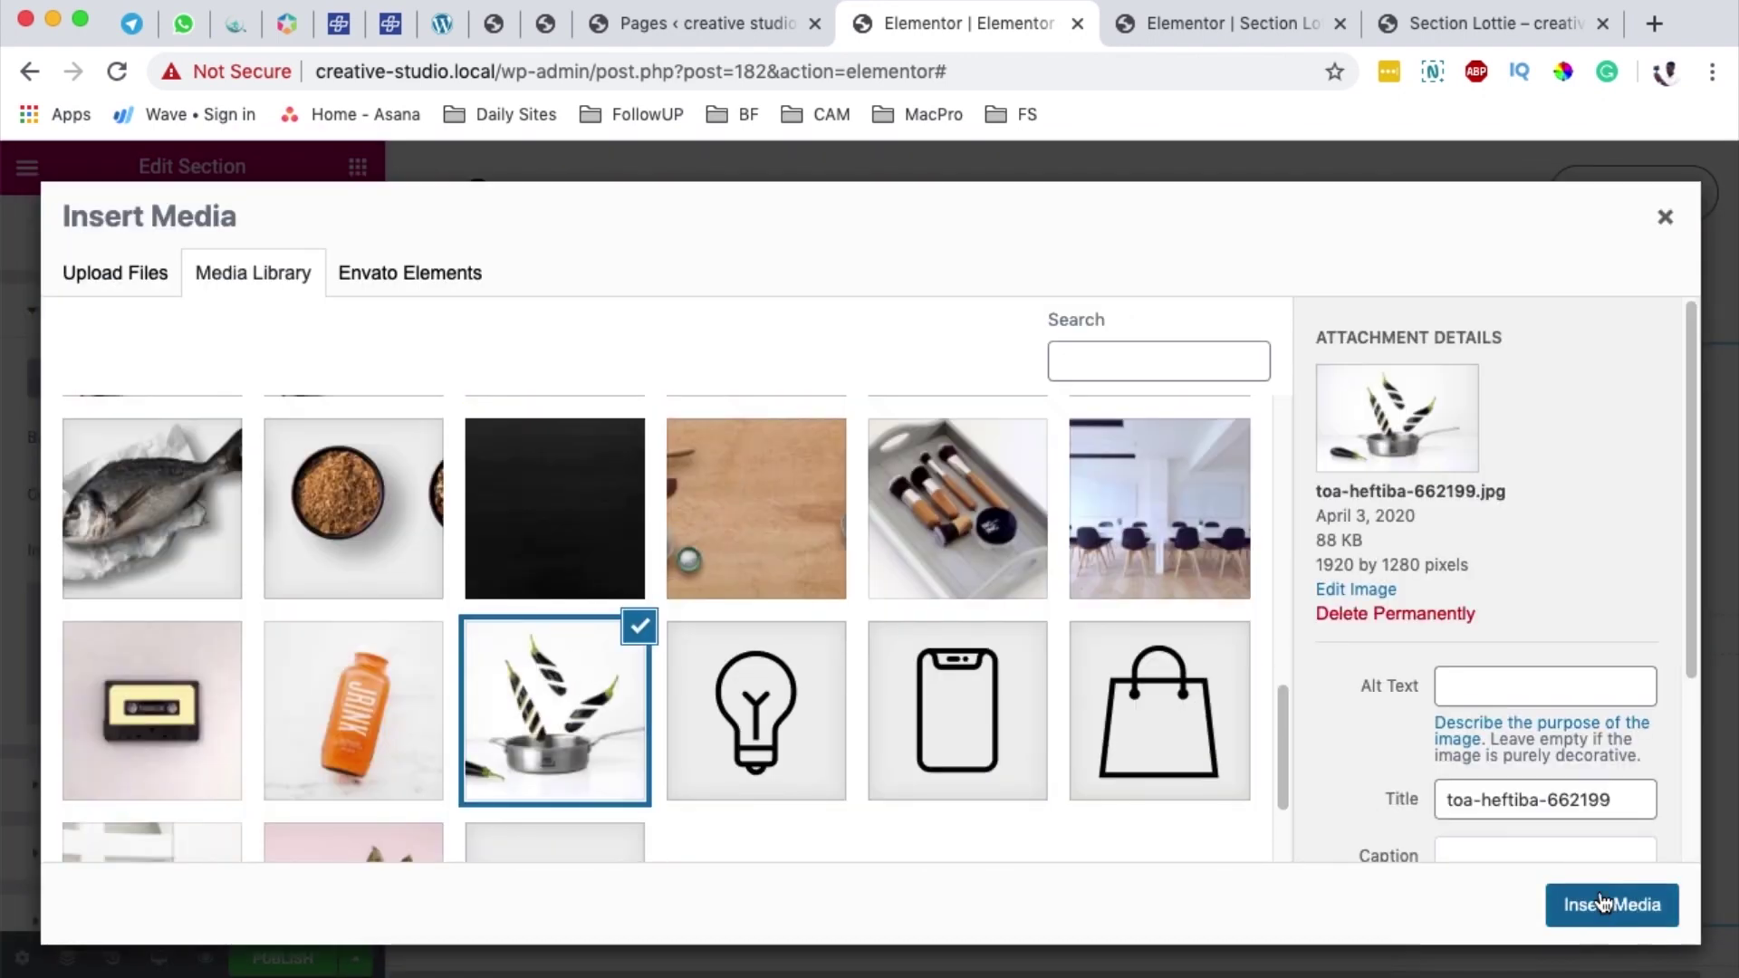
left_click(1598, 904)
Set the section's background image to Center Center position, Fixed attachment and Contain size
mouse_move(275, 654)
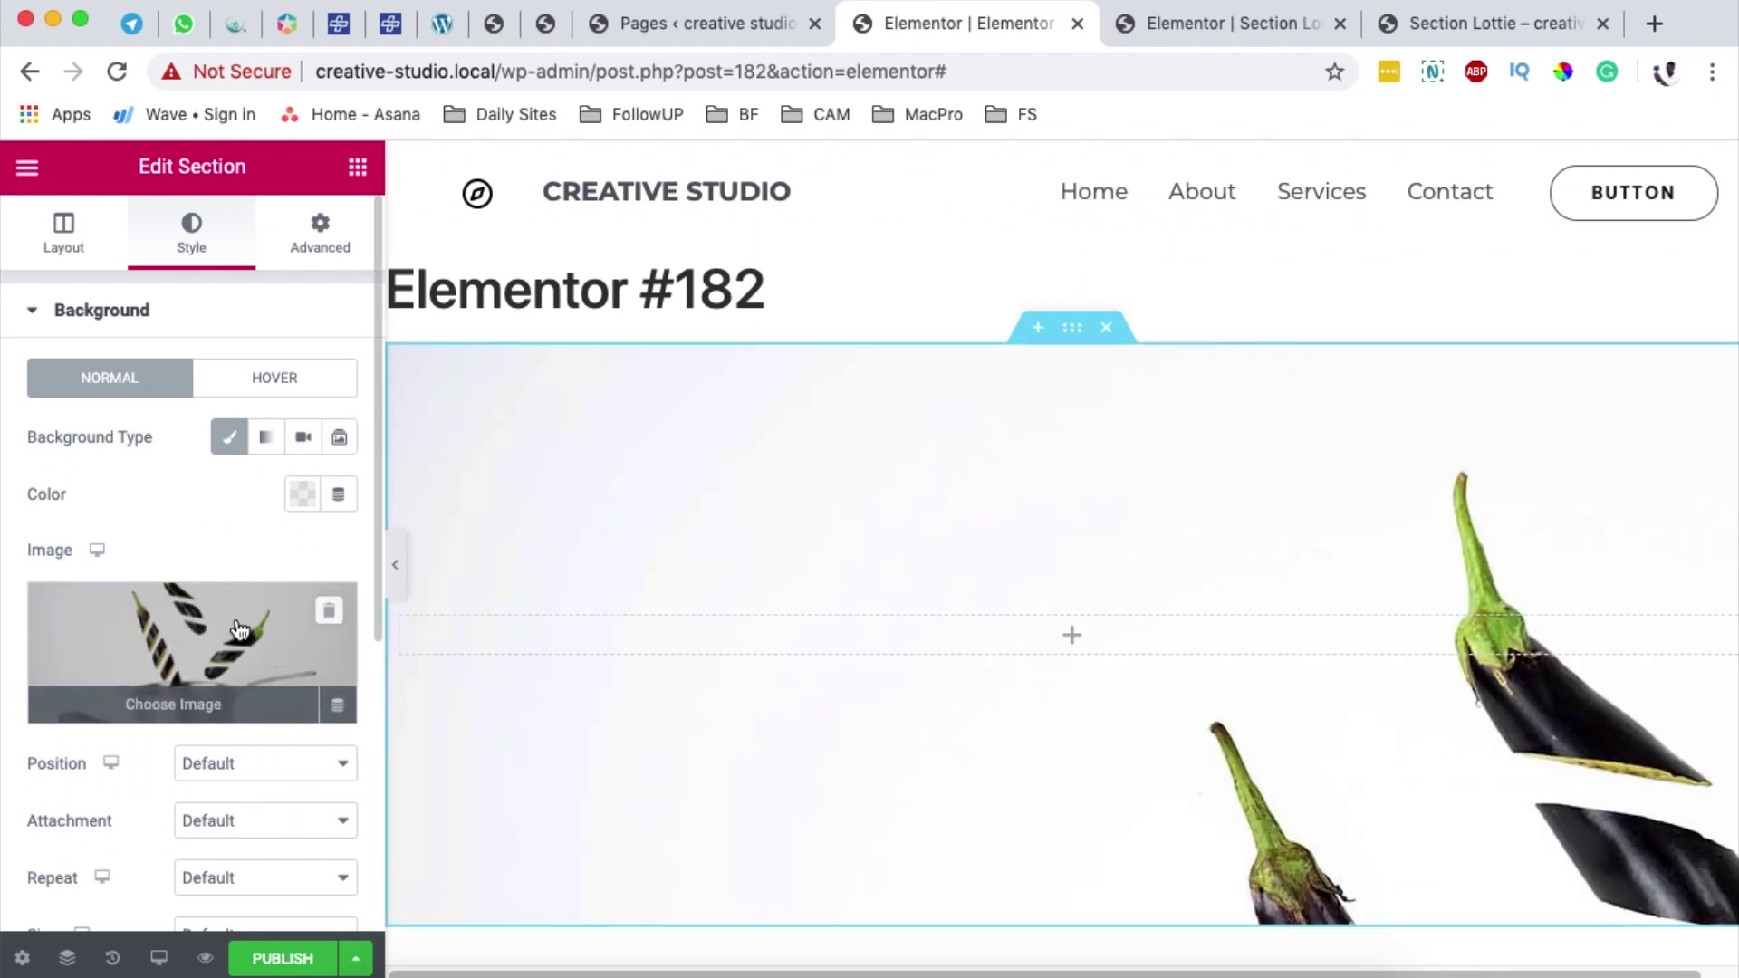
left_click(260, 777)
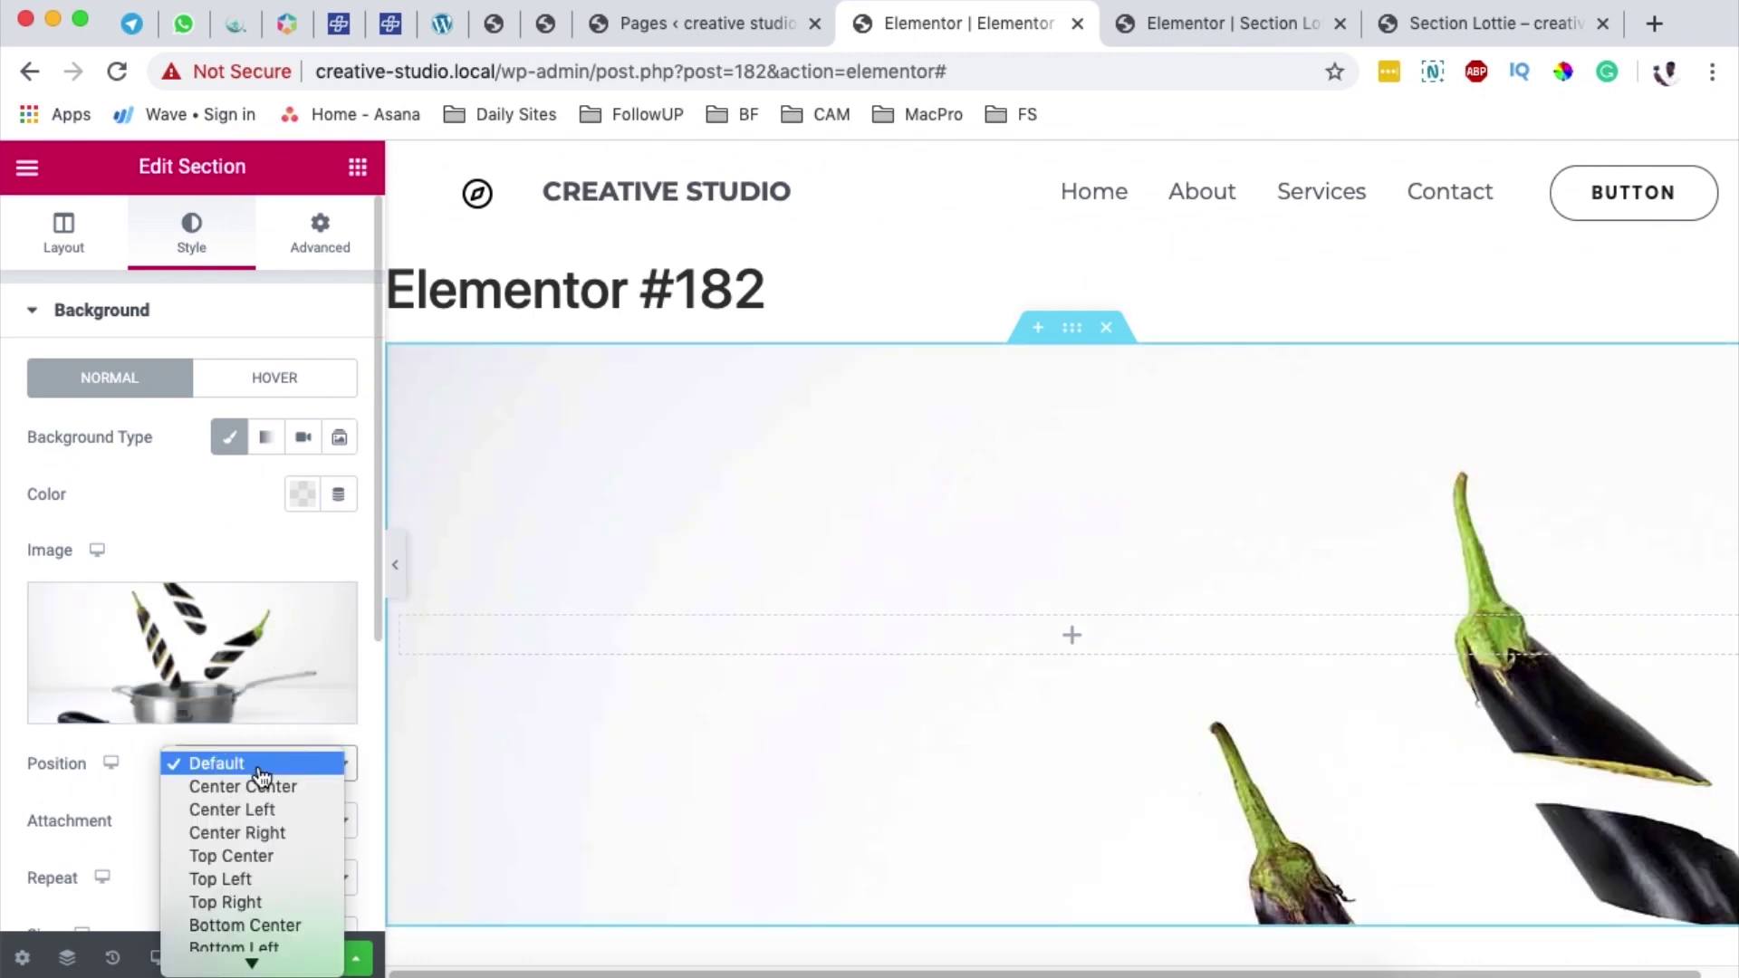
key("Escape")
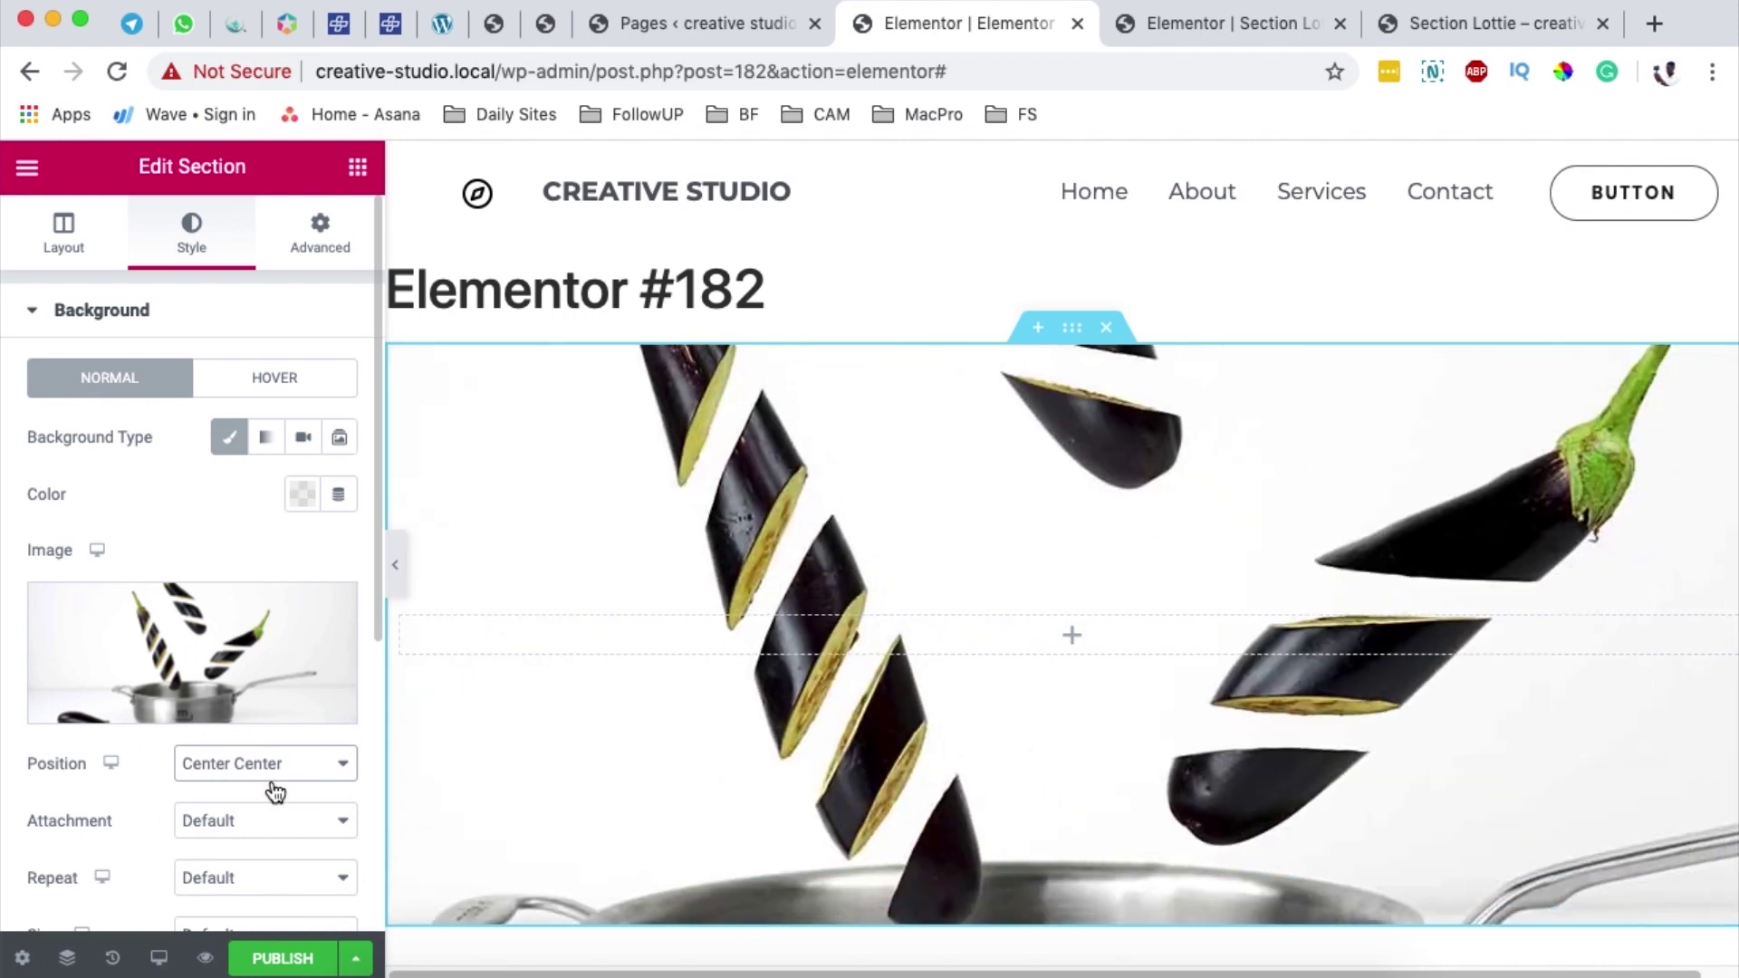
left_click(278, 831)
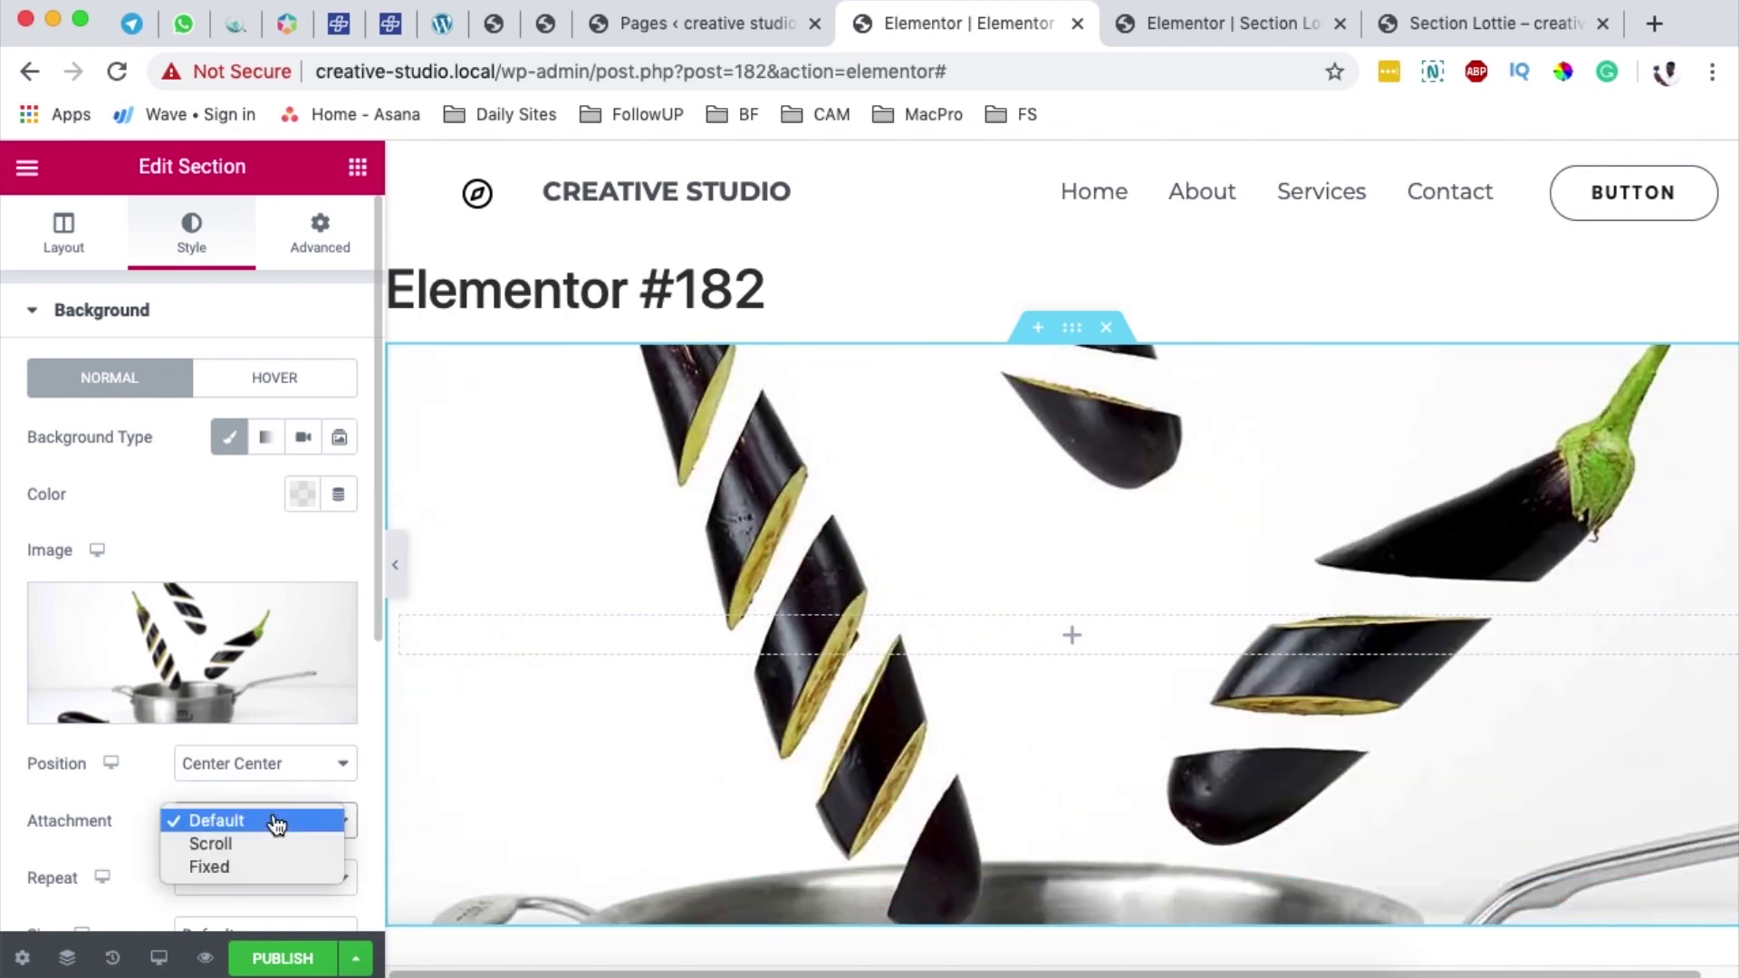
left_click(233, 866)
scroll(252, 892, "down", 1)
left_click(258, 865)
left_click(258, 937)
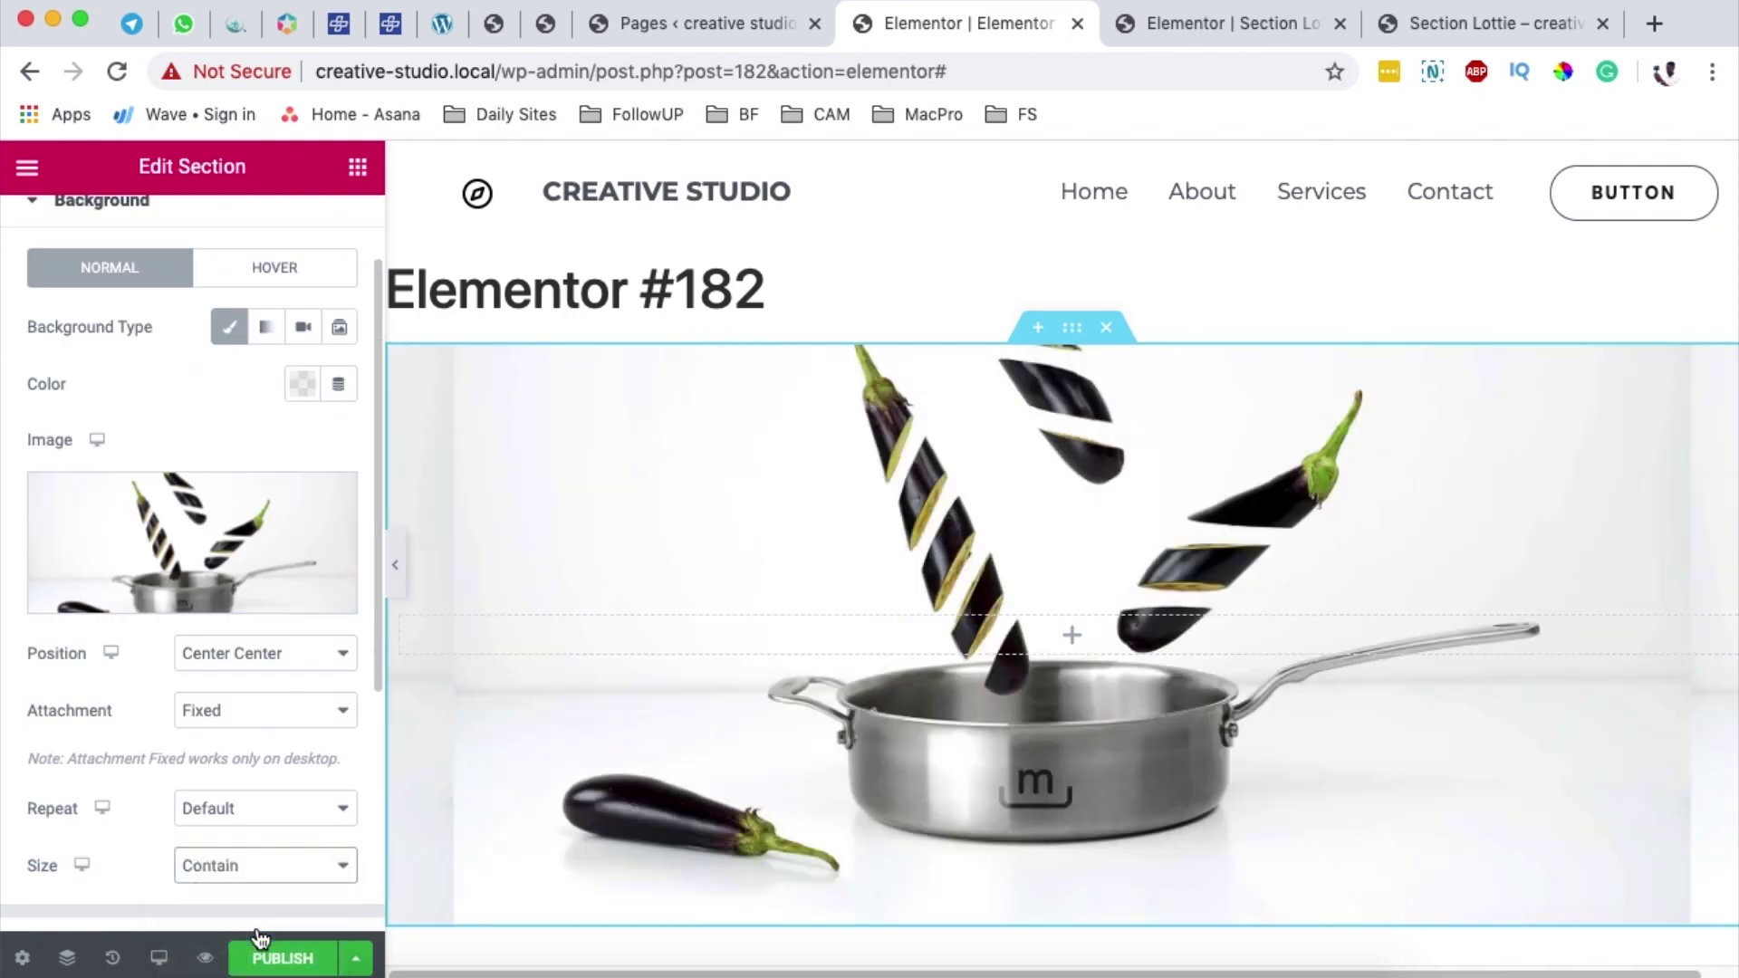
scroll(1454, 609, "down", 5)
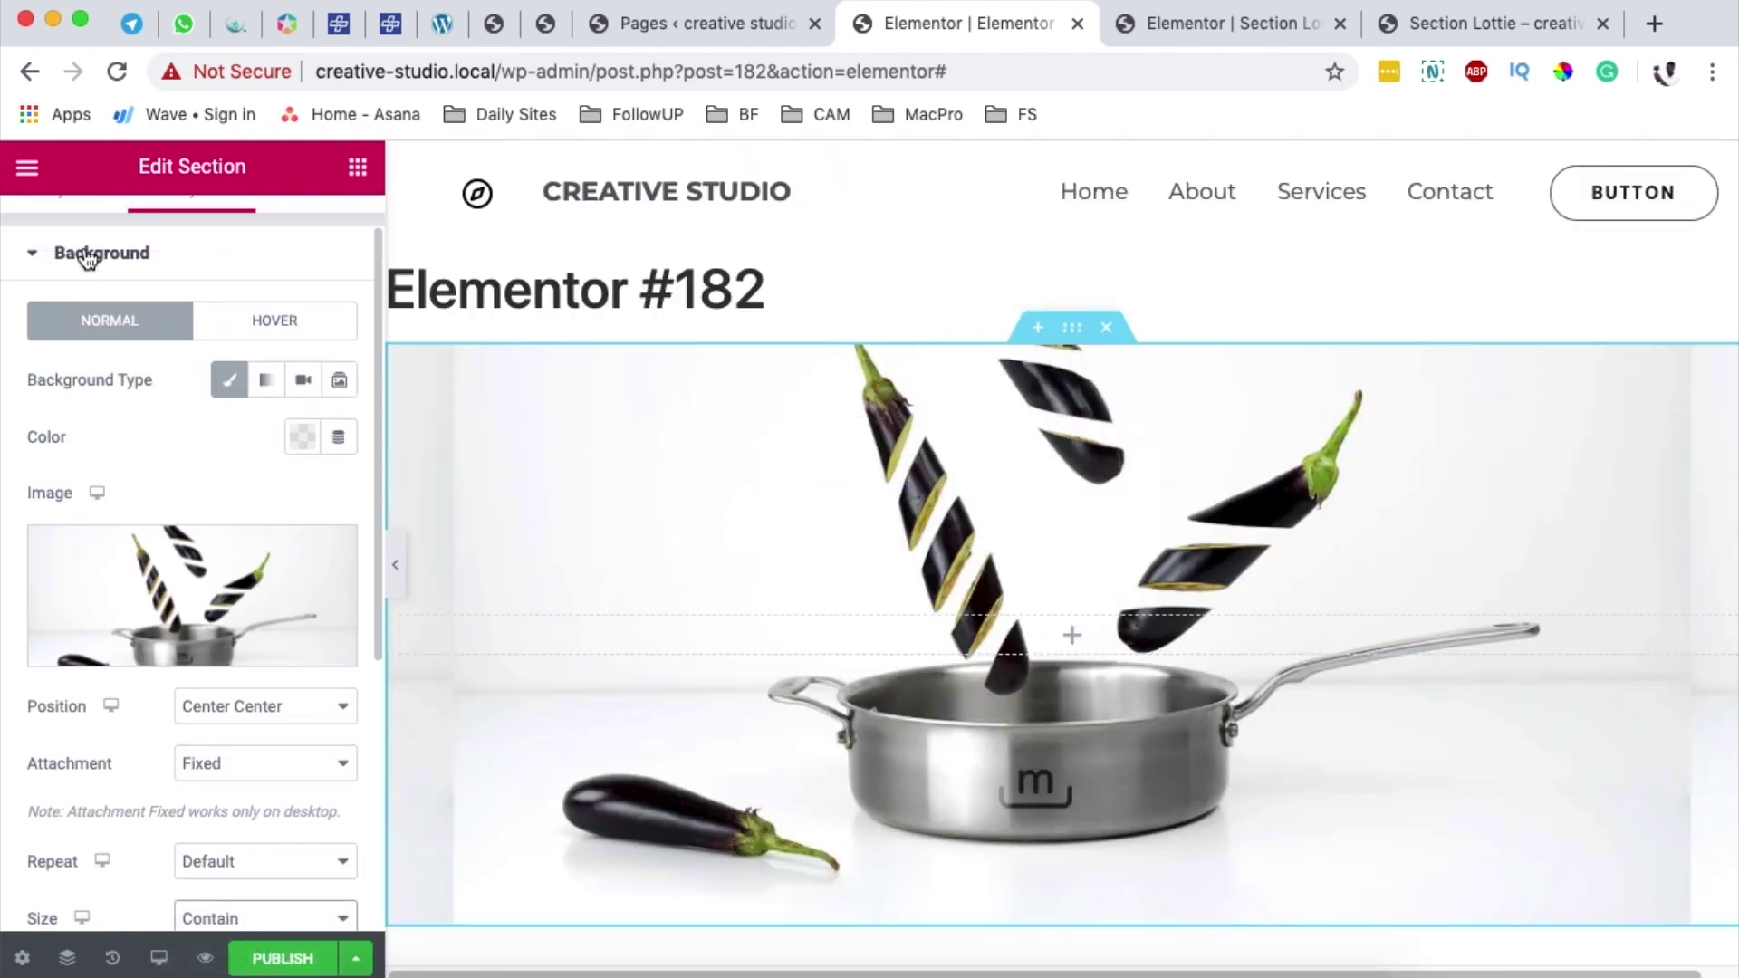
Add a classic background overlay in the reference page's dark purple, with an opacity of 0.3
left_click(88, 258)
left_click(155, 380)
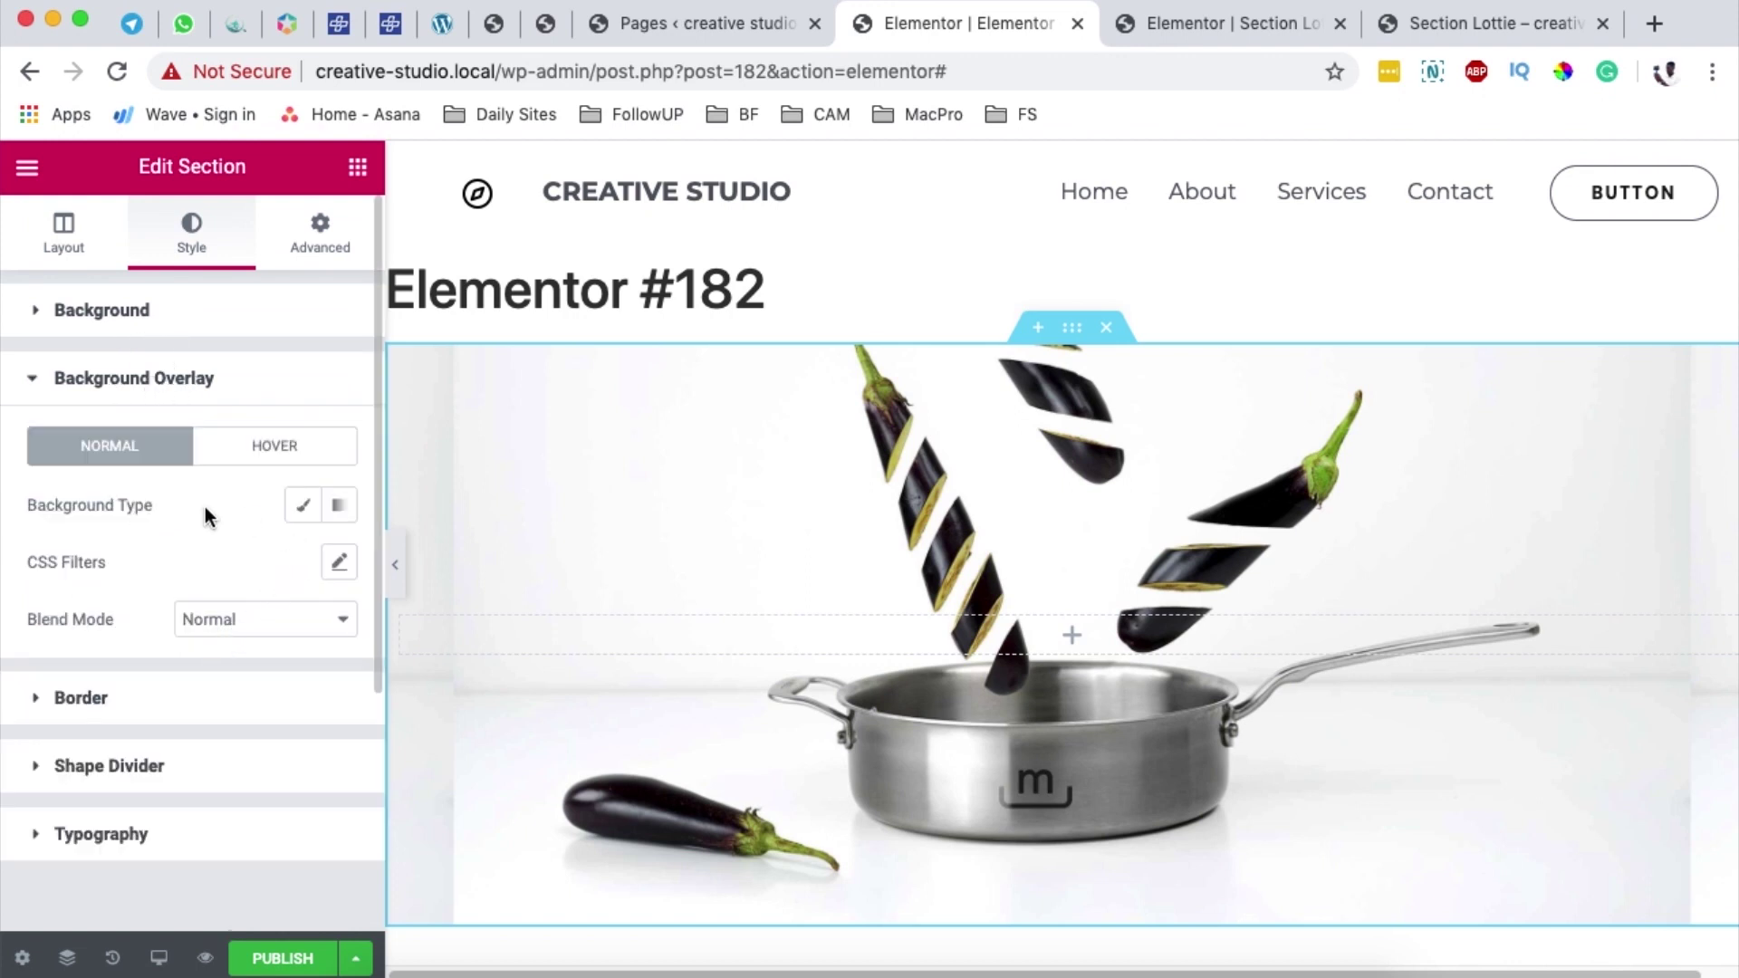
left_click(306, 507)
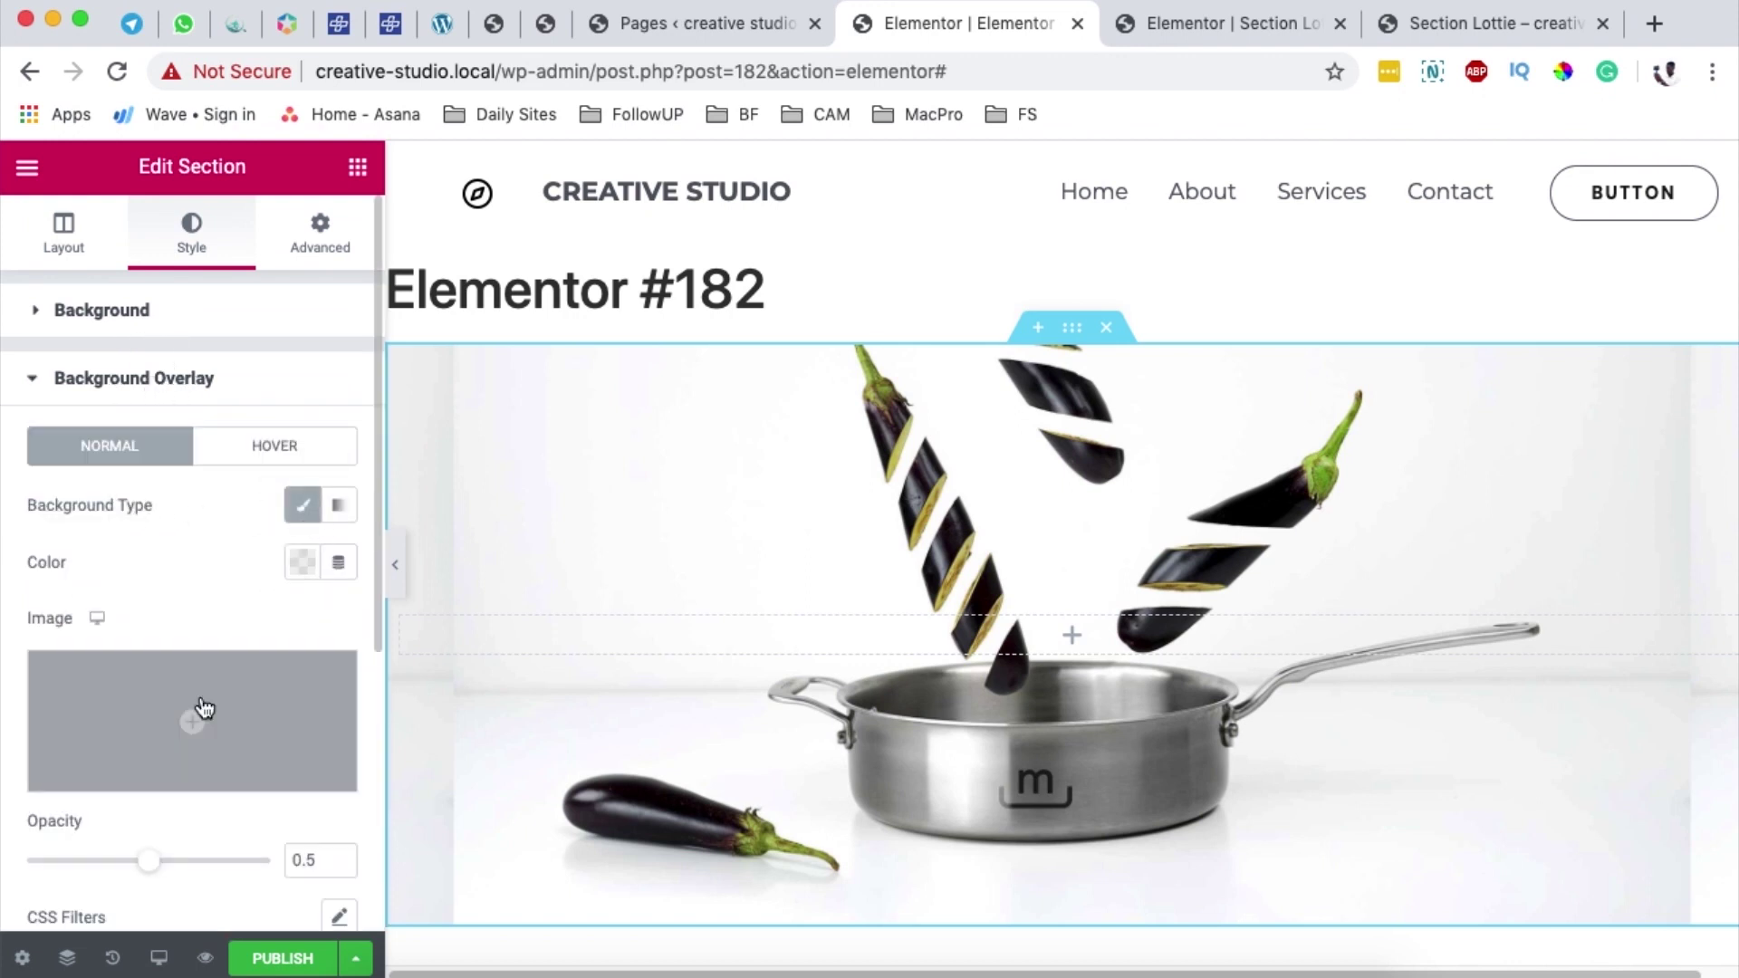
left_click(301, 561)
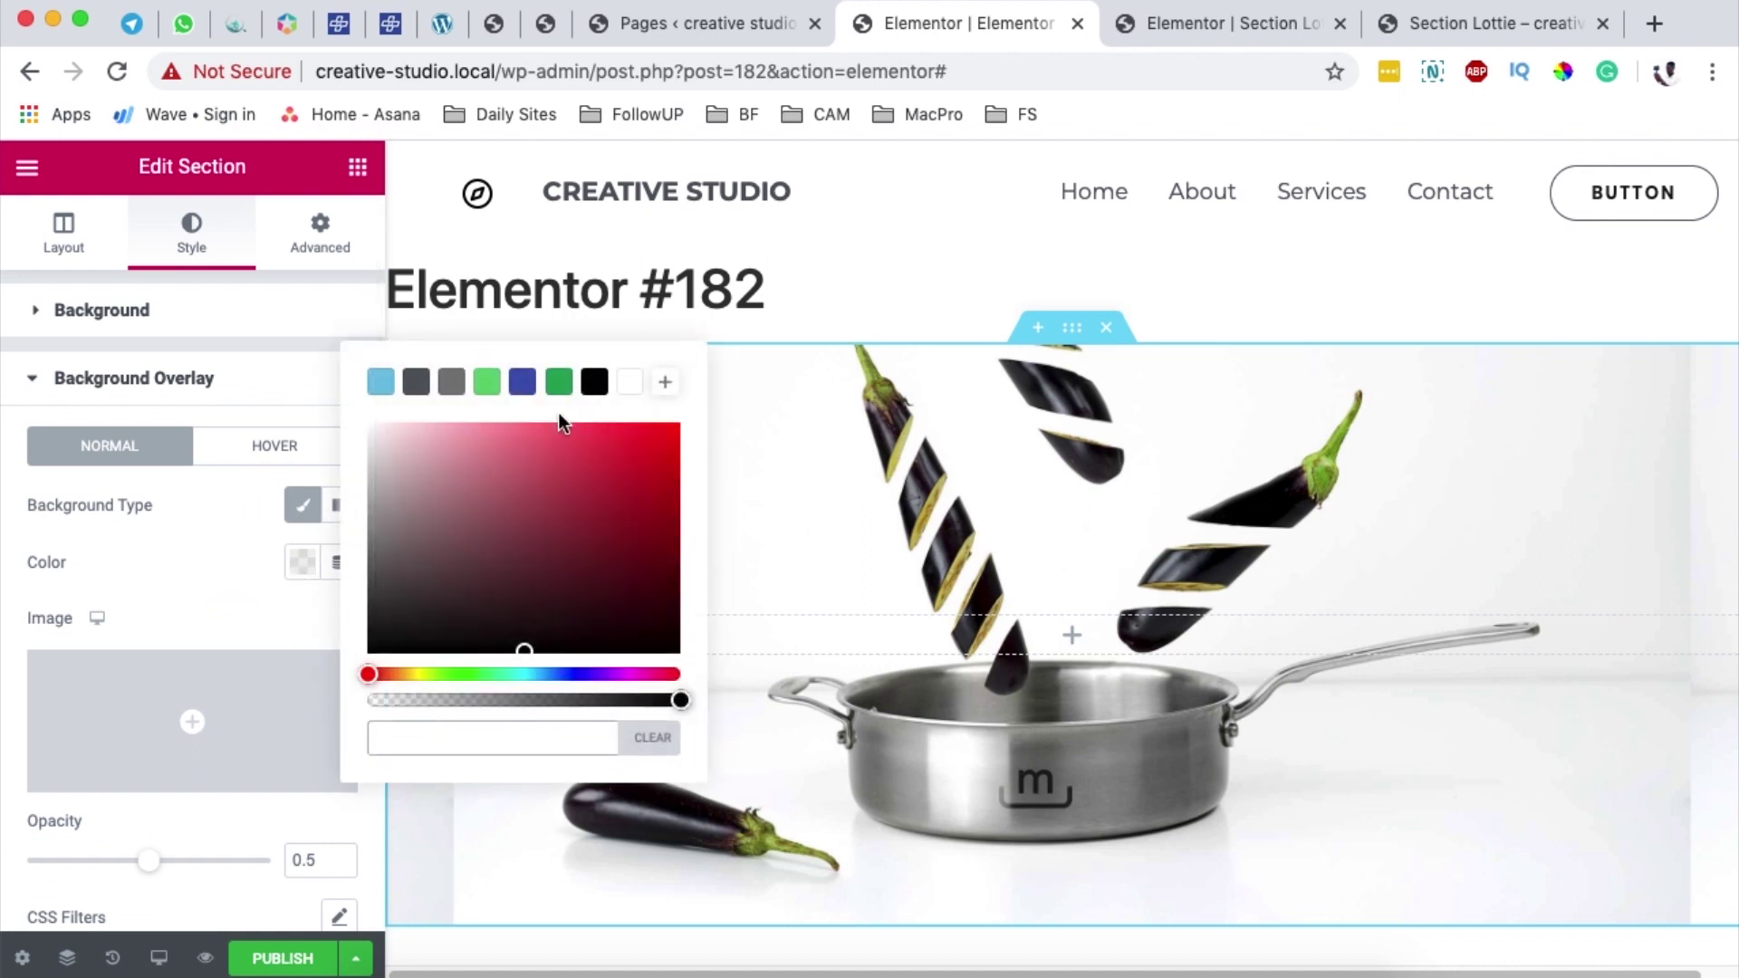
left_click(558, 382)
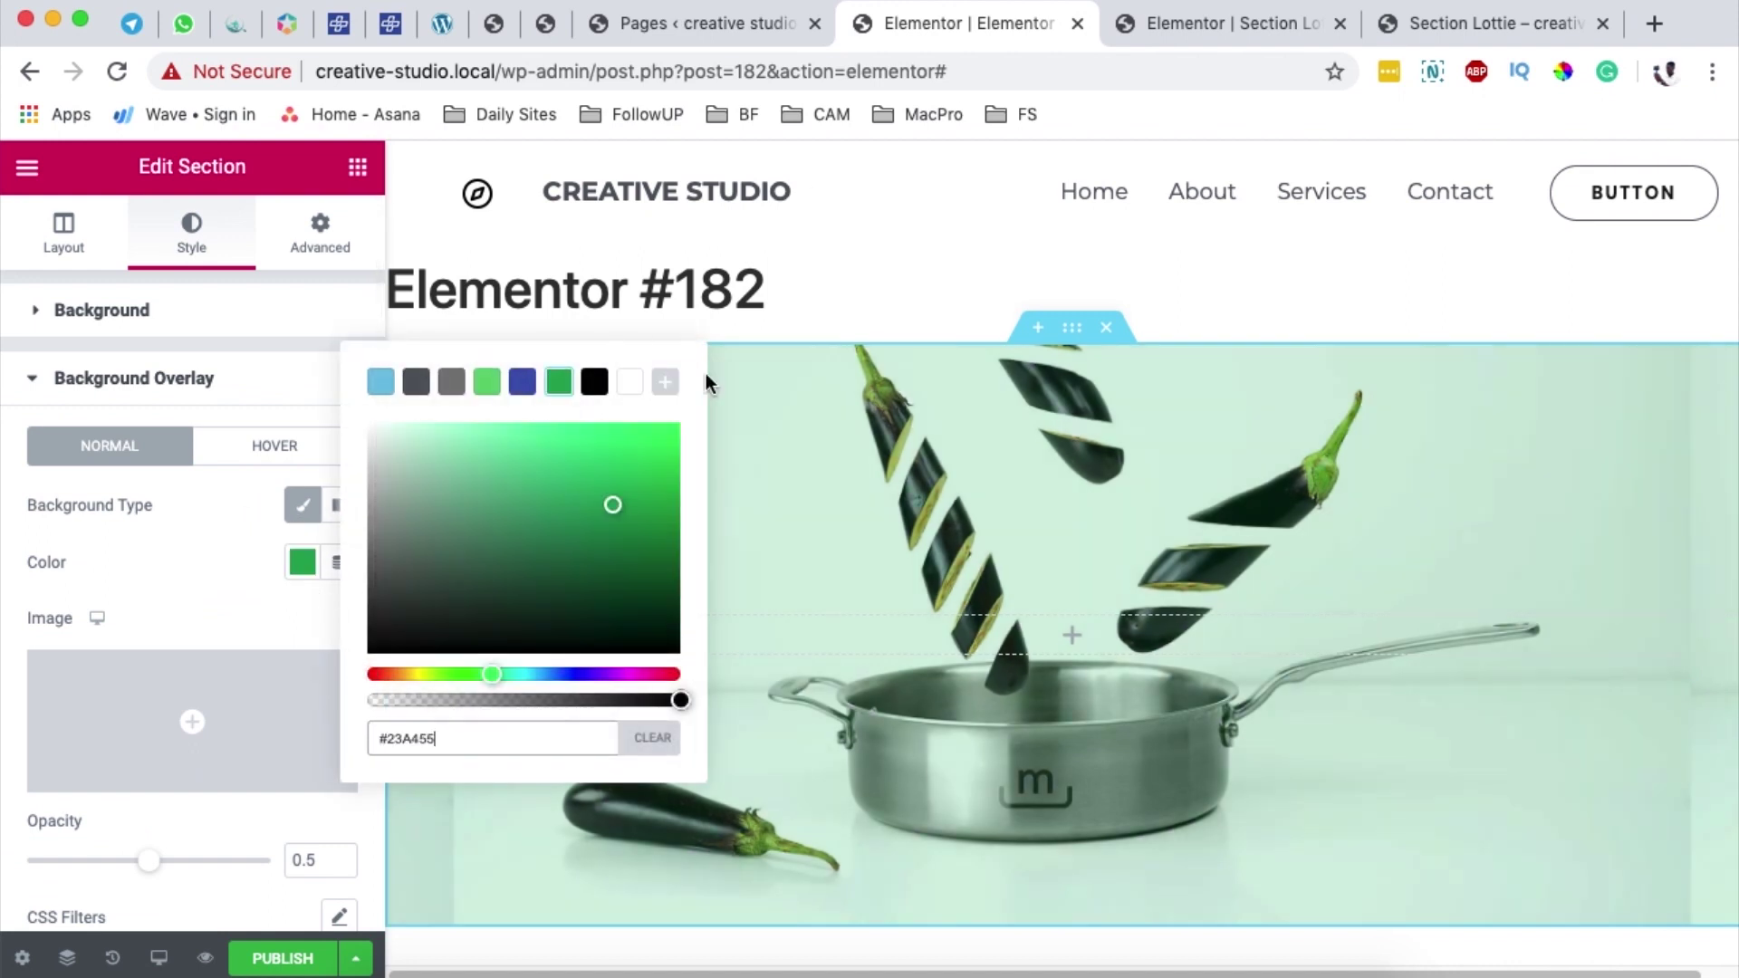
left_click(1192, 22)
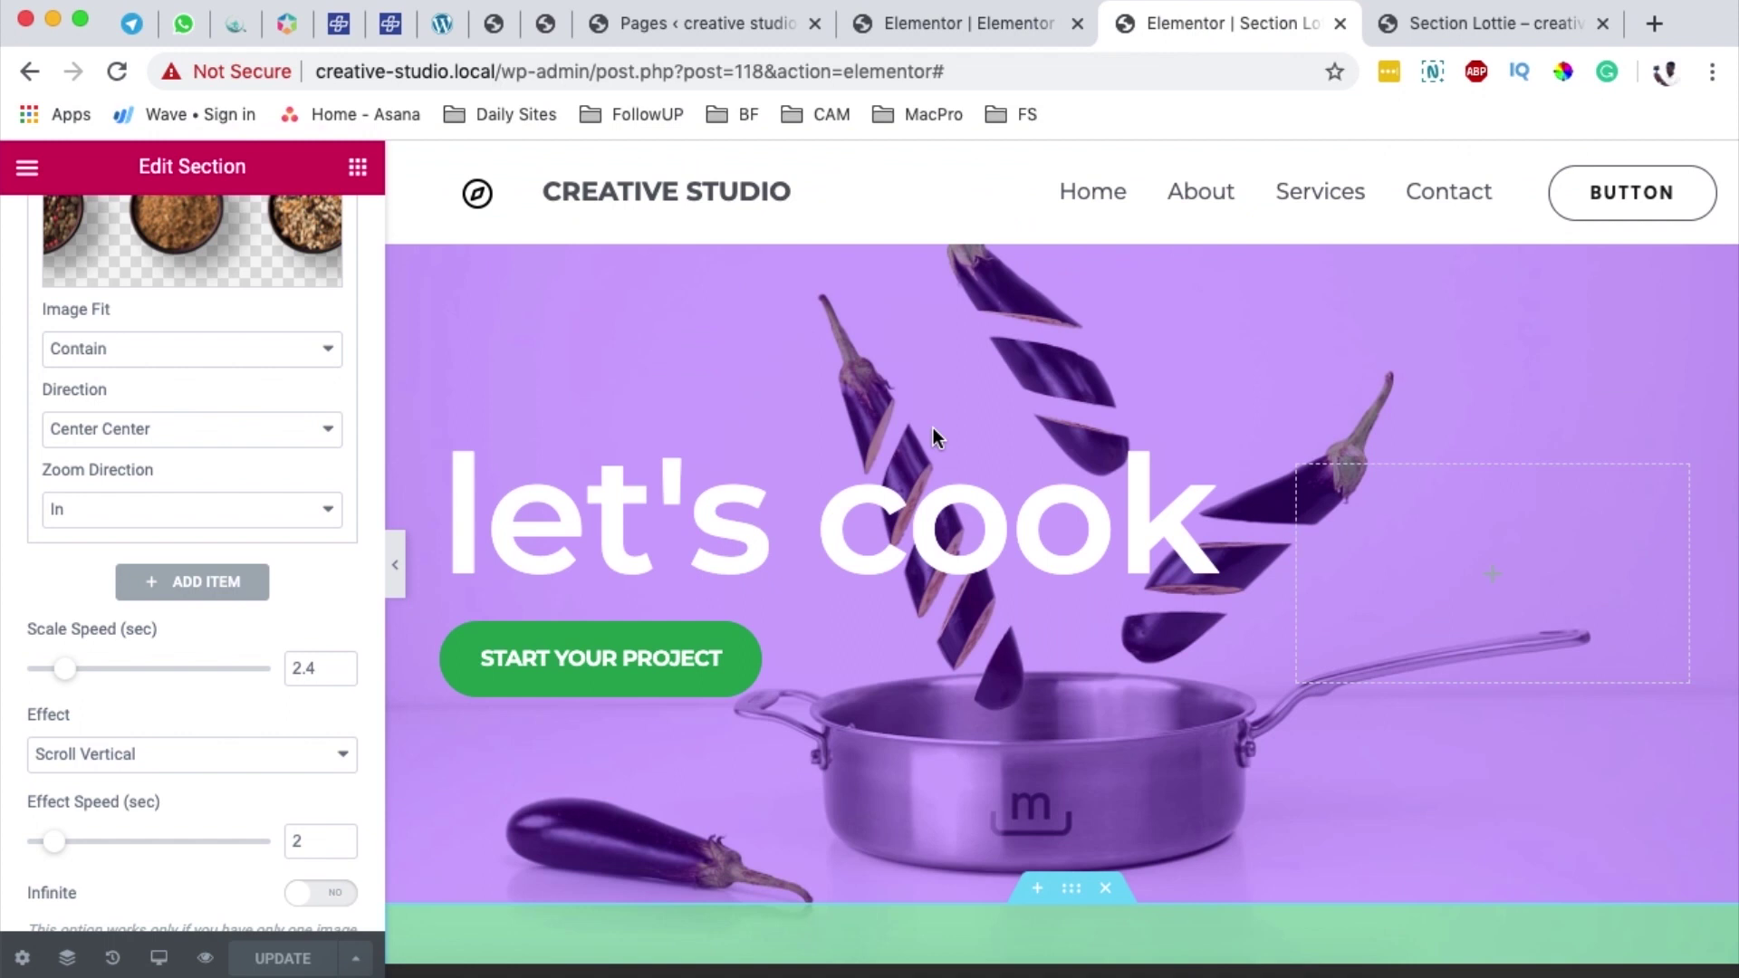
left_click(945, 24)
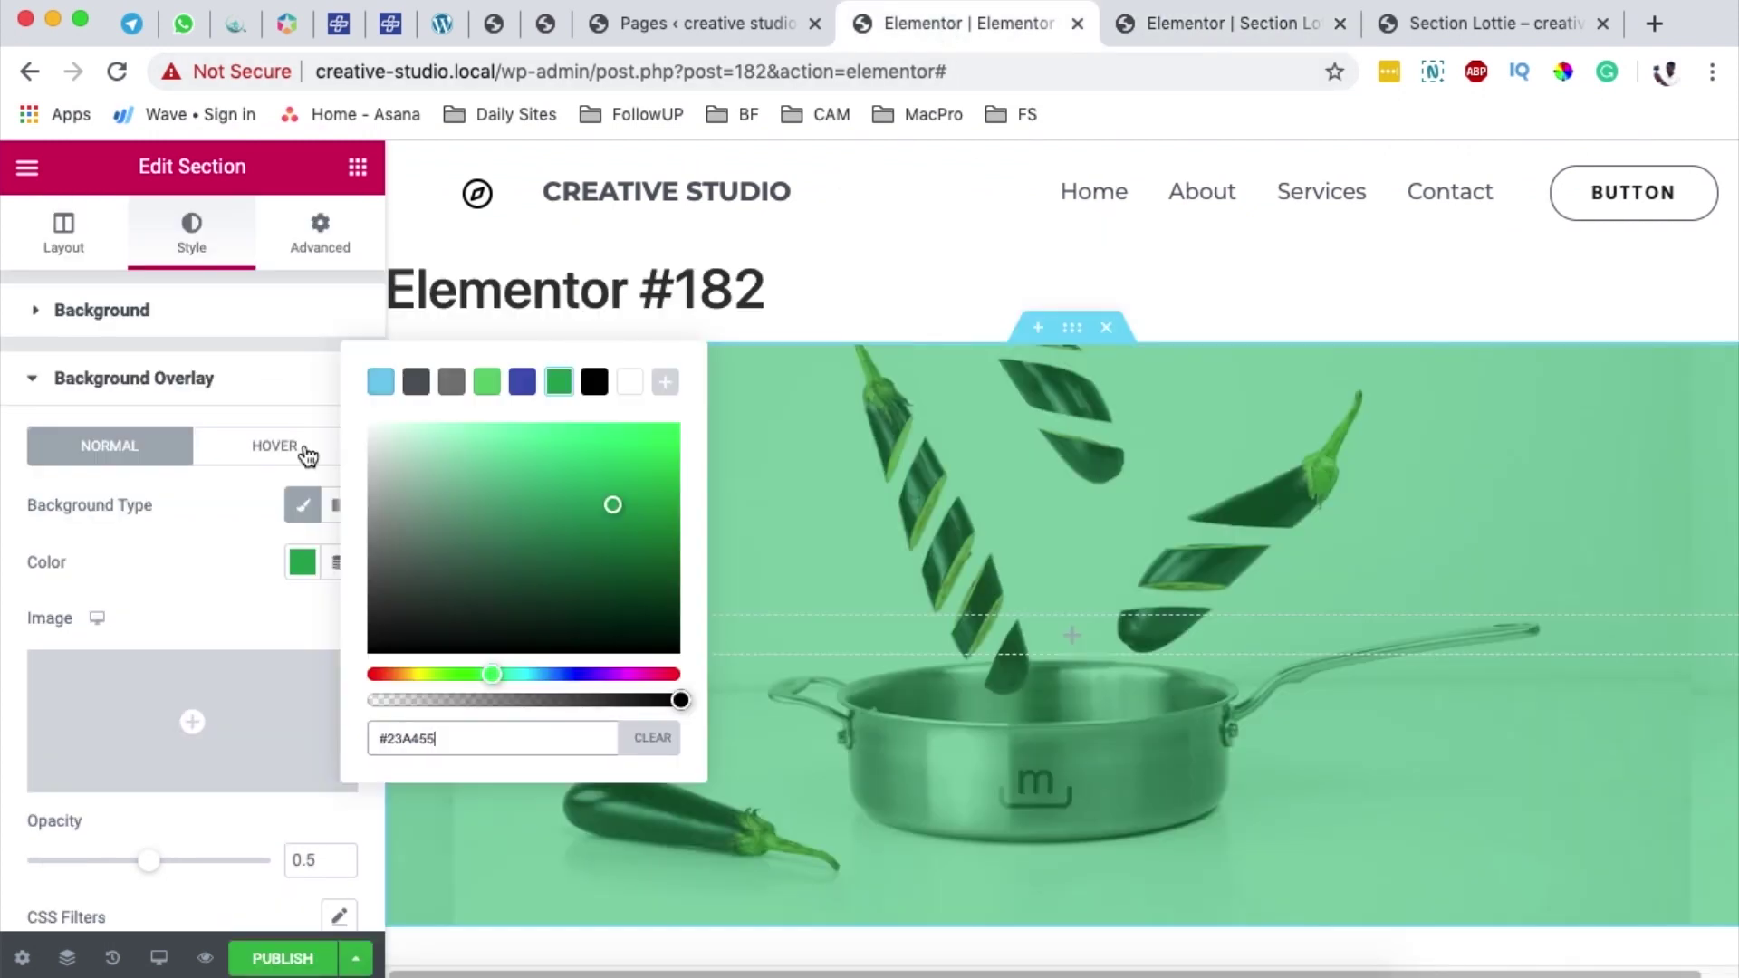
left_click(107, 860)
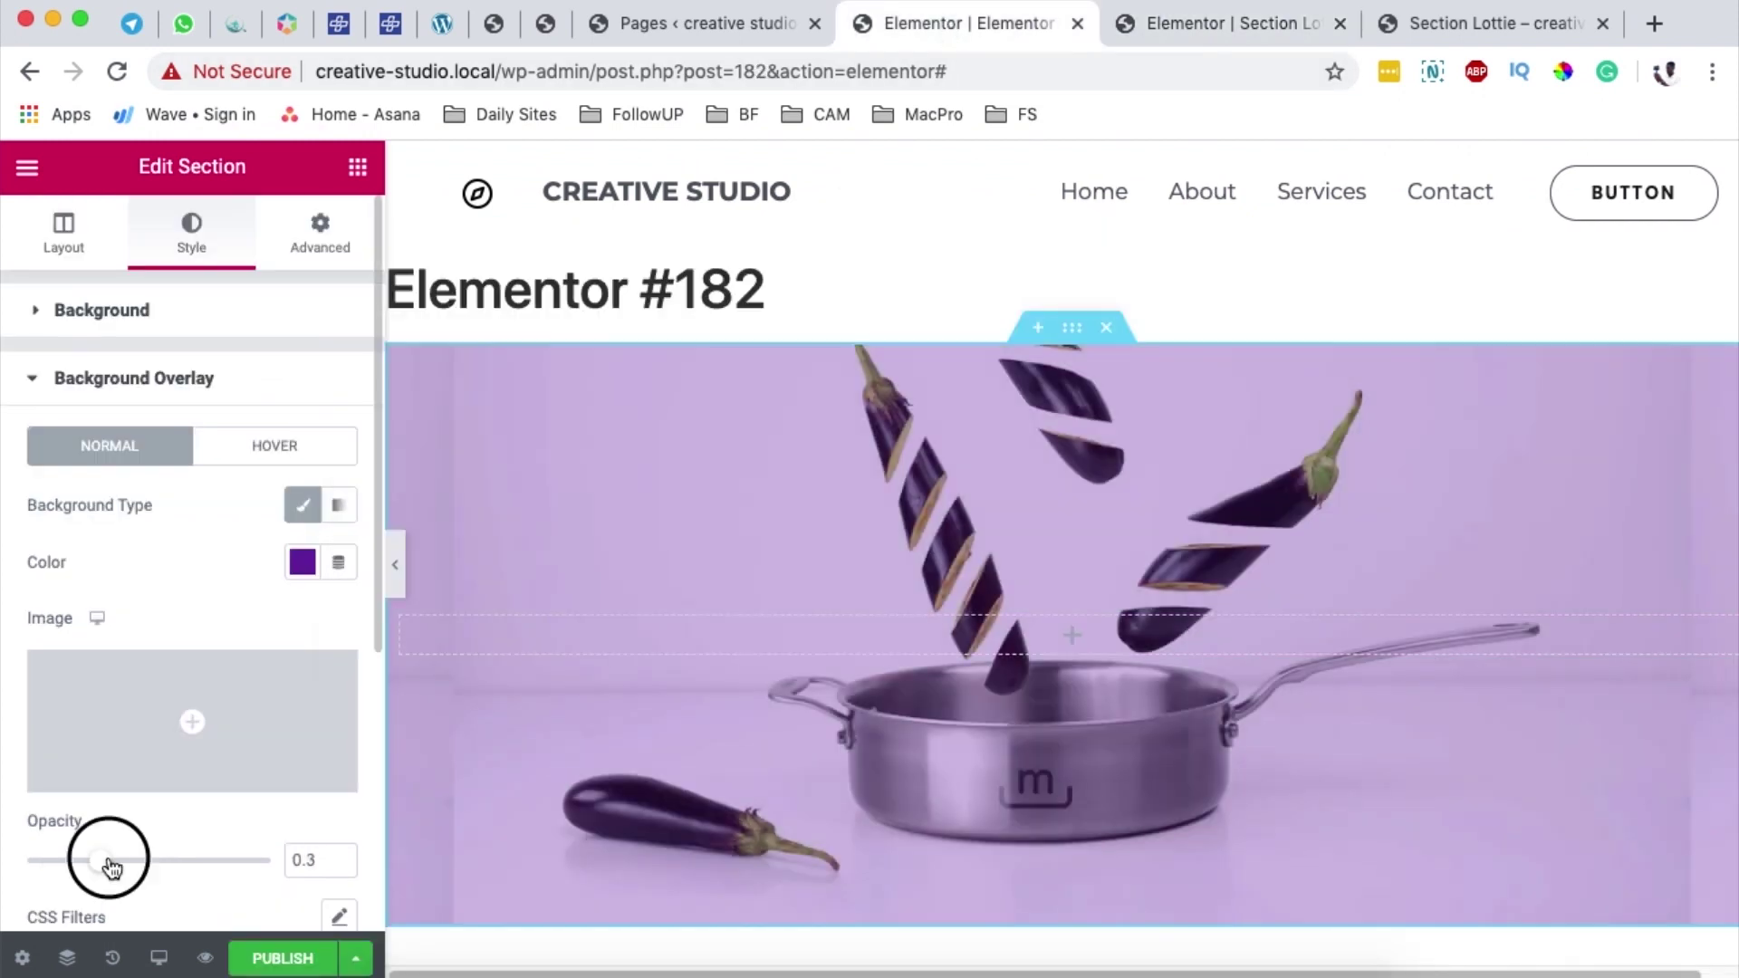
scroll(1177, 770, "down", 1)
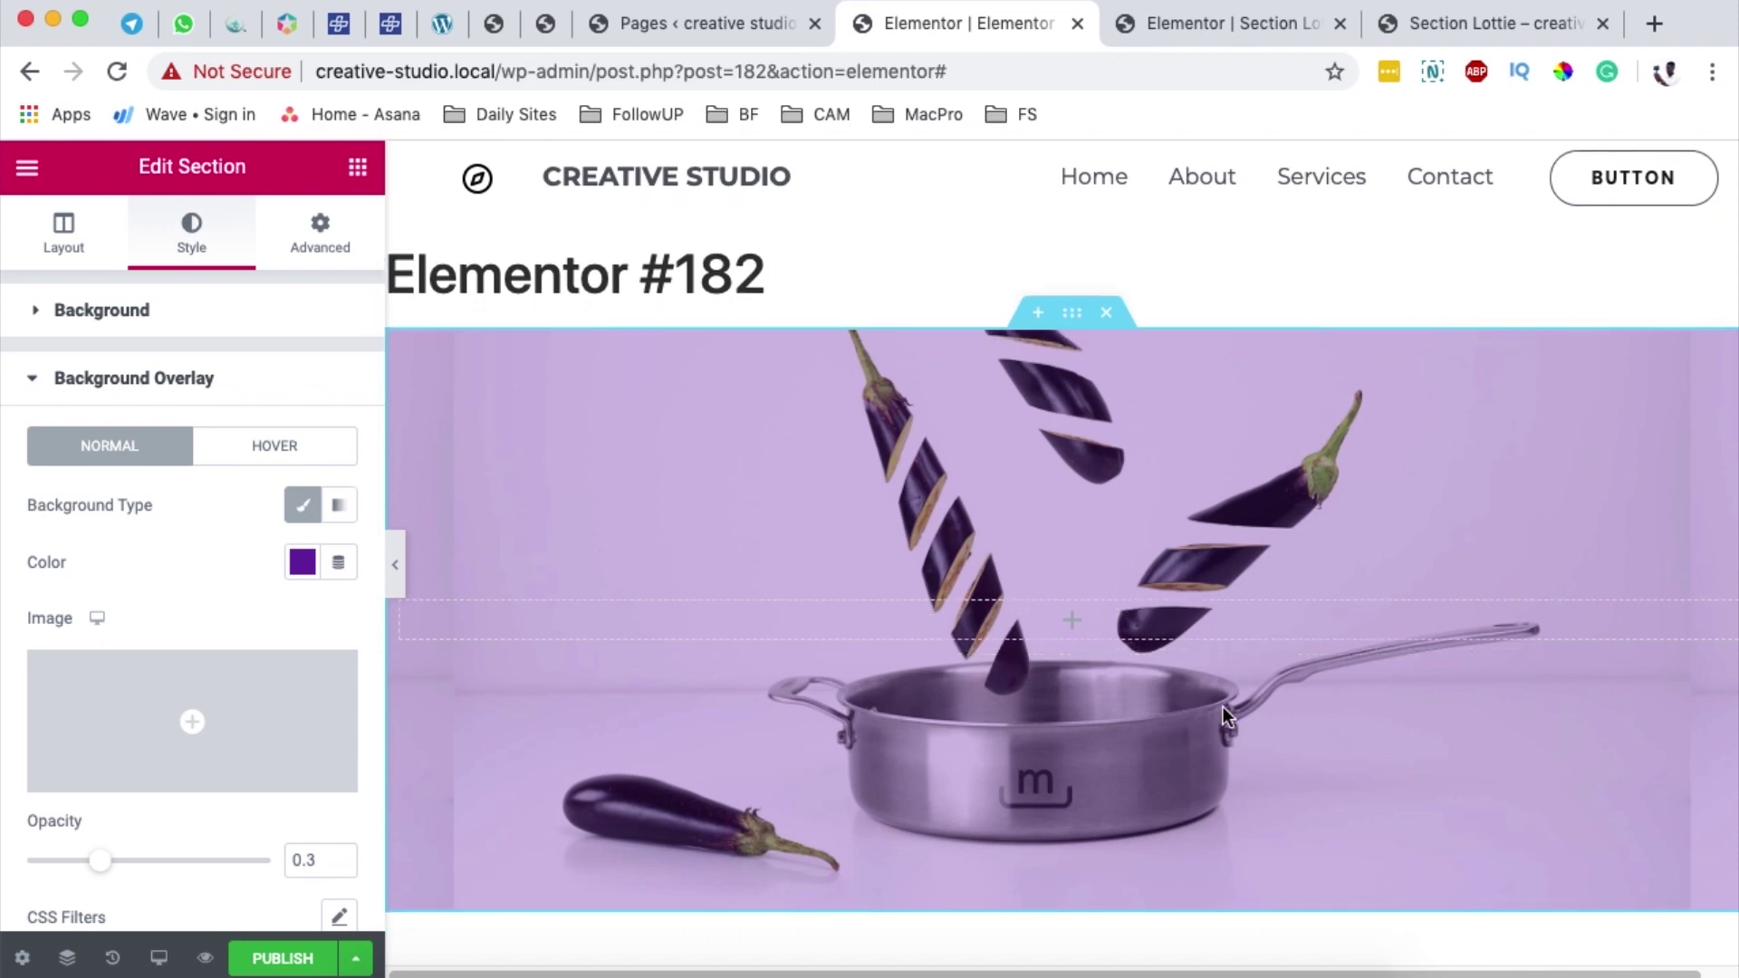
Following the reference page's layout, add a second column to the section and narrow it to about 19.75% width
left_click(1241, 31)
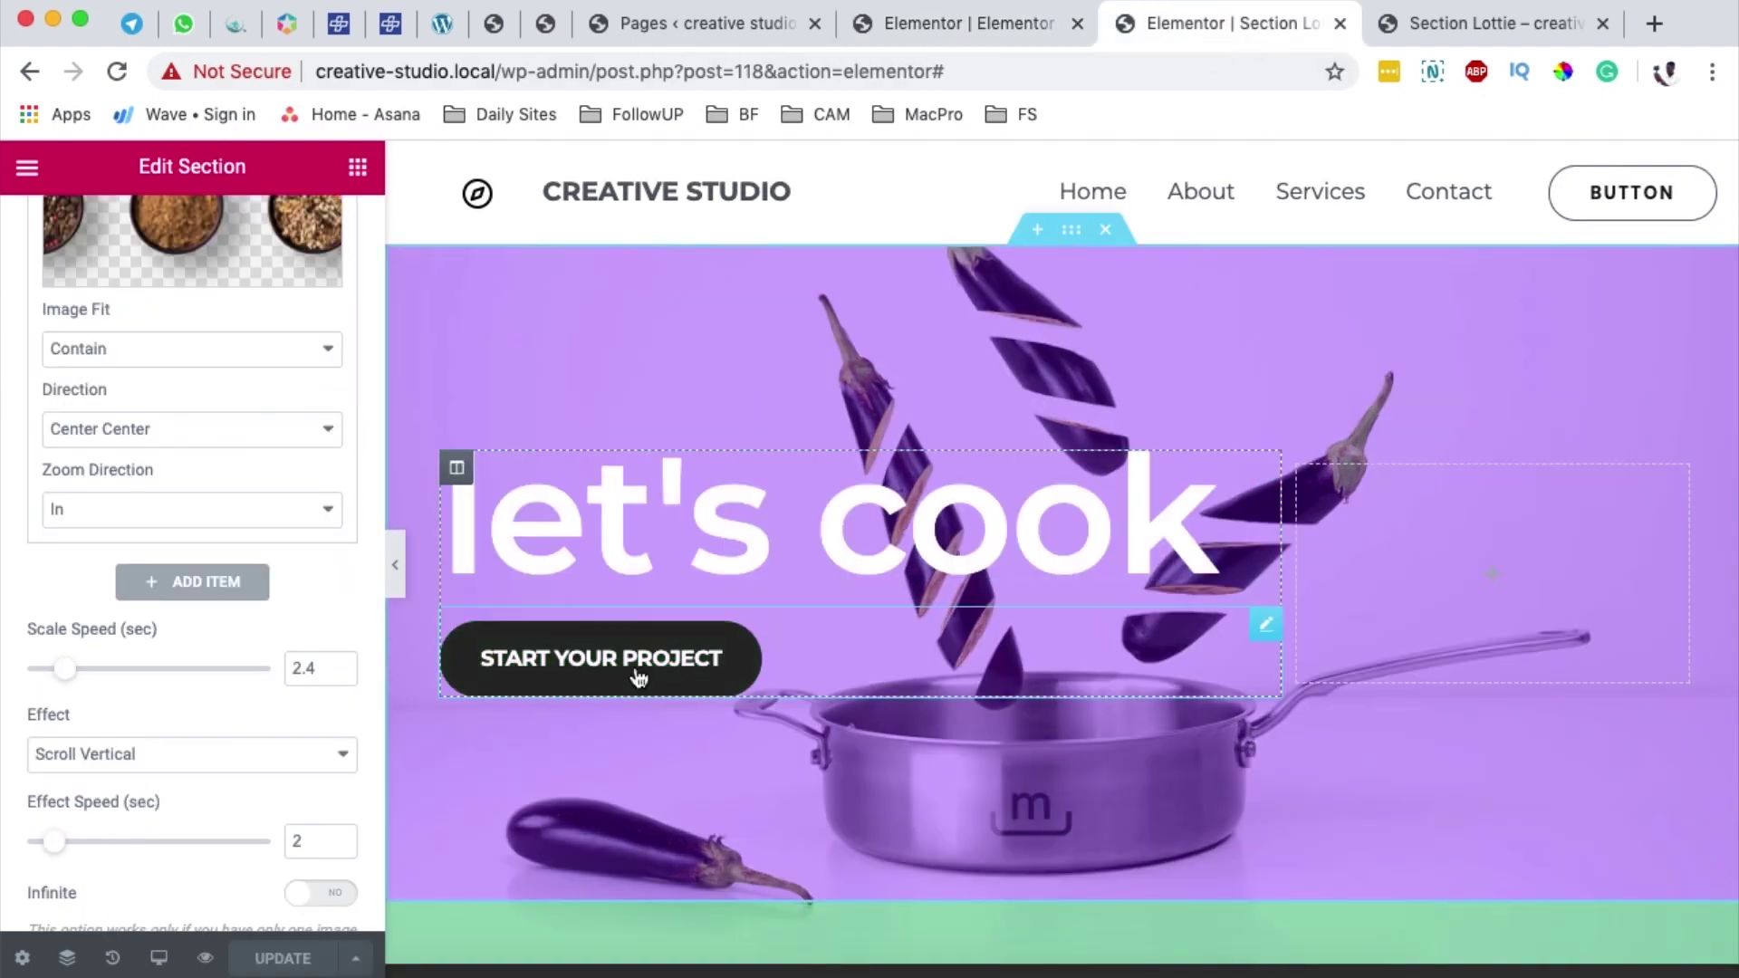
left_click(987, 26)
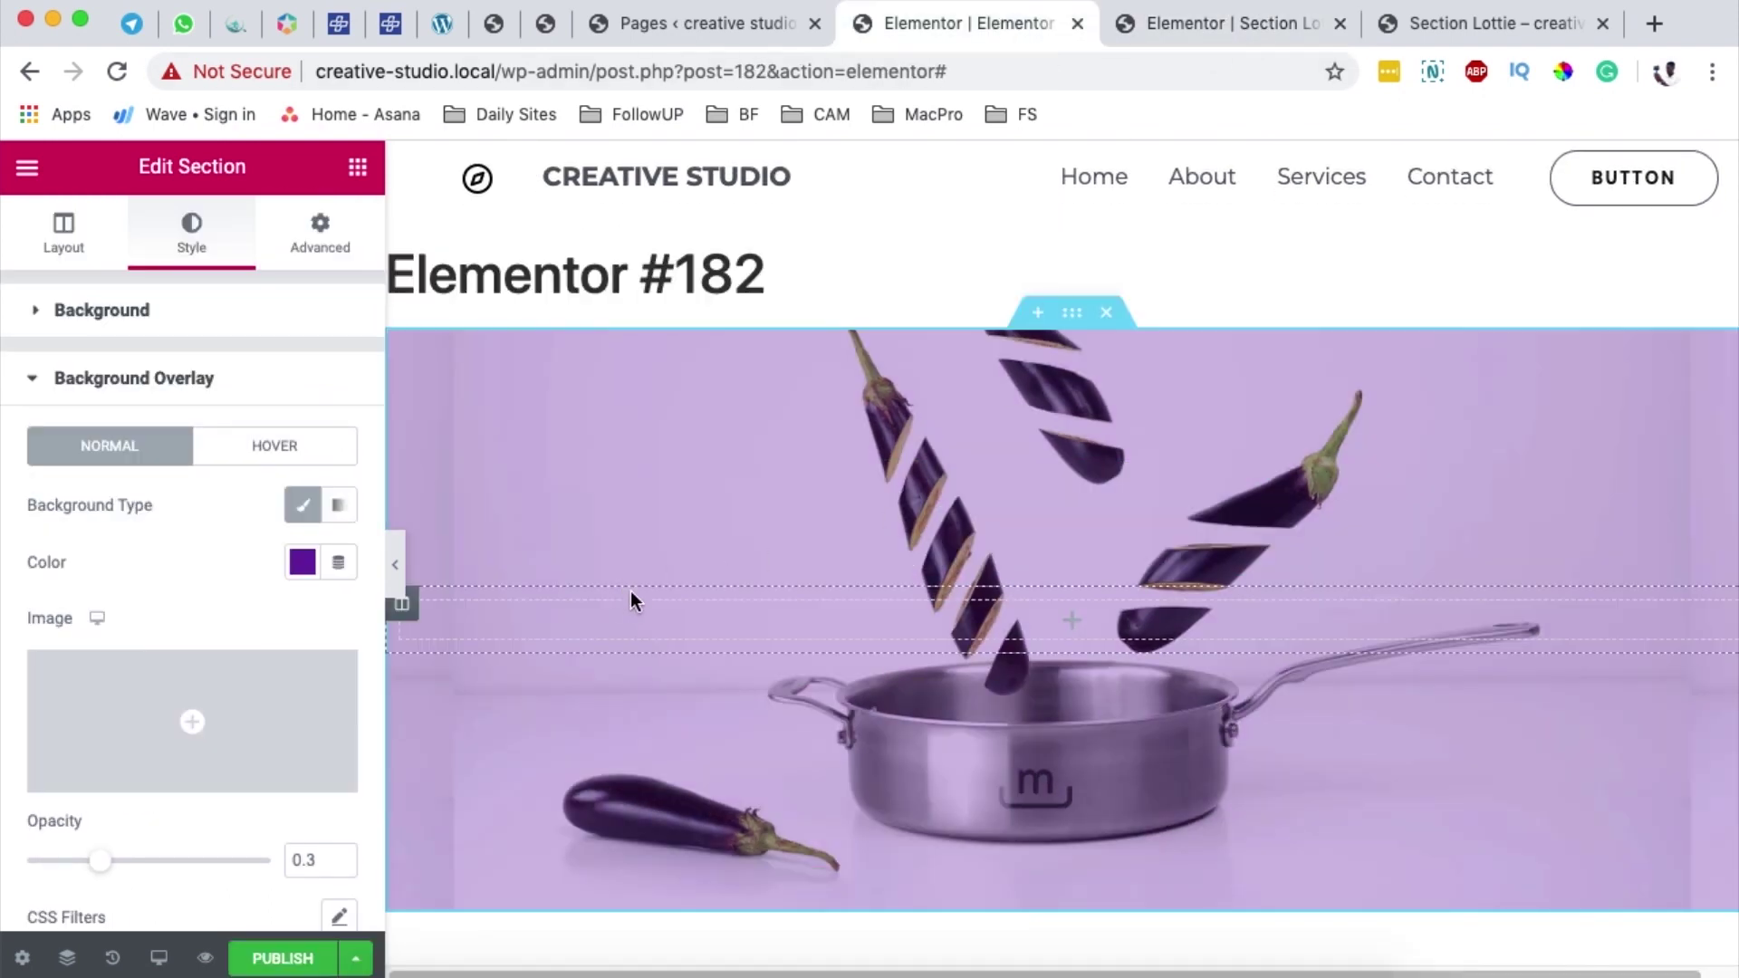
right_click(406, 623)
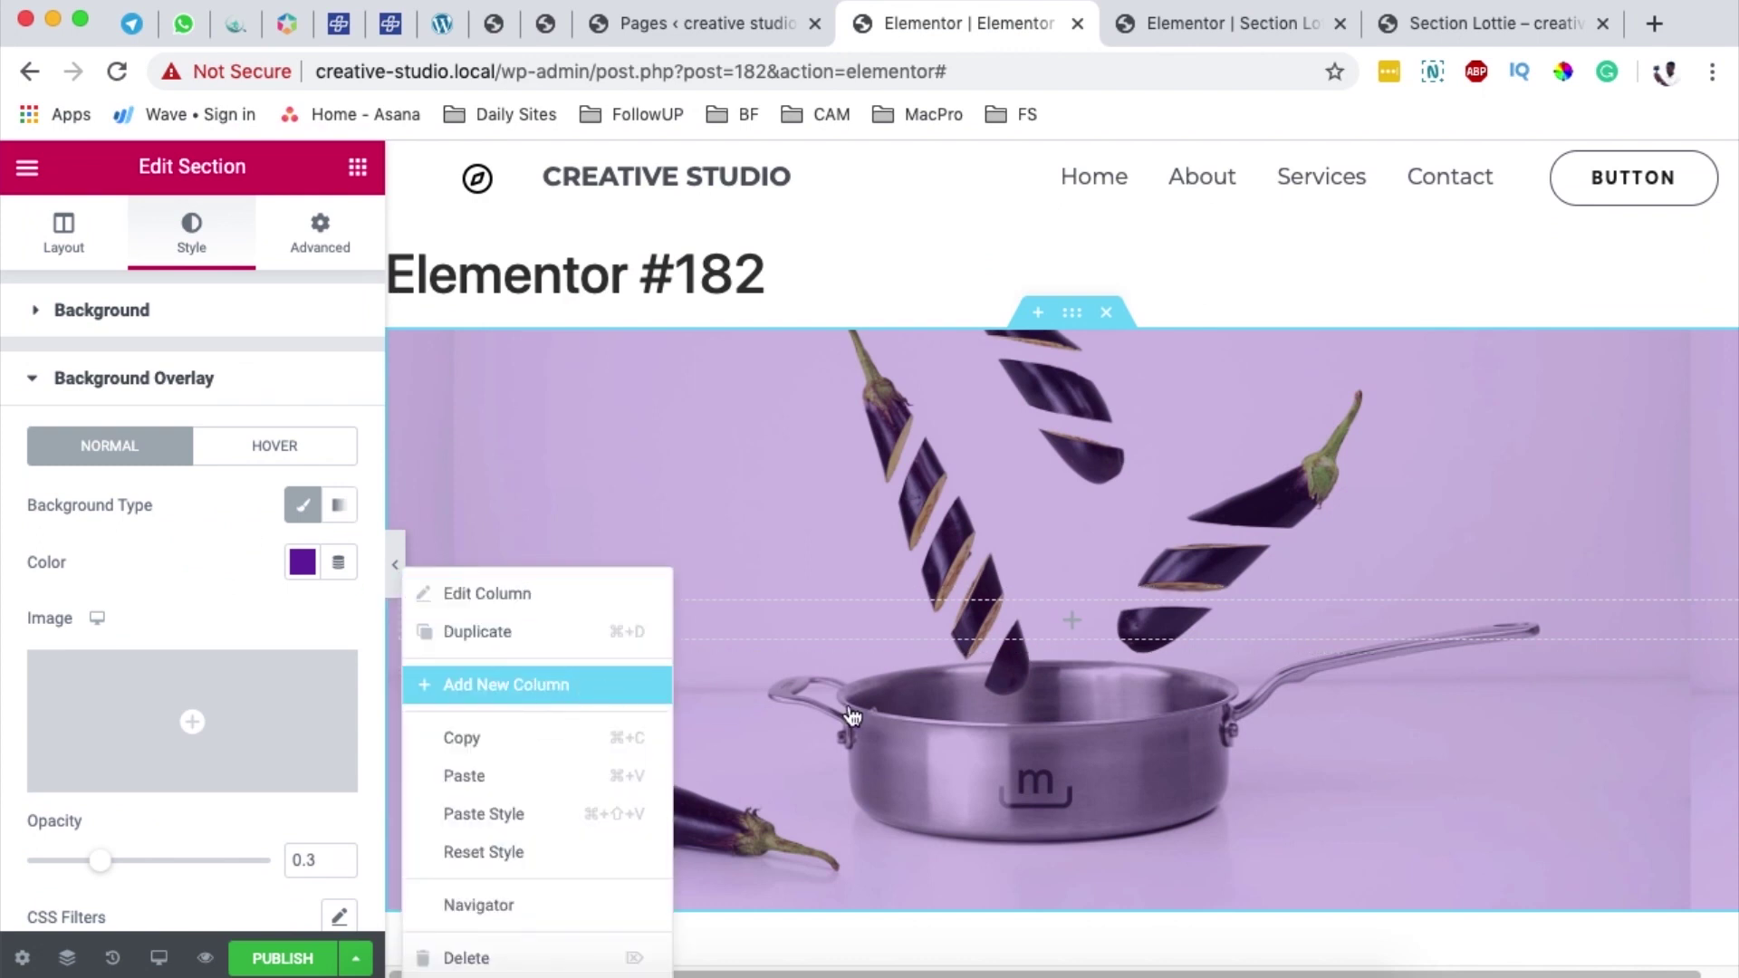
left_click(535, 686)
left_click_drag(1070, 622, 1494, 614)
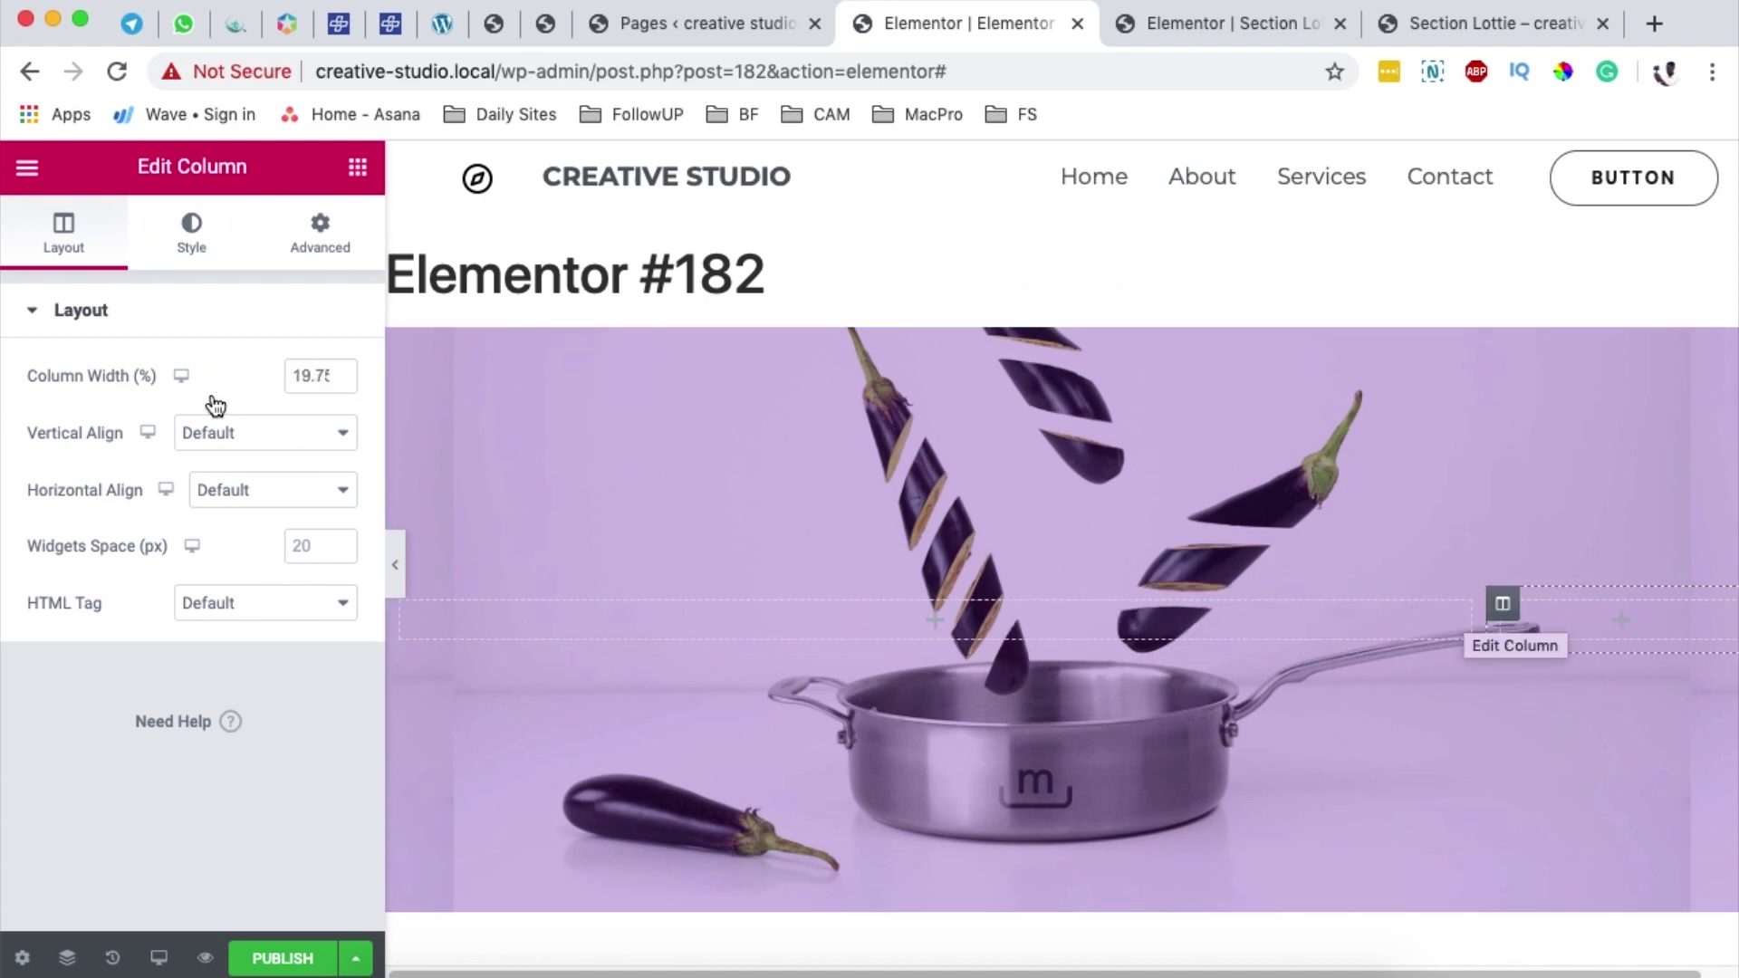
Add a Heading widget to the wide column with the title "Let's Cood"
left_click(357, 168)
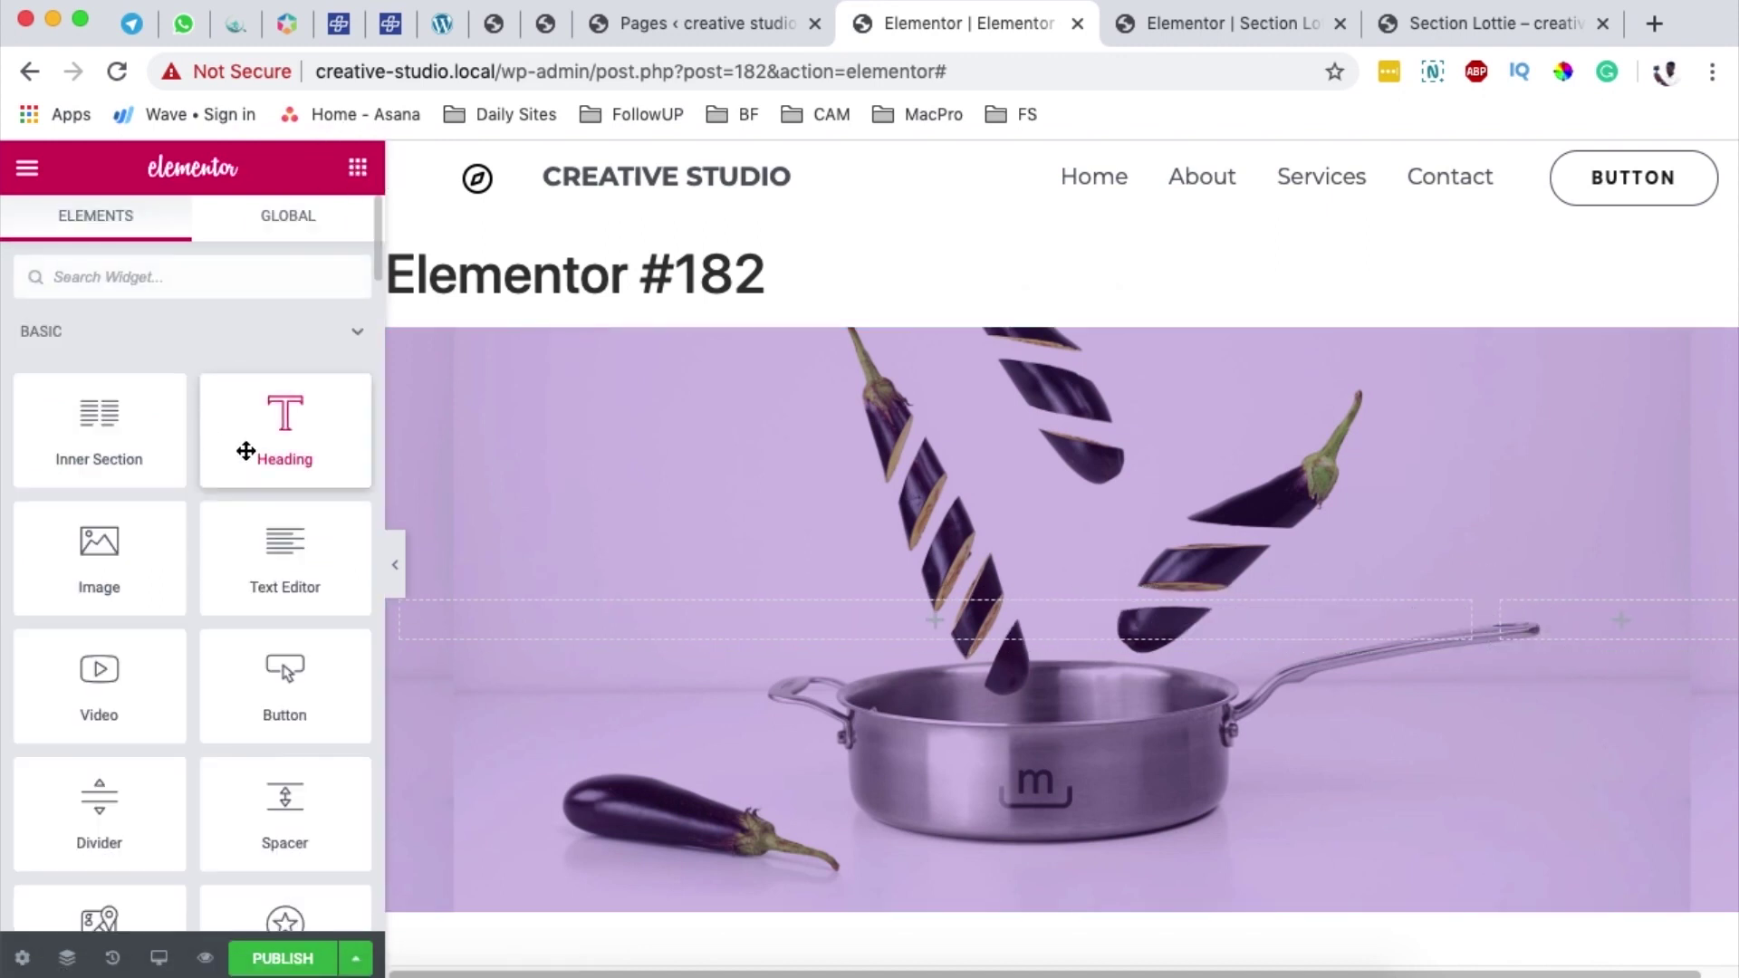
left_click_drag(299, 435, 724, 618)
triple_click(147, 407)
key("BackSpace")
type("L")
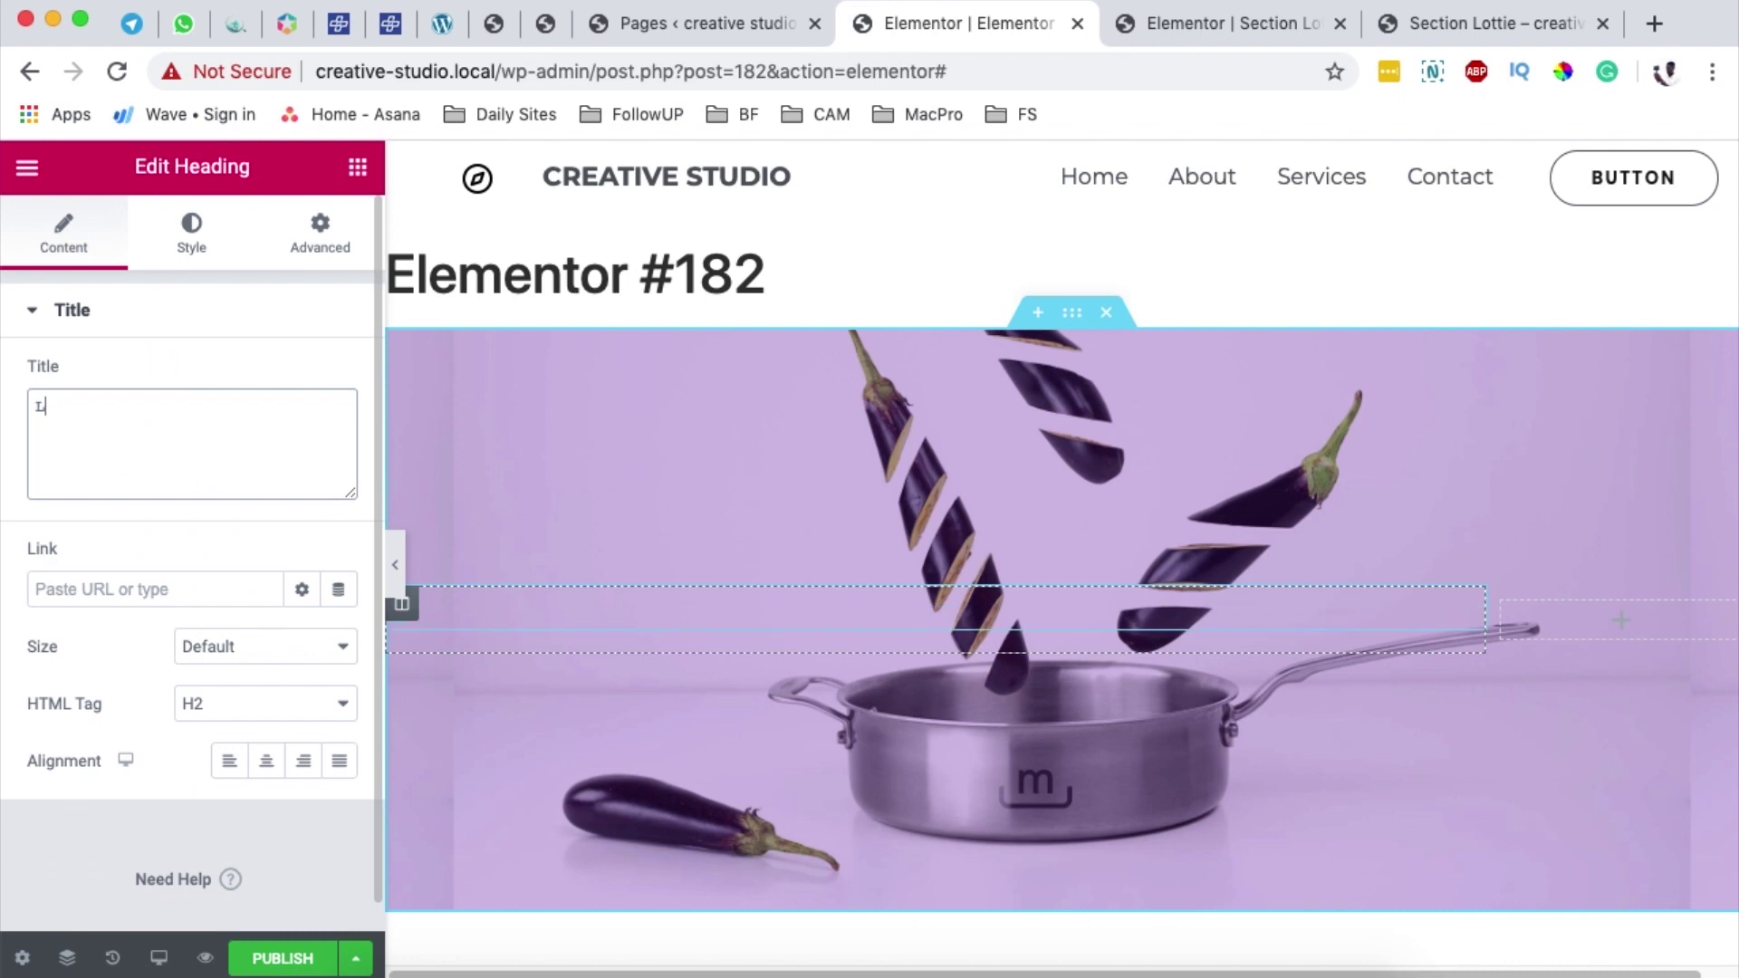
type("et's Cood")
Match the heading to the reference page's title style: white lowercase Montserrat, 7.5 em, line height 0.8 em, letter spacing -1
left_click(191, 234)
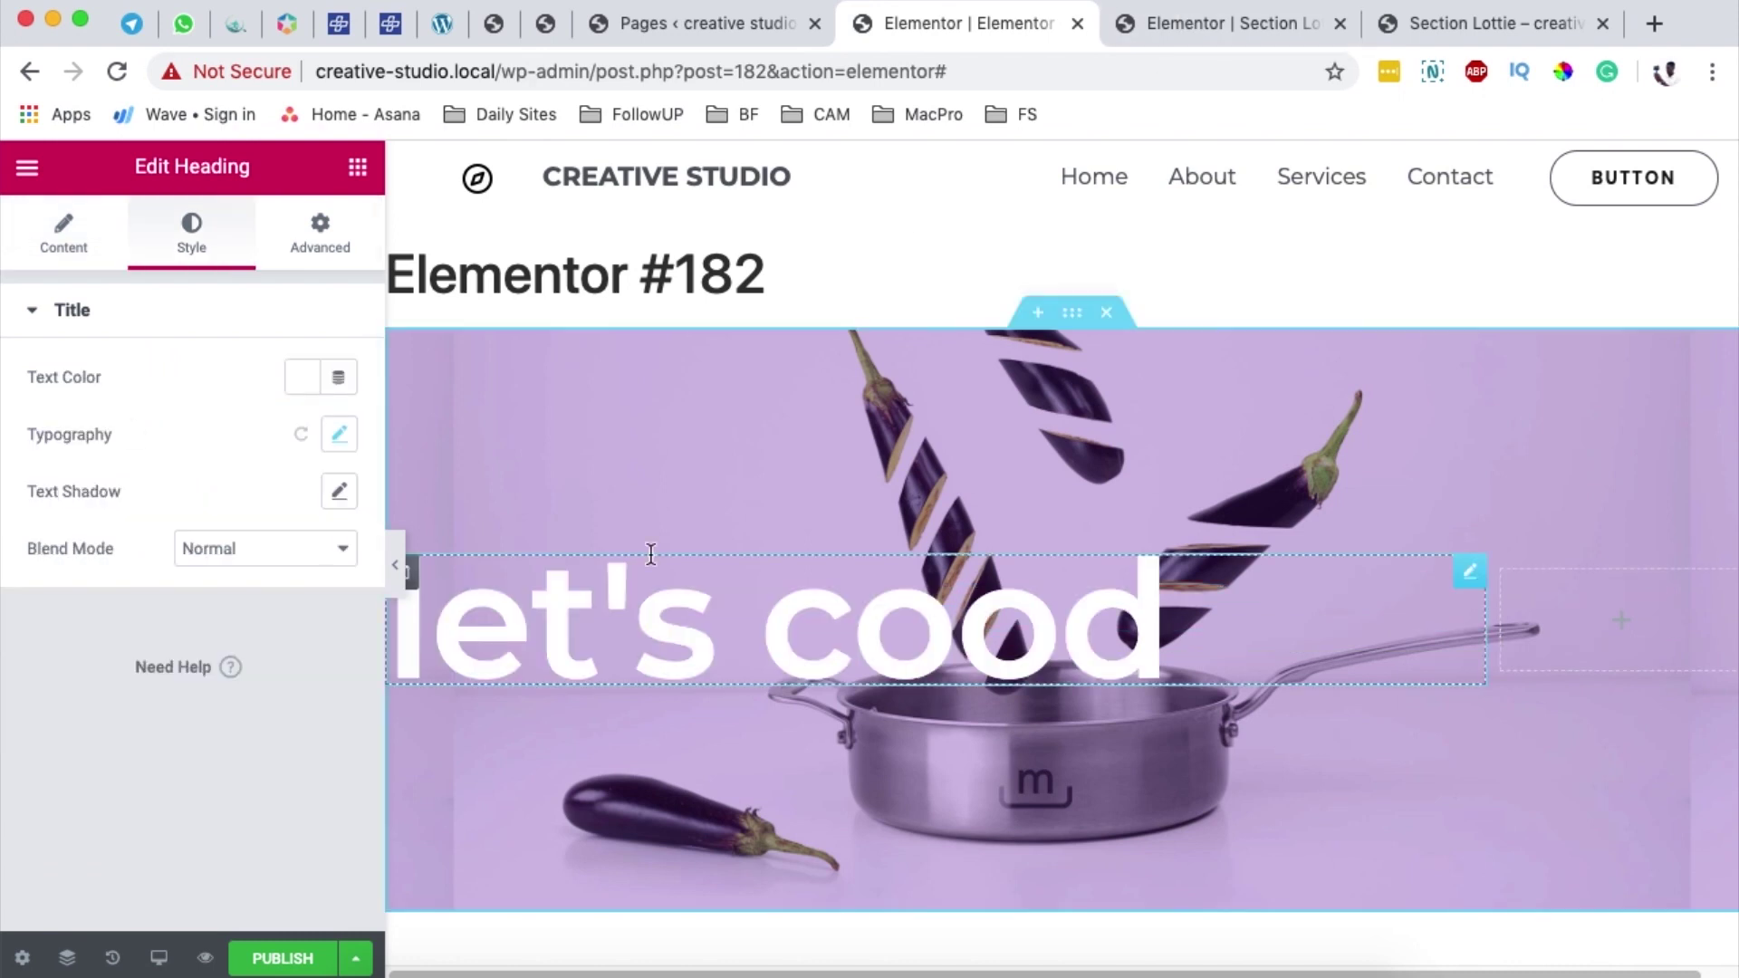
left_click(338, 439)
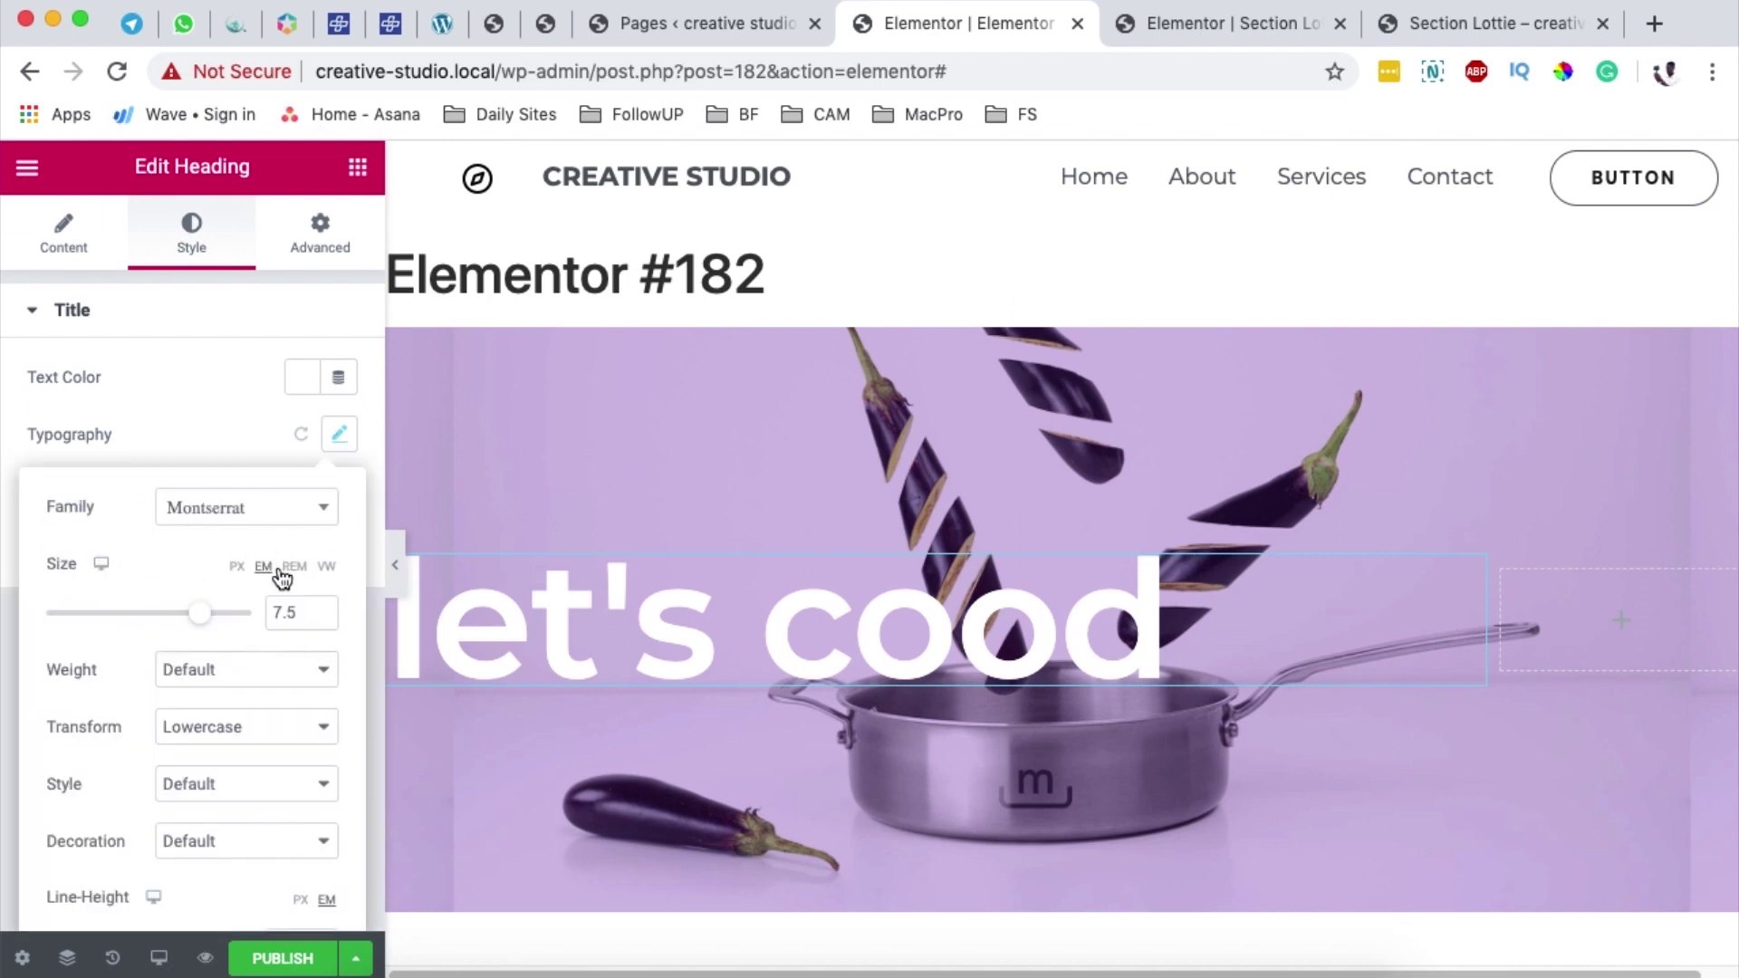
scroll(224, 737, "down", 3)
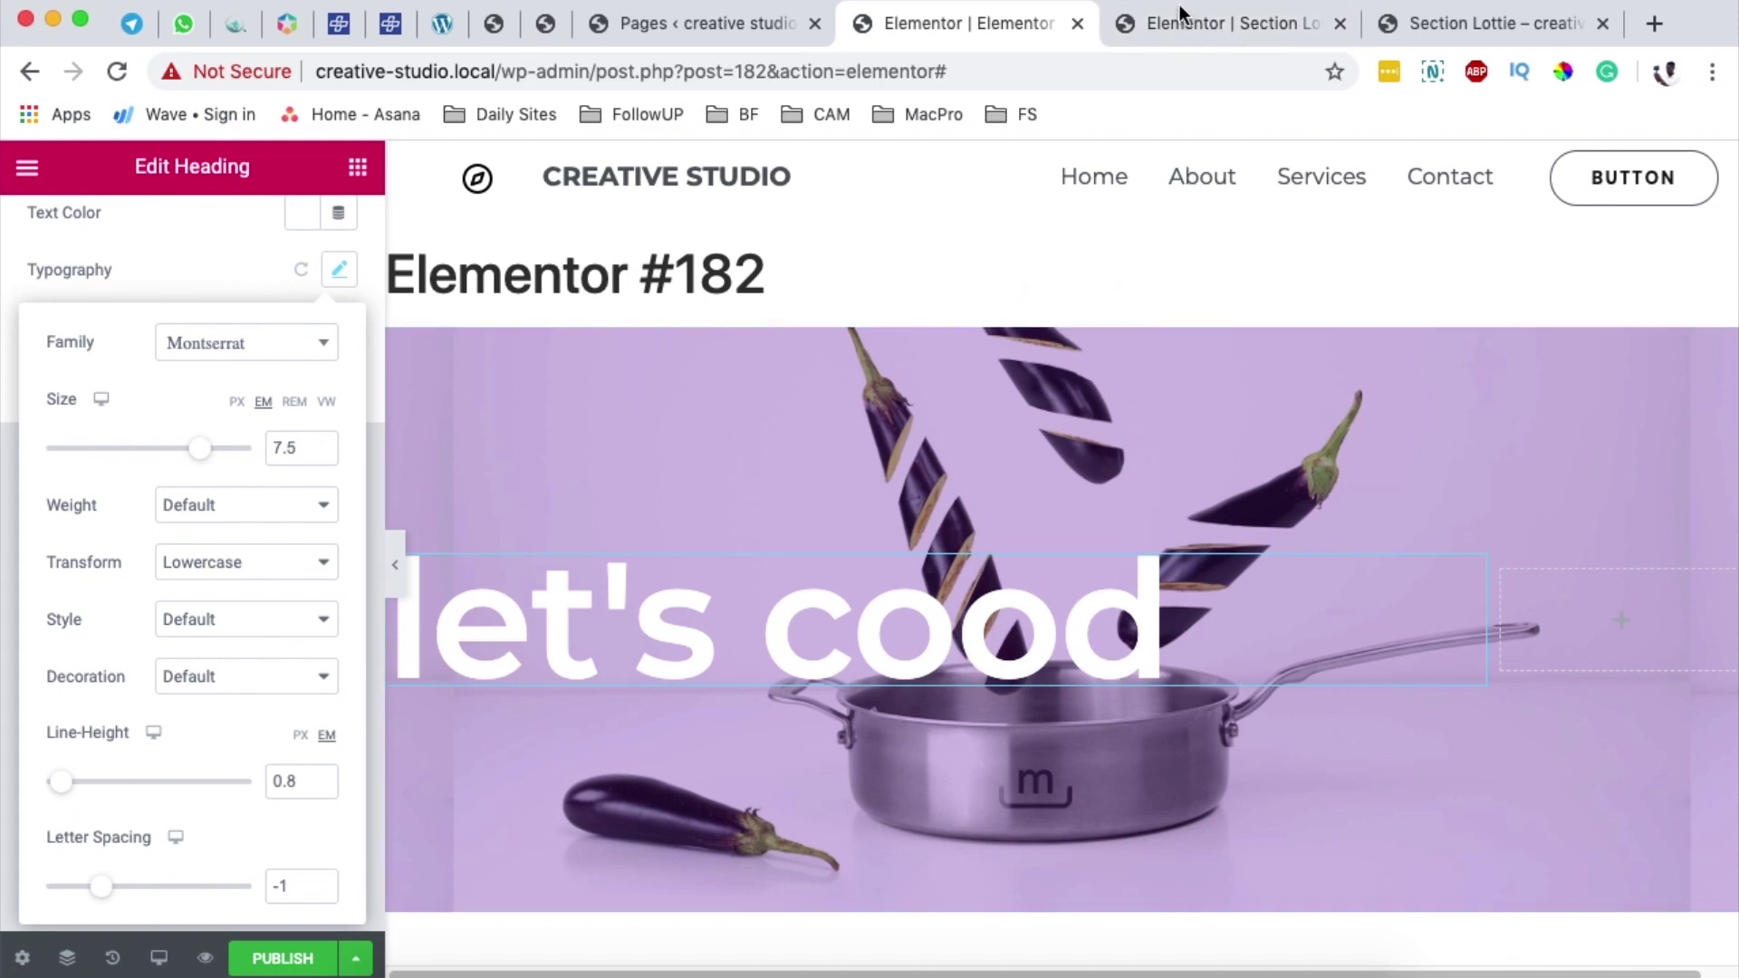
left_click(338, 269)
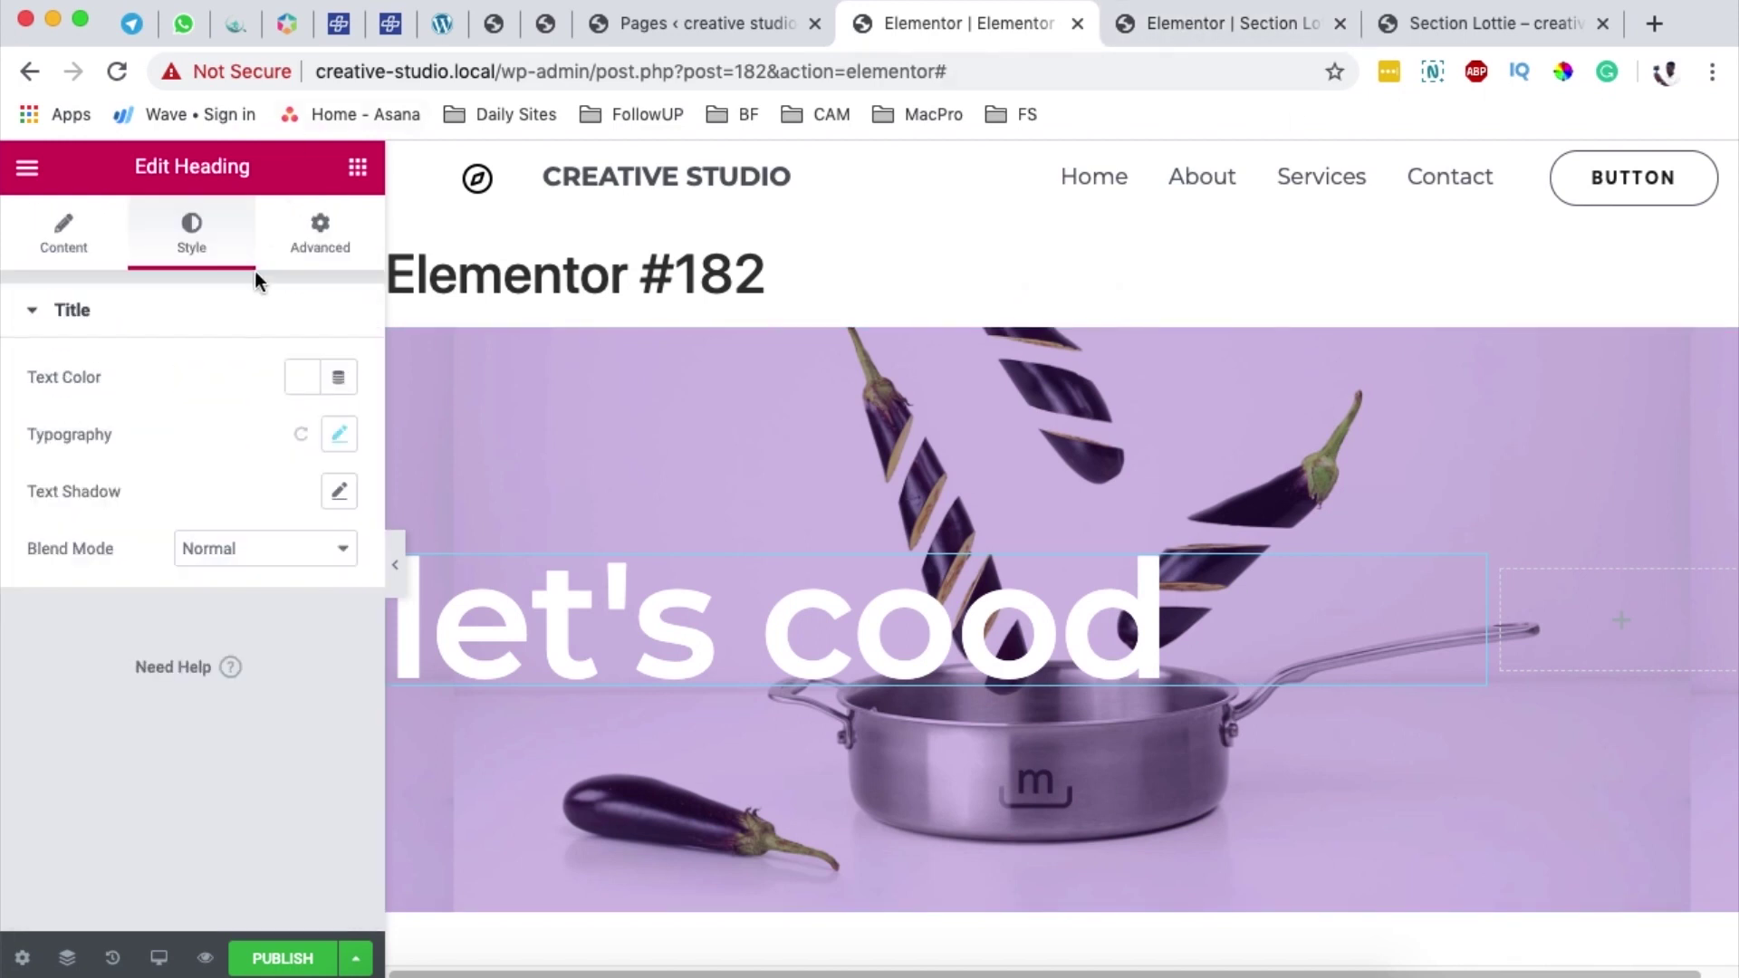
Add a Button widget below the heading and paste onto it the style of the Section Lottie page's button
left_click(356, 168)
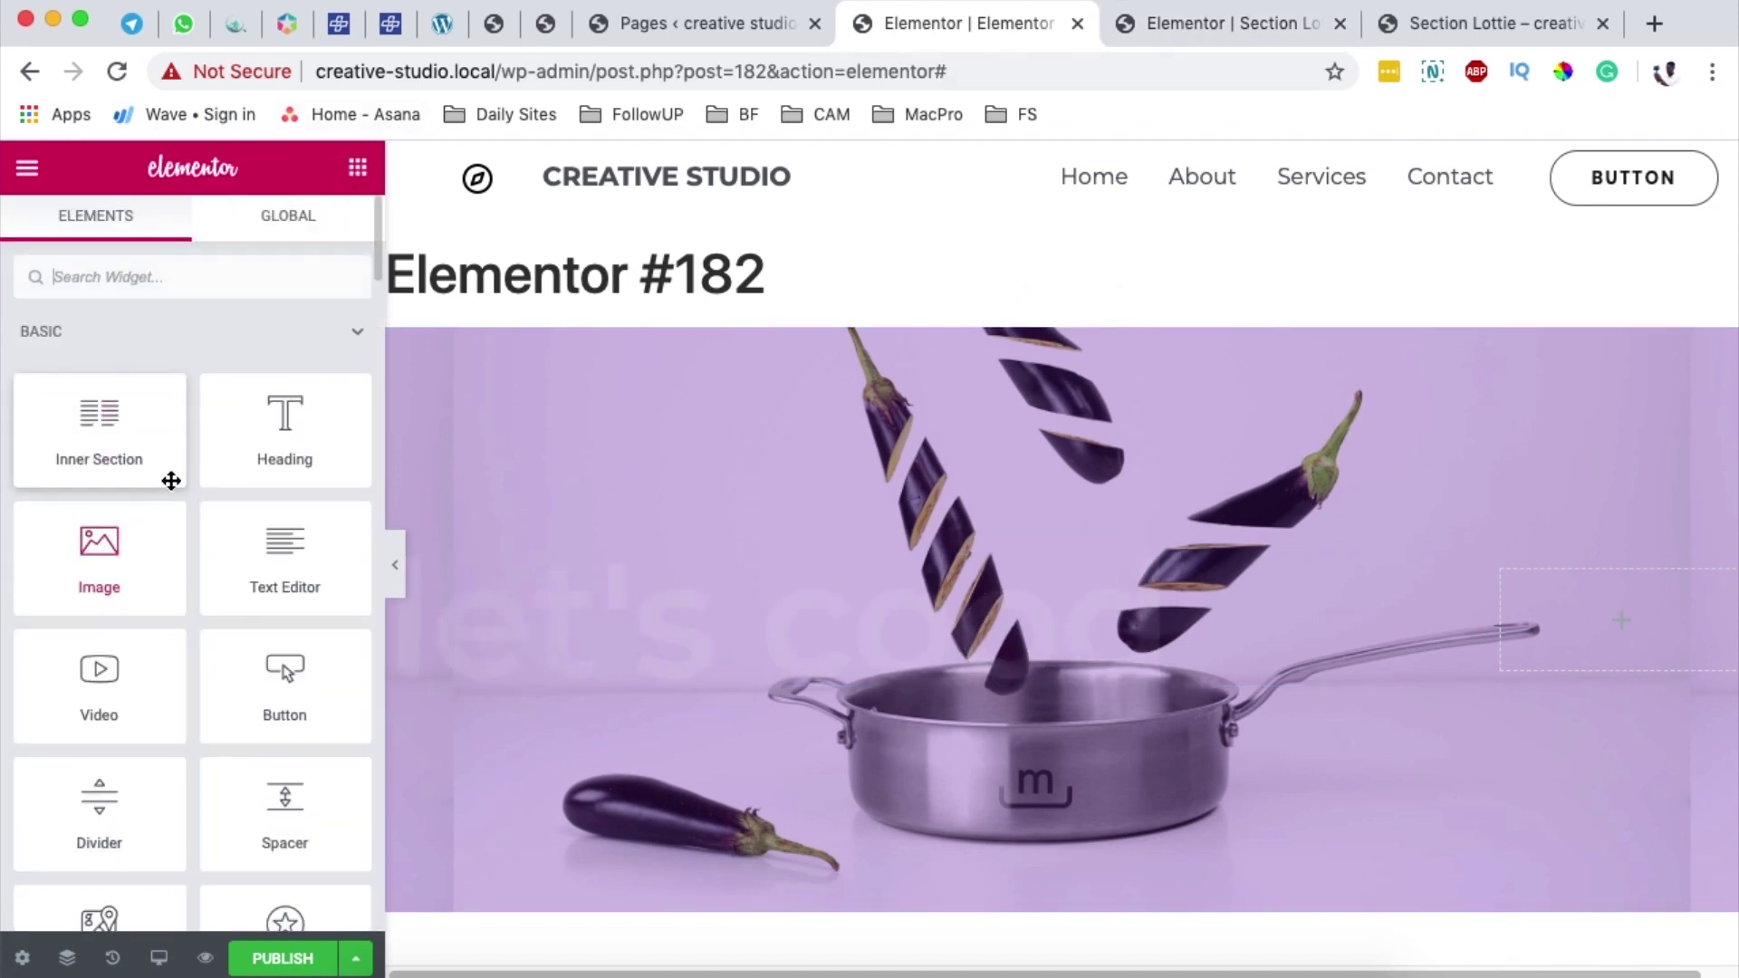
left_click_drag(280, 687, 1137, 630)
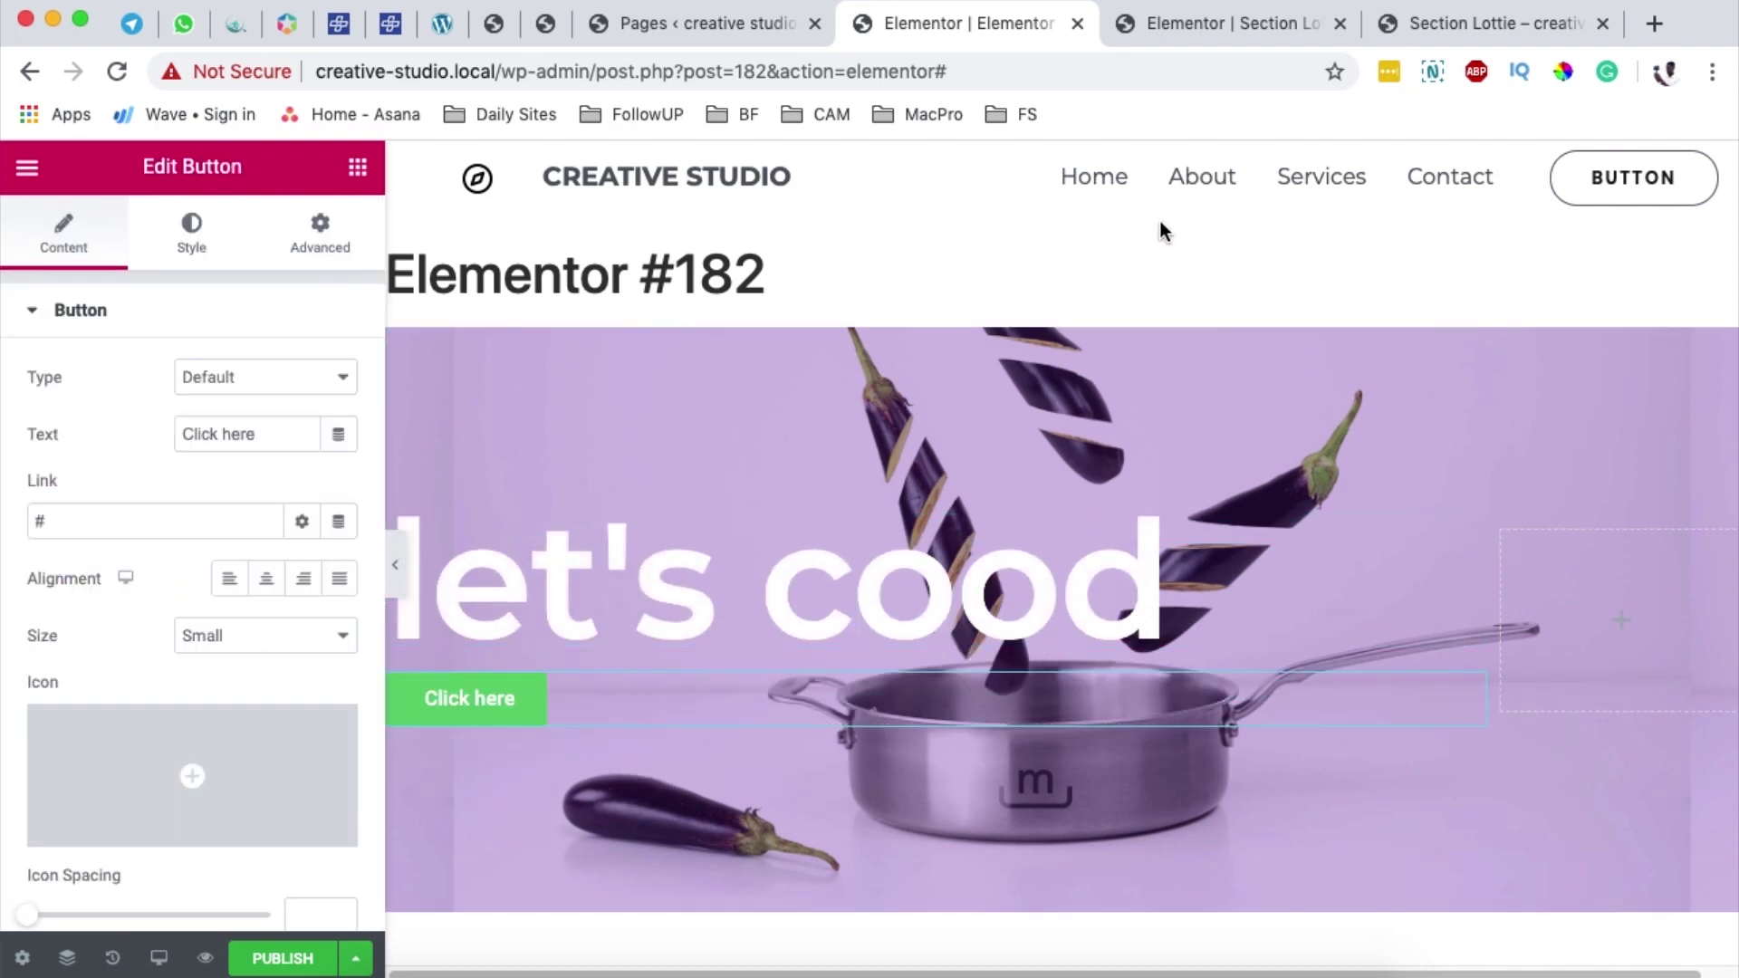
left_click(1191, 50)
right_click(1266, 625)
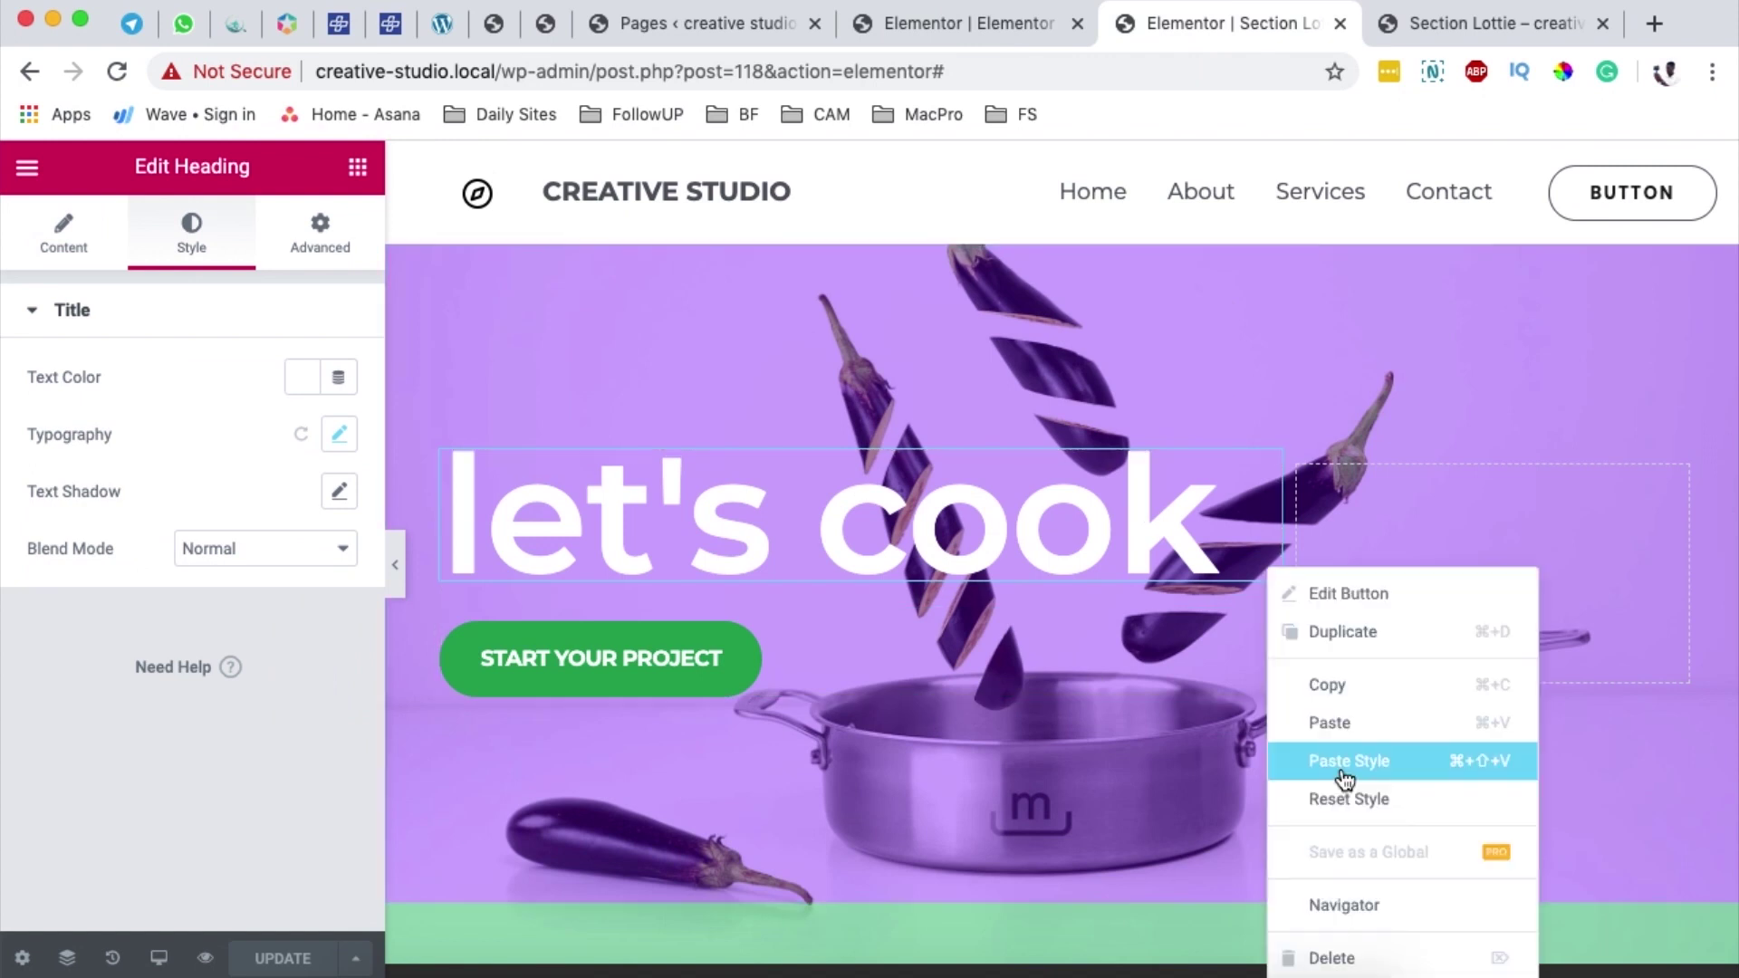
left_click(1335, 686)
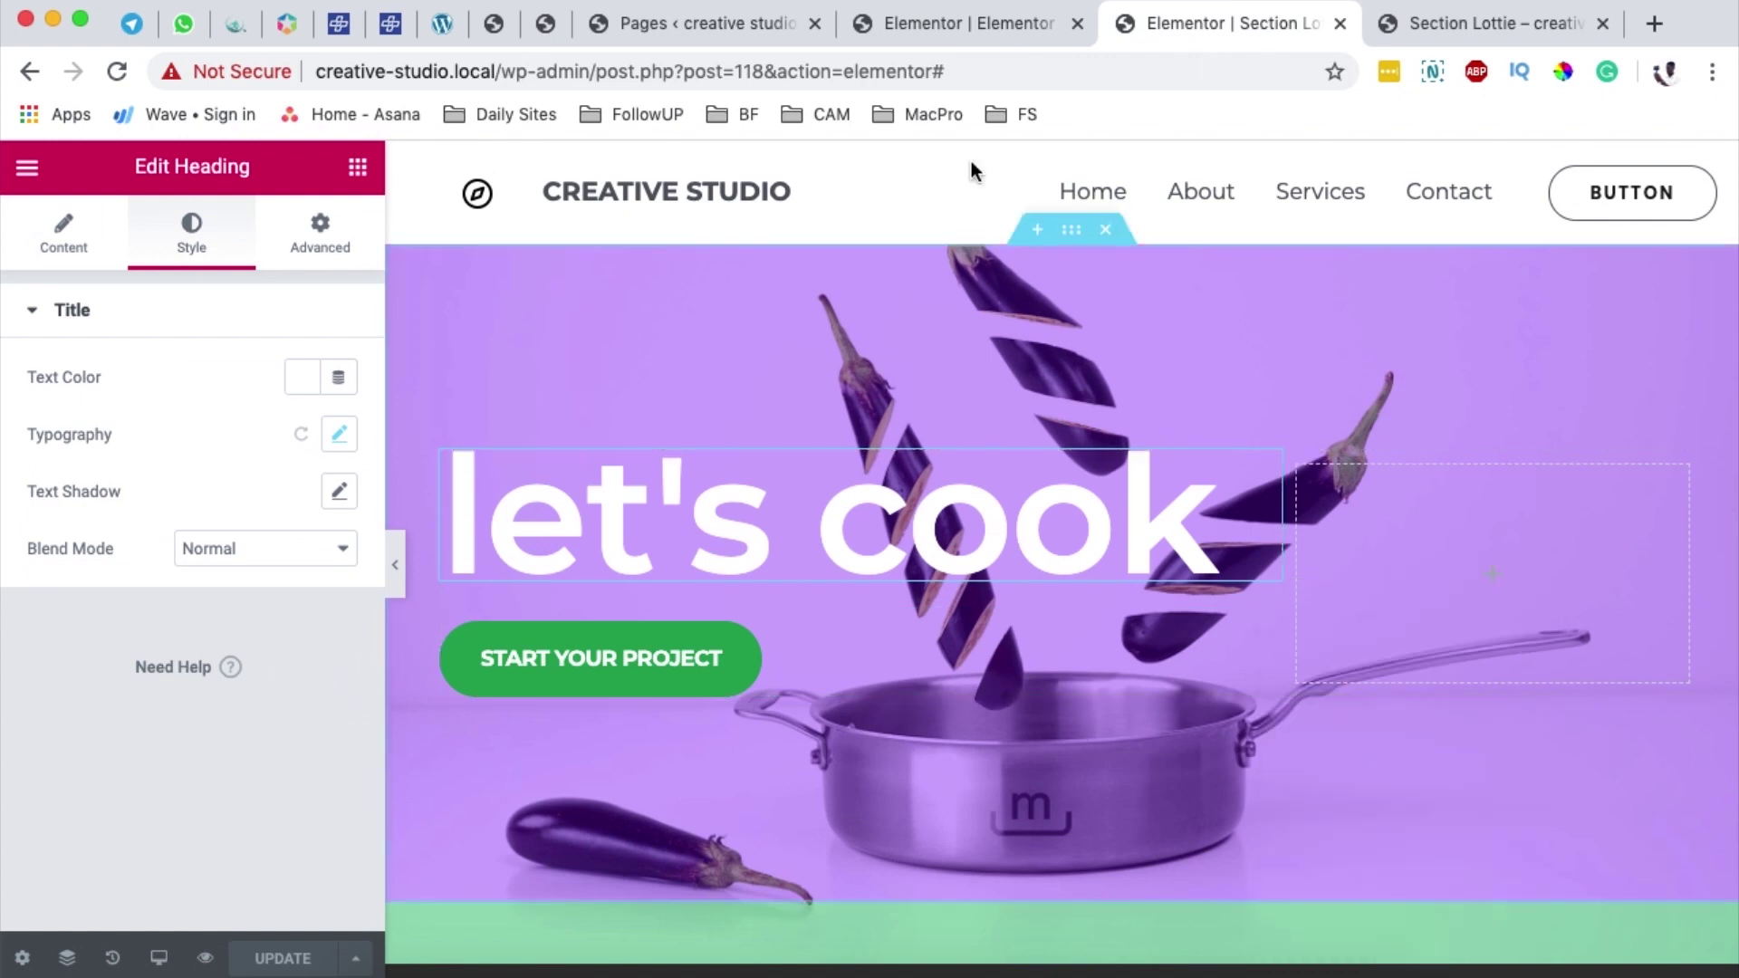
left_click(949, 27)
right_click(1469, 706)
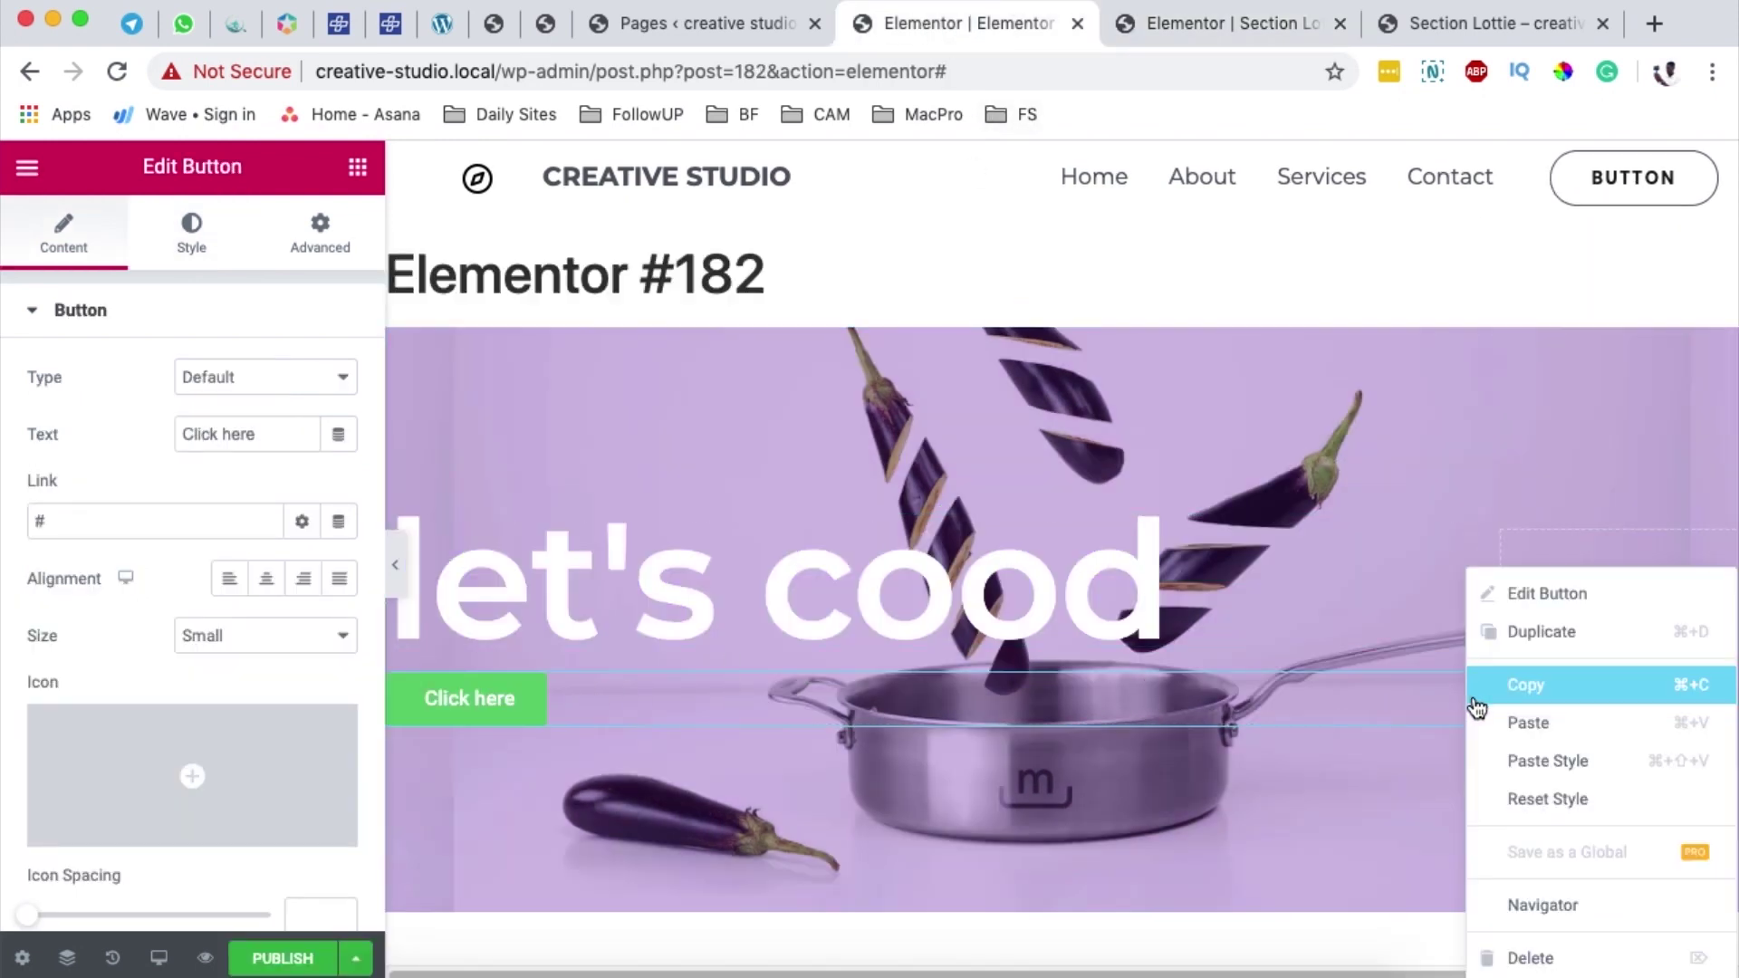
left_click(1555, 767)
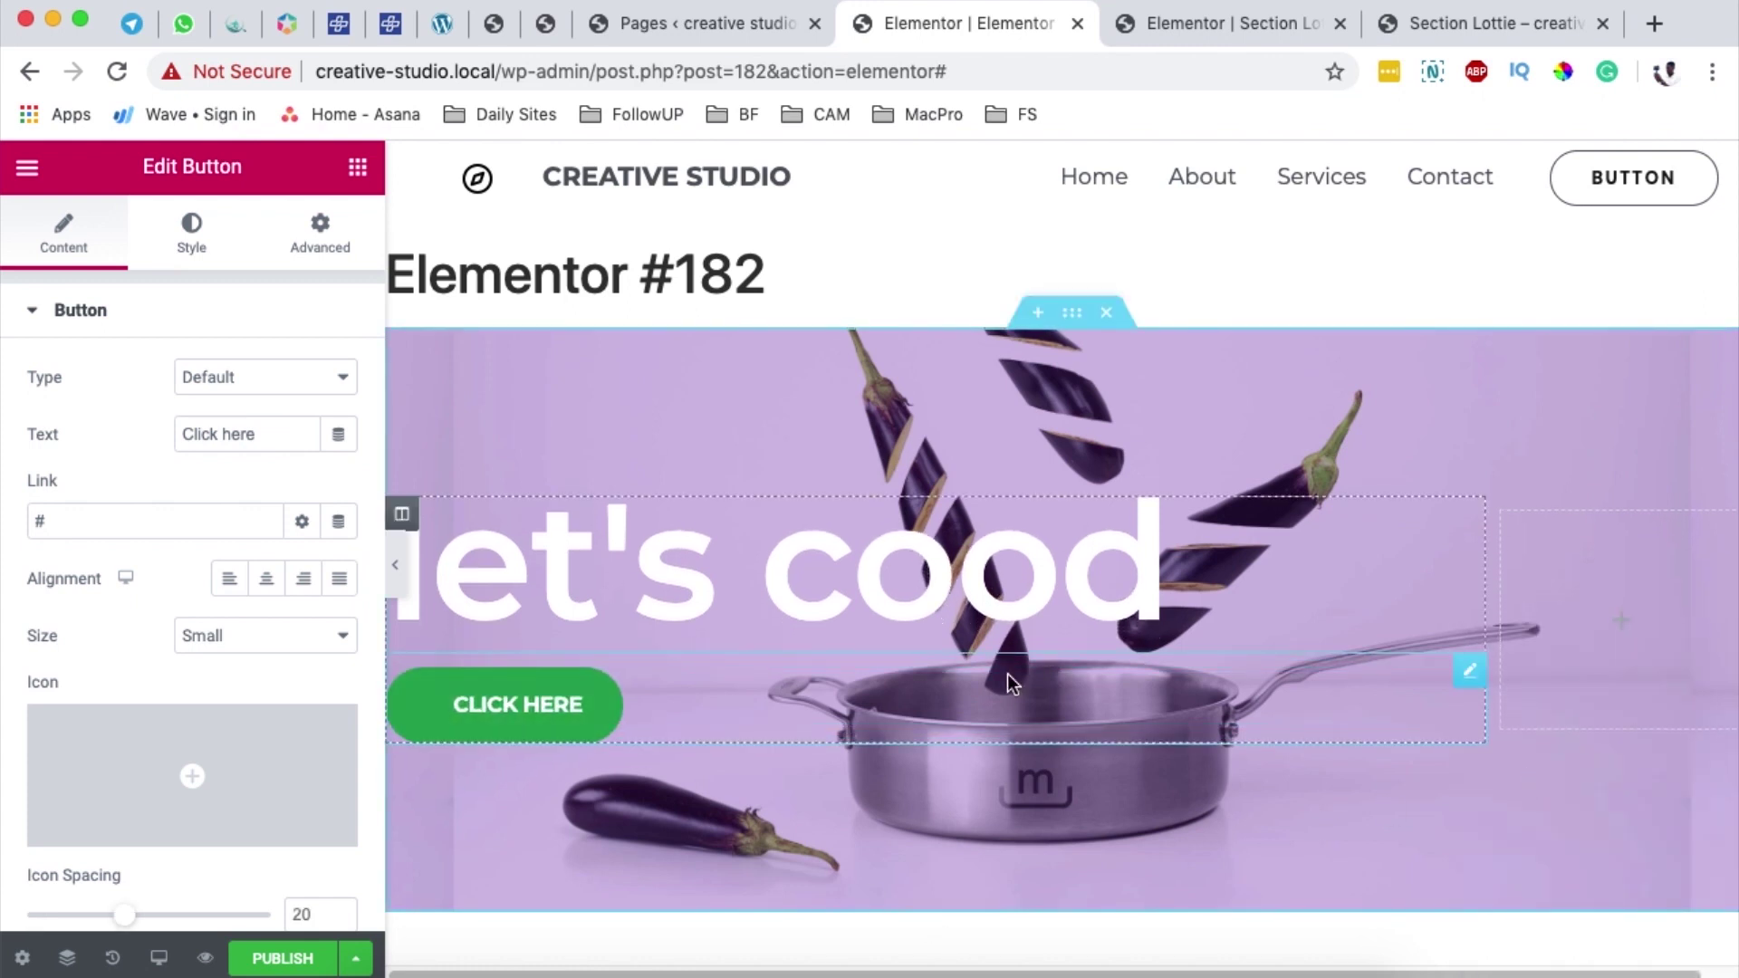
Set the new button's text to "Start Your Project"
triple_click(233, 435)
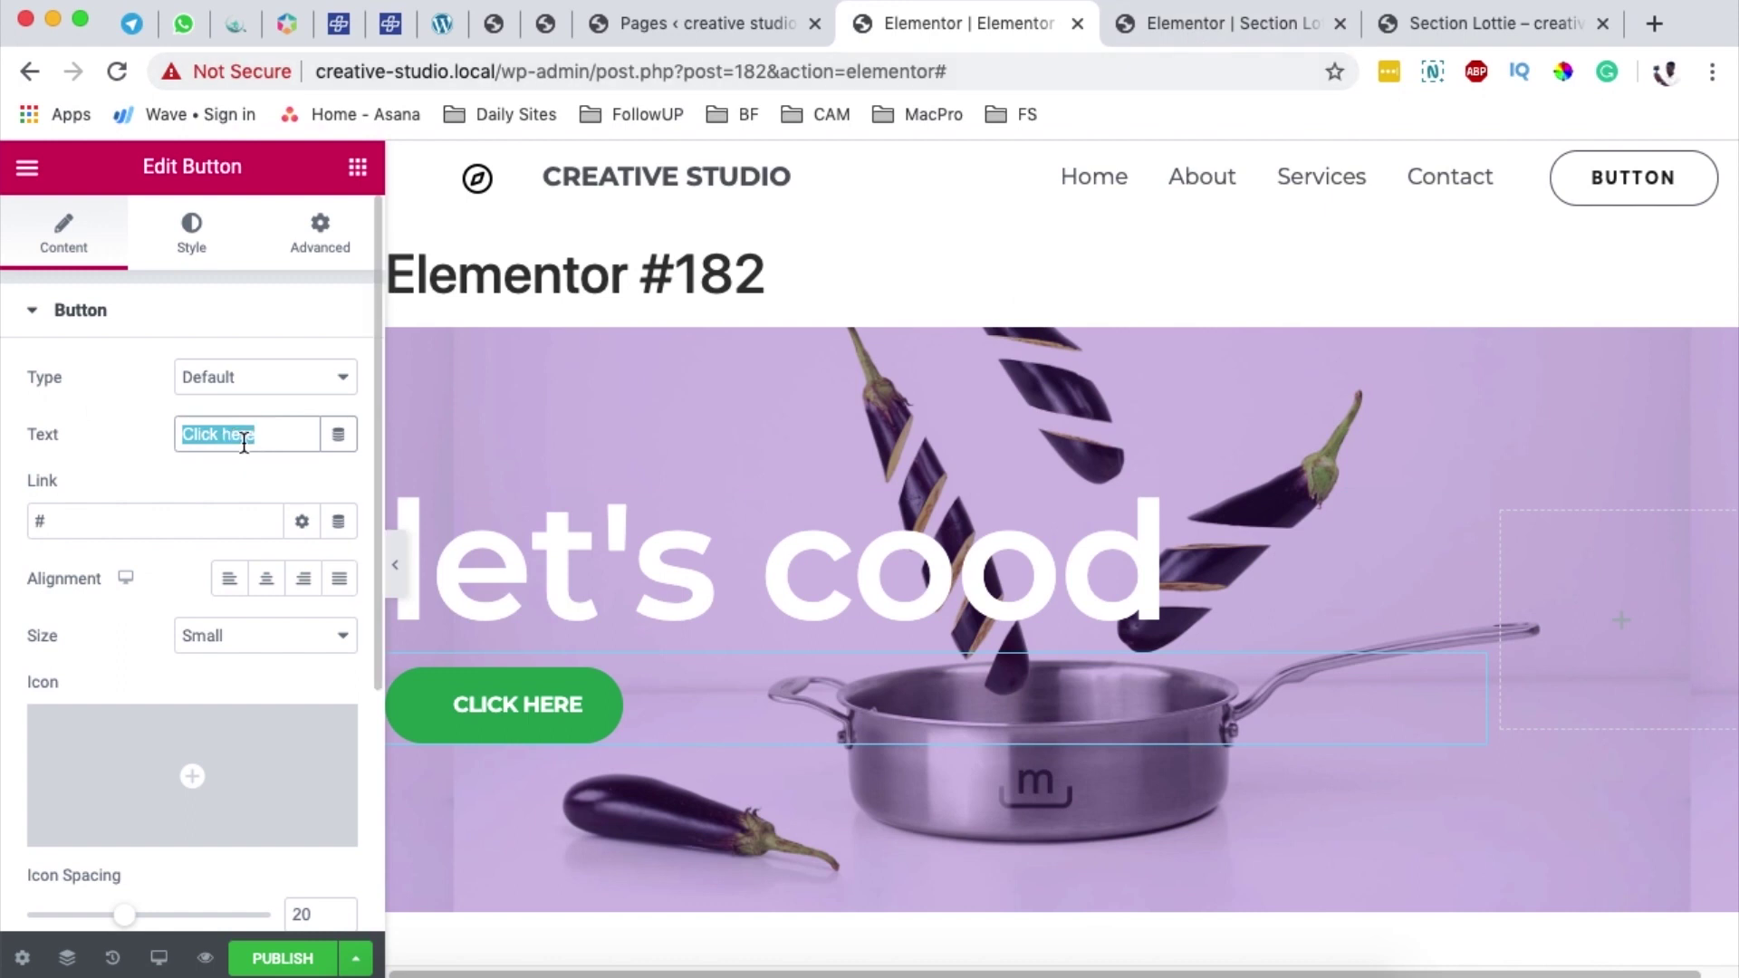
type("Start Your Project")
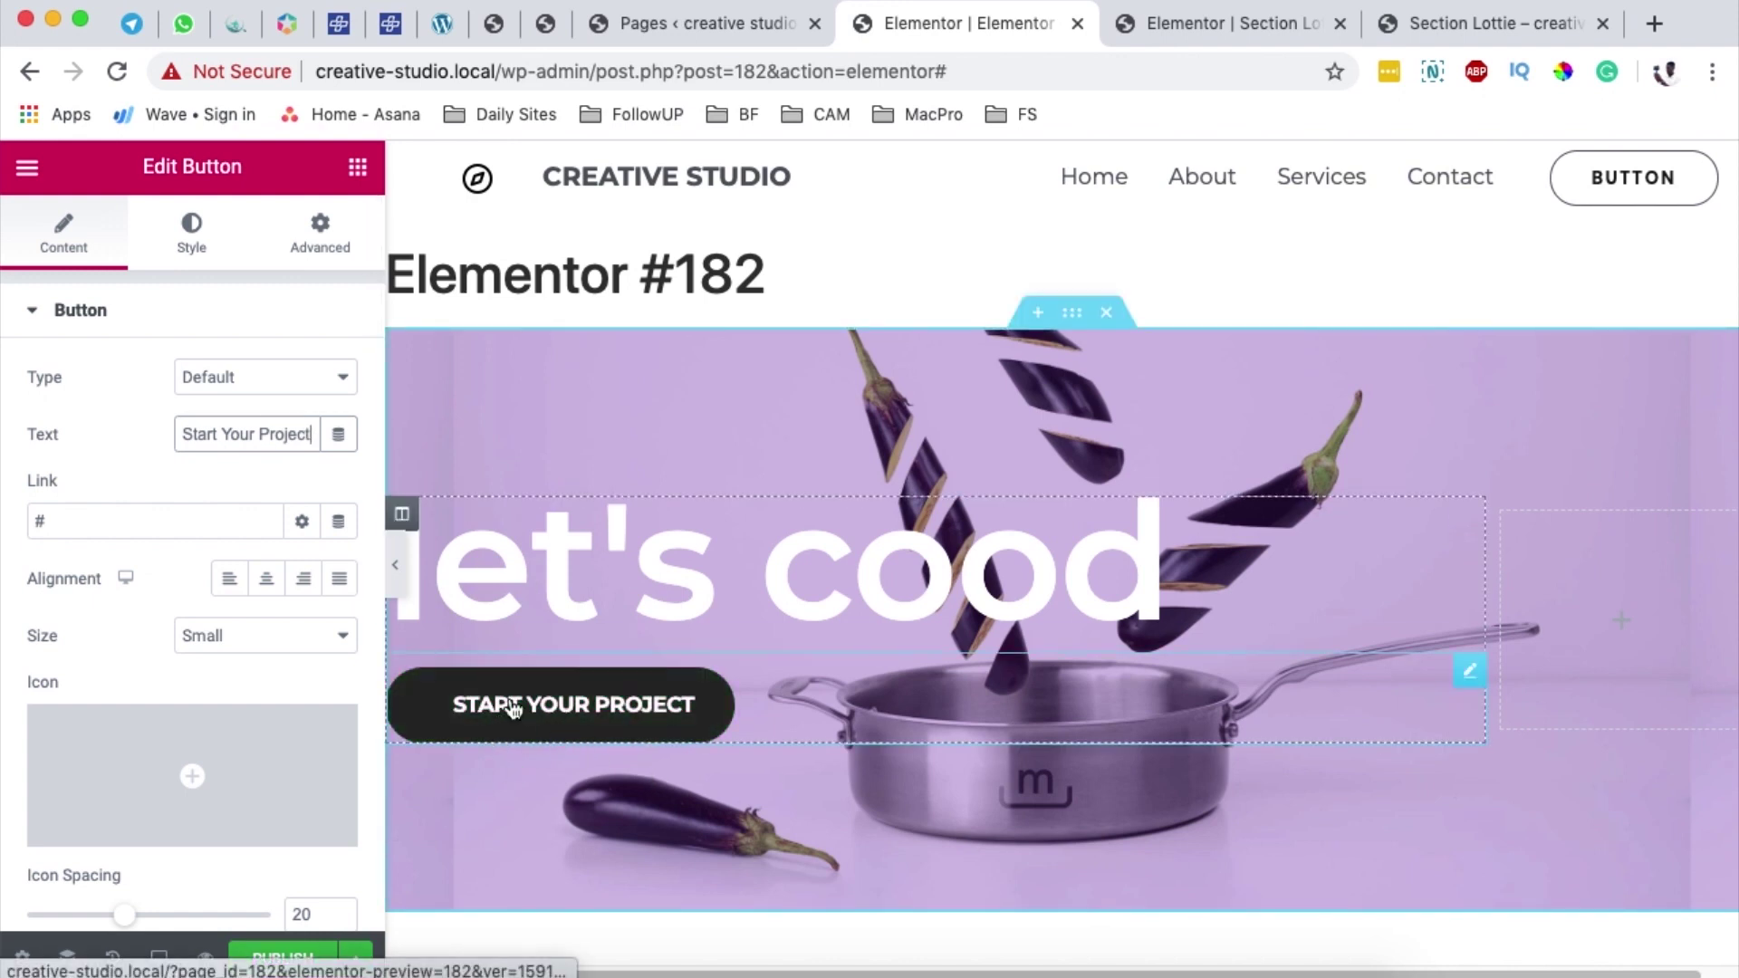
Try the Capitalize text transform on the button's typography and return it to Uppercase
left_click(206, 254)
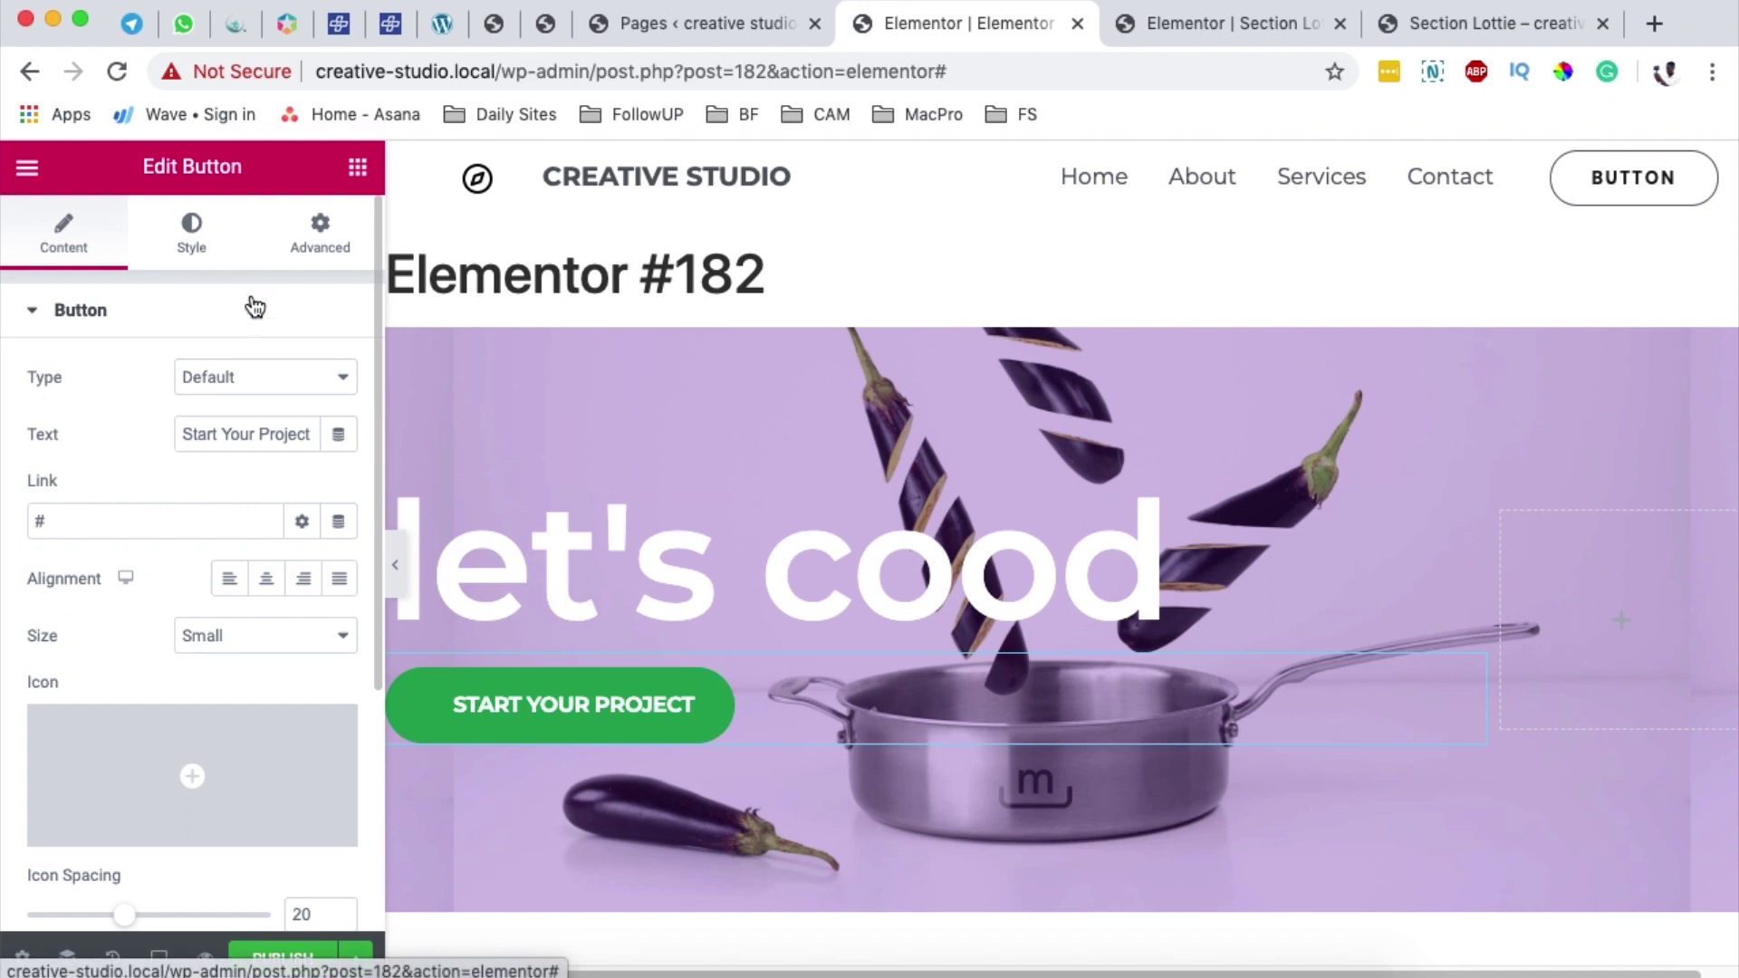
left_click(339, 380)
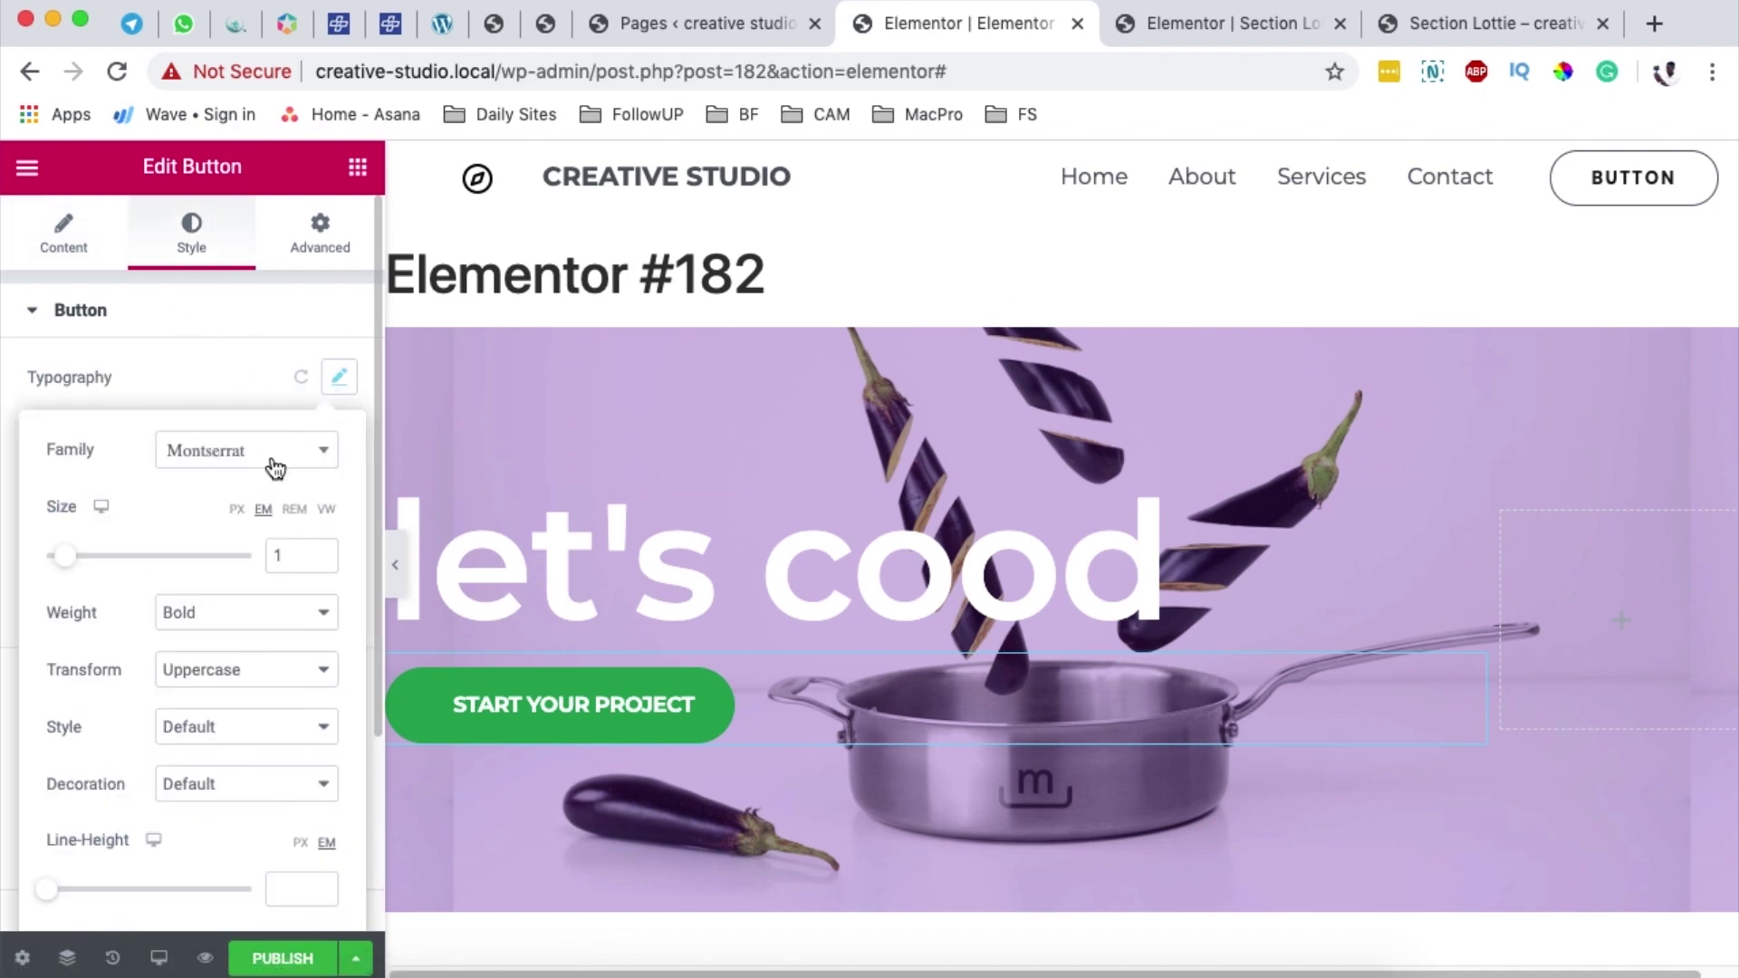
left_click(231, 670)
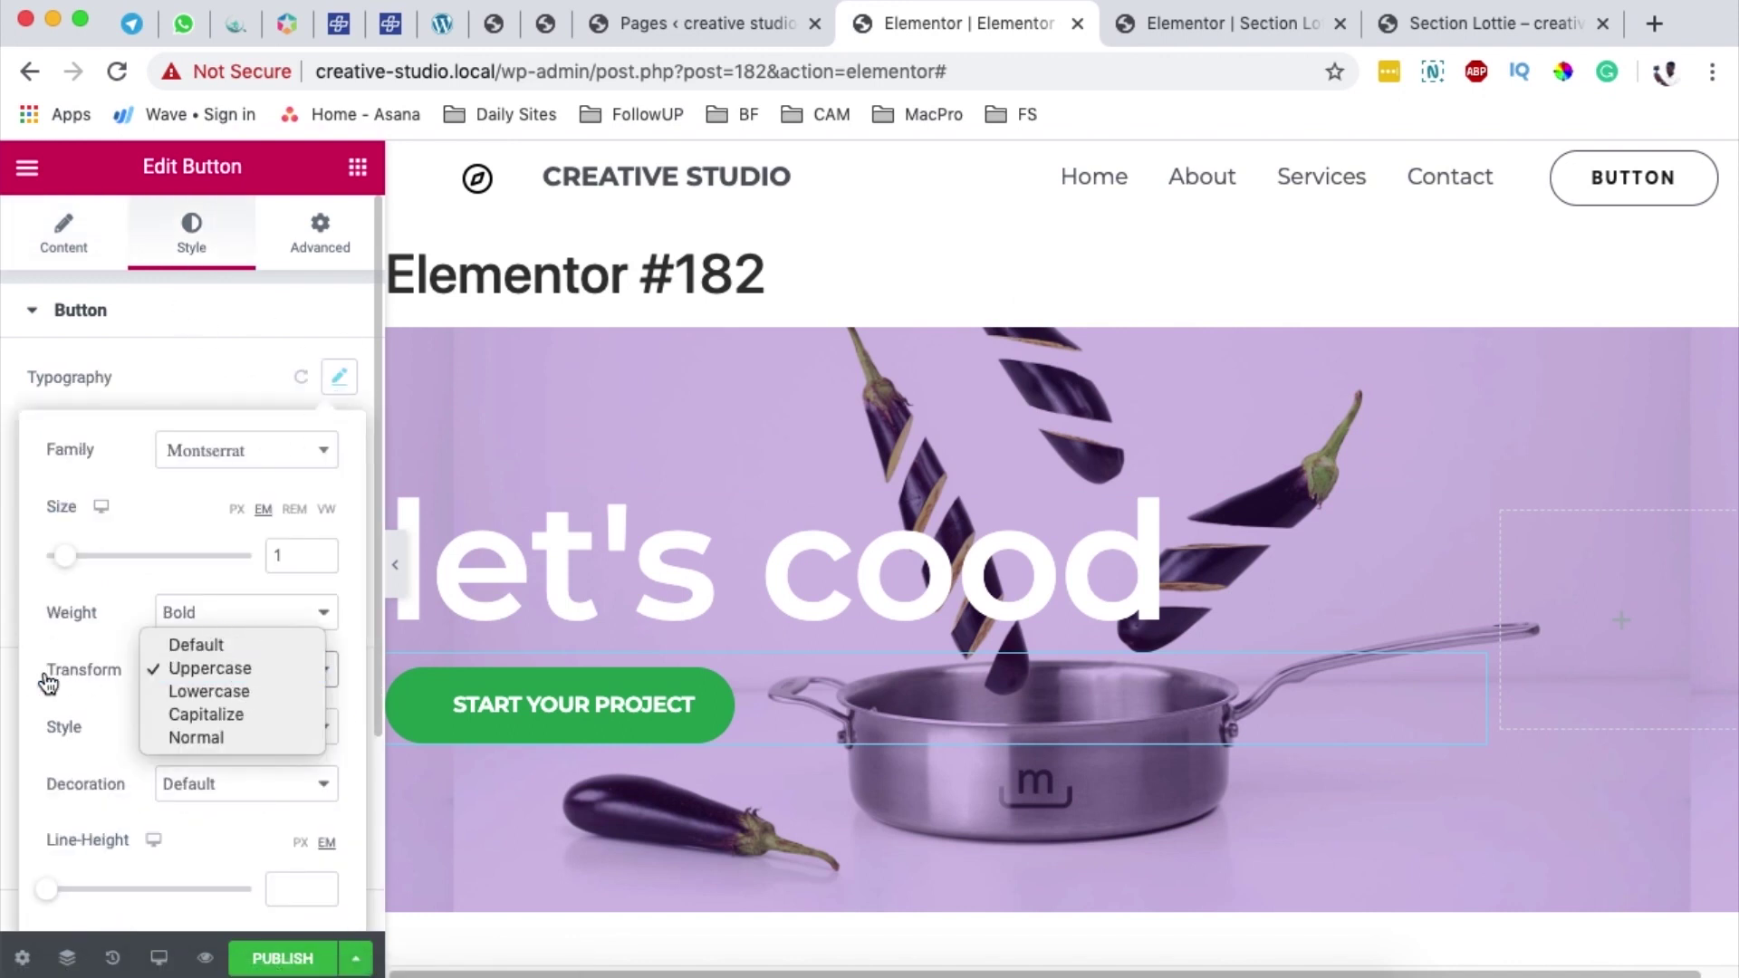
left_click(209, 716)
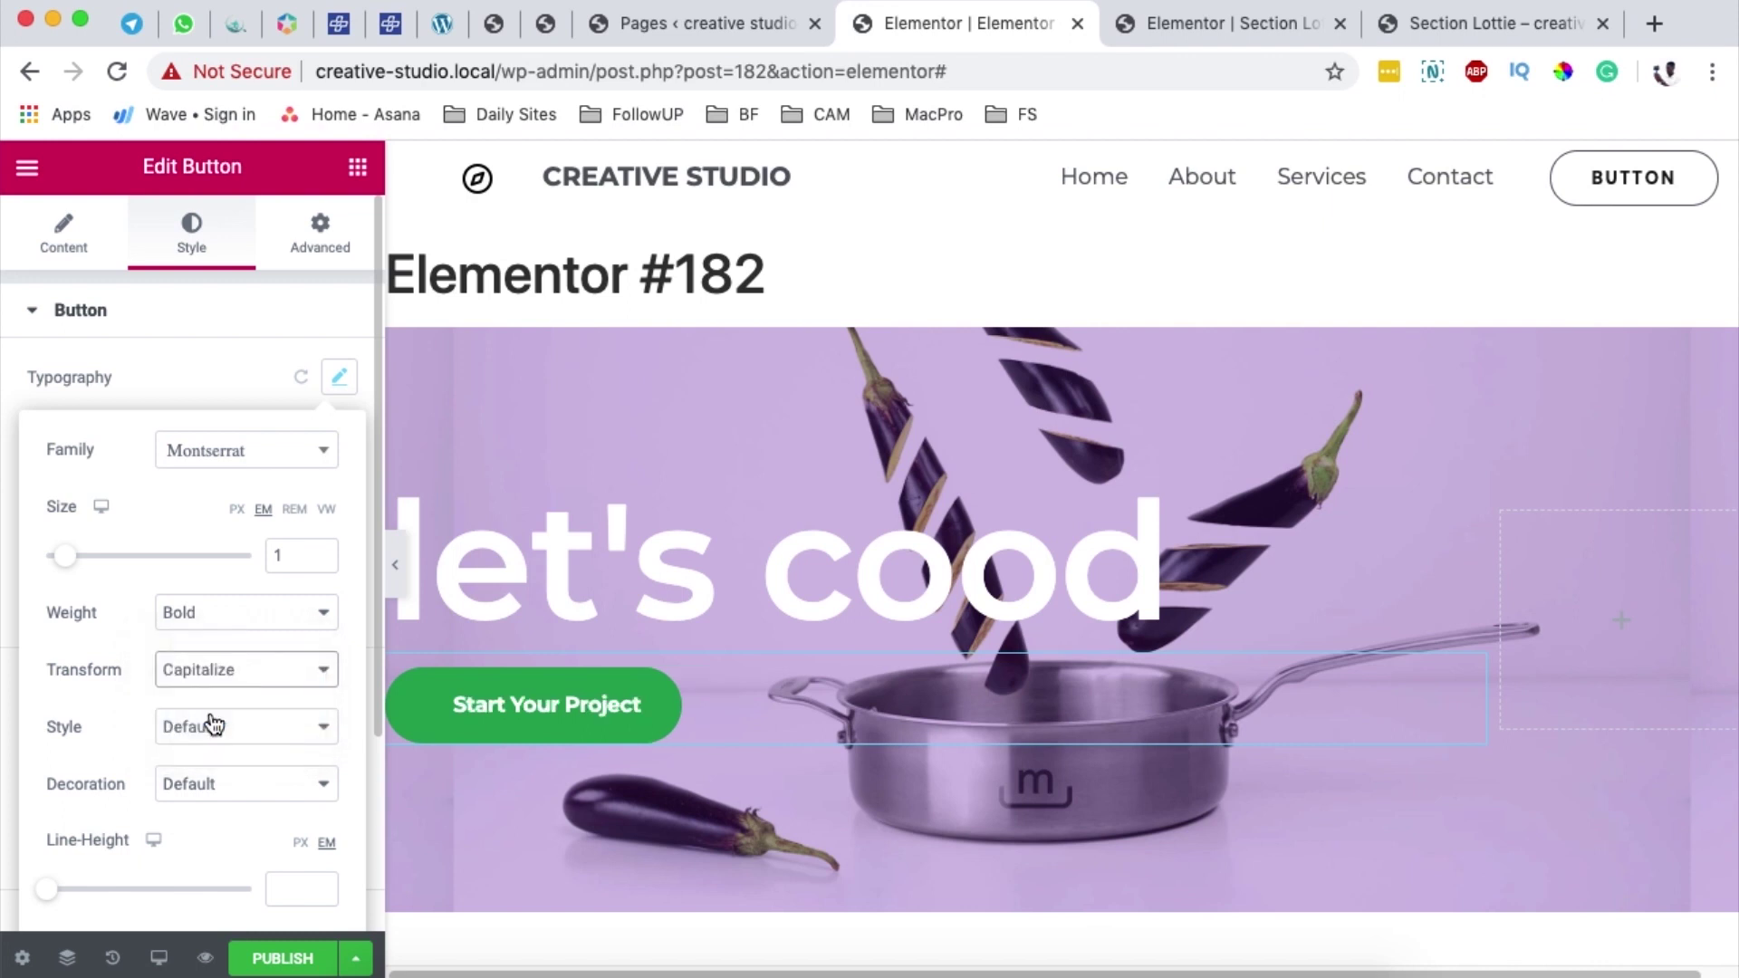
left_click(232, 672)
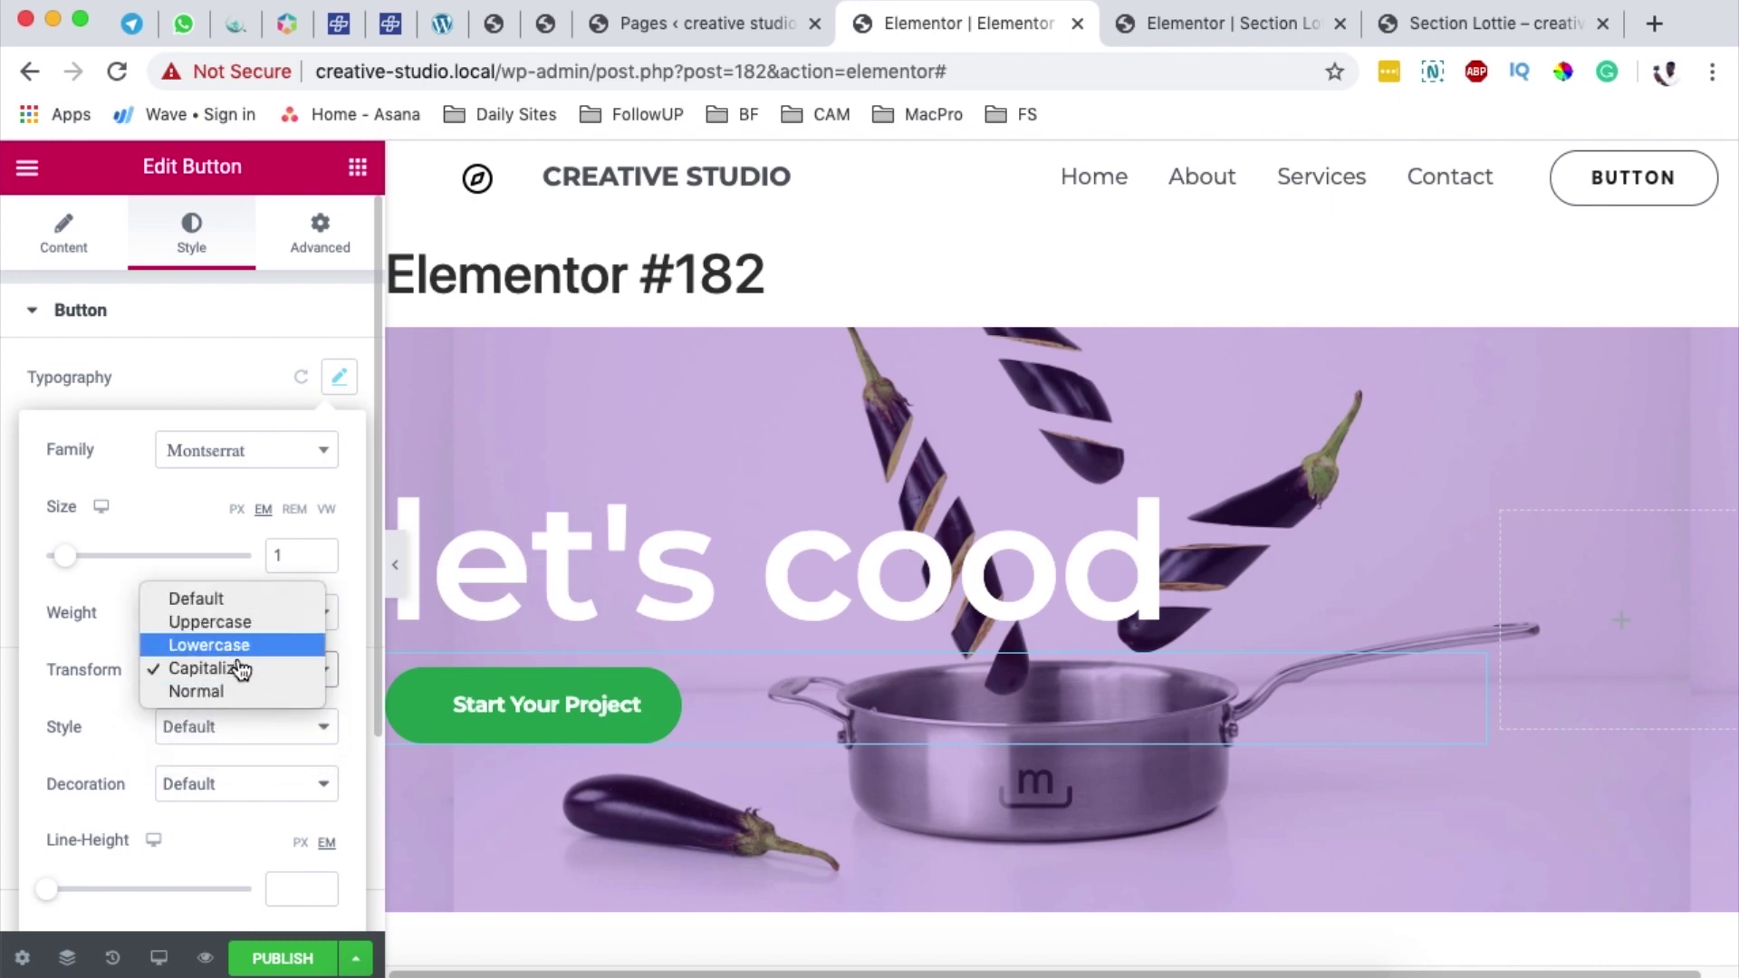
left_click(242, 622)
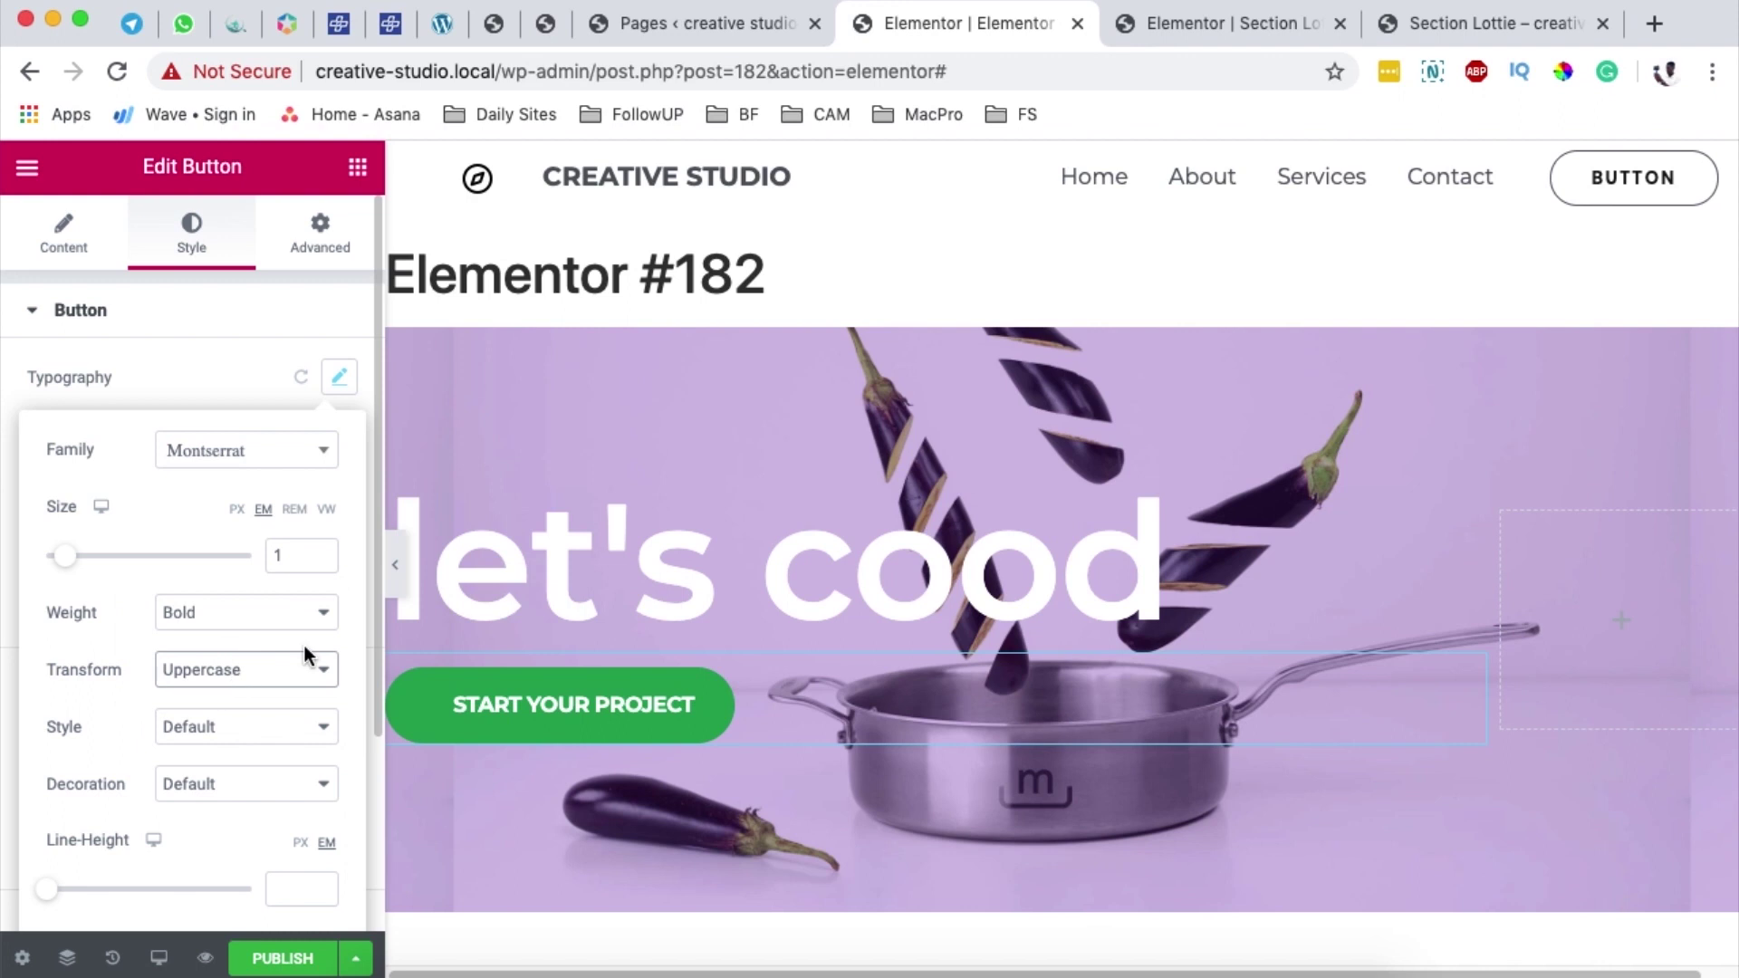
Check the reference page's green section, then duplicate the purple cooking section below itself and remove the heading from the copy
scroll(1041, 700, "up", 1)
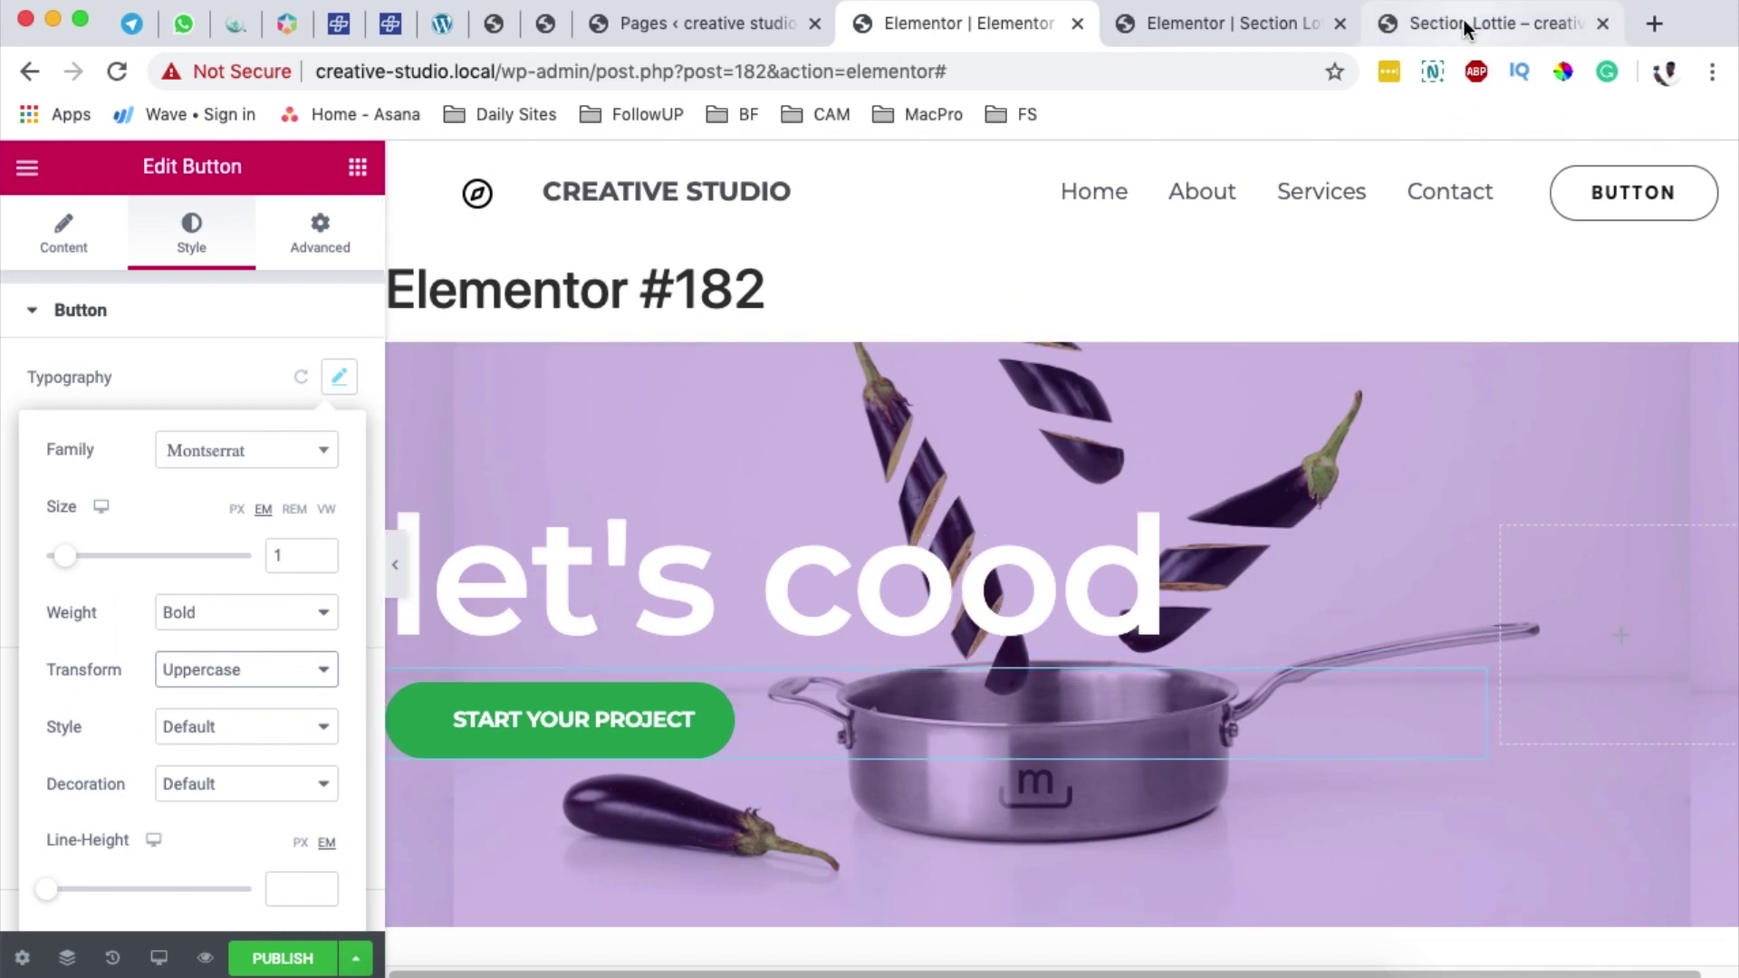
left_click(1463, 26)
scroll(1071, 584, "down", 8)
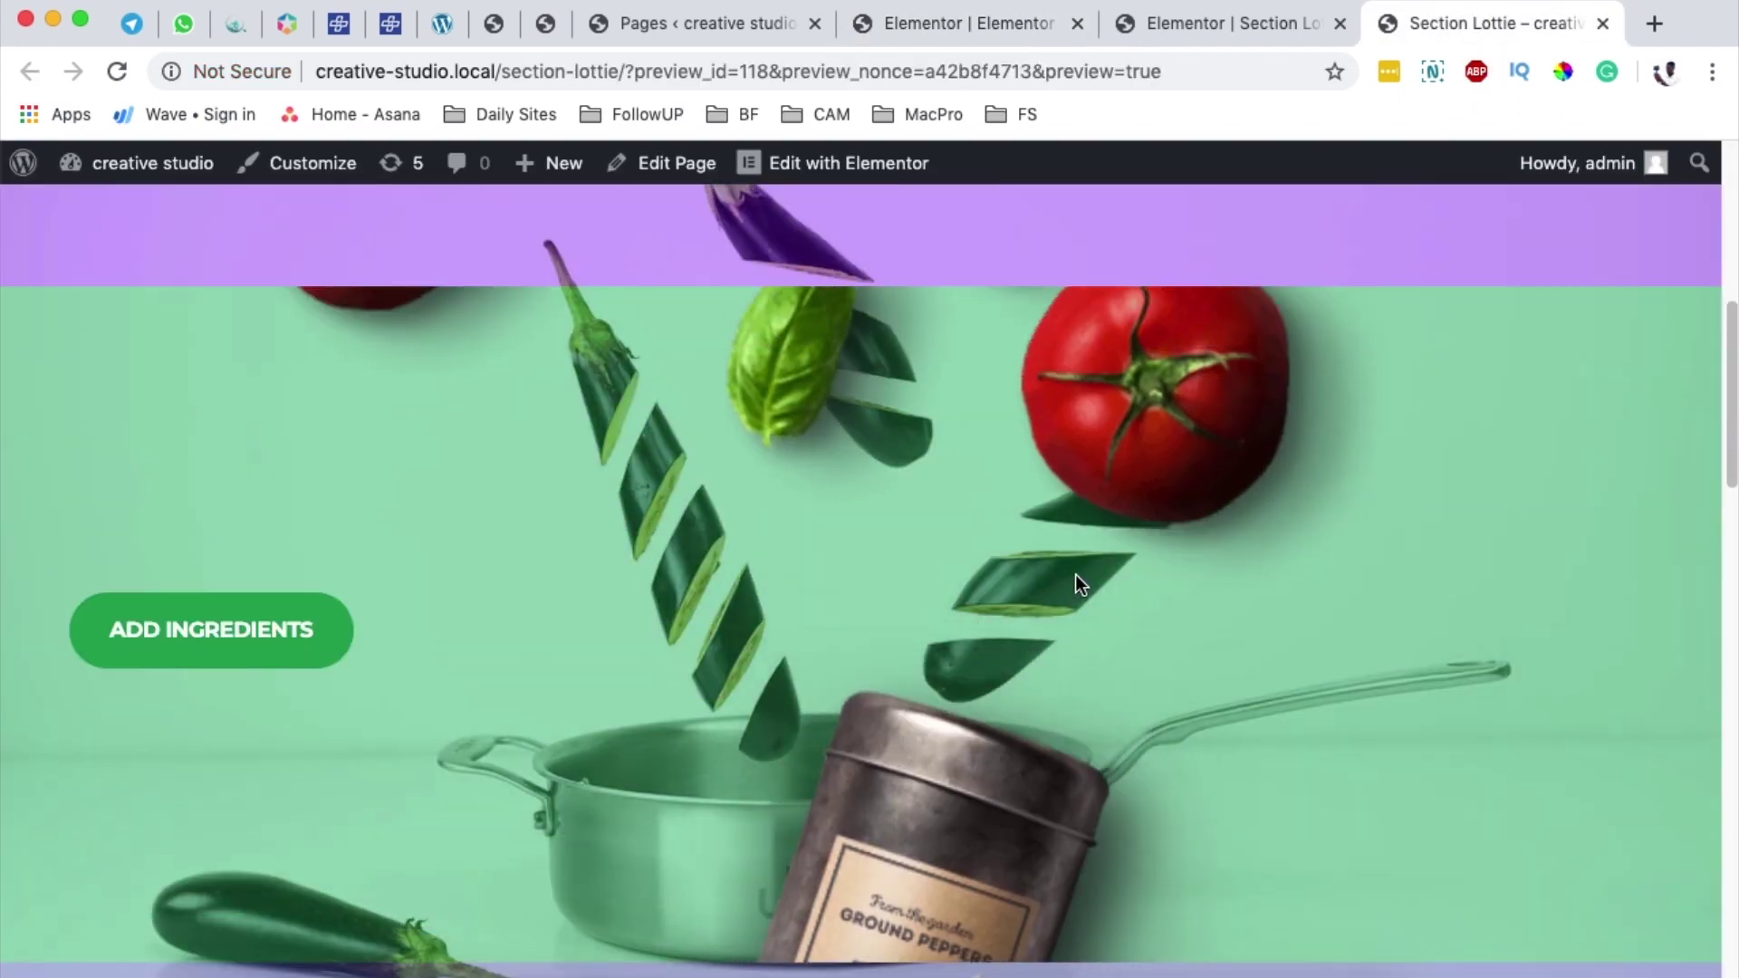
scroll(1074, 574, "down", 2)
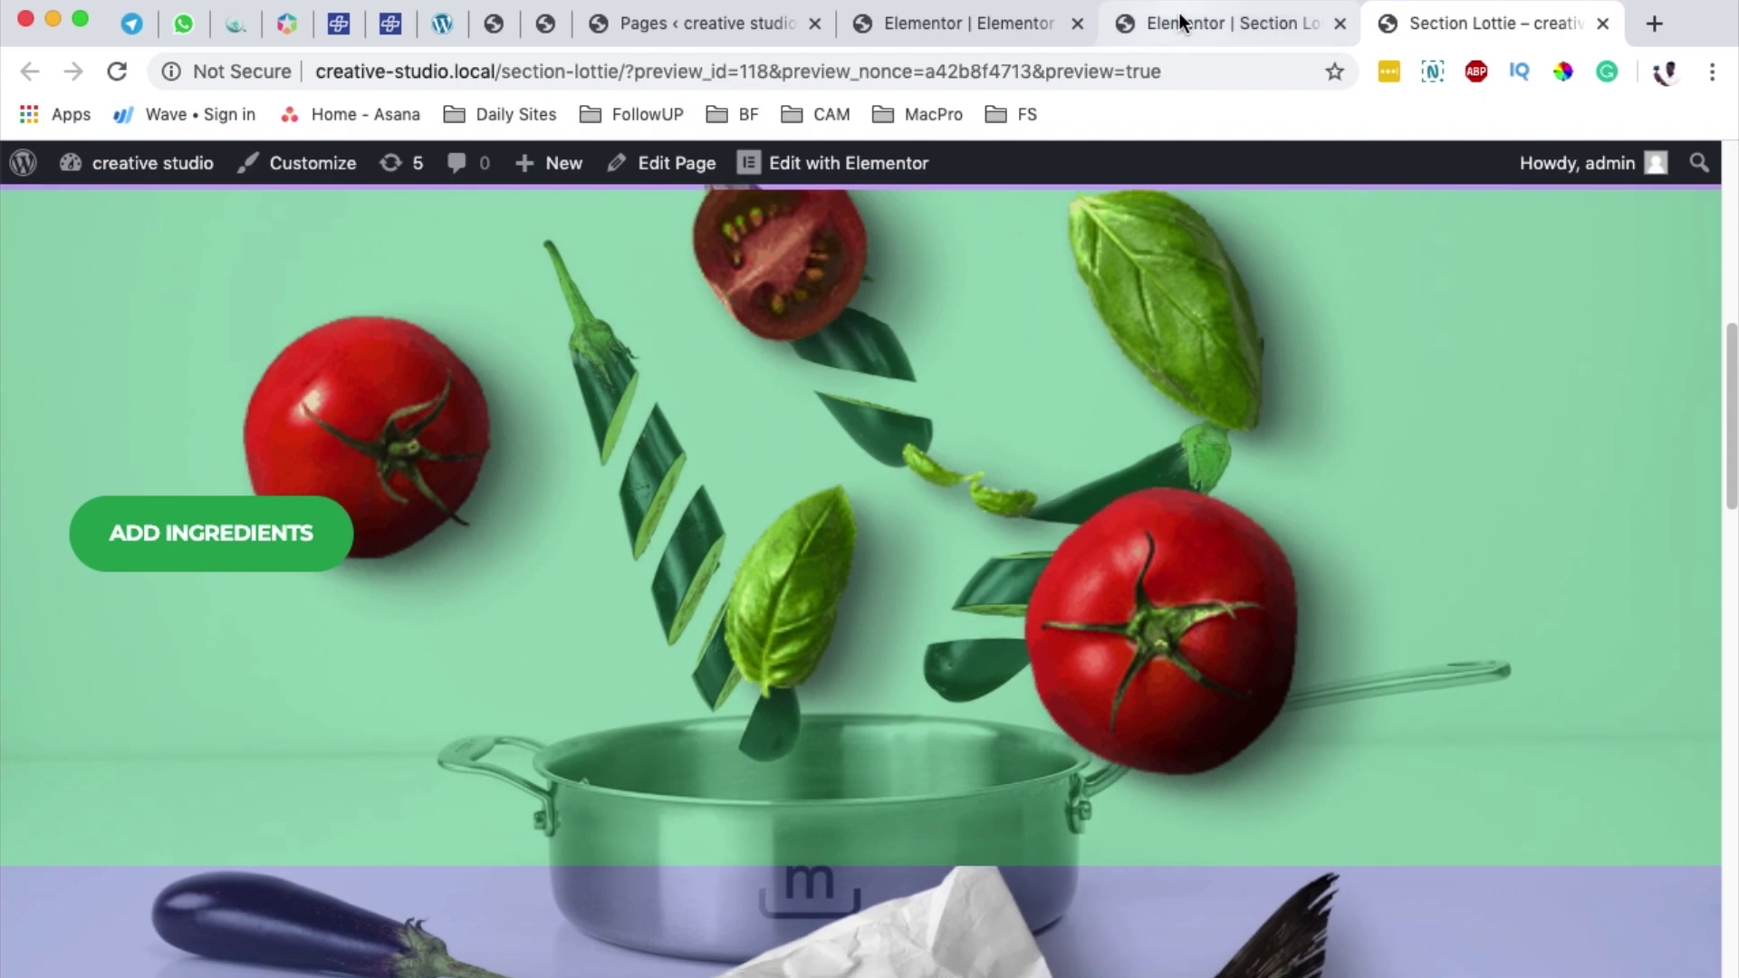
left_click(1181, 20)
left_click(969, 26)
key("super+d")
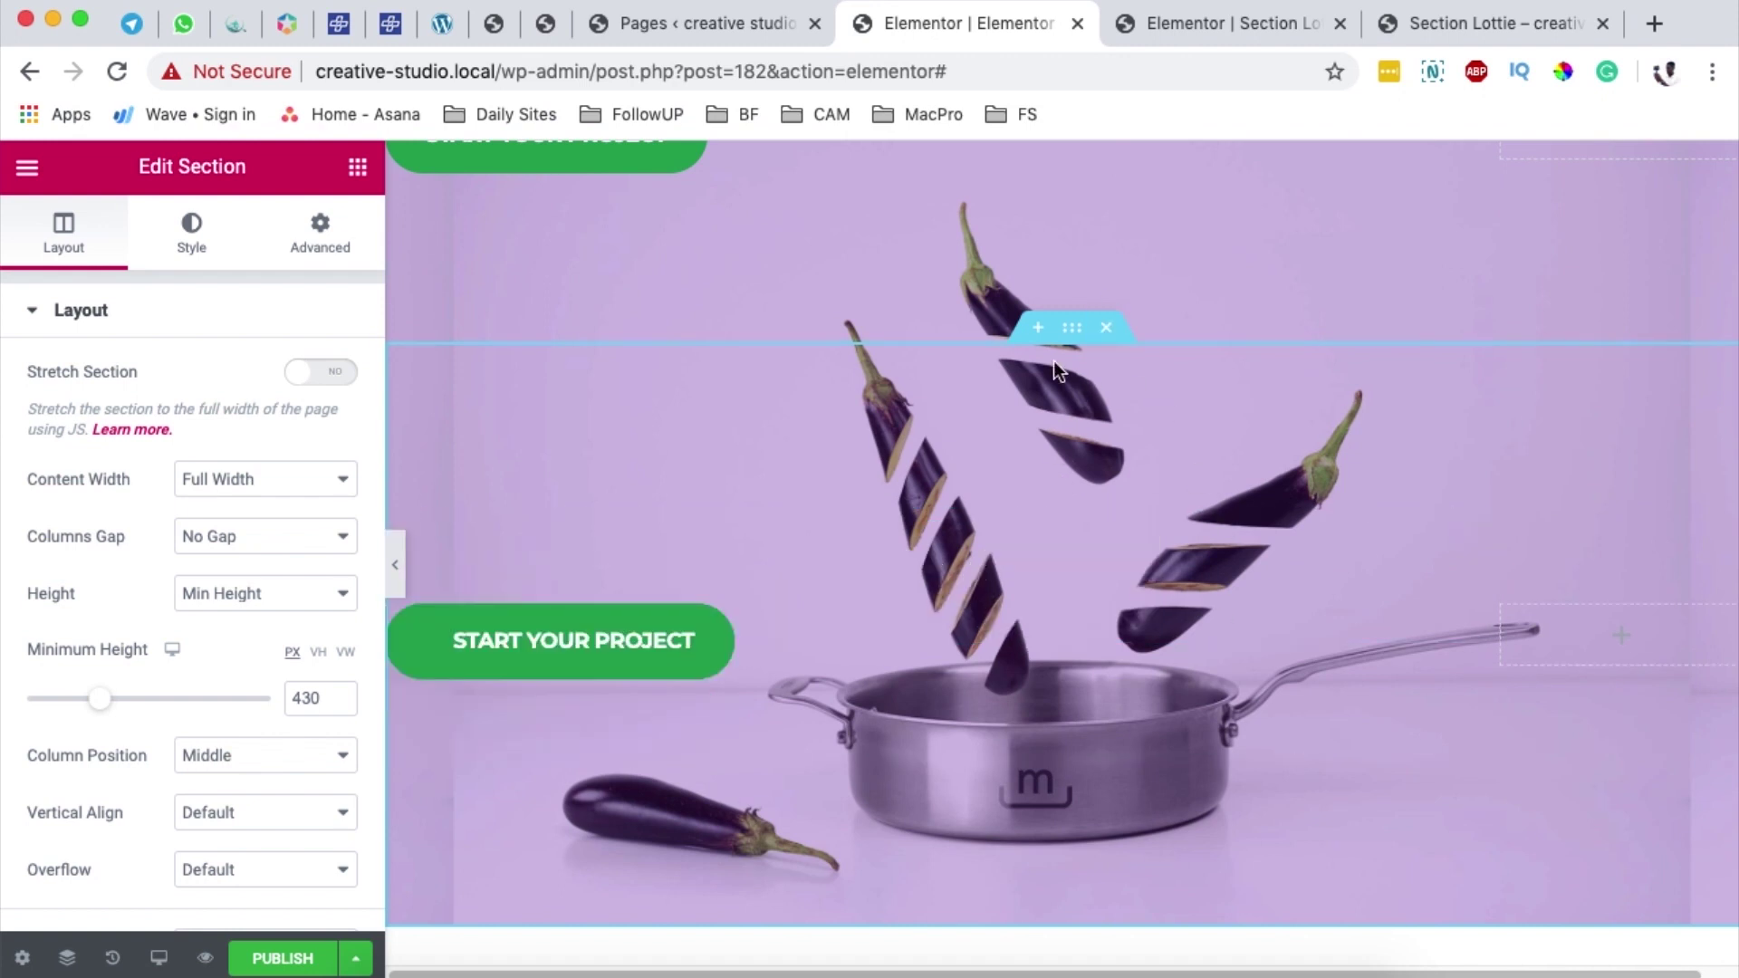
Change the duplicated section's background overlay color to the green swatch #23A455, matching the reference page
left_click(191, 233)
scroll(214, 532, "down", 3)
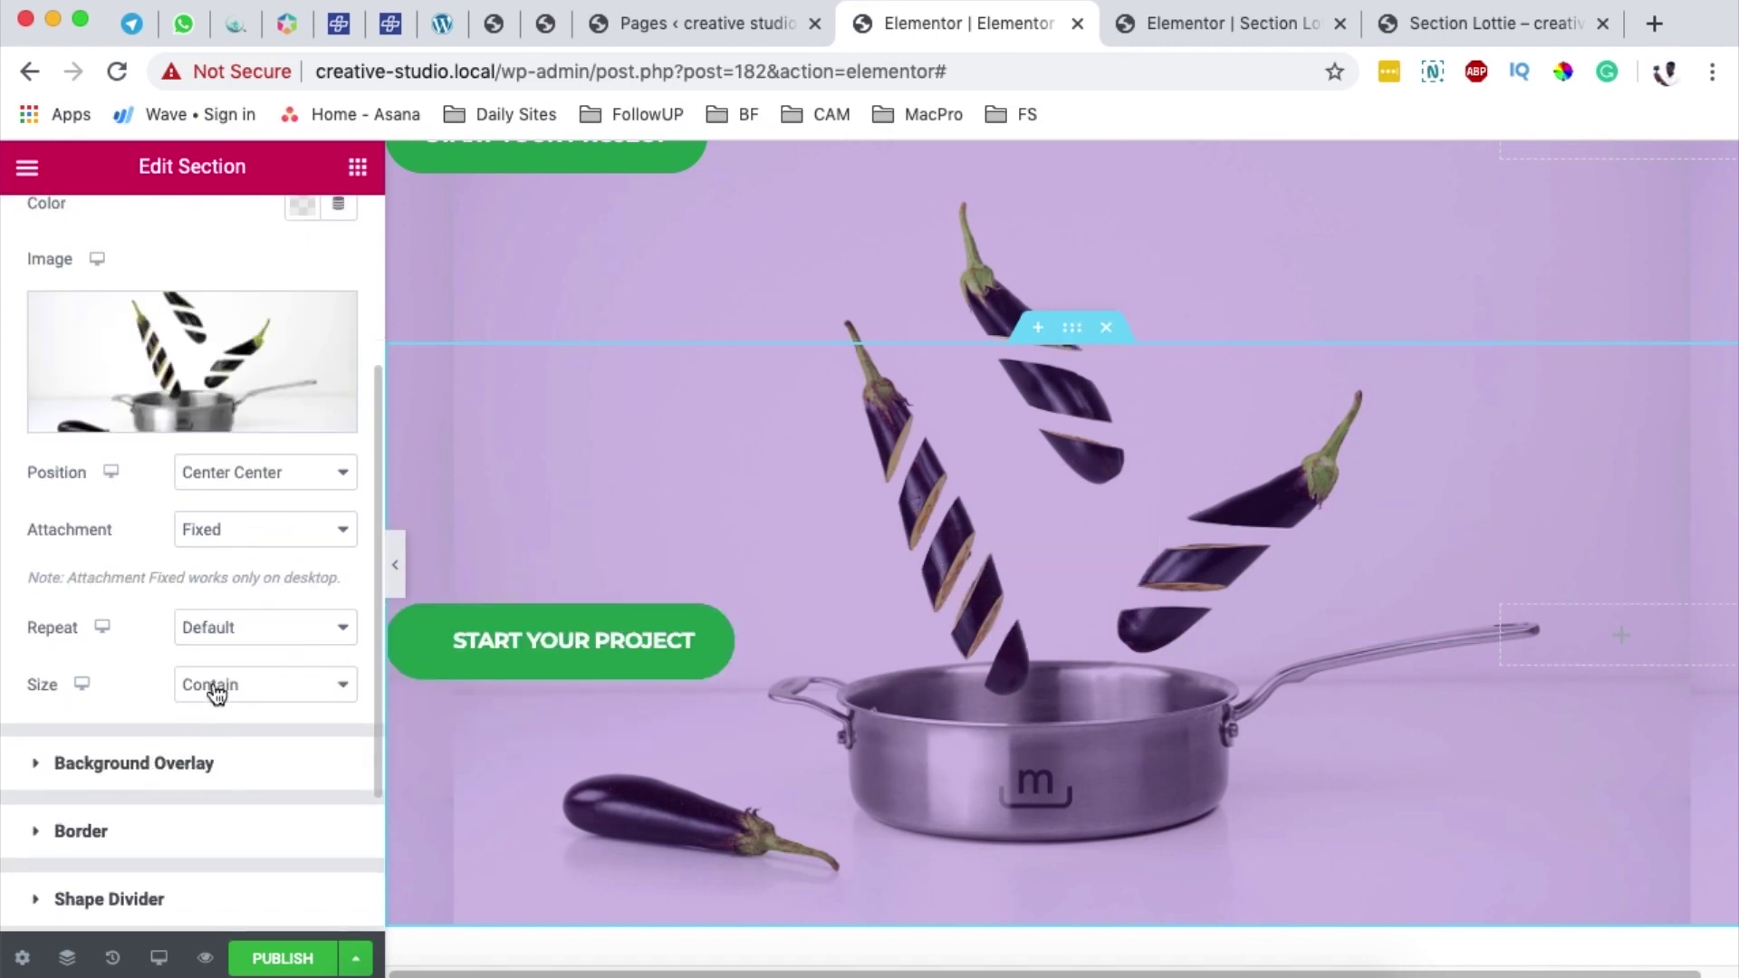
left_click(181, 763)
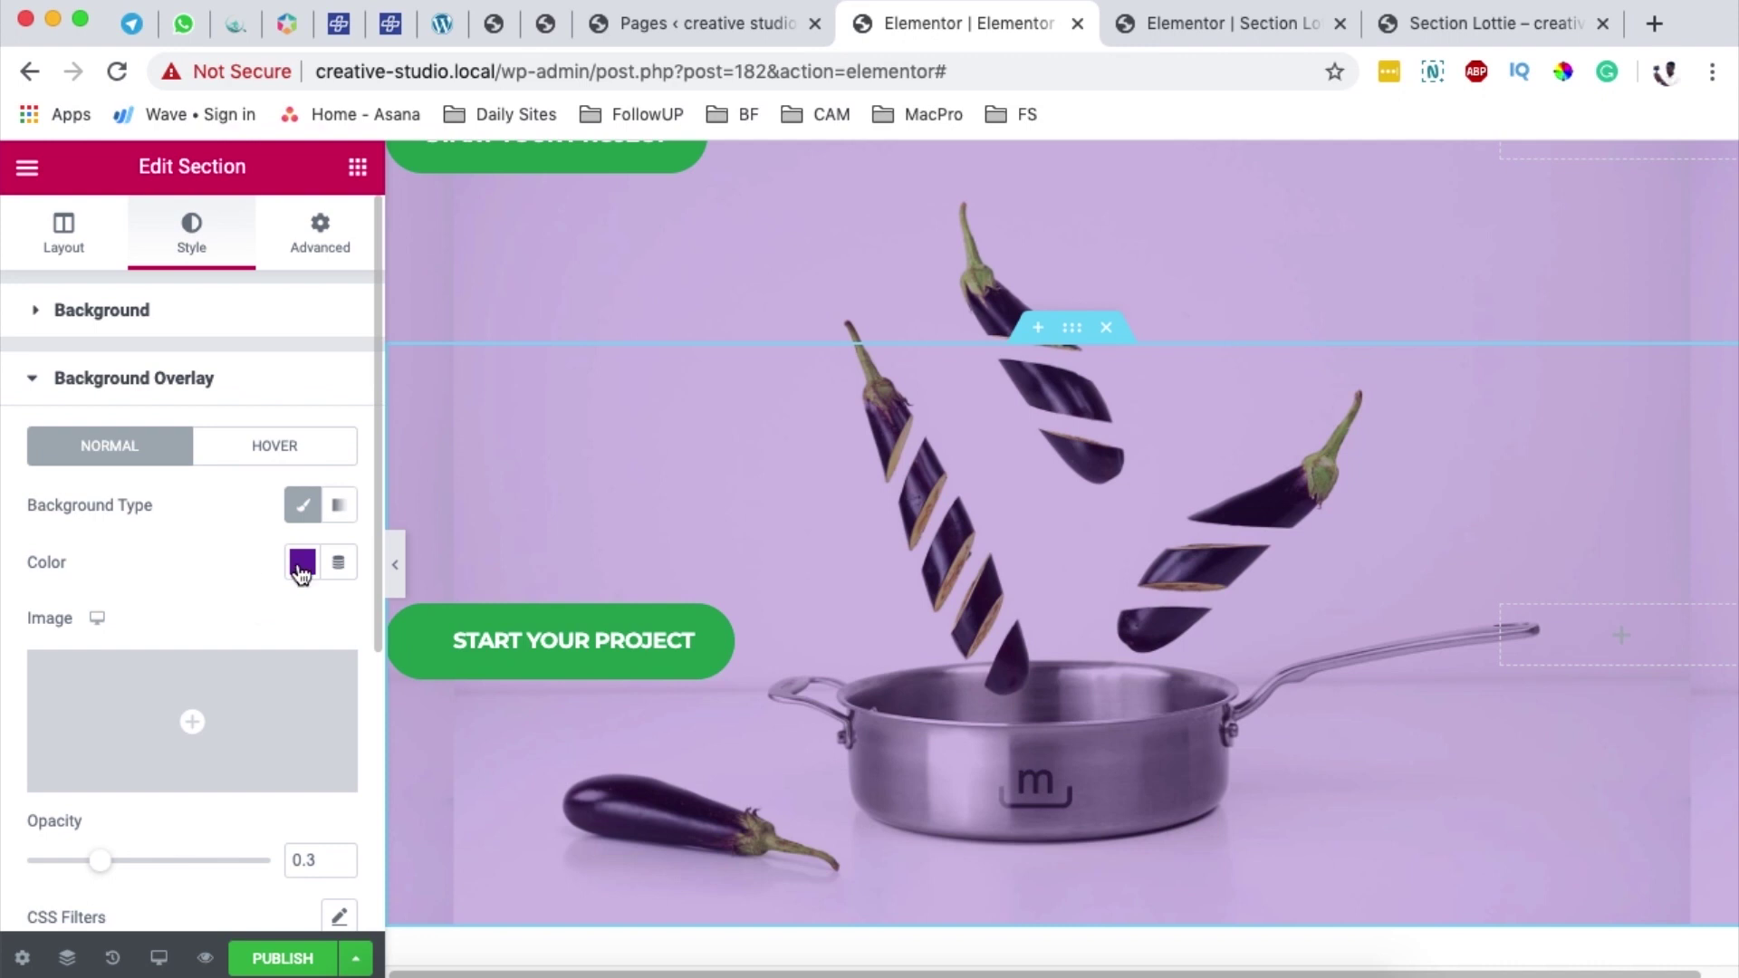
left_click(1405, 25)
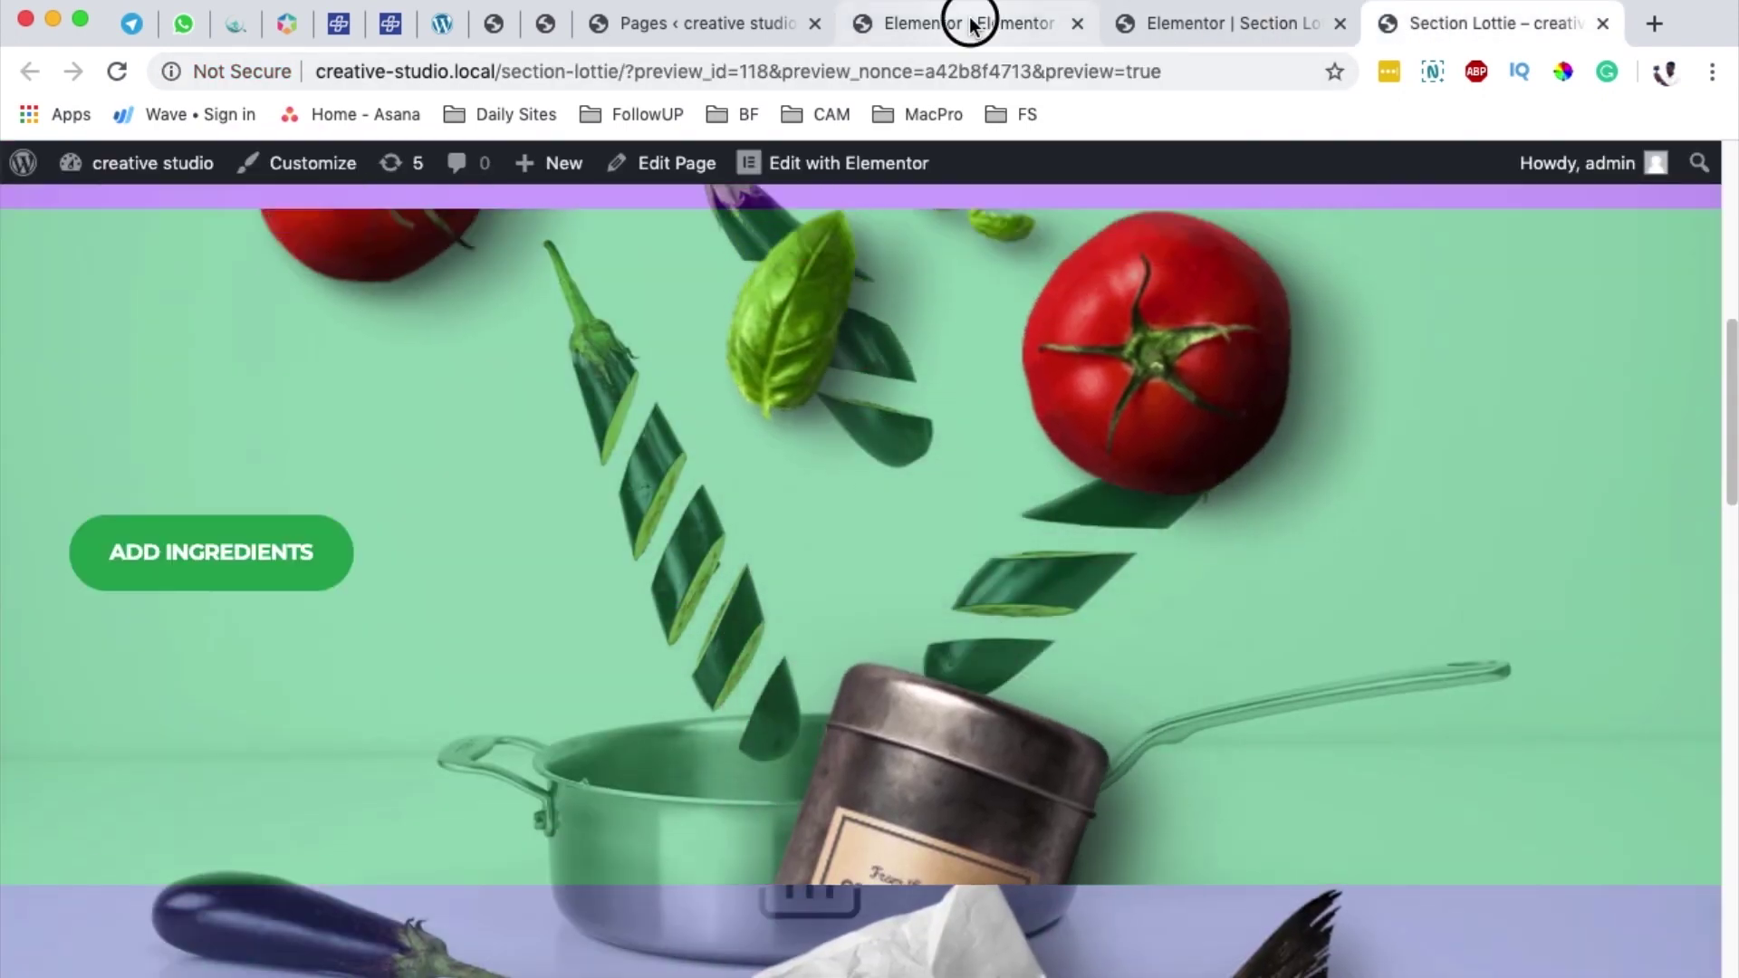
left_click(982, 24)
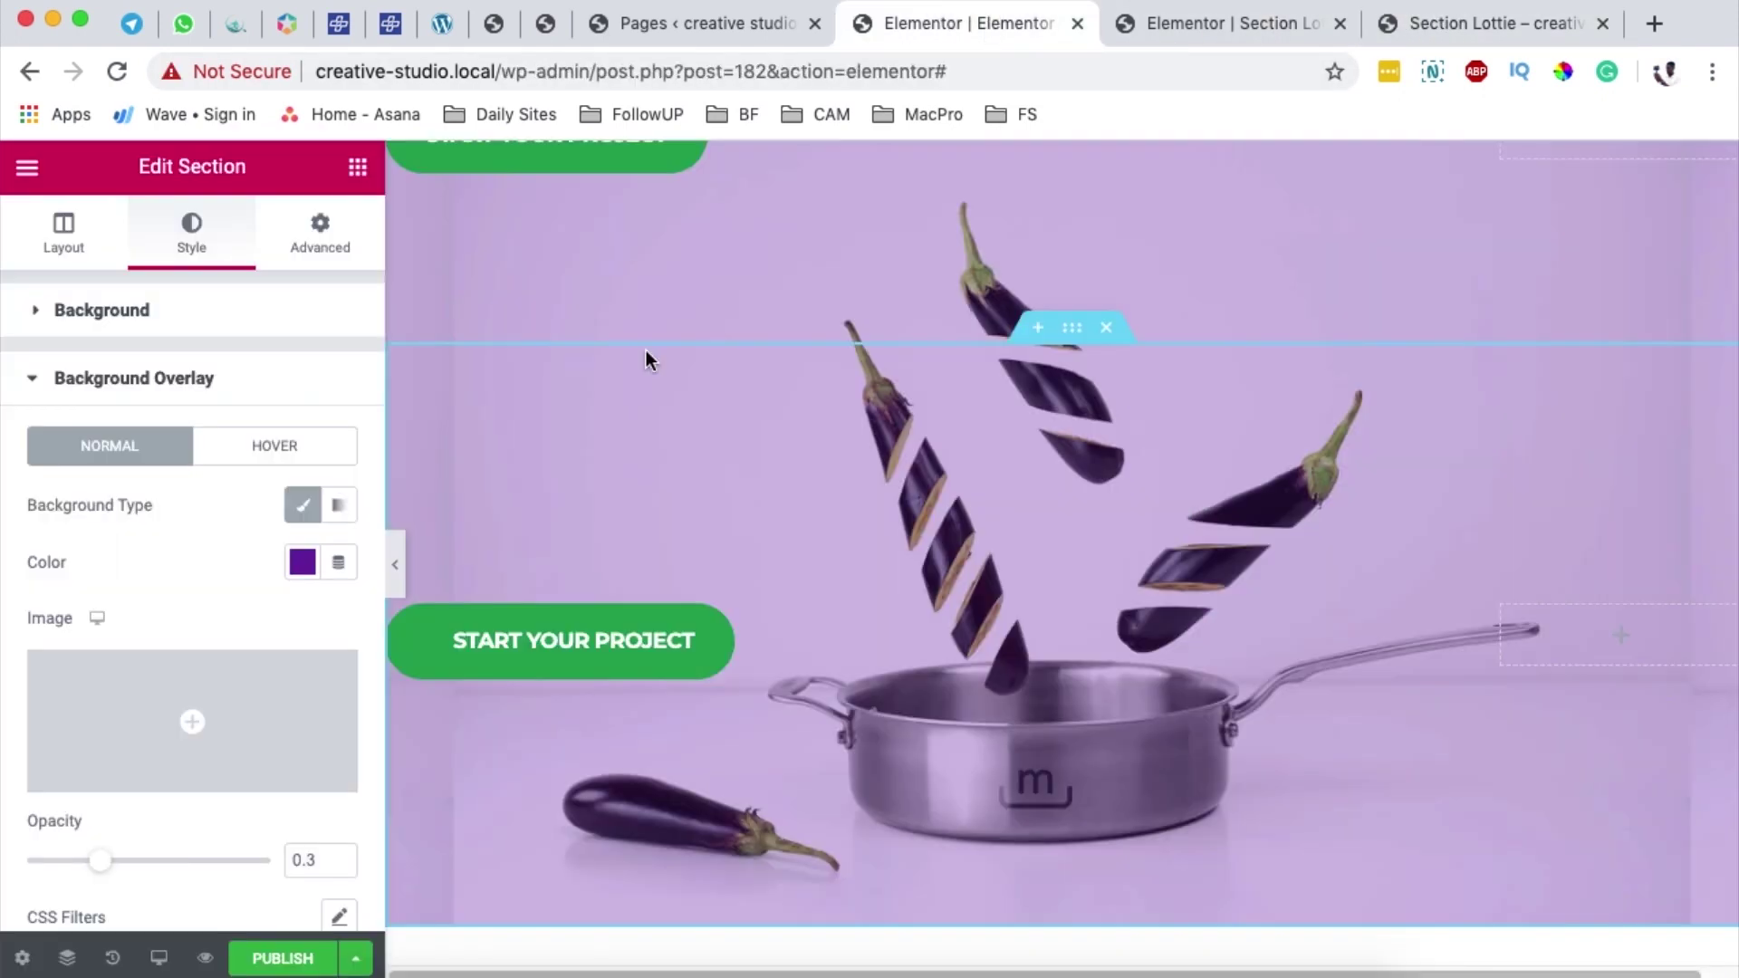
left_click(302, 561)
left_click(558, 381)
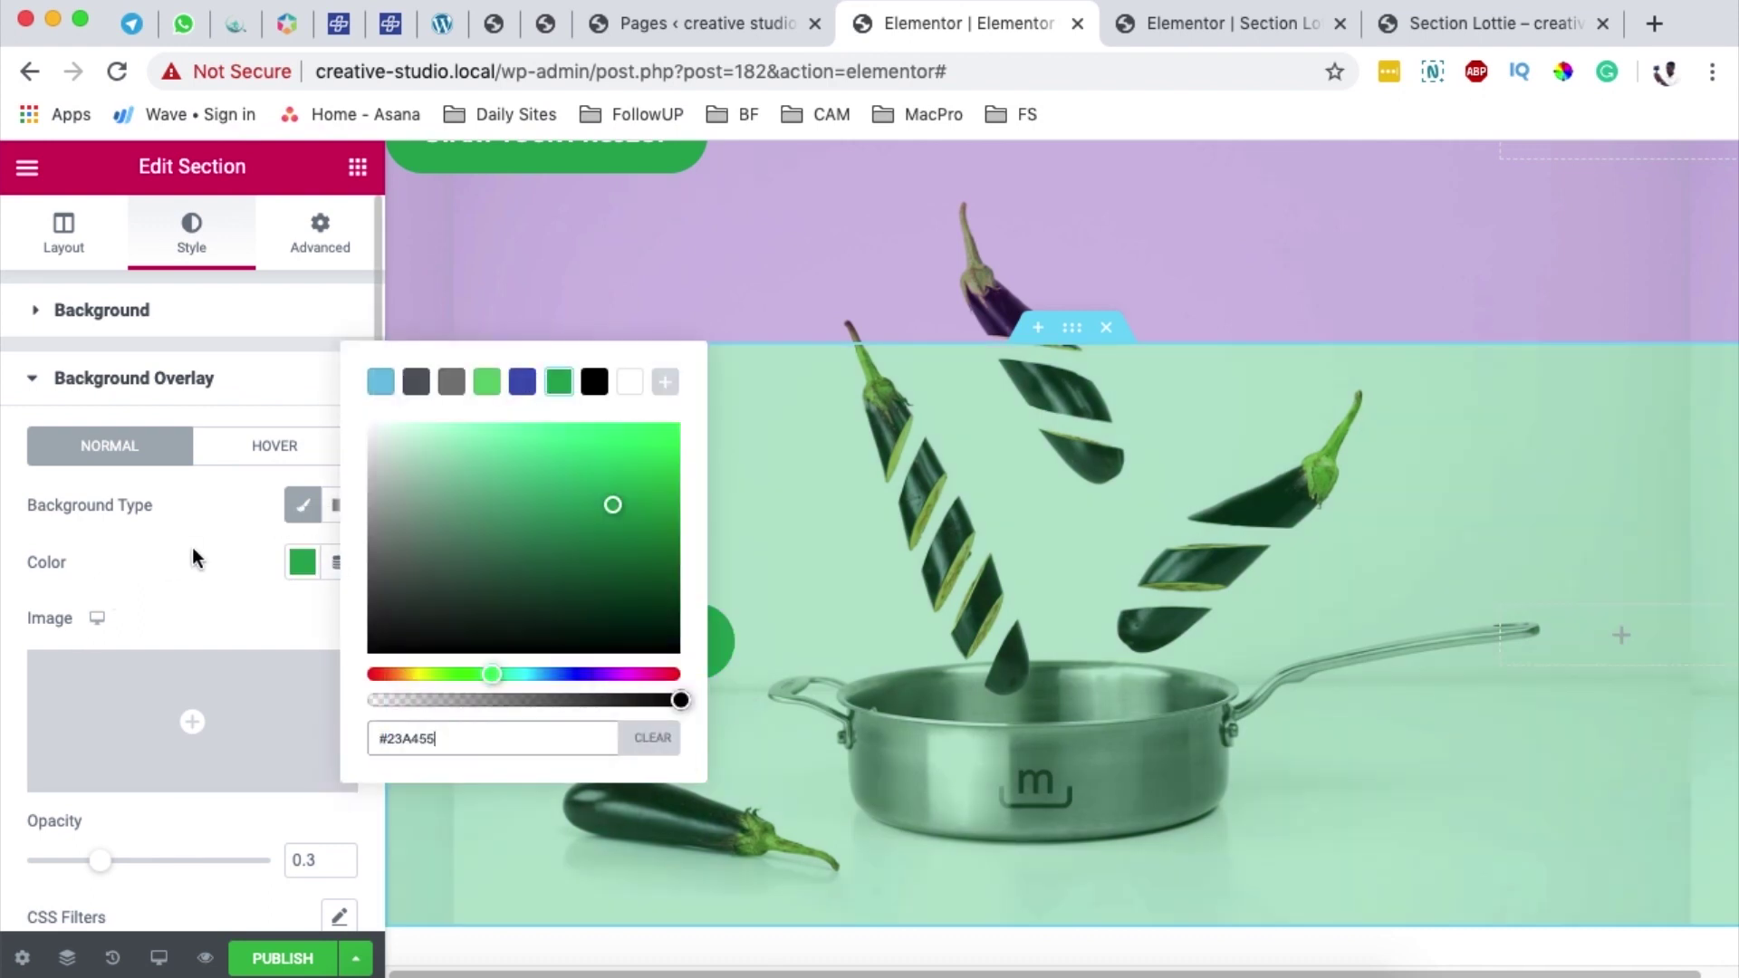
left_click(254, 592)
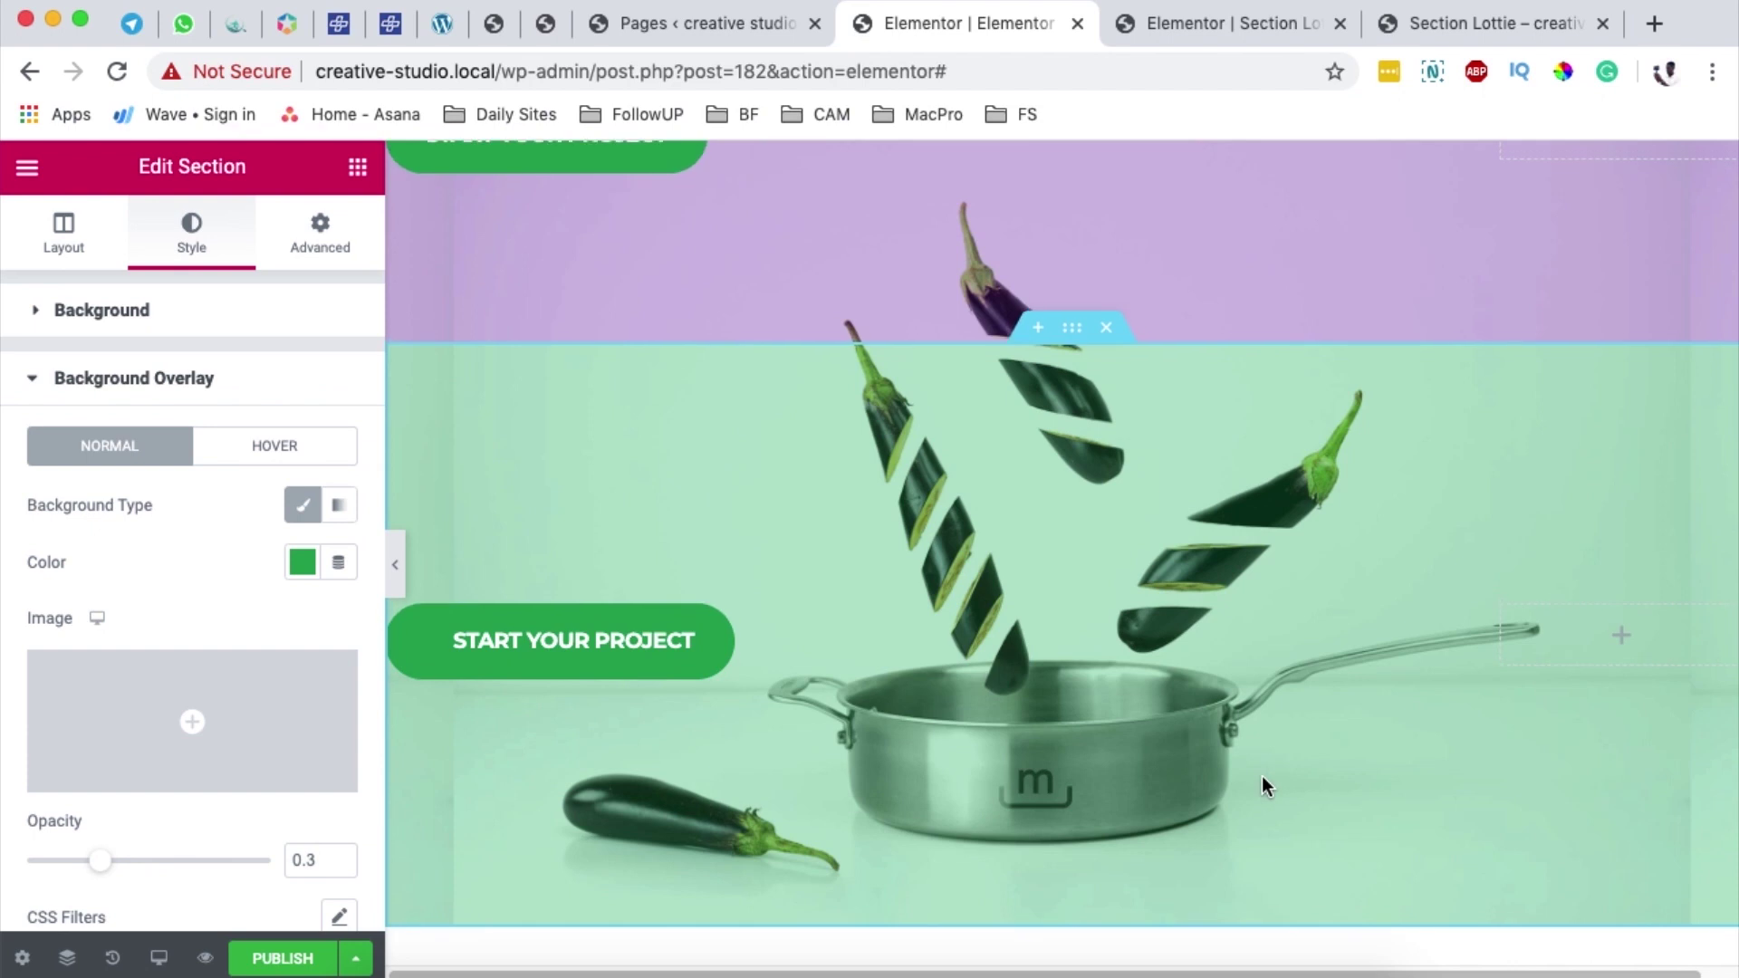
Enable the Premium Ken Burns Effect on the green section and add one image item to it
left_click(42, 258)
scroll(315, 782, "down", 10)
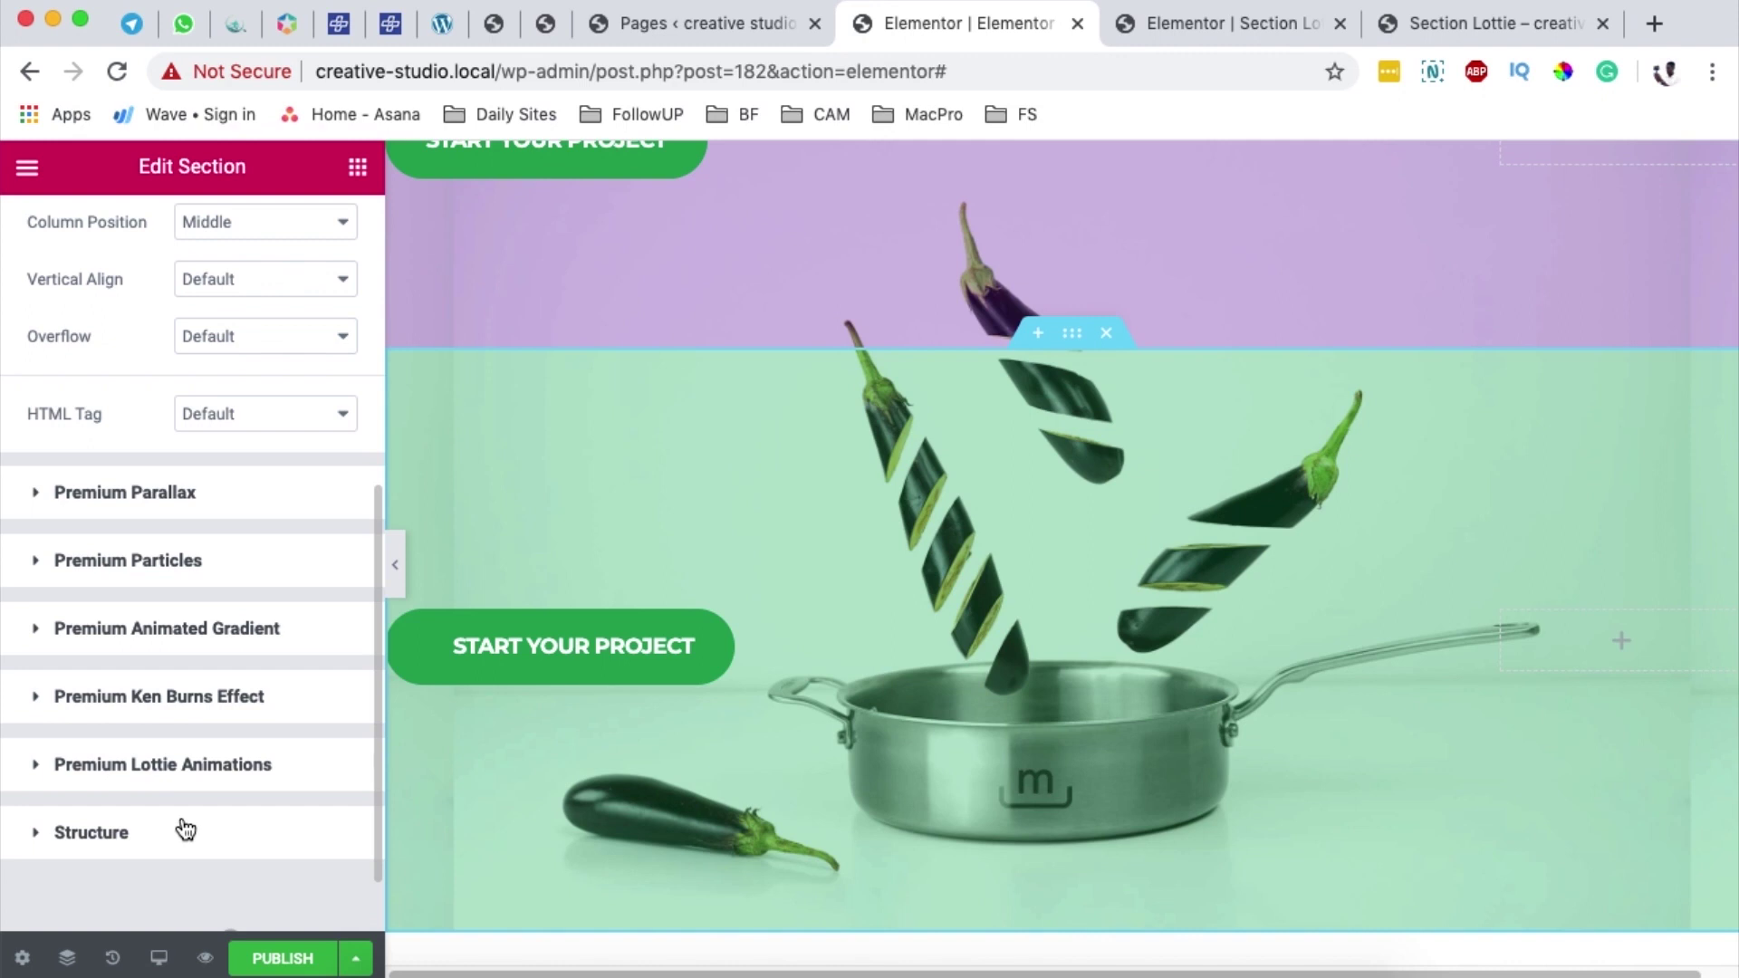
left_click(186, 705)
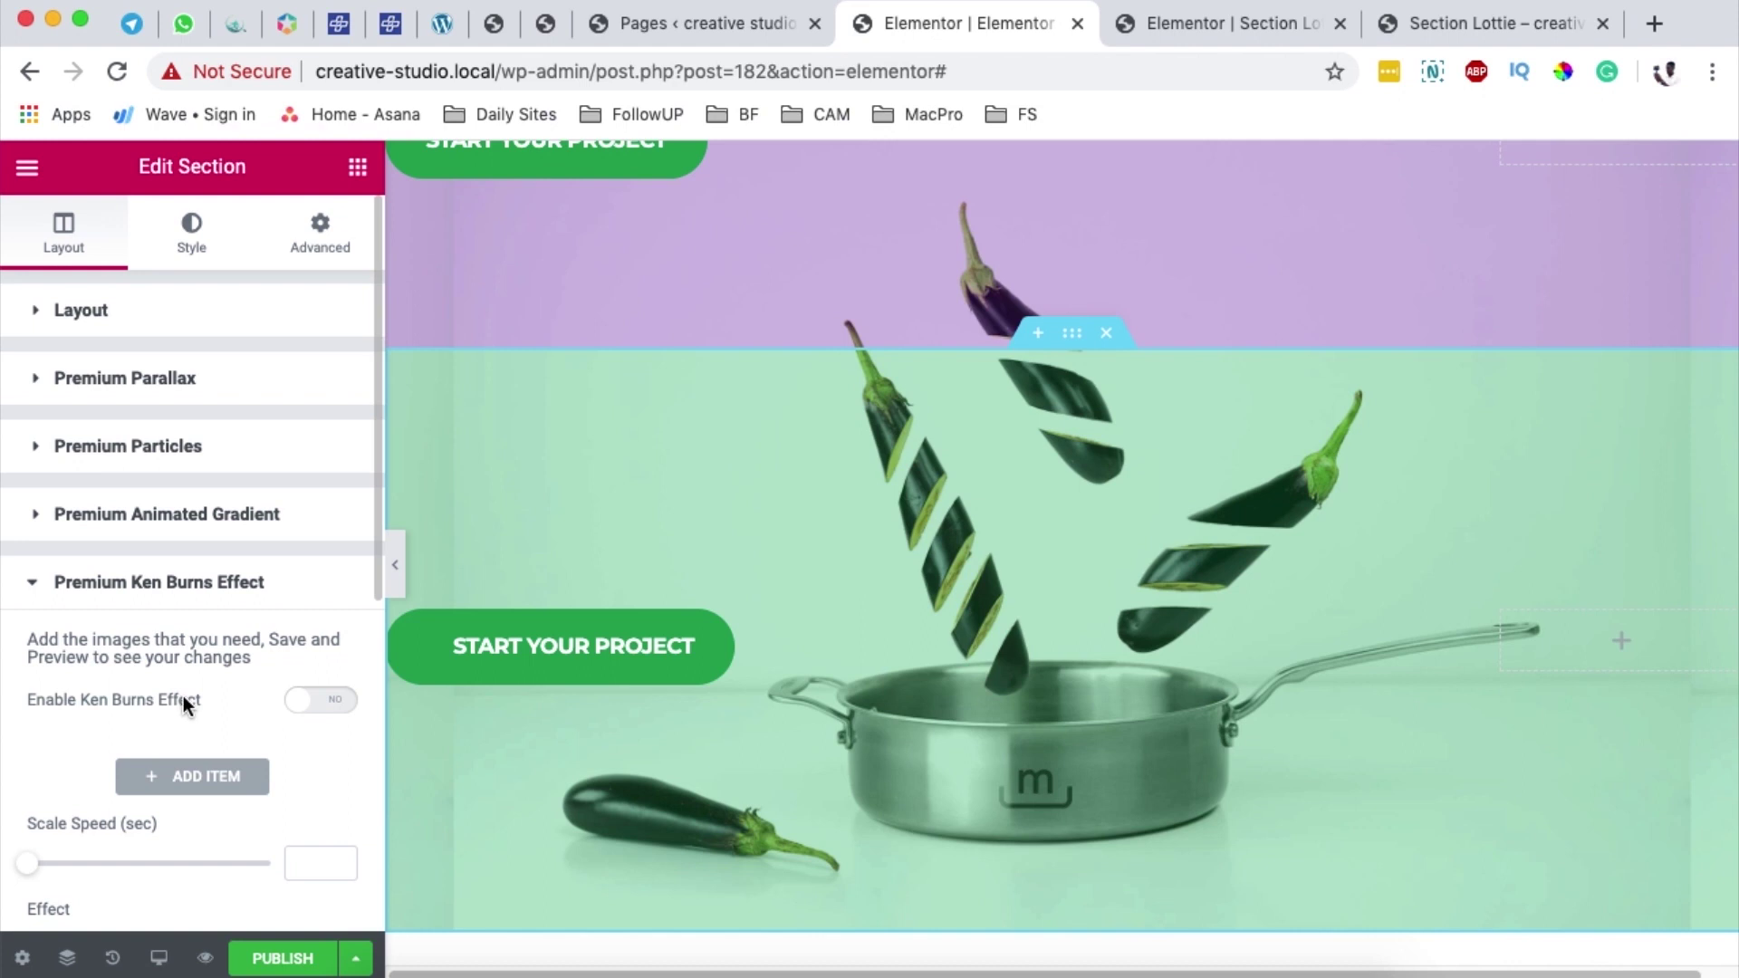
left_click(331, 700)
scroll(313, 769, "down", 2)
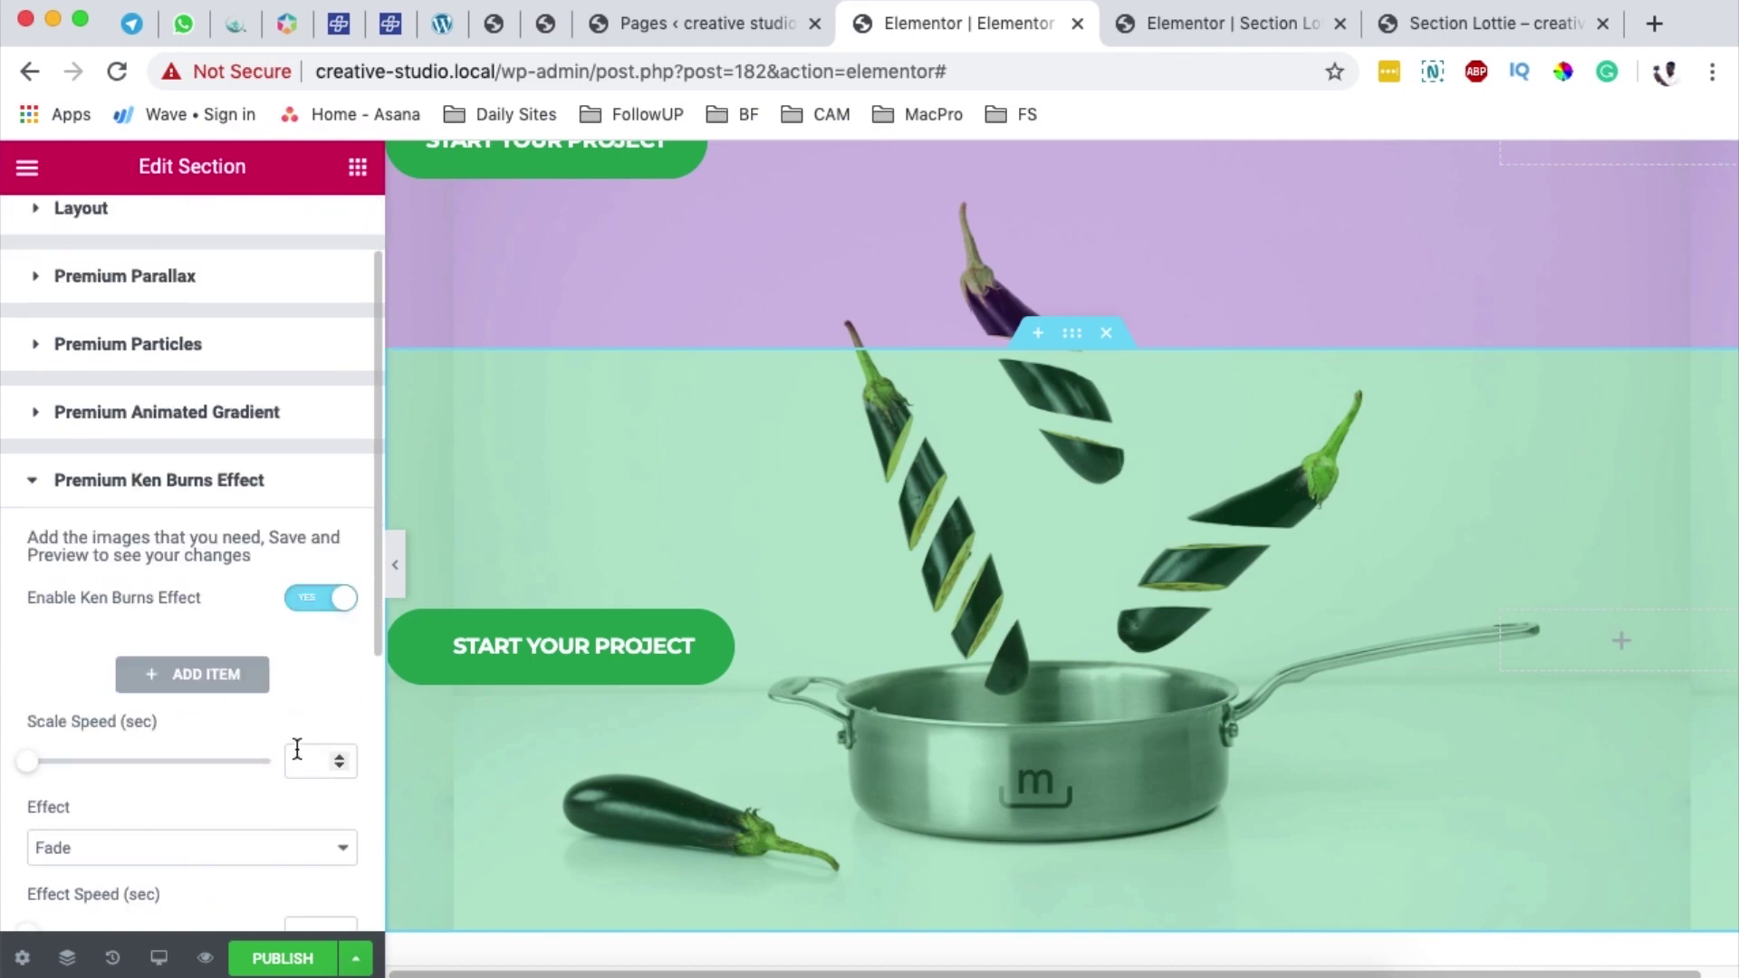
left_click(194, 681)
left_click(172, 364)
left_click(192, 365)
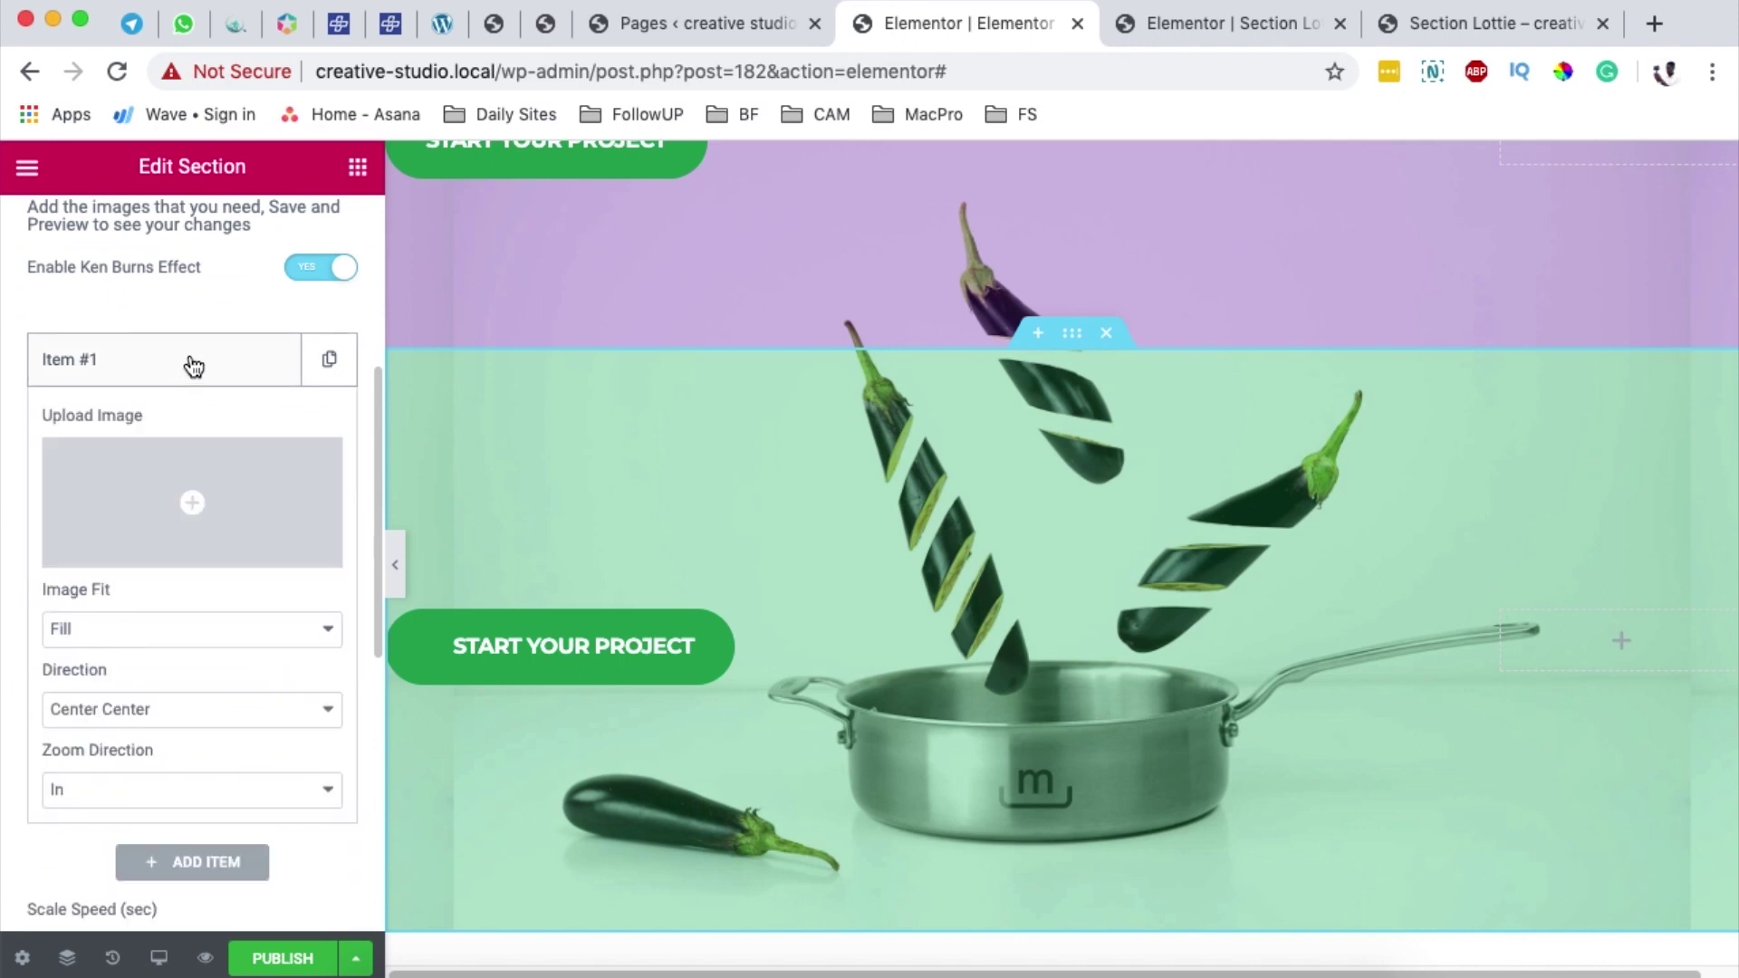
Add a second Ken Burns item, delete it and reopen the settings of Item #1
left_click(193, 365)
left_click(186, 426)
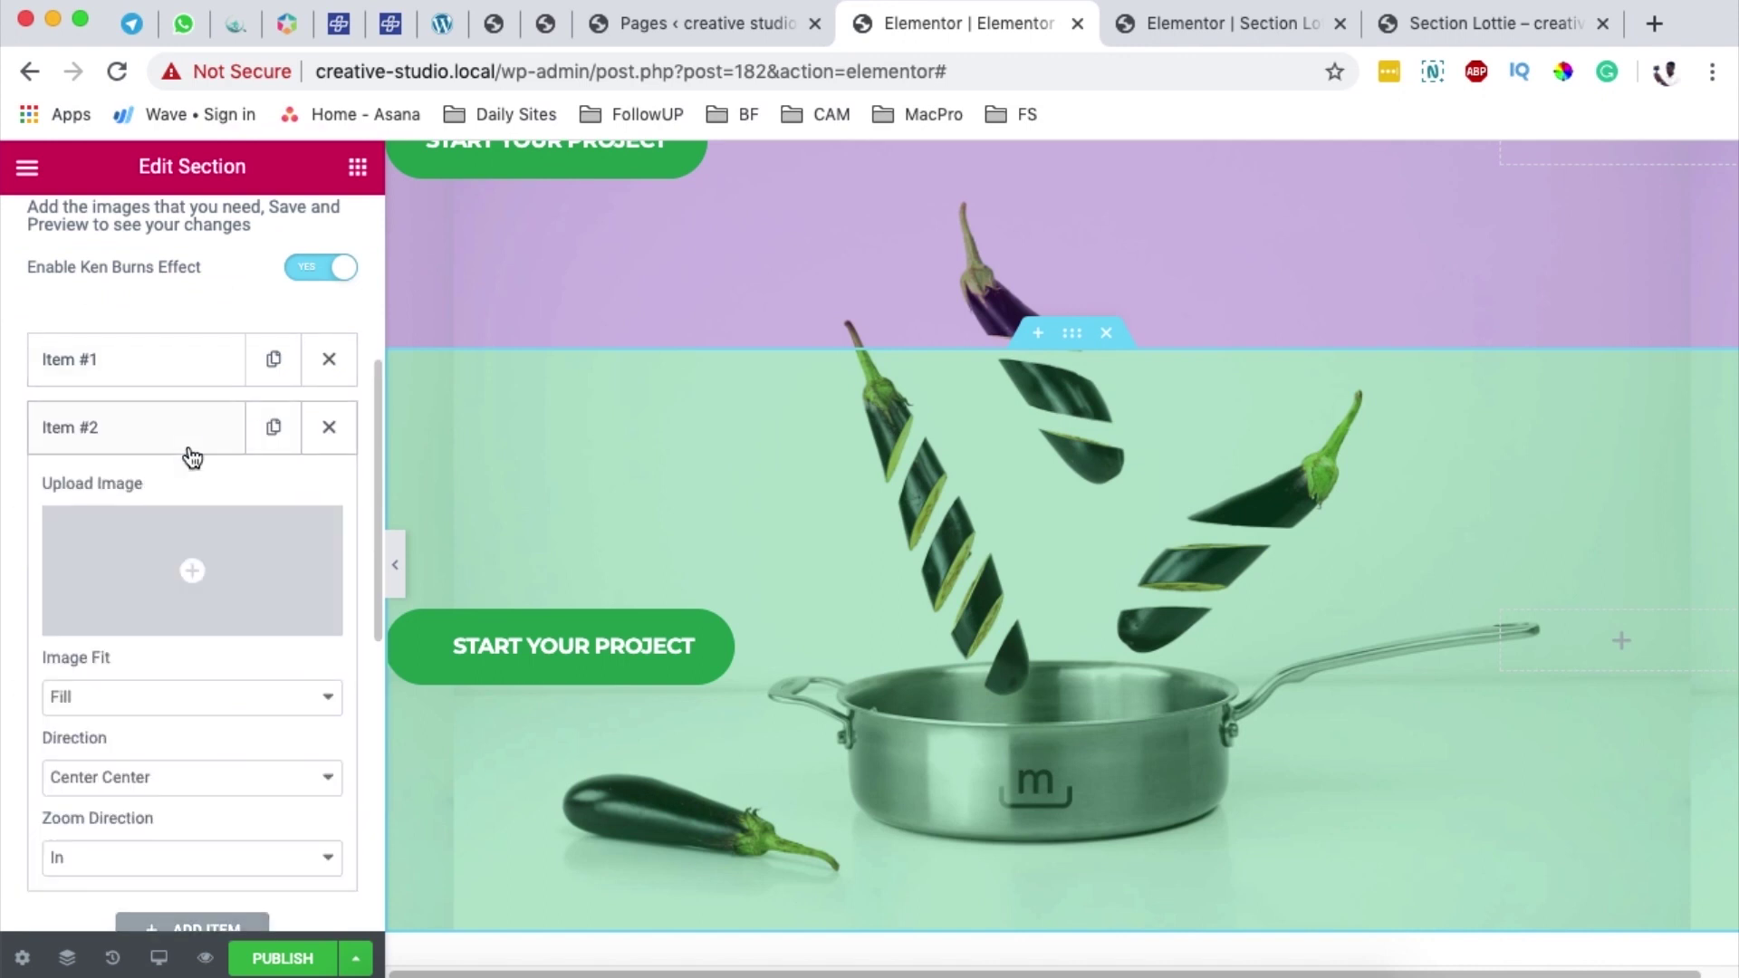
left_click(179, 429)
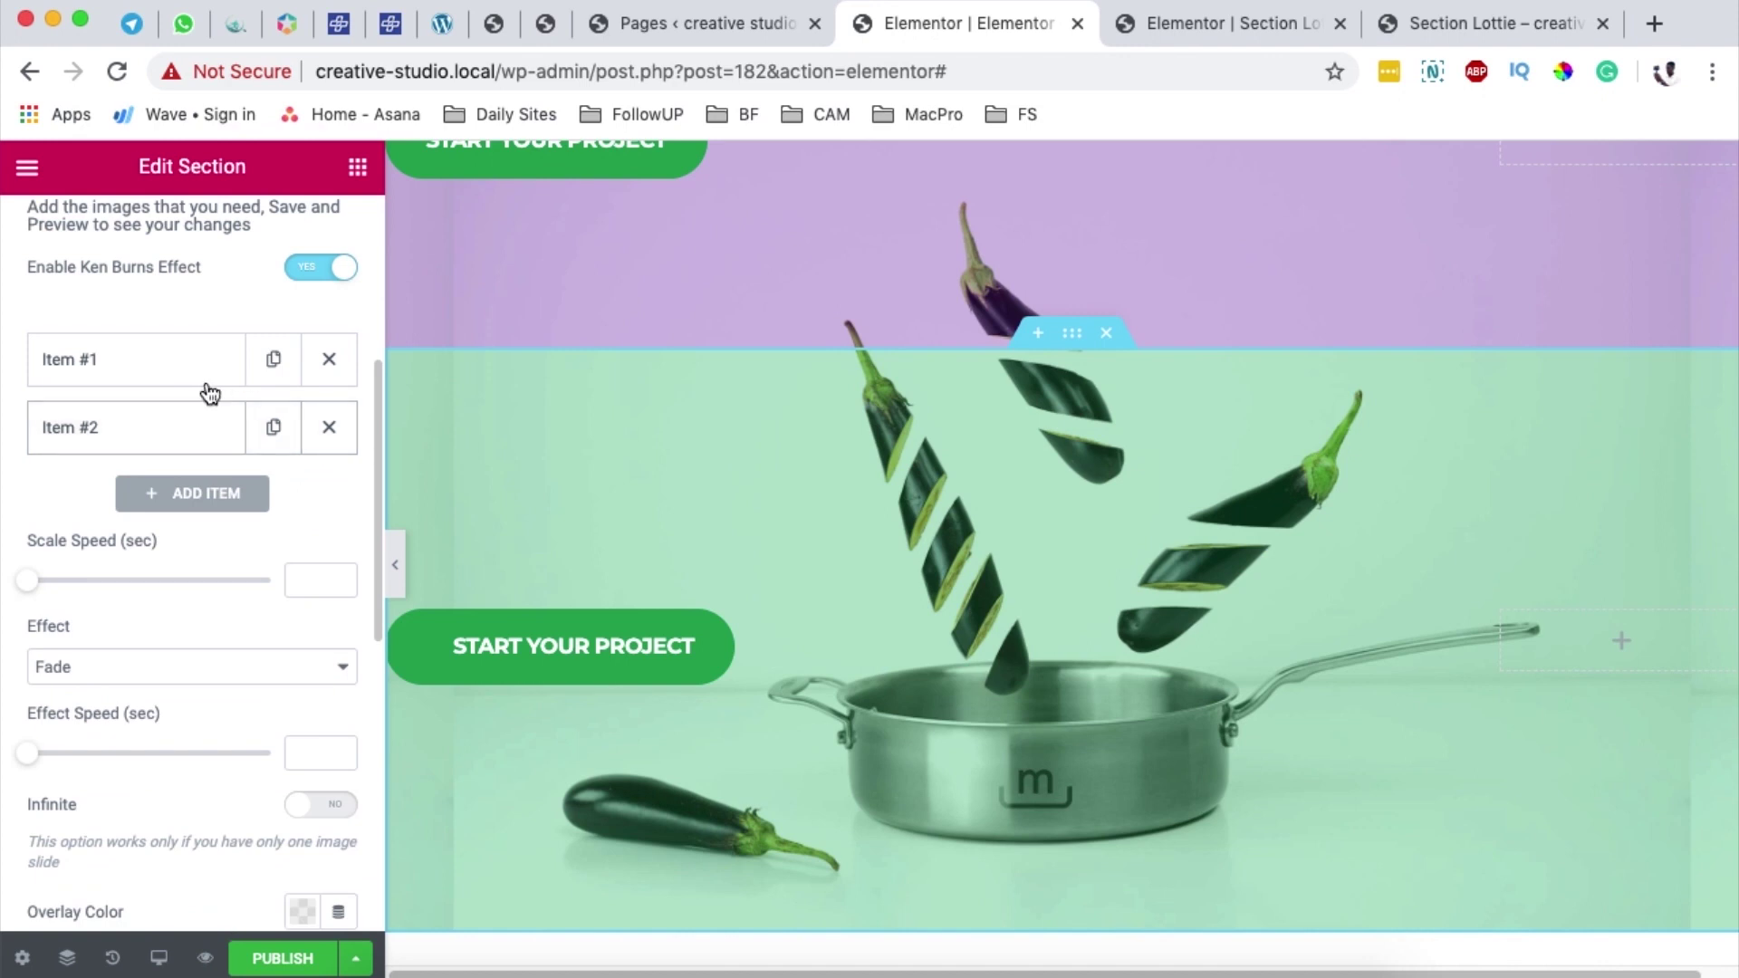
left_click(329, 426)
left_click(123, 373)
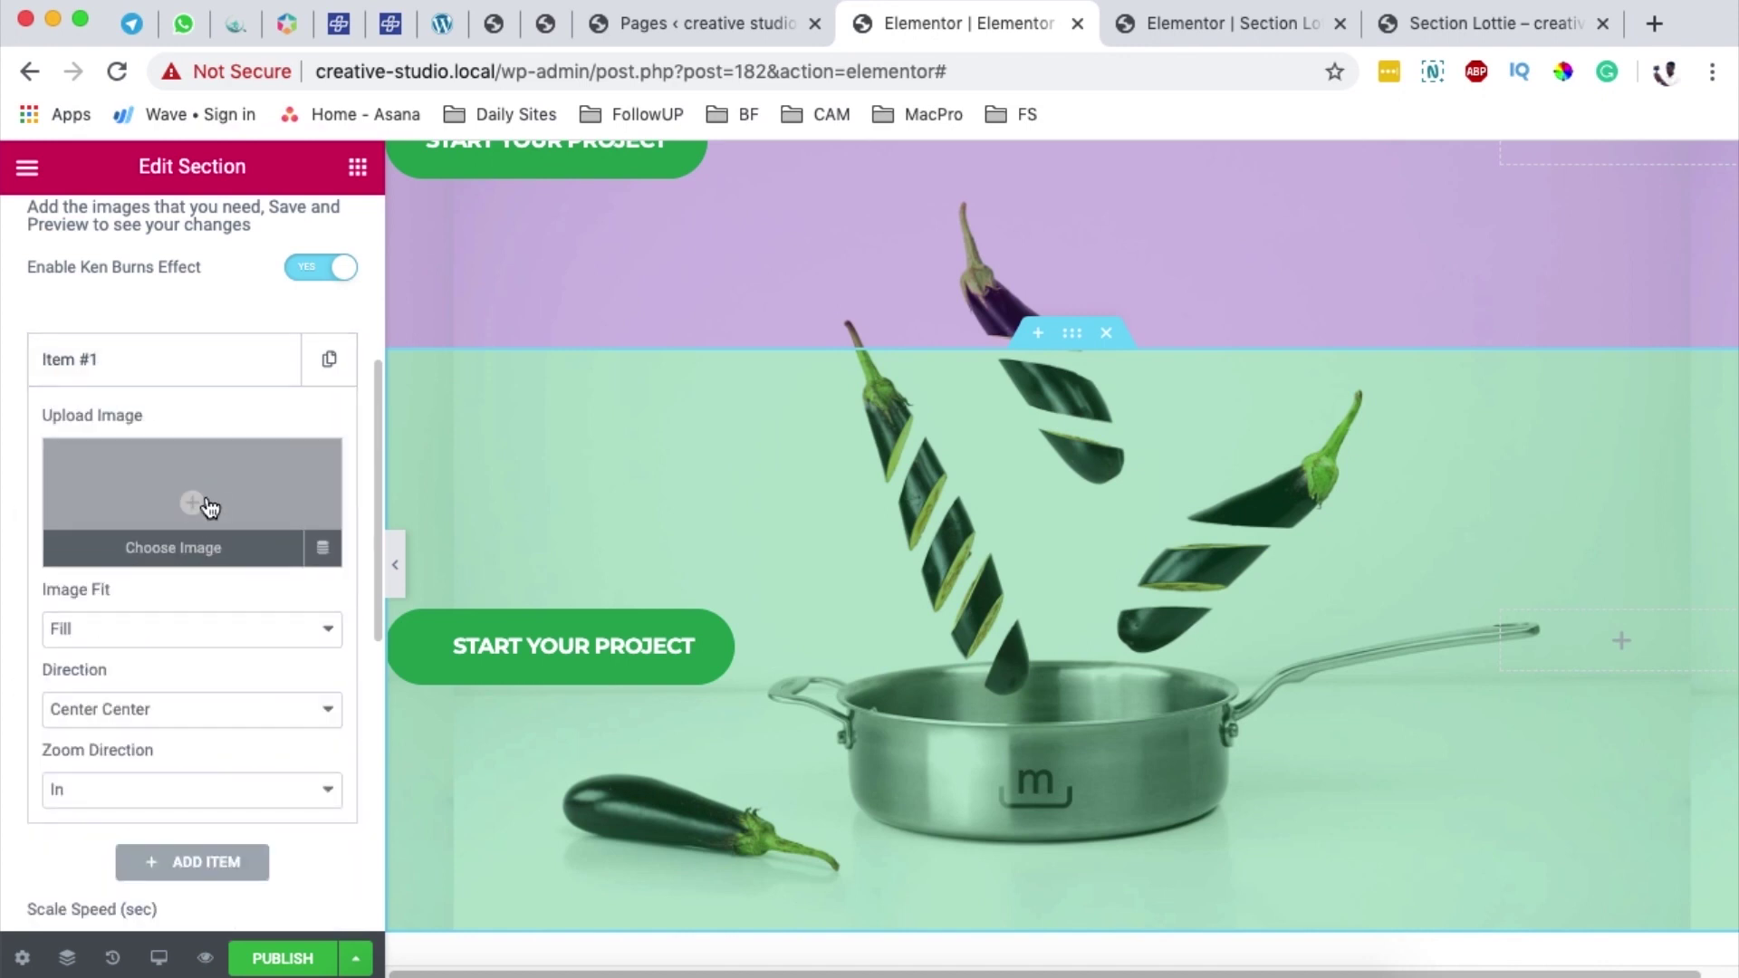
Compare with the reference page, then enable the Ken Burns Effect and replace Item #1's image with tomato-mint-1.png from the media library
left_click(1481, 29)
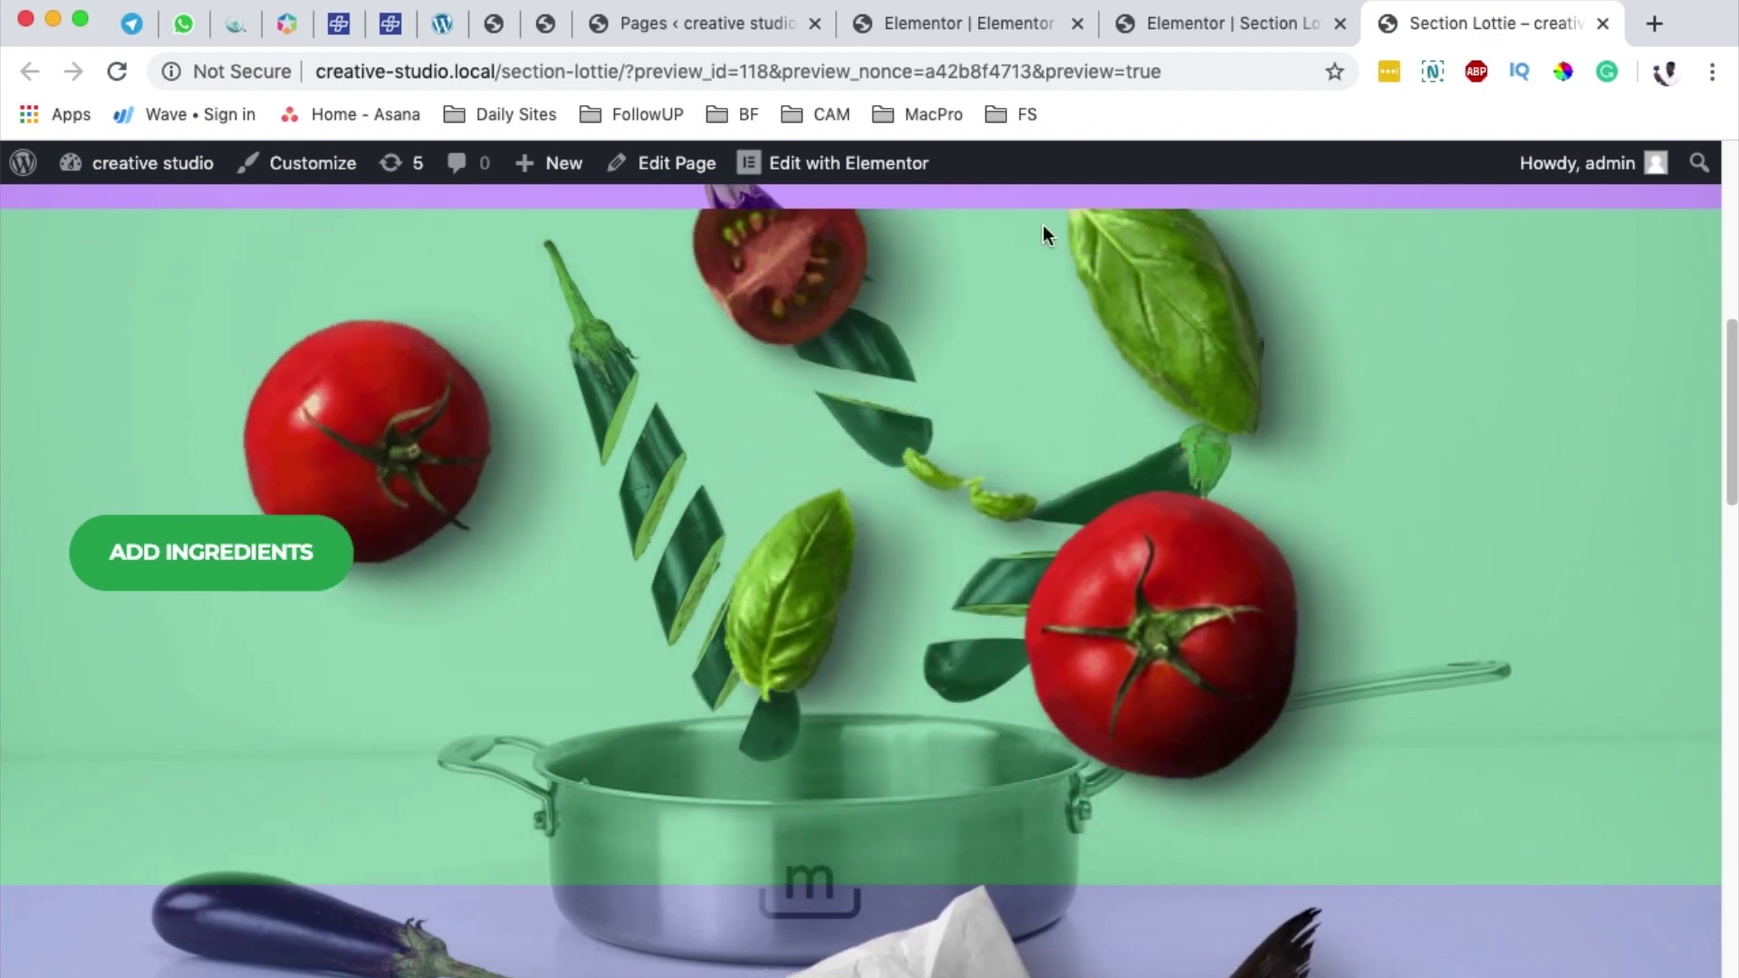
left_click(1226, 25)
left_click(910, 27)
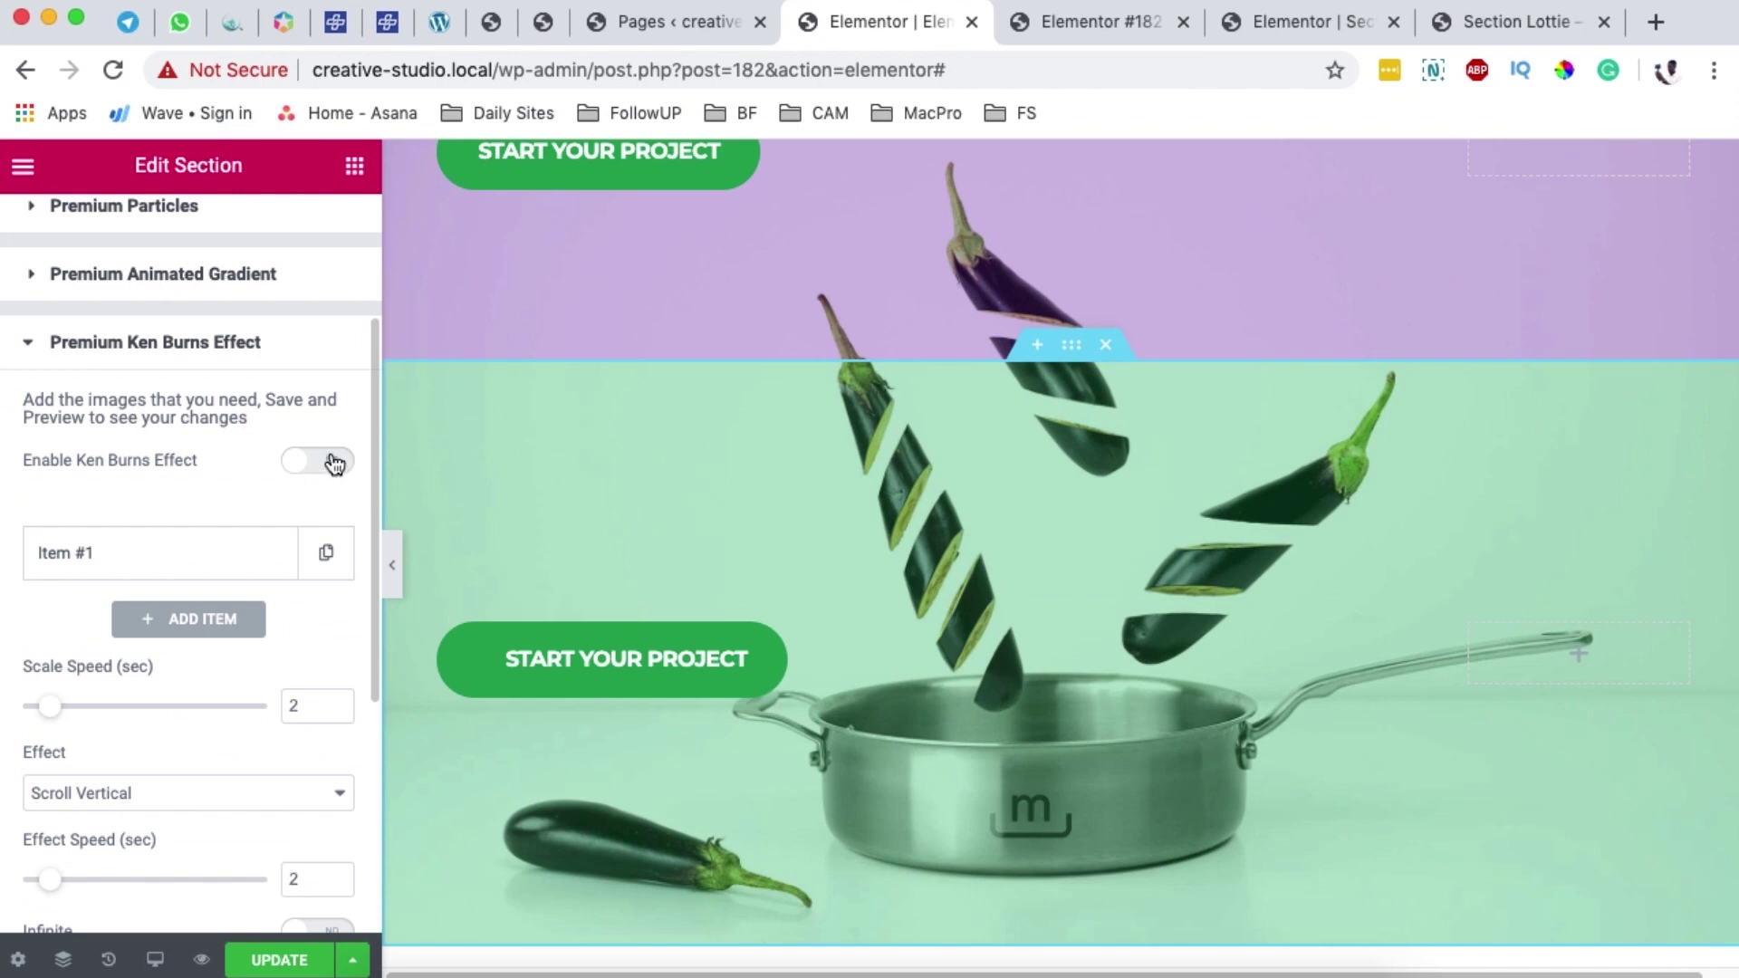
left_click(334, 462)
left_click(153, 563)
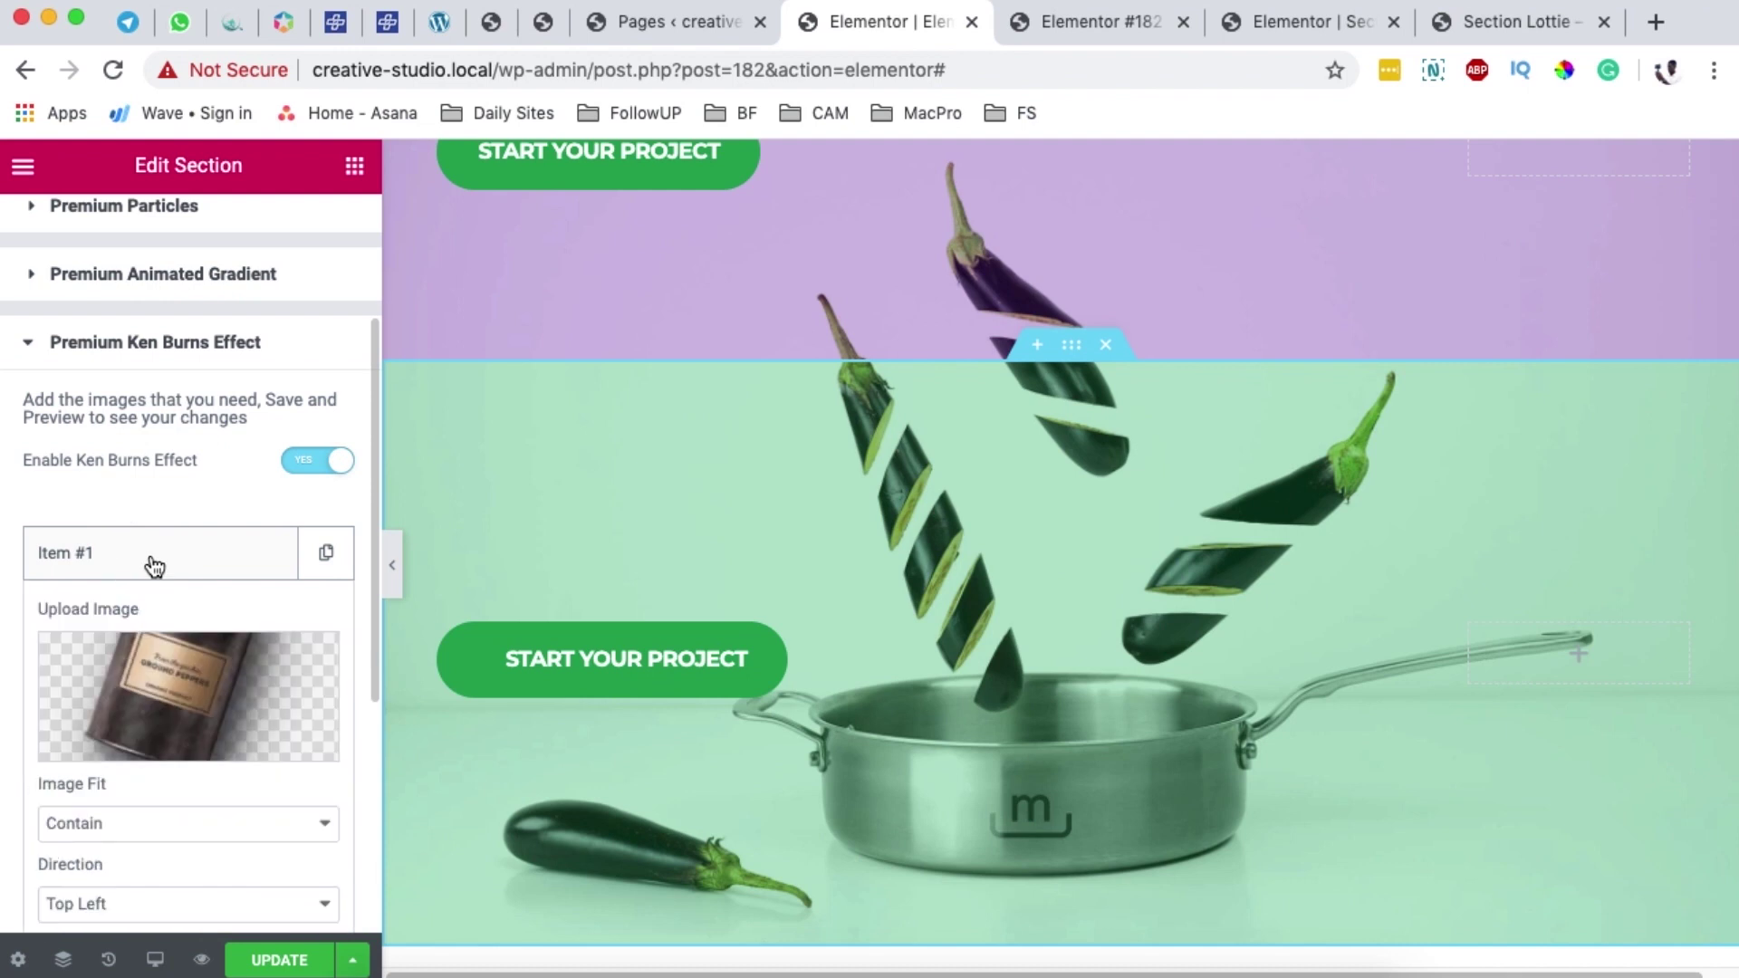
left_click(309, 666)
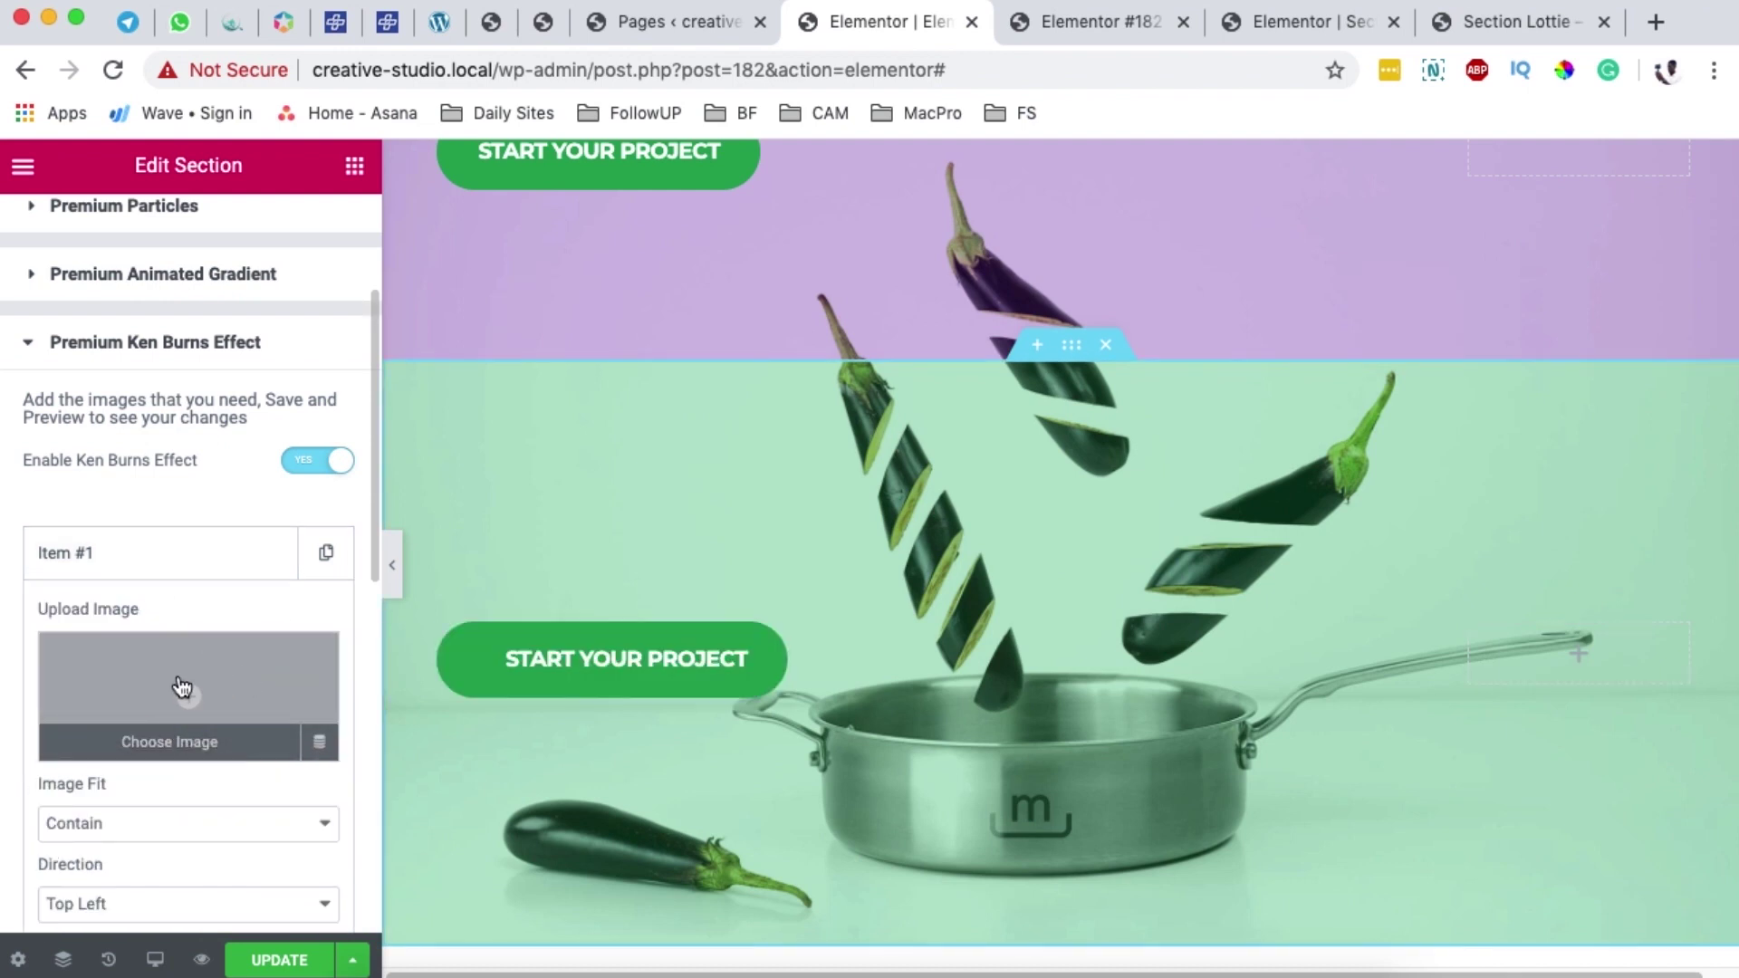
left_click(182, 686)
scroll(652, 697, "down", 8)
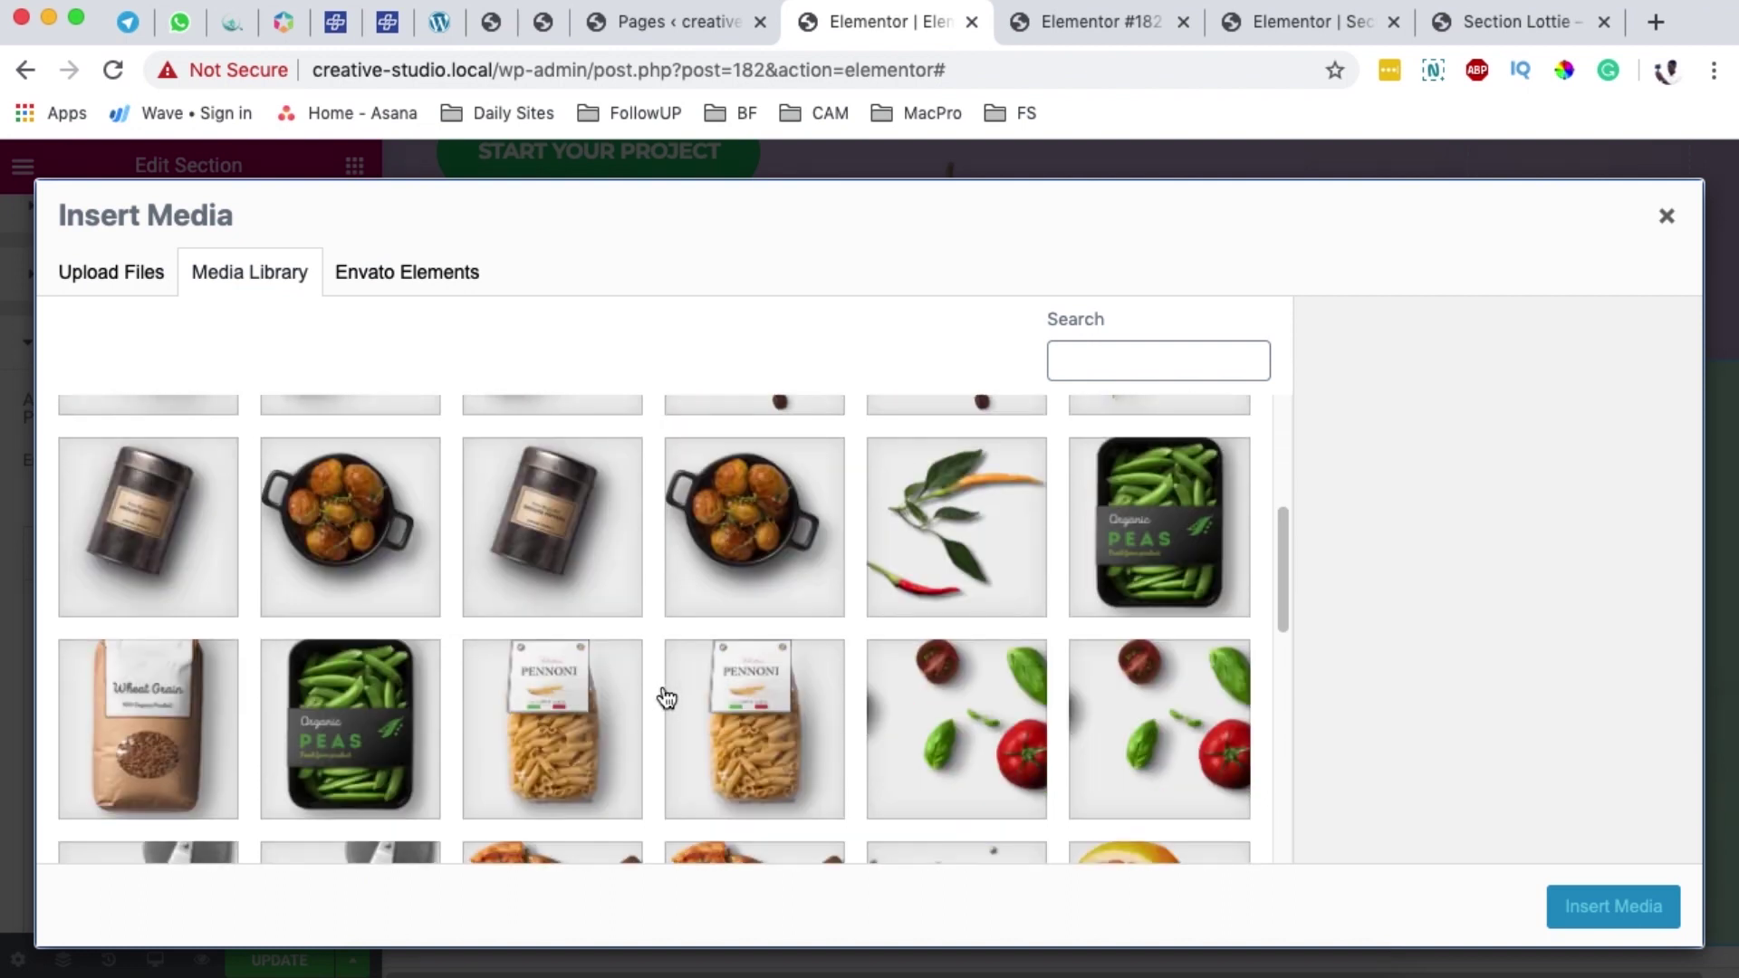
left_click(1050, 631)
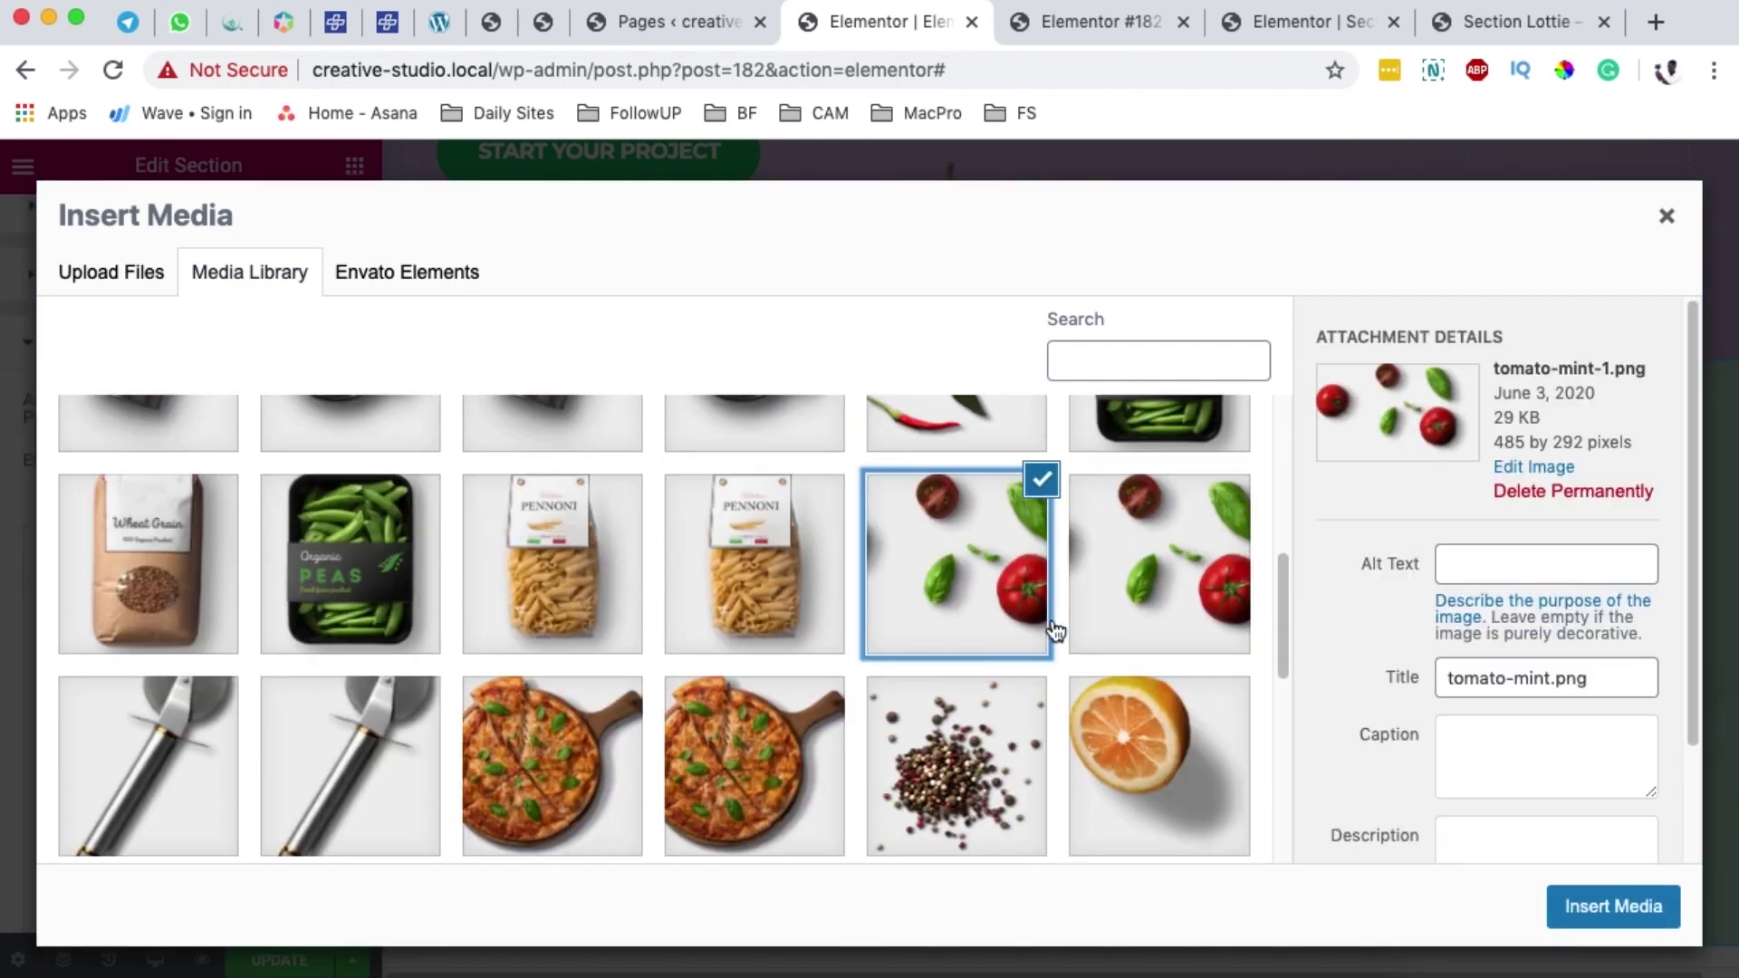
left_click(1613, 906)
Keep Item #1's image fit at Contain, set its direction to Center Right and collapse the item
scroll(272, 772, "down", 1)
scroll(358, 754, "down", 5)
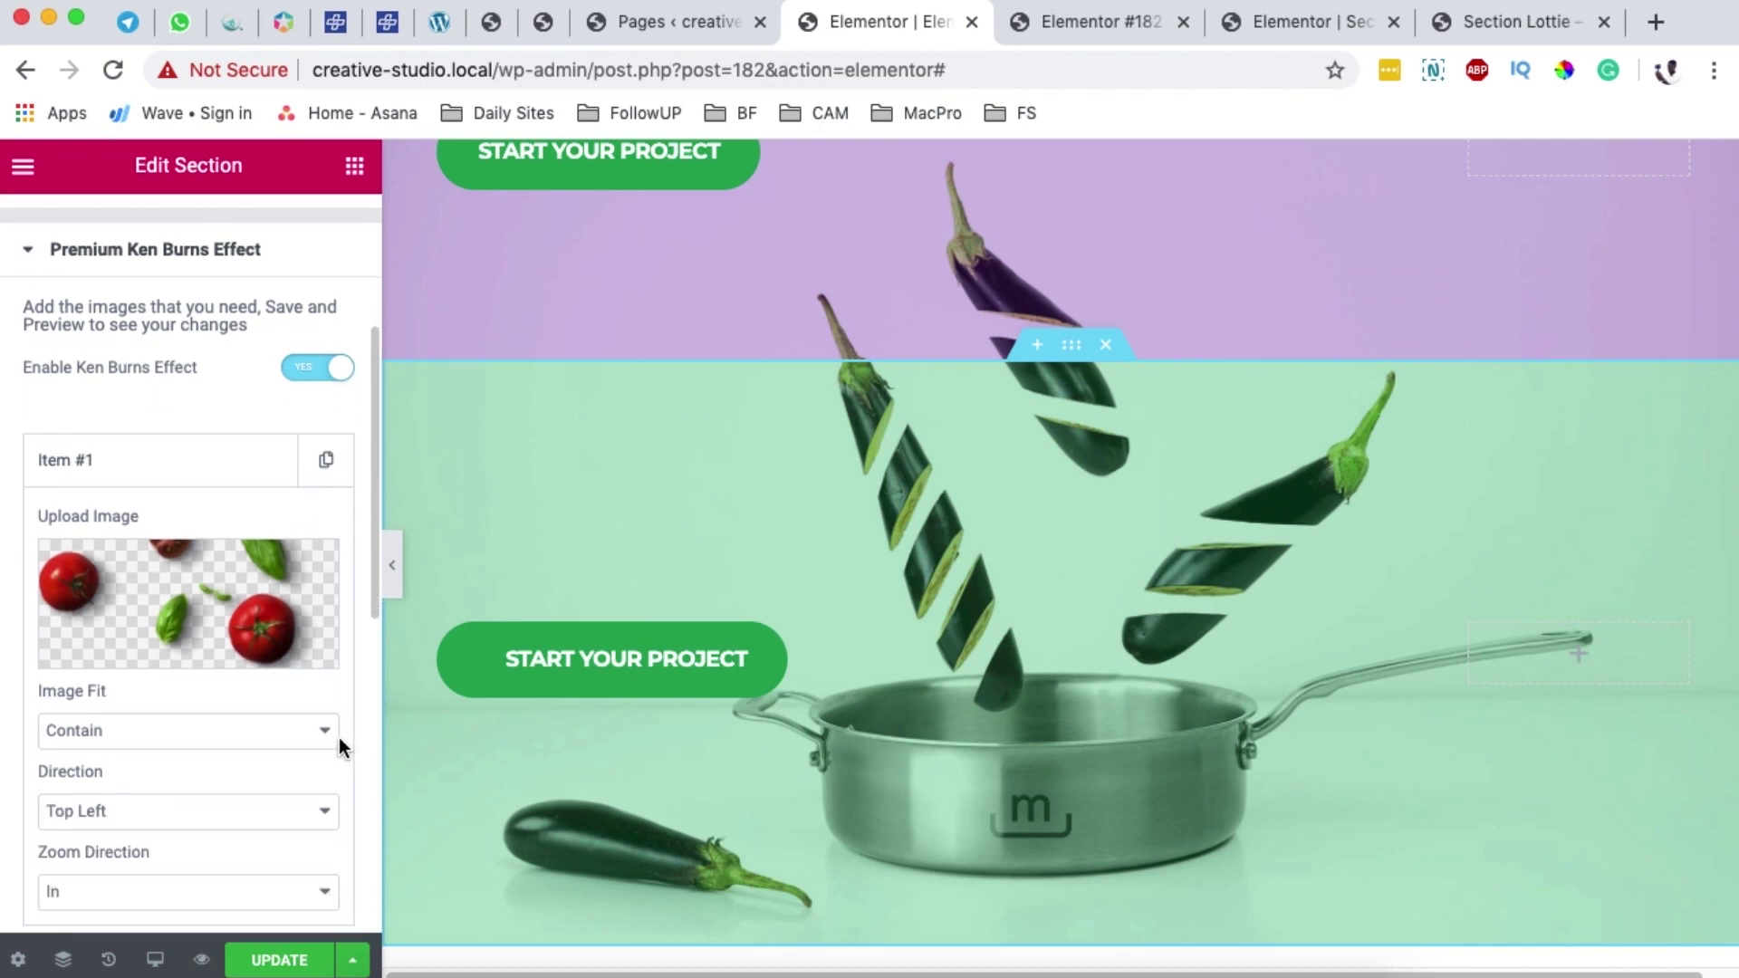
left_click(125, 704)
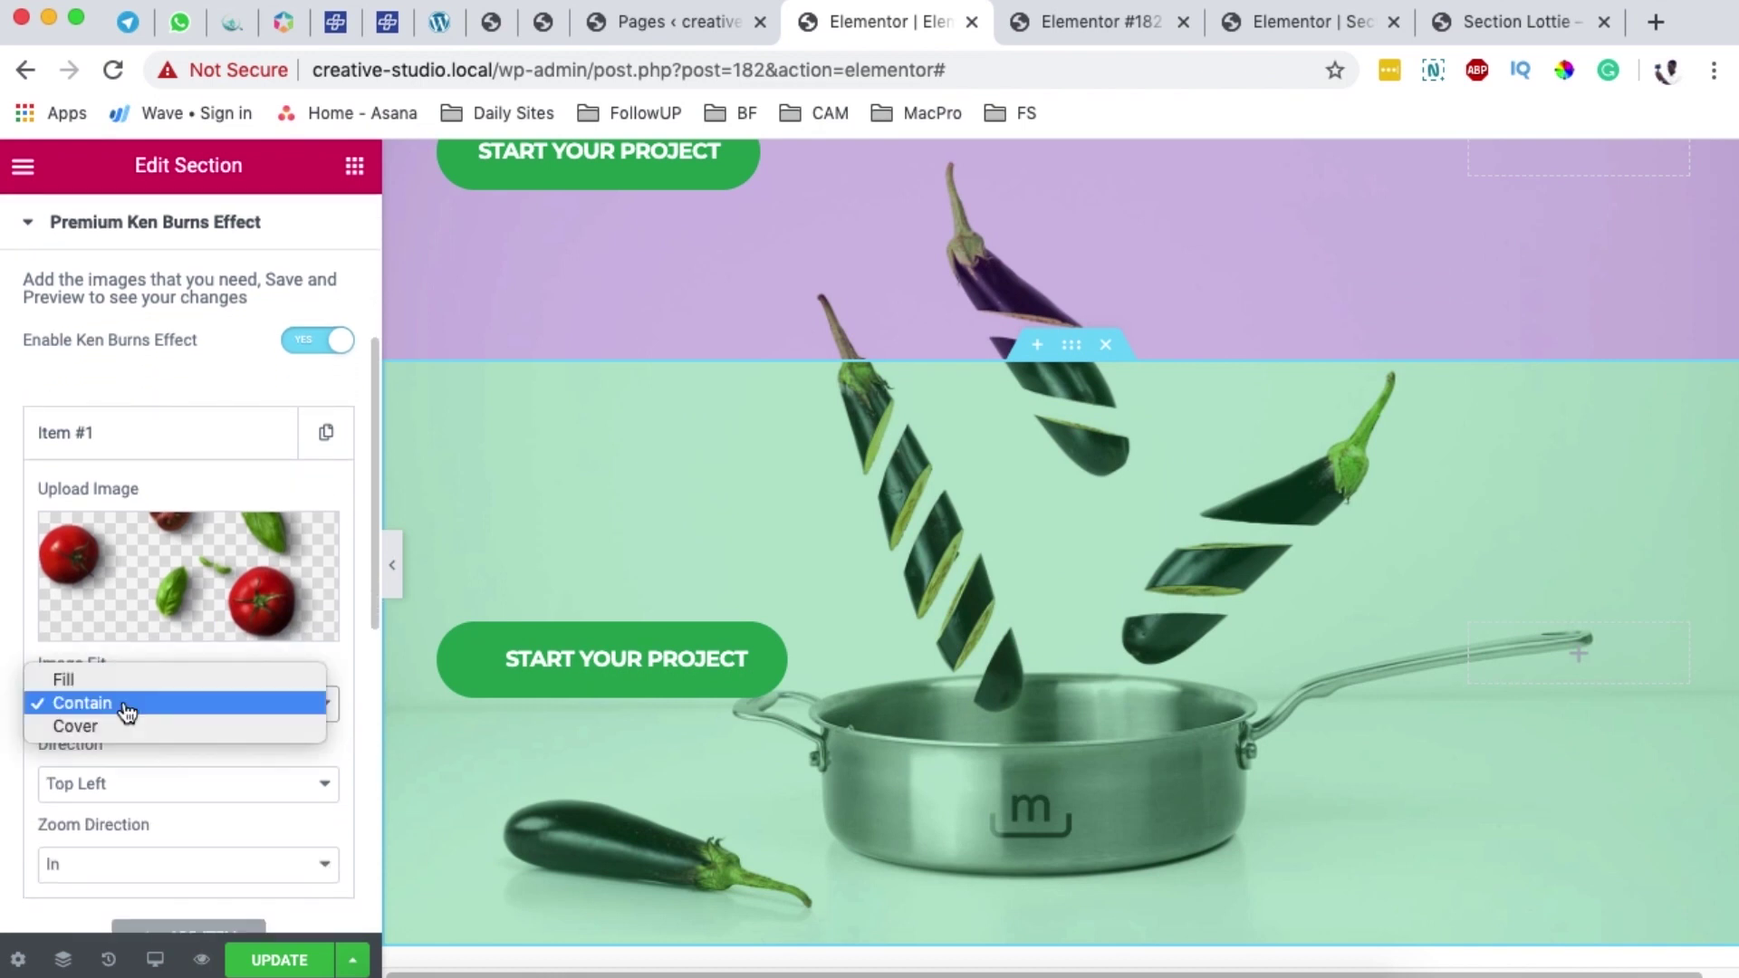
left_click(127, 712)
left_click(145, 784)
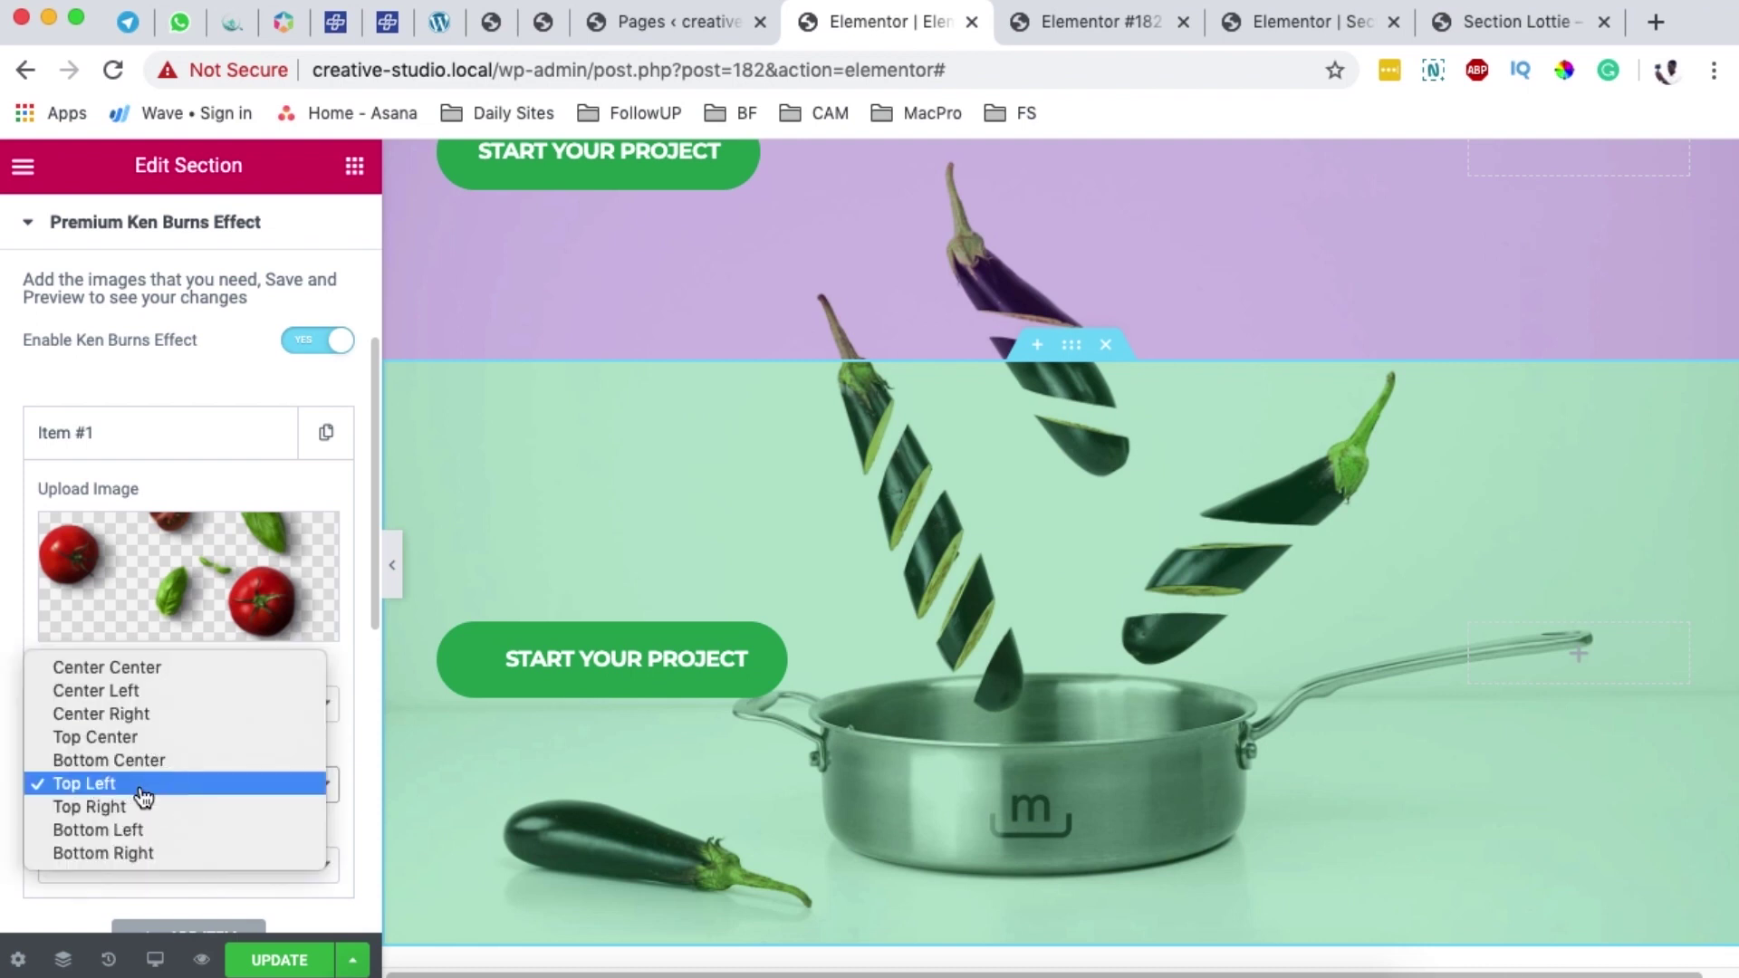
left_click(159, 718)
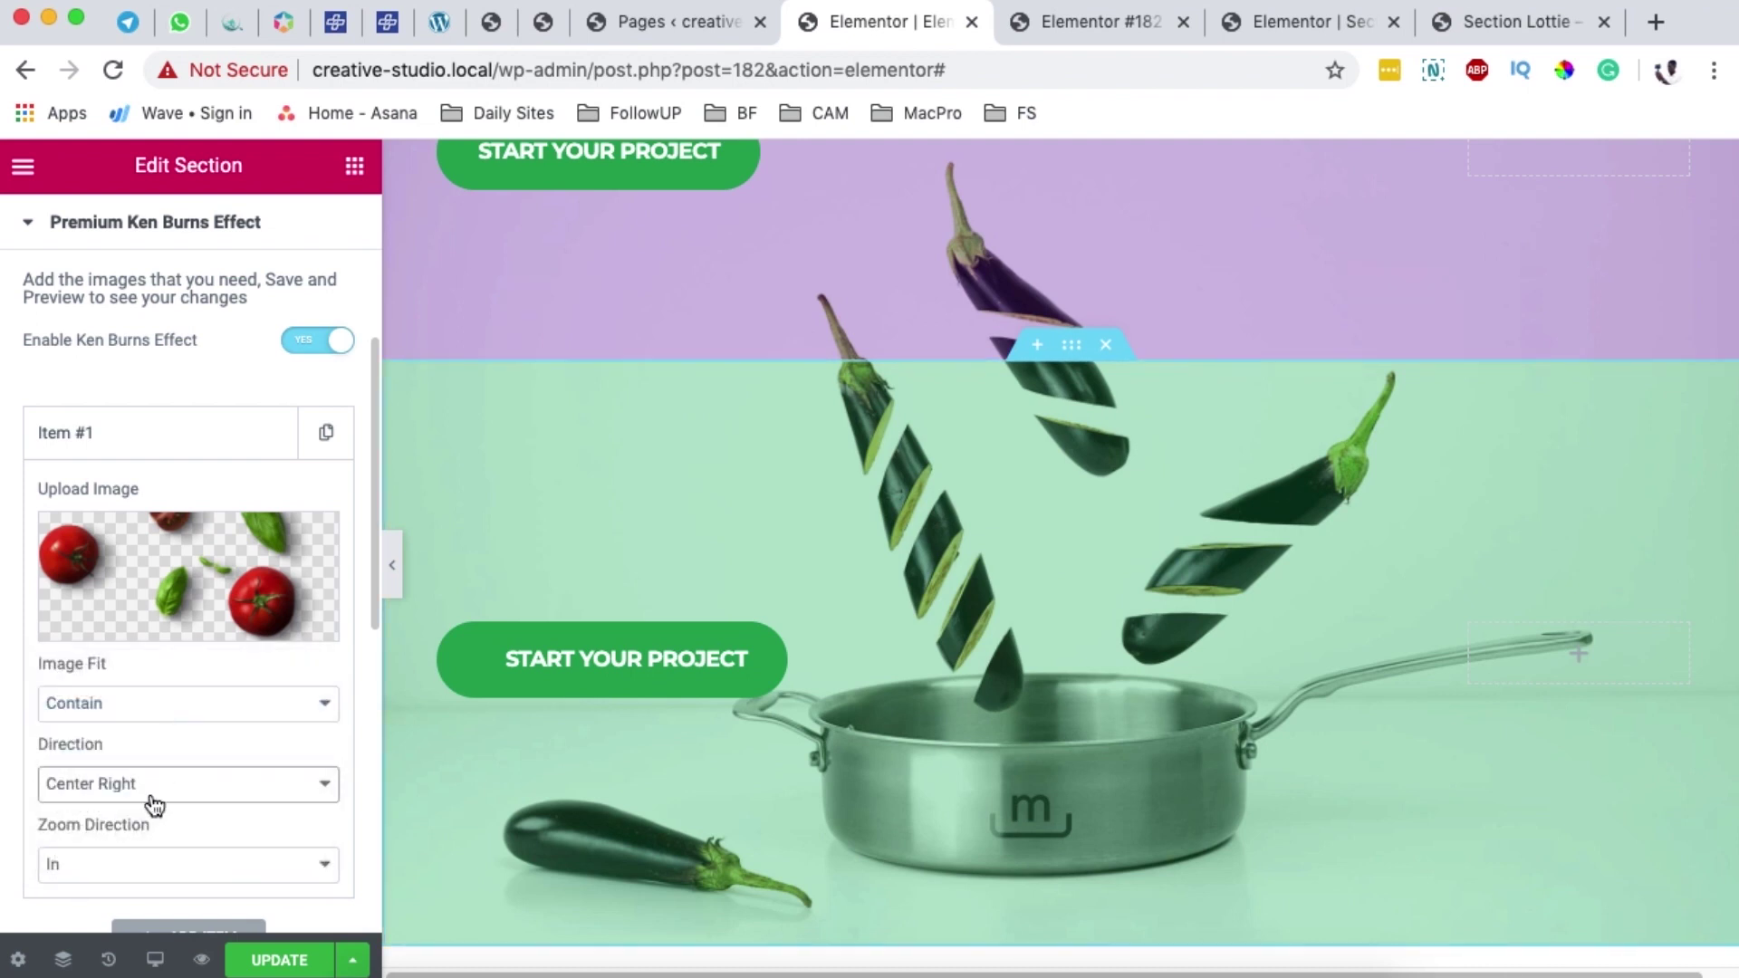
scroll(159, 670, "down", 1)
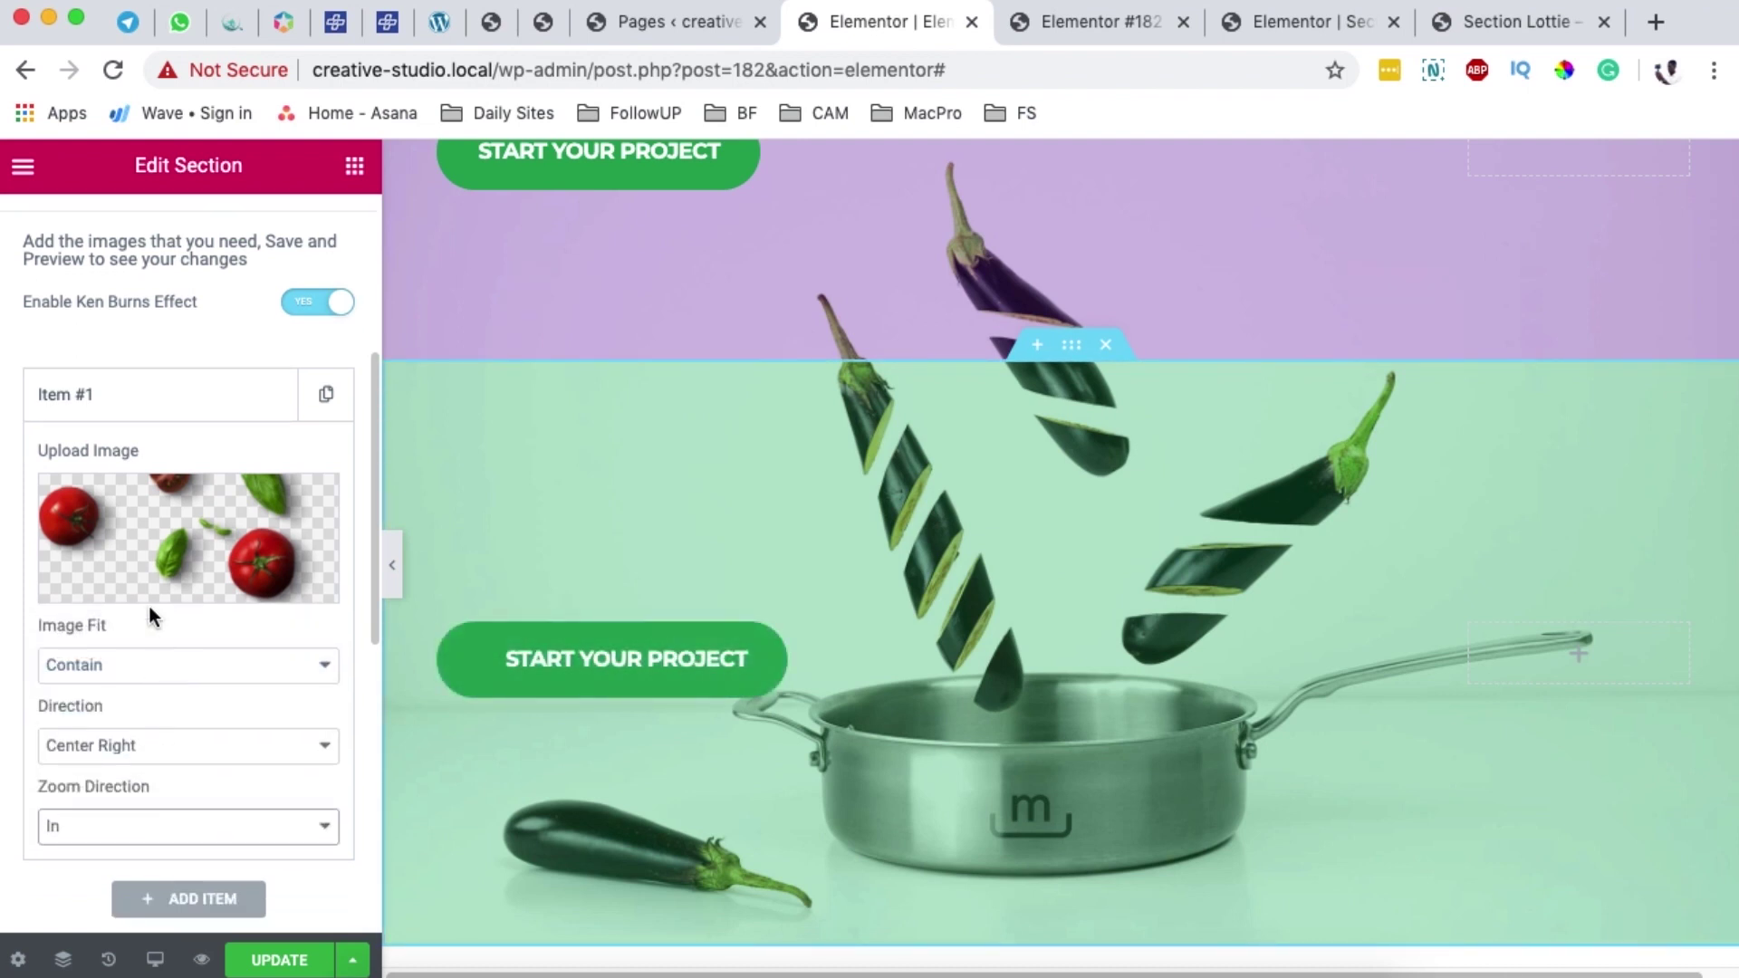
left_click(161, 398)
Check the reference page, then add a second Ken Burns item with the ground peppers tin image from the media library
left_click(1521, 22)
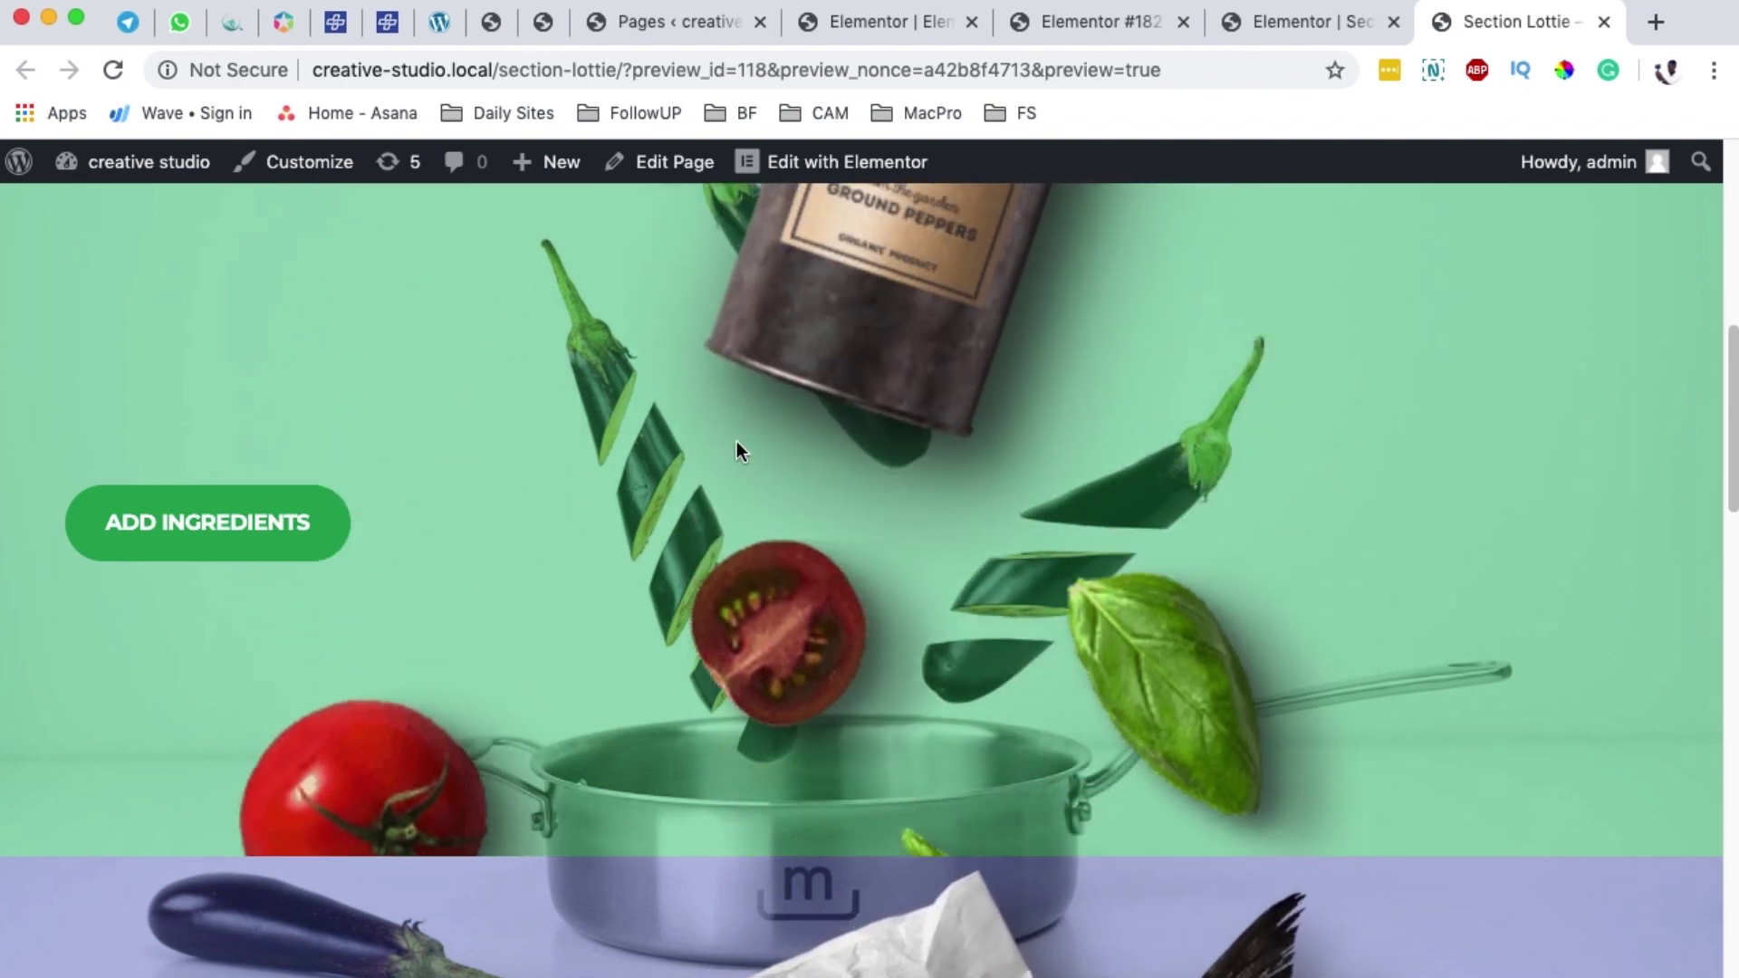
left_click(875, 22)
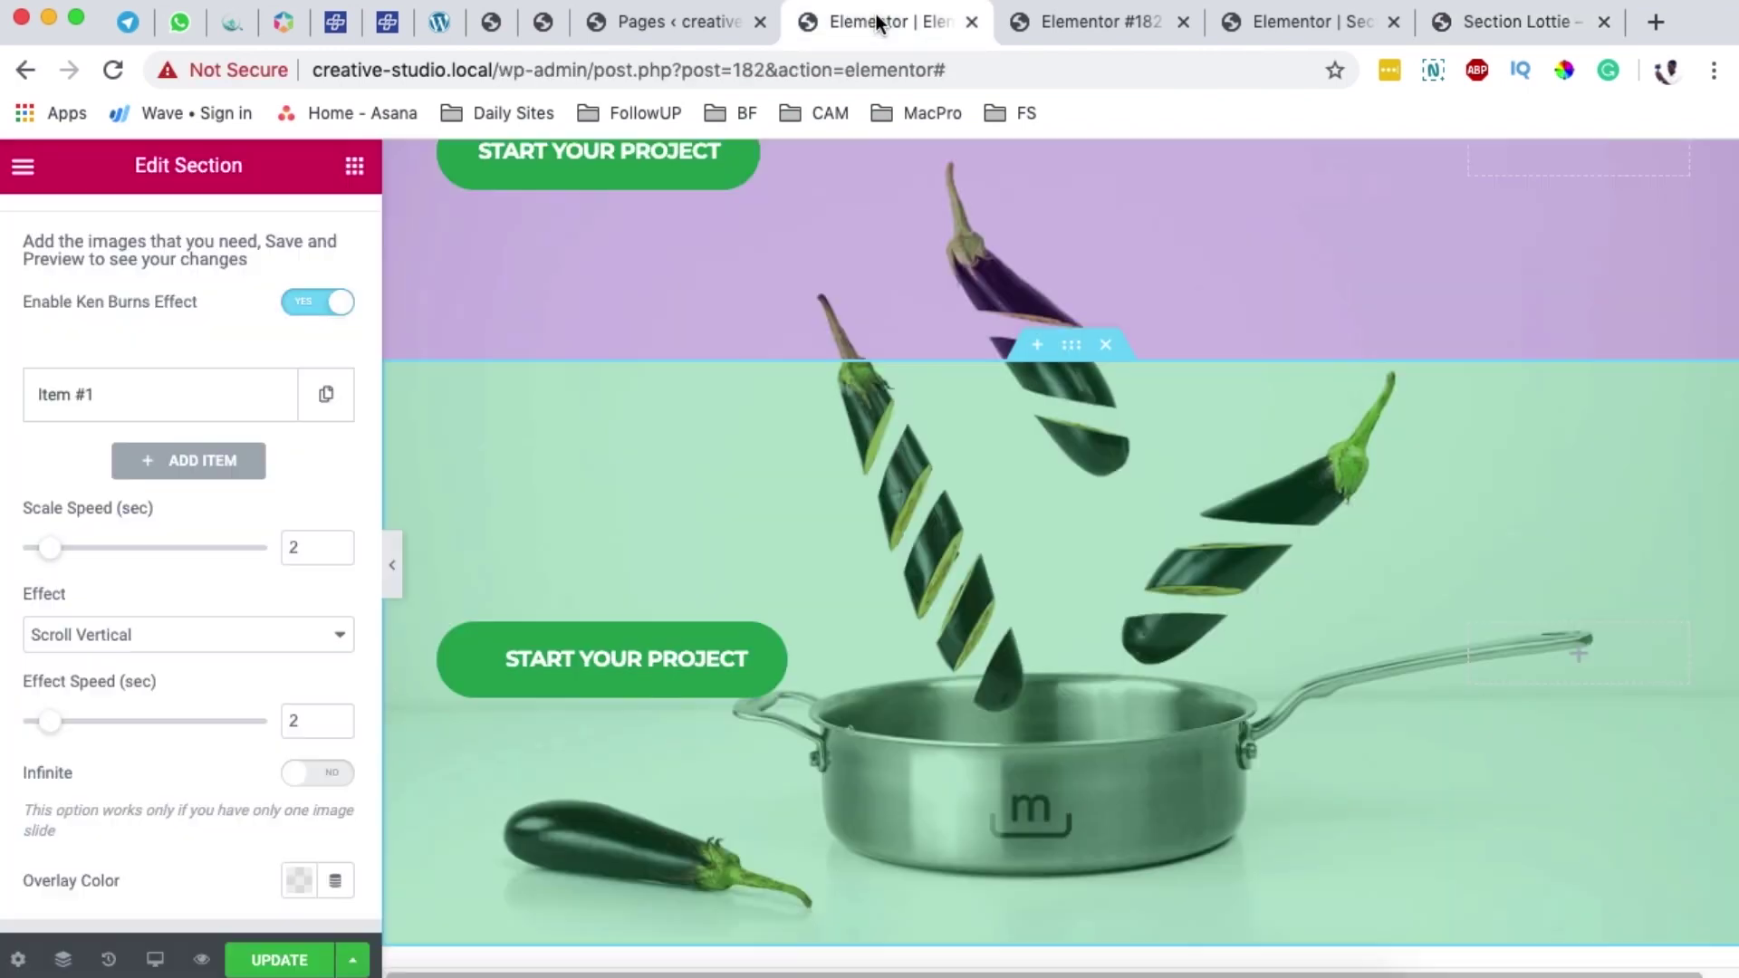
left_click(187, 466)
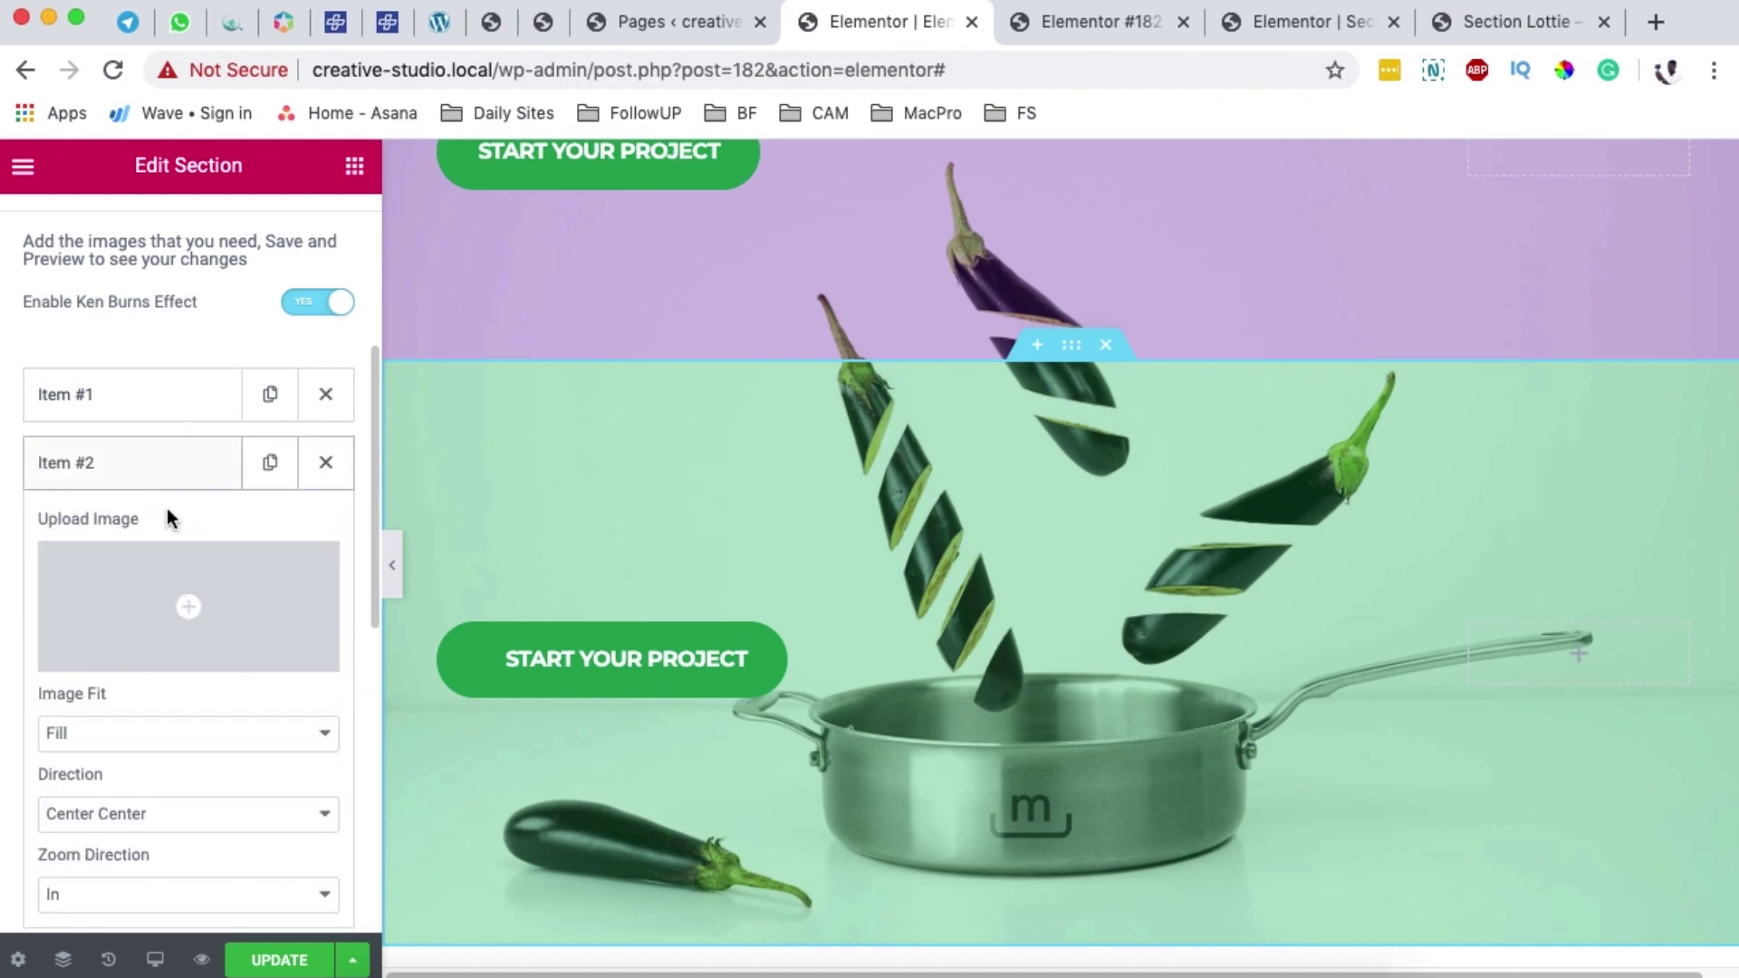
left_click(184, 598)
scroll(724, 725, "down", 5)
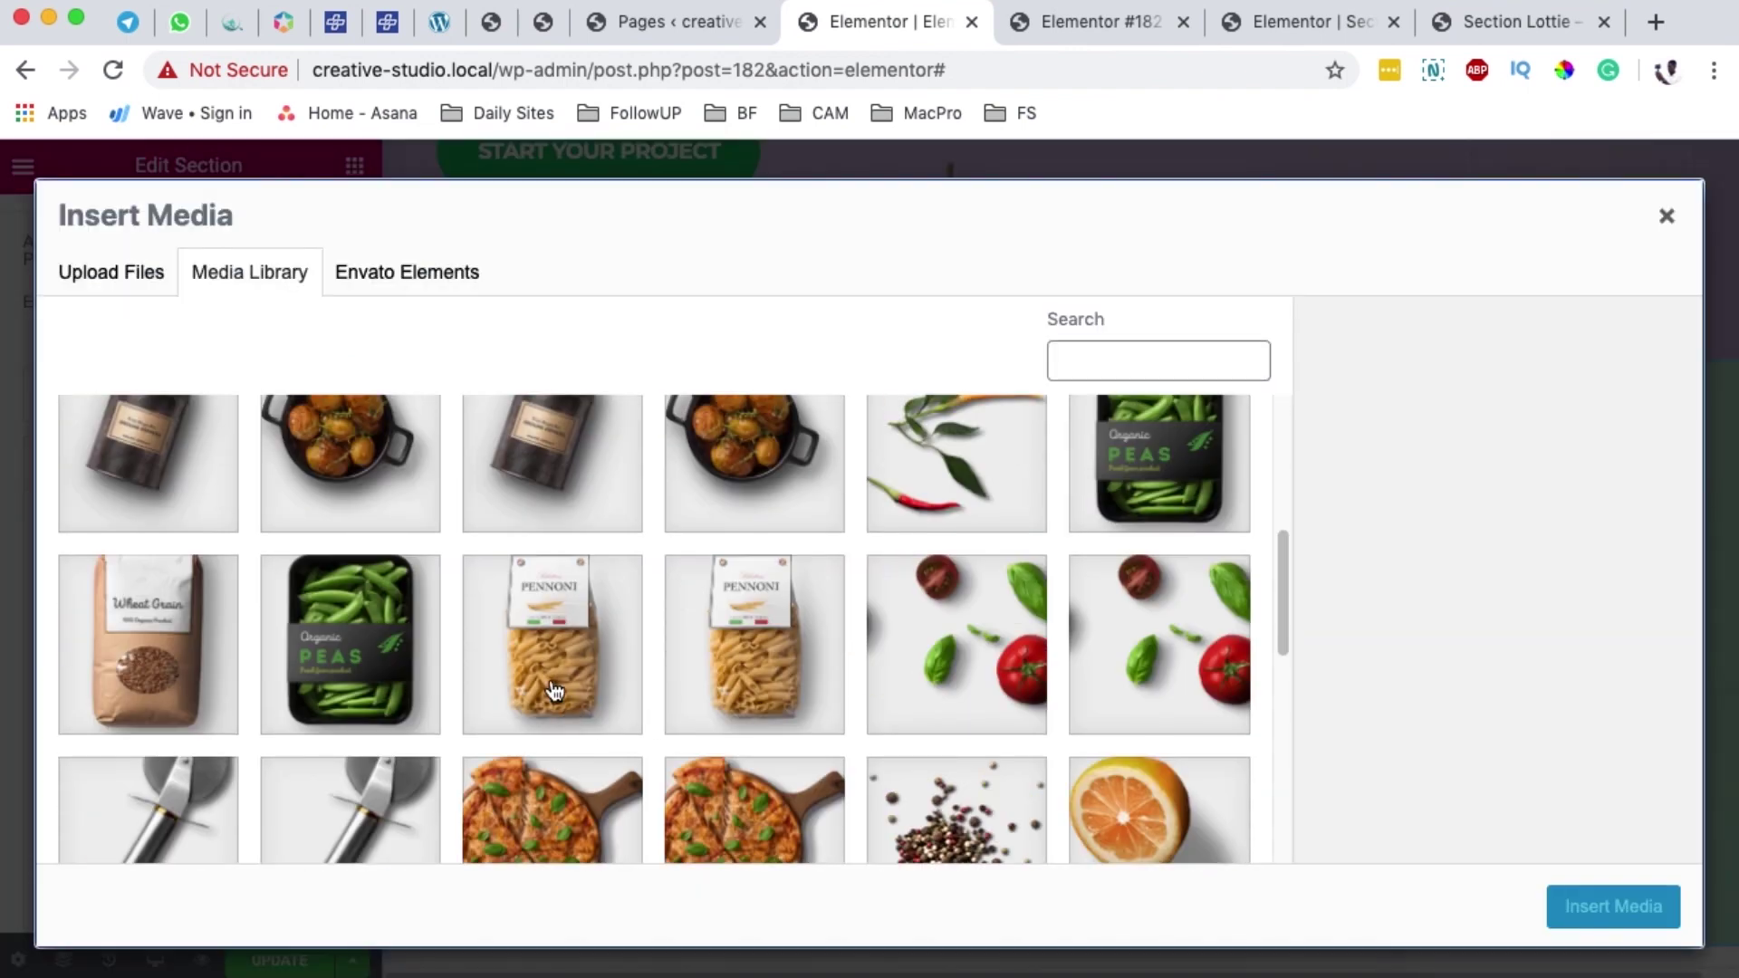
scroll(555, 691, "up", 2)
left_click(185, 666)
left_click(1594, 906)
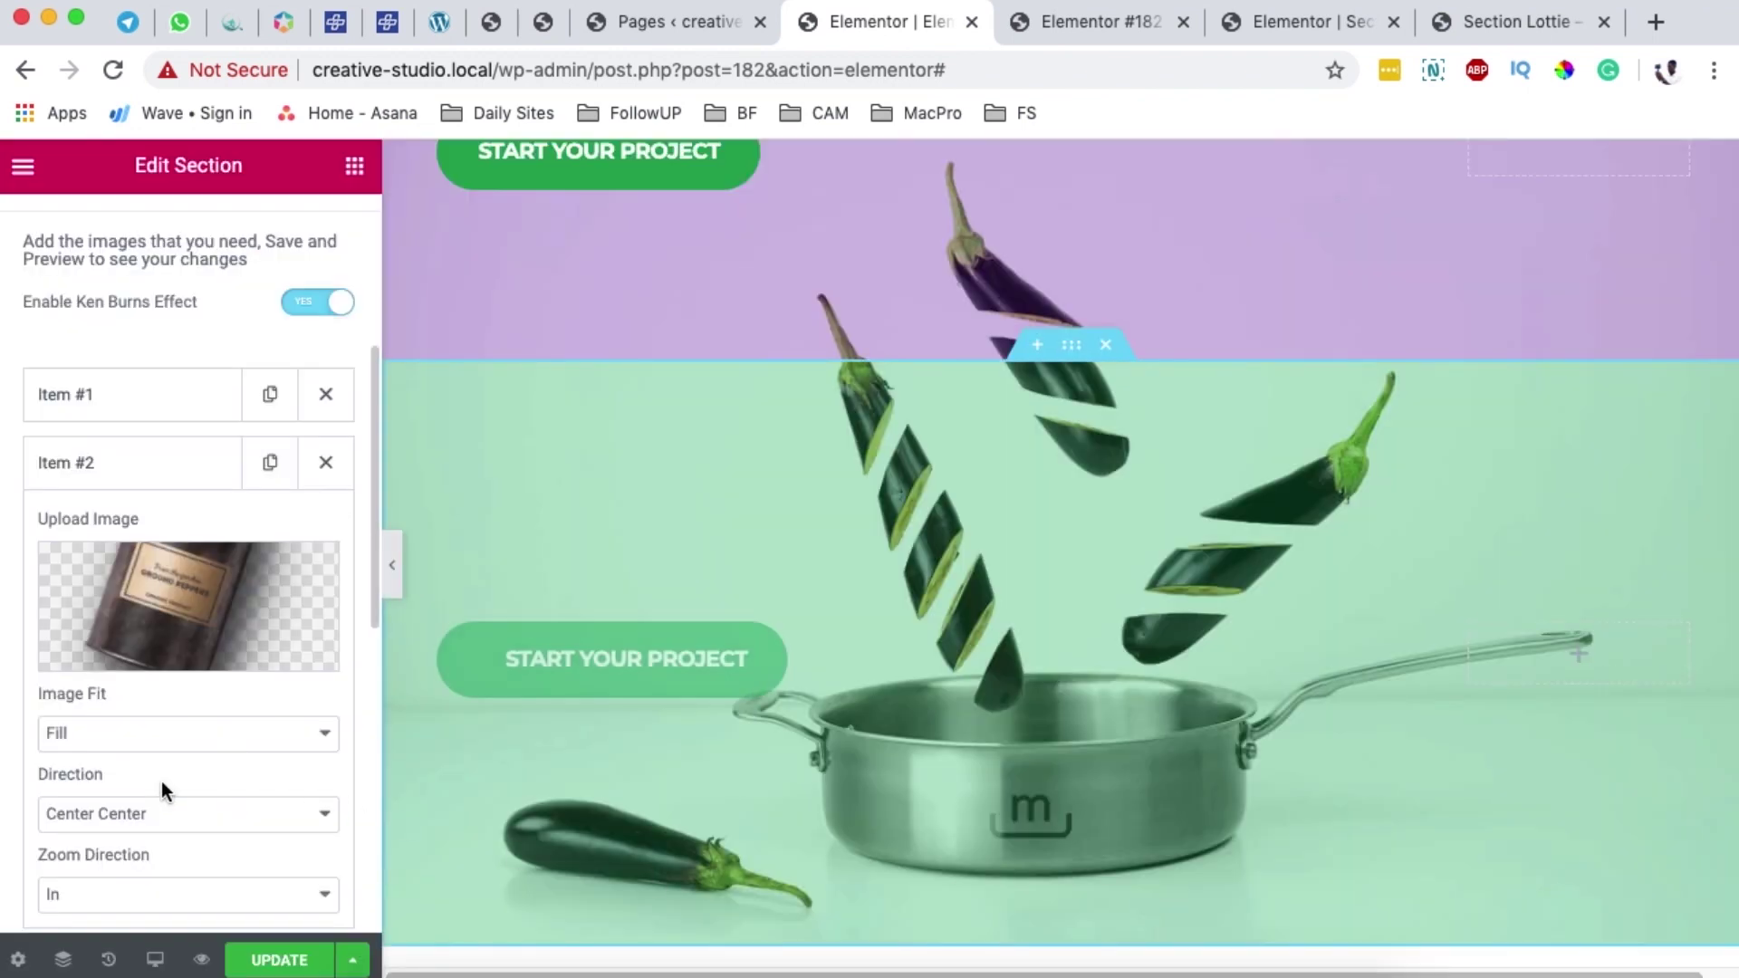
Set Item #2's image fit to Contain, keep its direction at Center Center and collapse the item
scroll(158, 777, "down", 2)
left_click(160, 711)
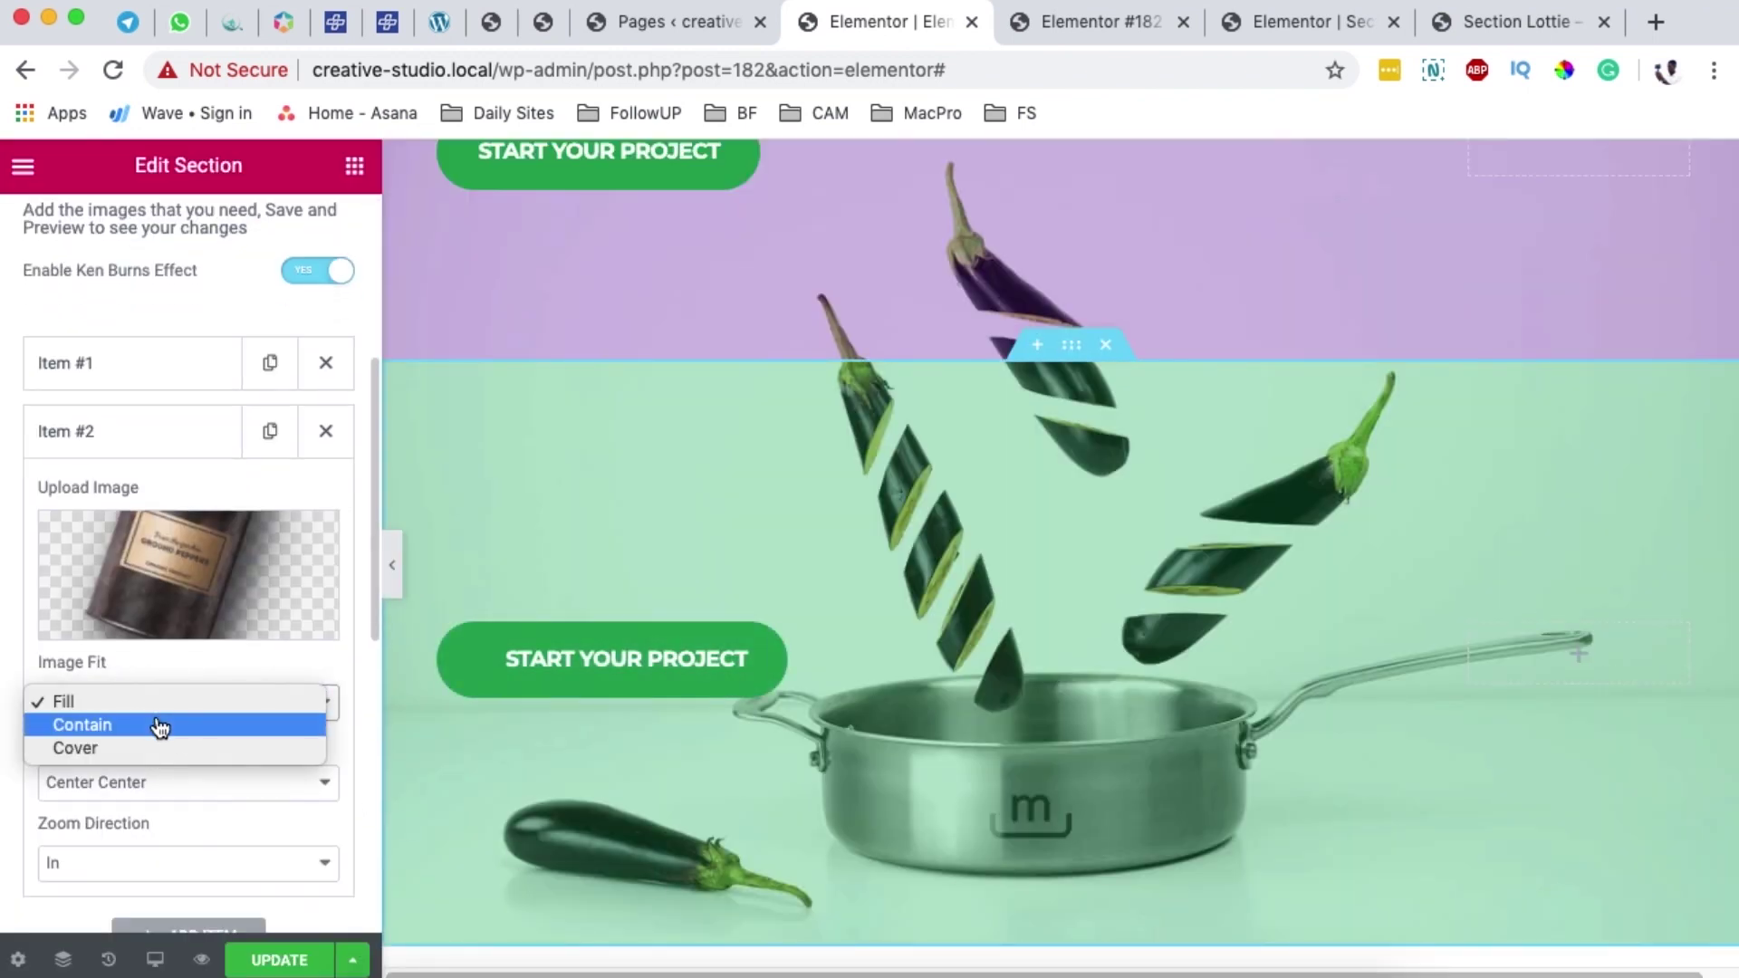
left_click(160, 722)
left_click(161, 781)
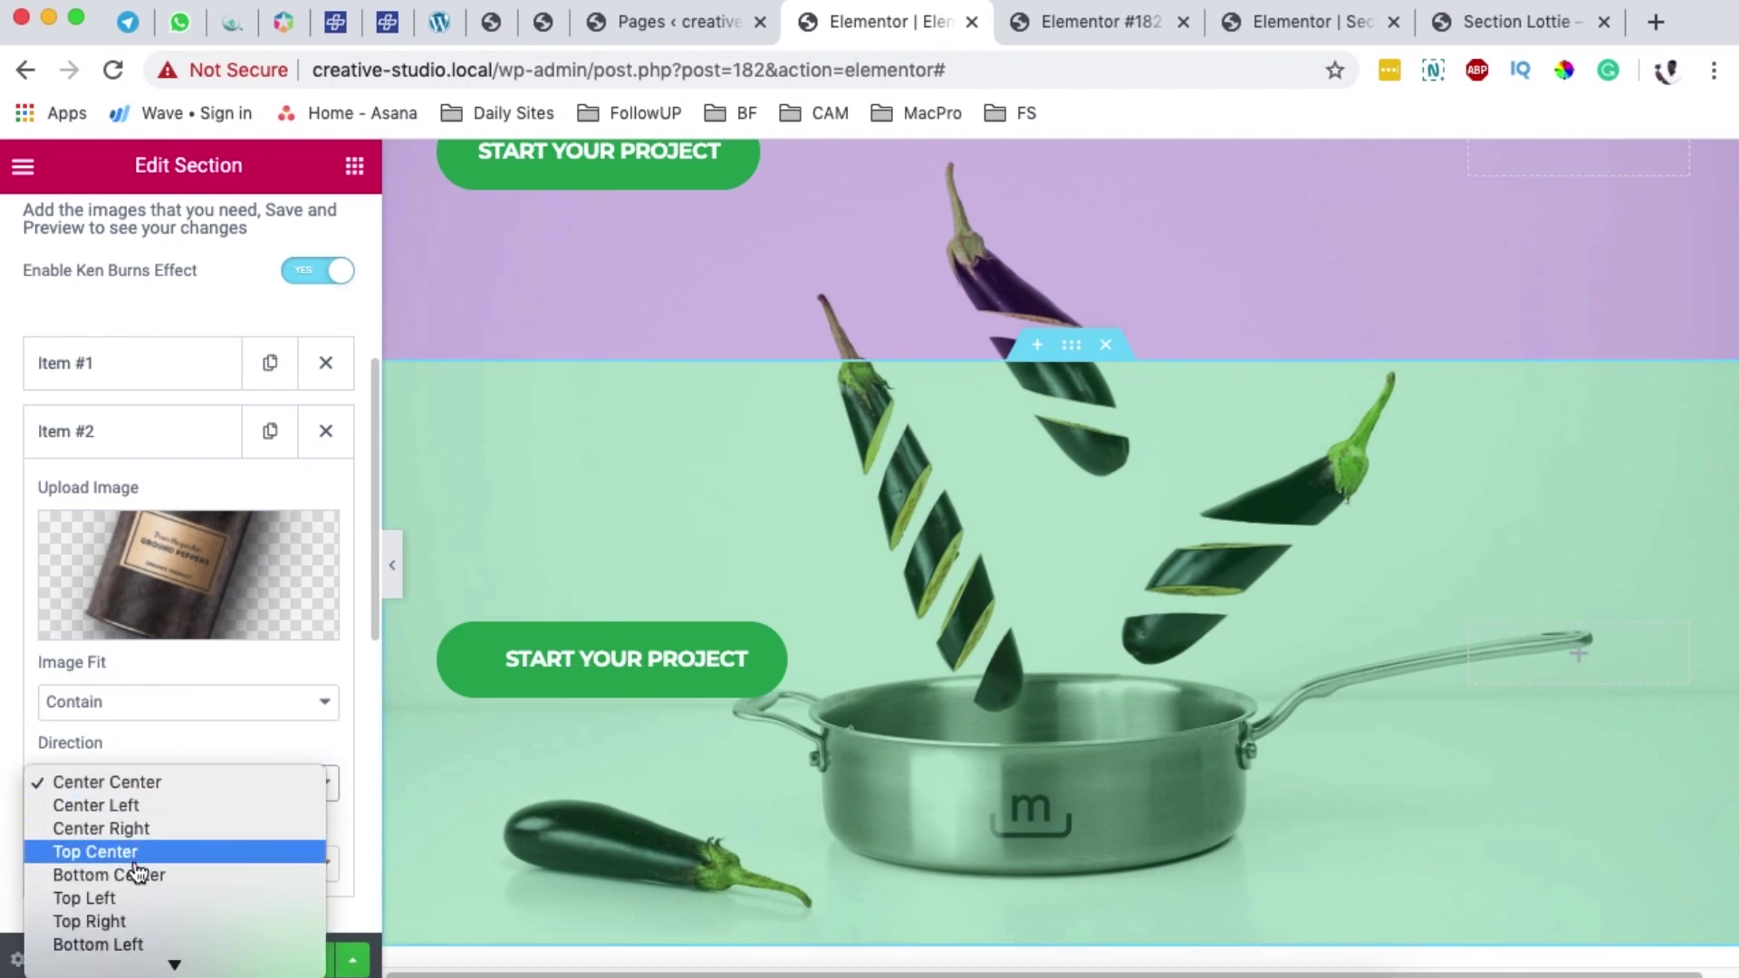
left_click(132, 901)
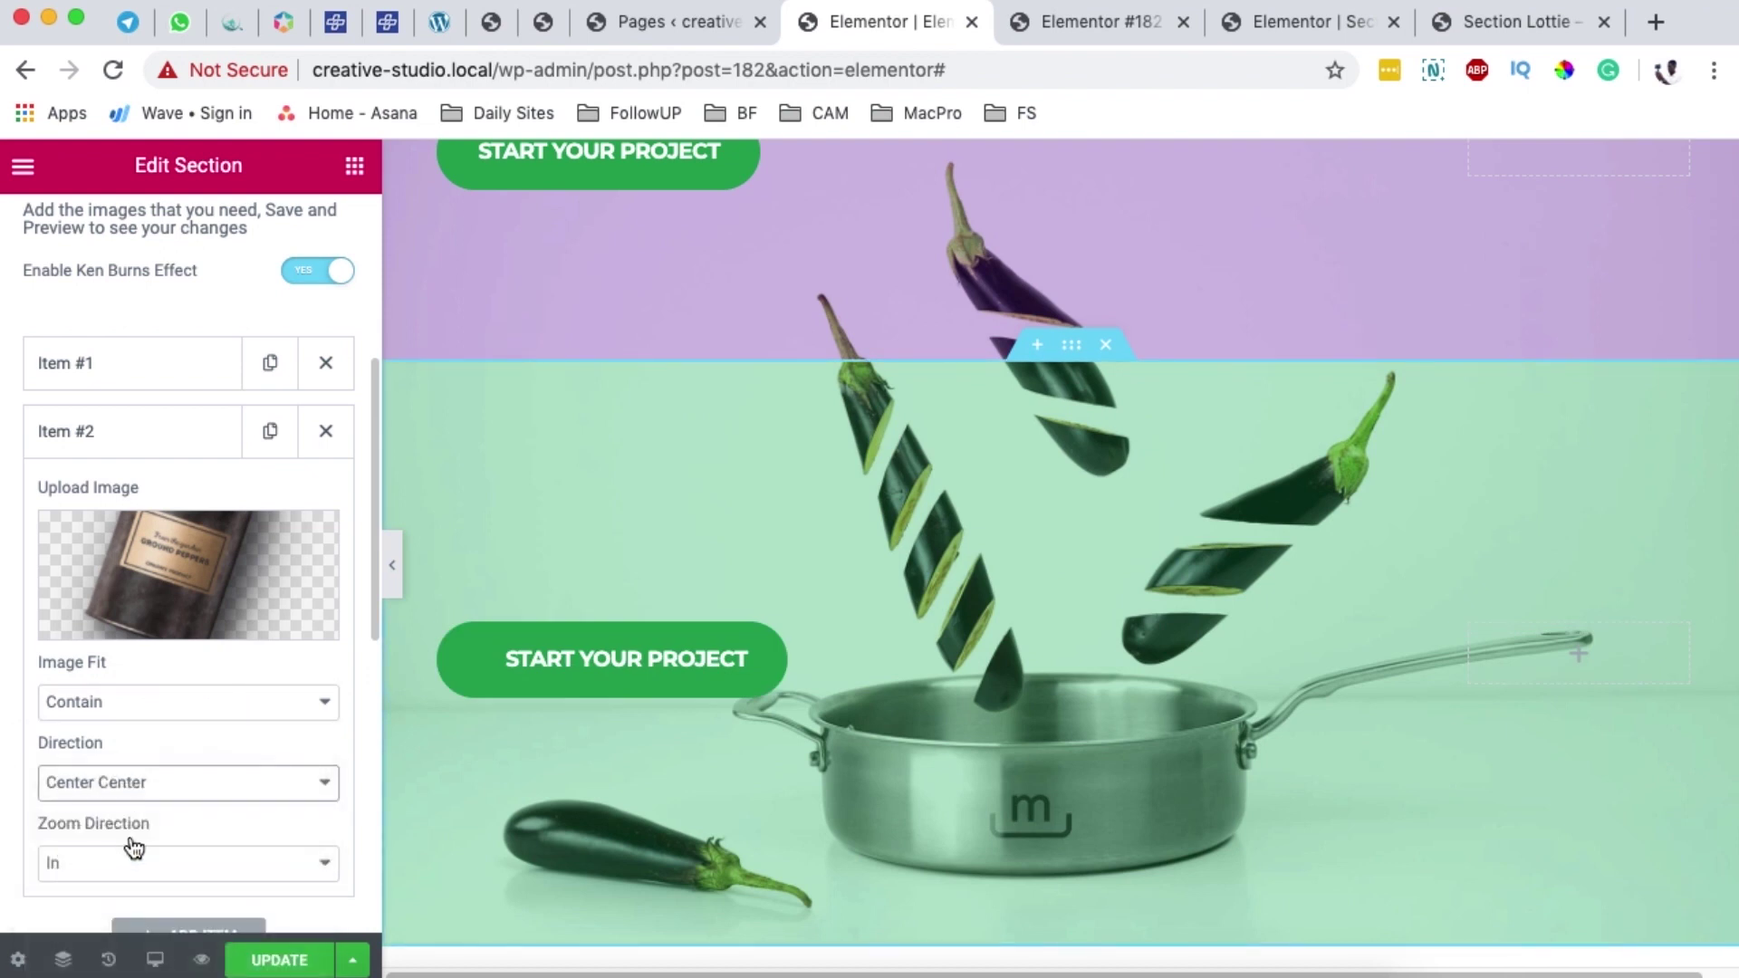
left_click(140, 435)
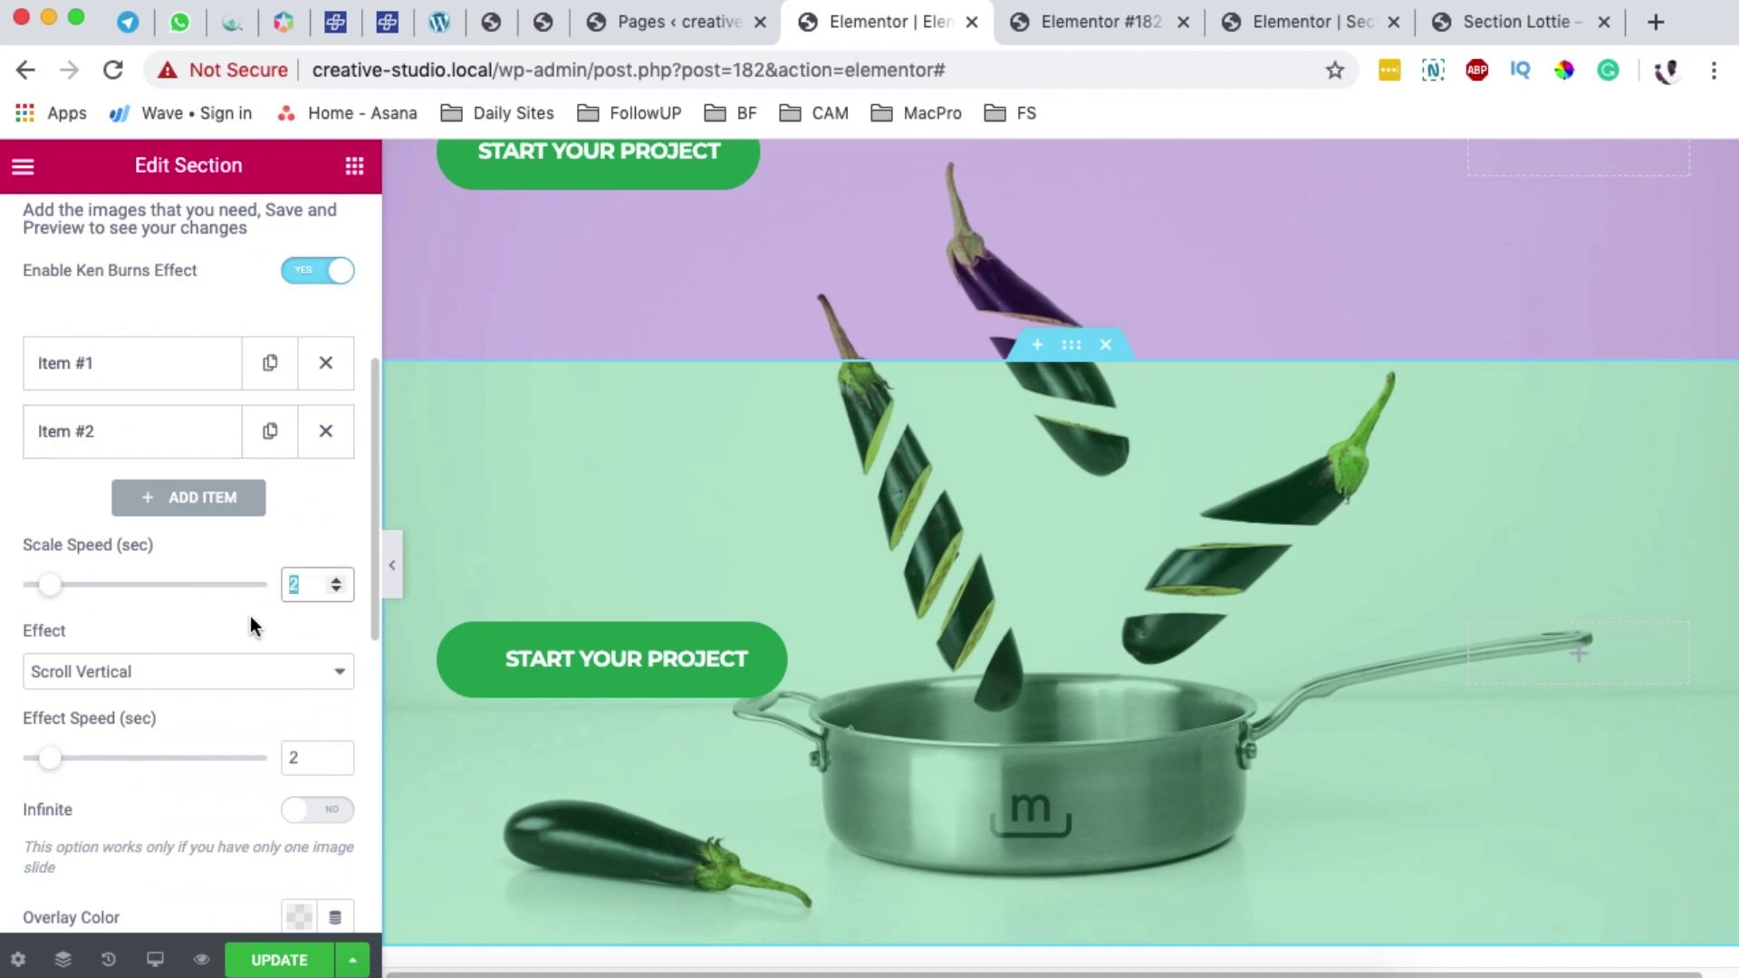
Review the Ken Burns scale speed and effect options, keeping the effect at Scroll Vertical
double_click(301, 589)
left_click(167, 689)
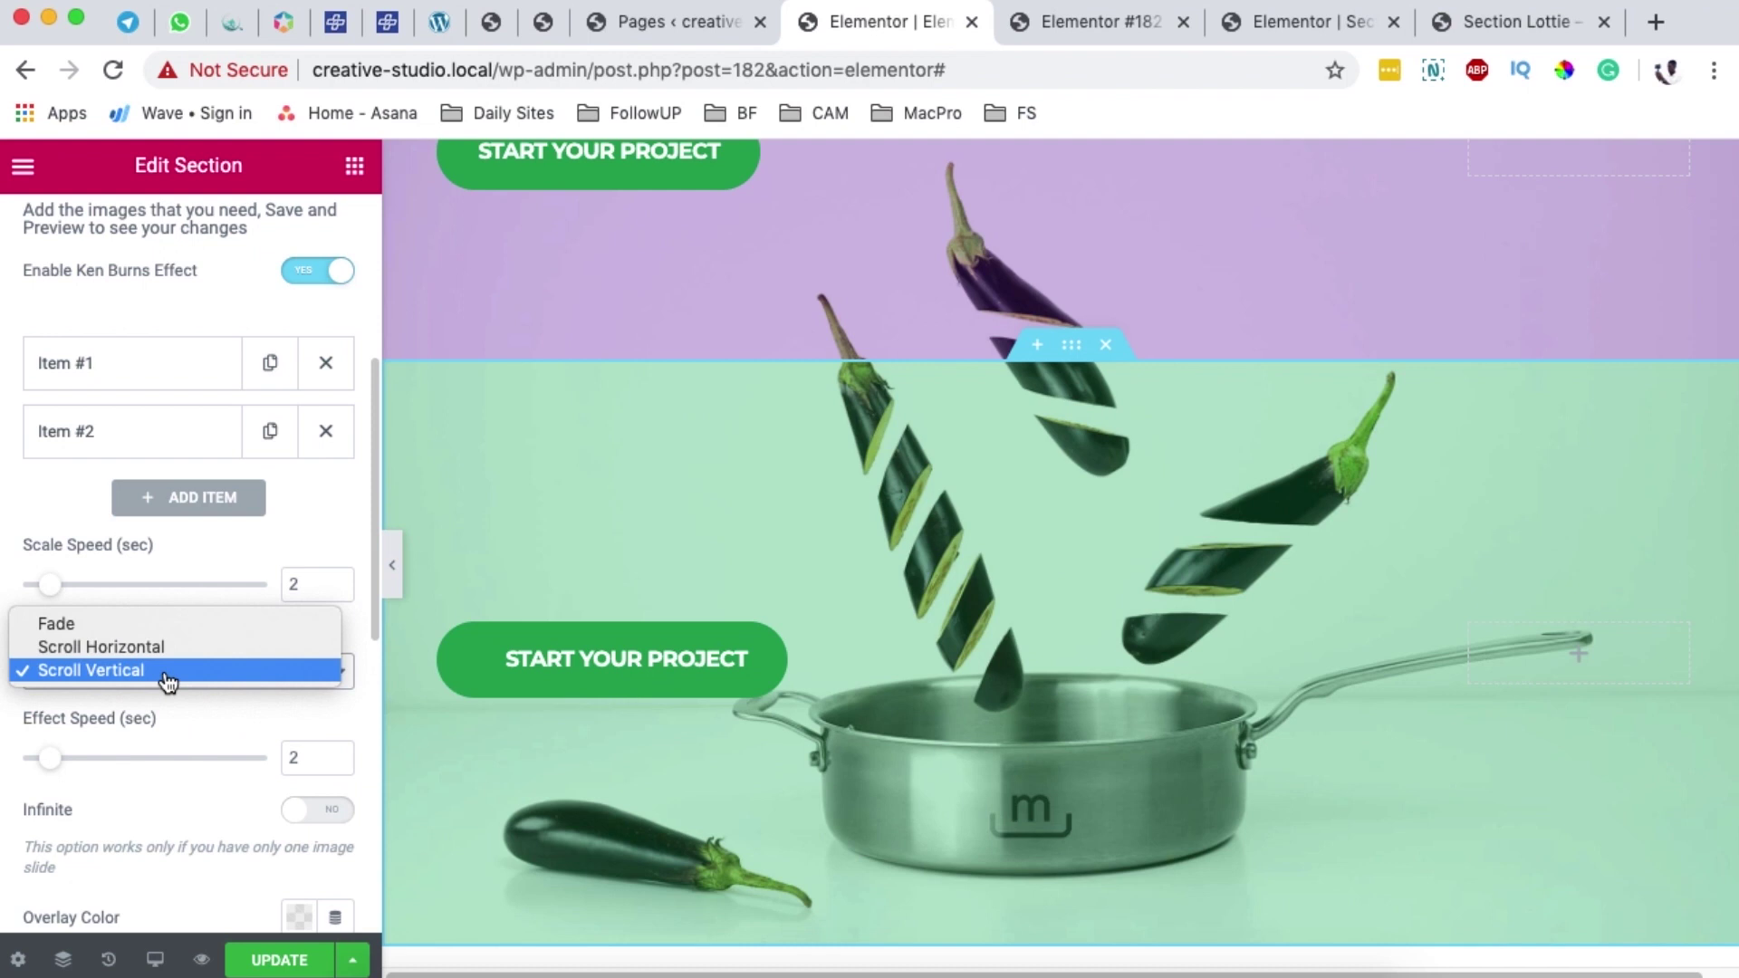
left_click(163, 625)
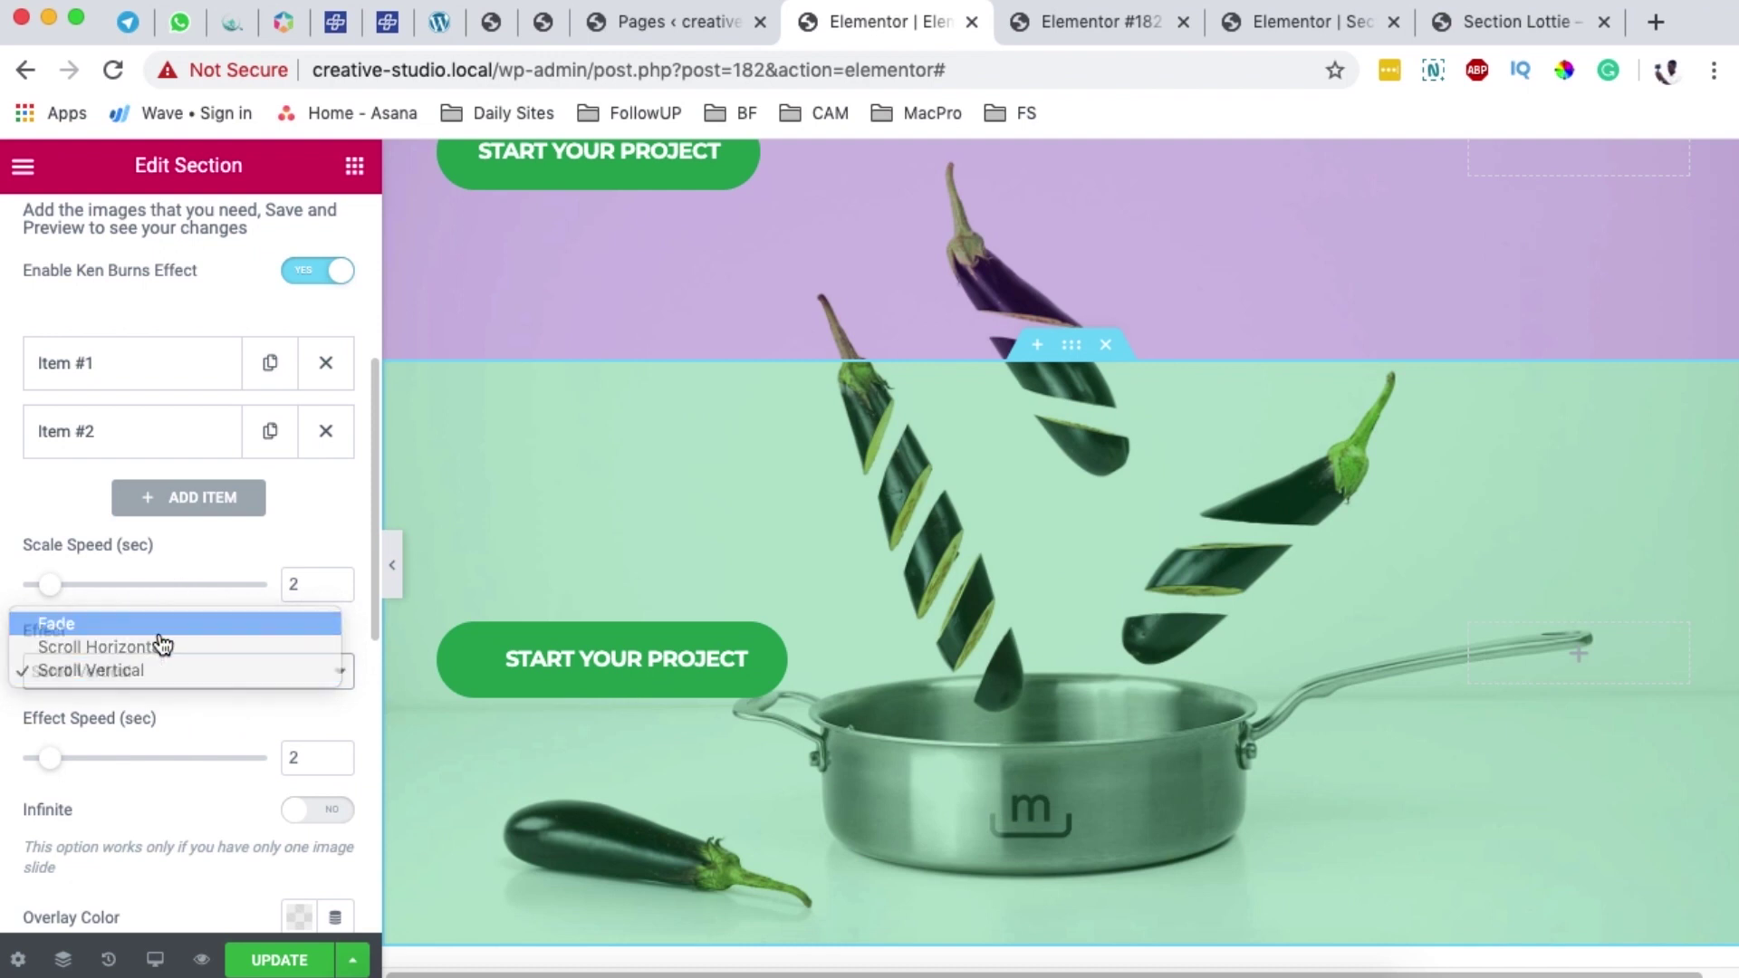
left_click(160, 675)
left_click(143, 717)
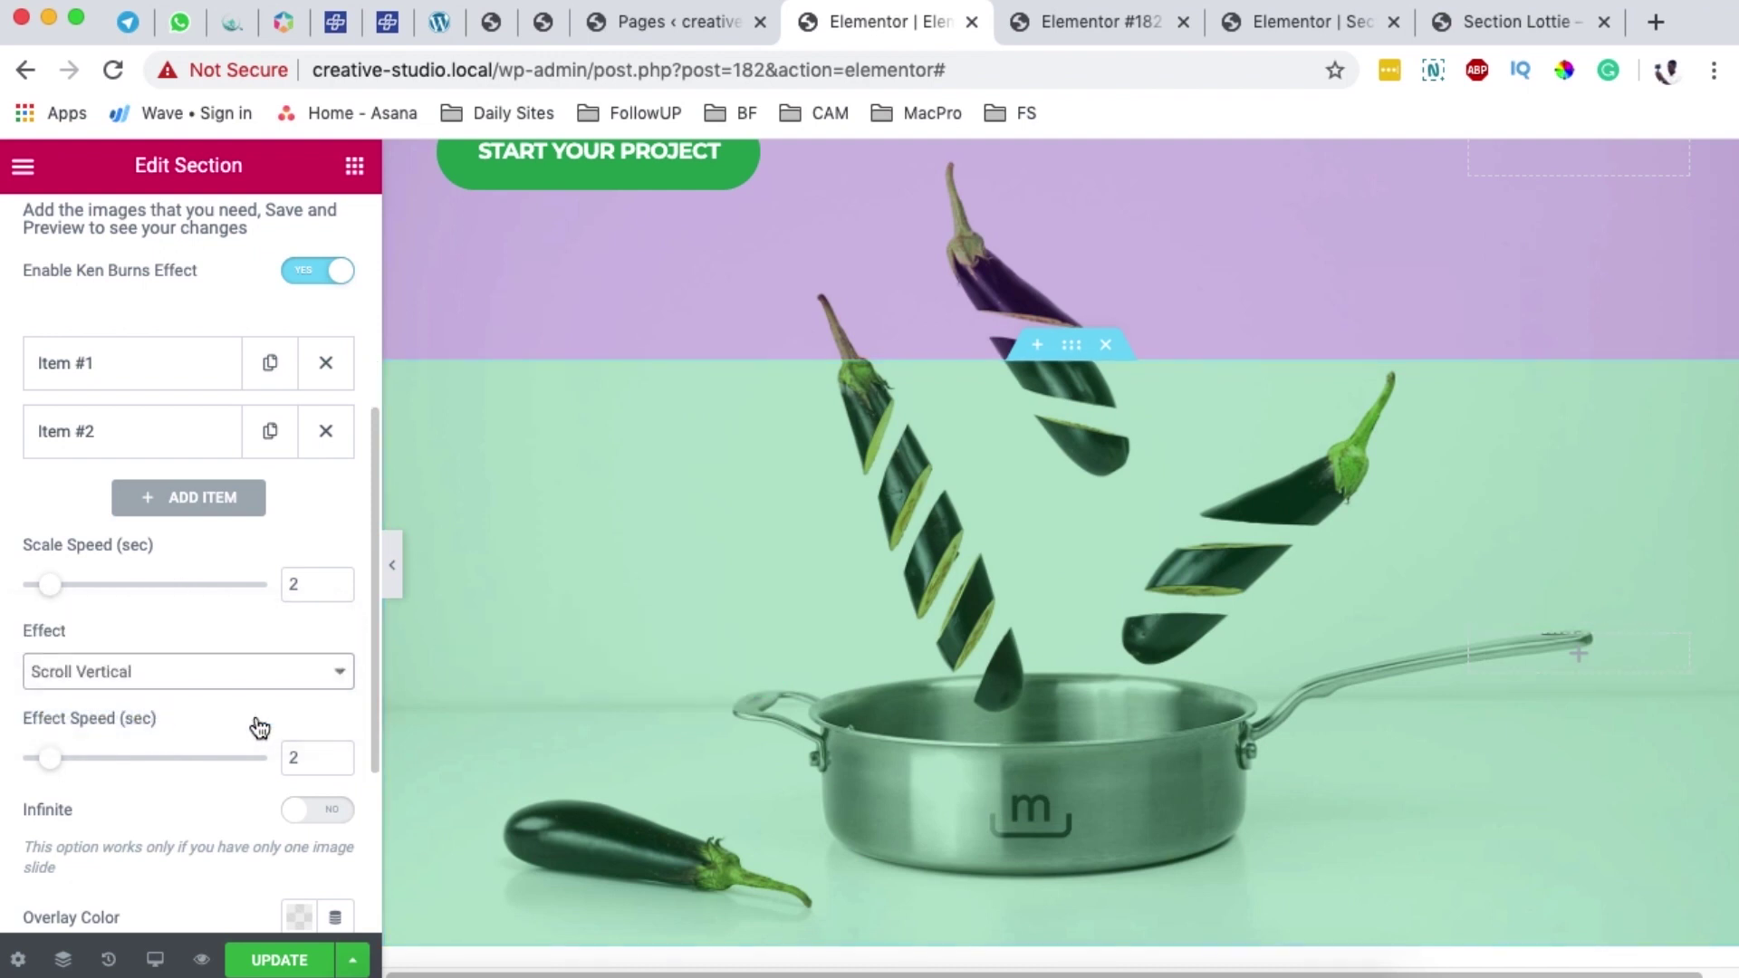
left_click(106, 715)
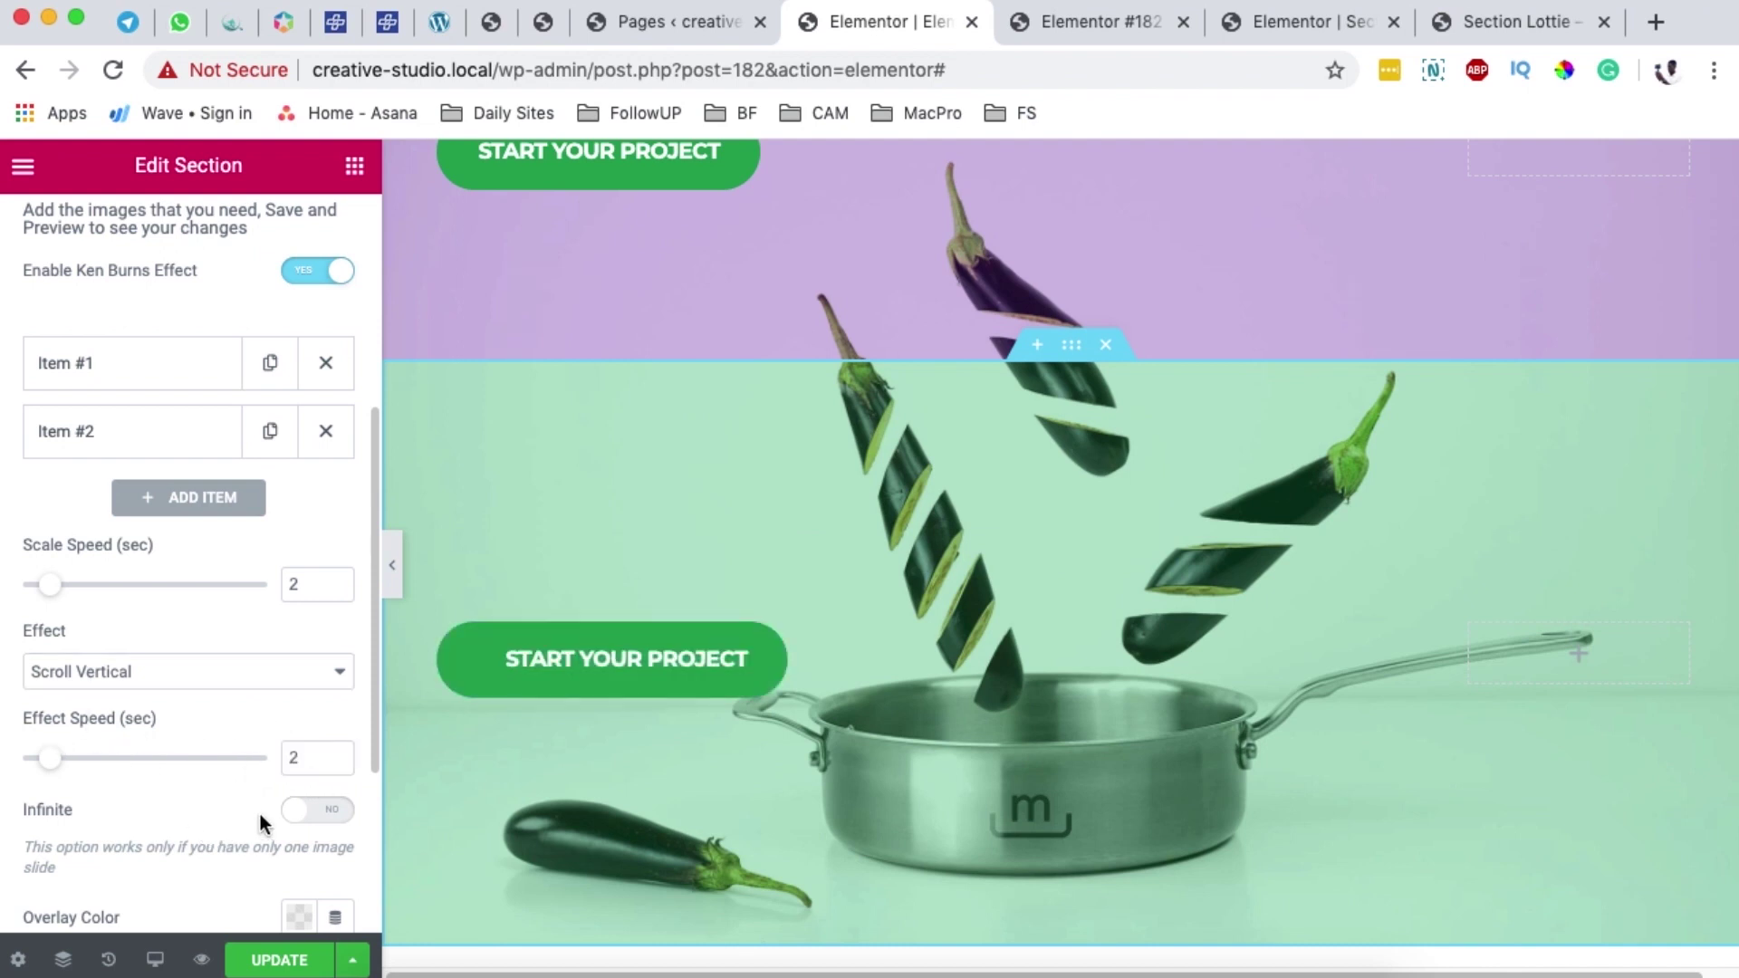
Update the page and compare its live preview with the reference page's green and fish sections
scroll(258, 810, "down", 2)
left_click(276, 962)
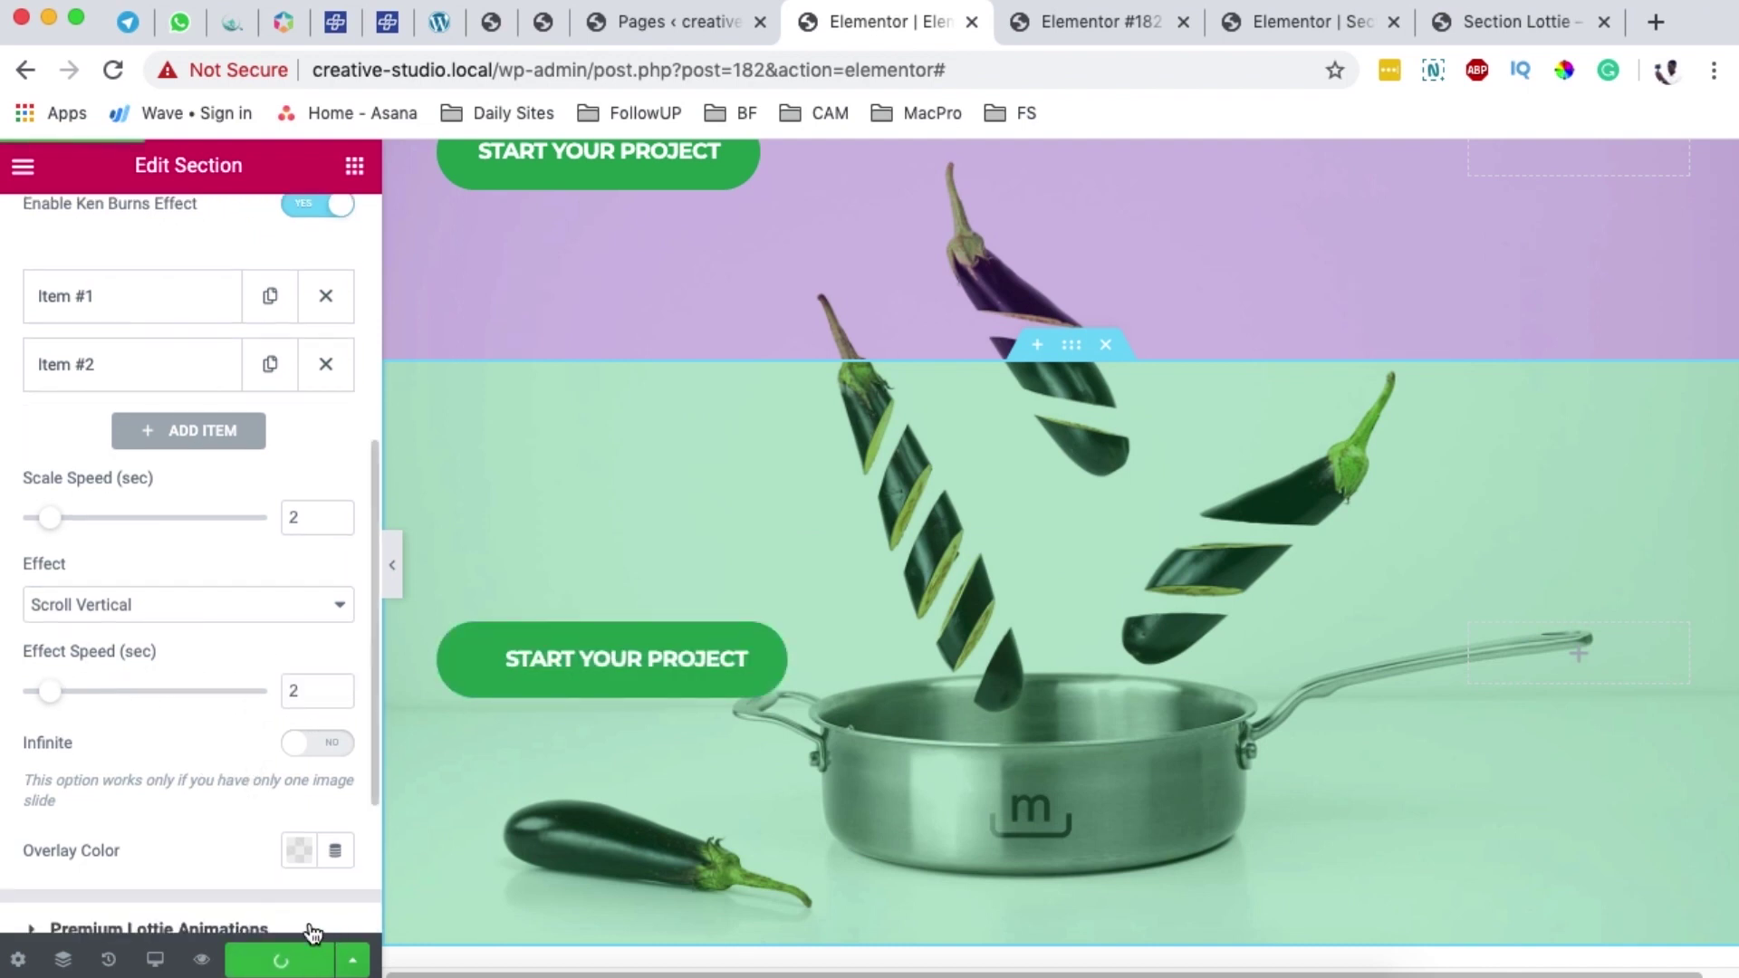
left_click(1060, 34)
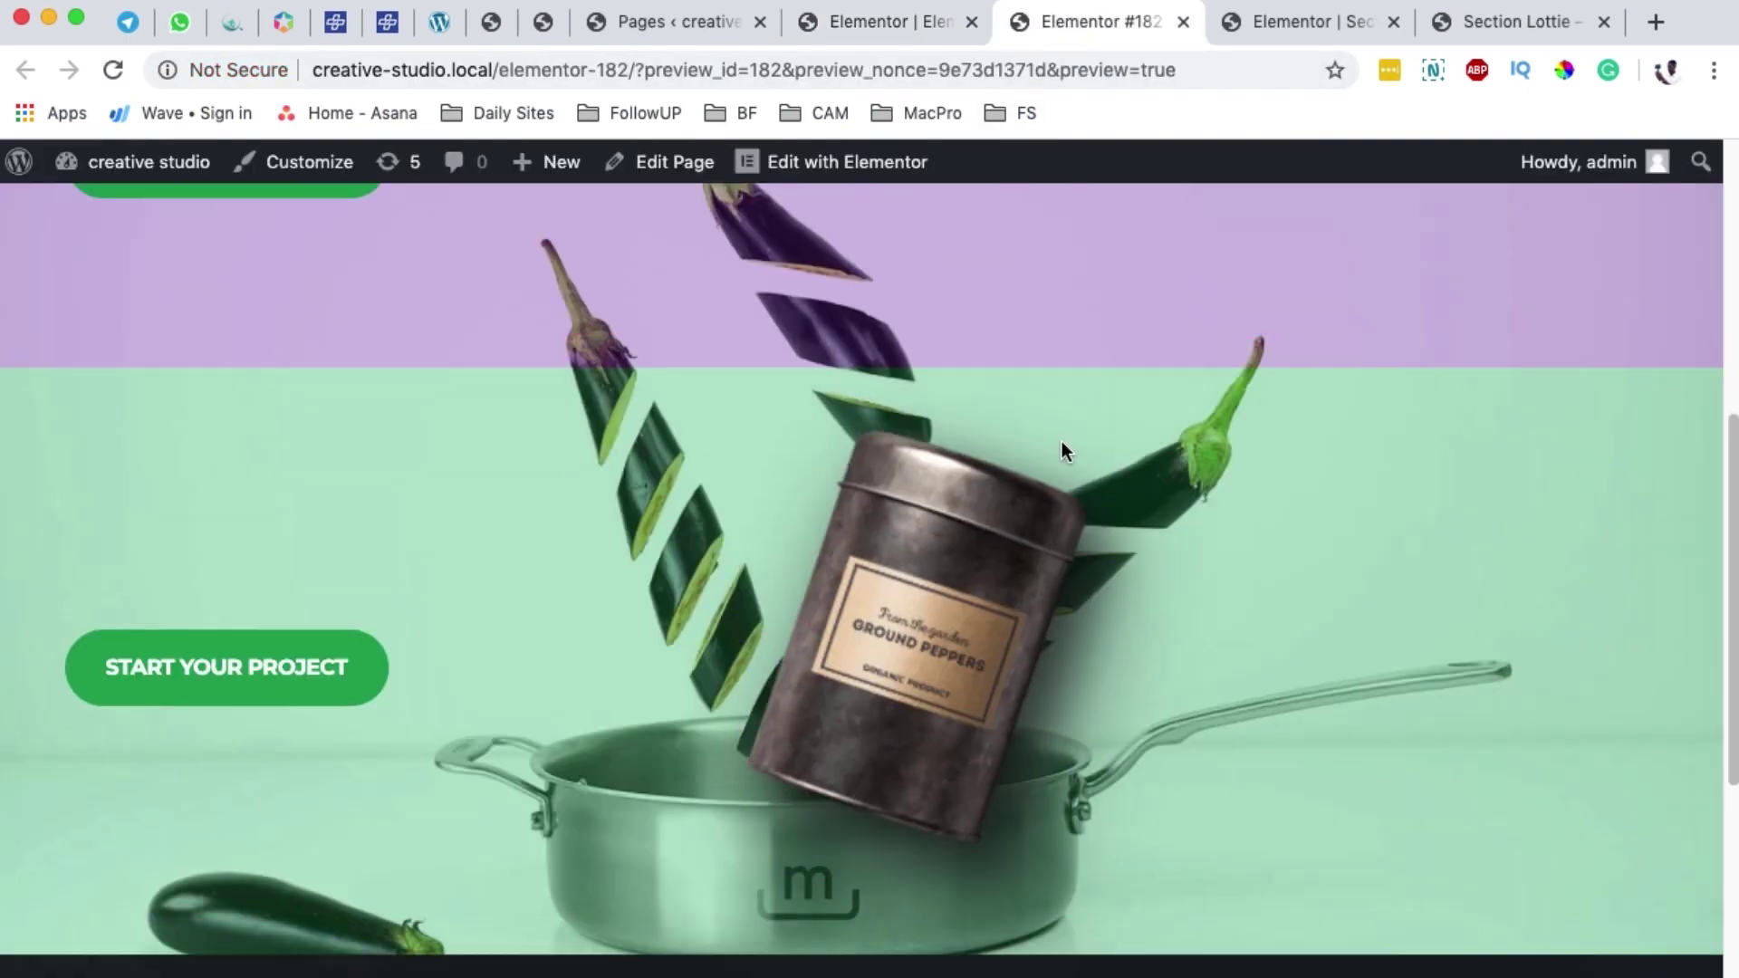
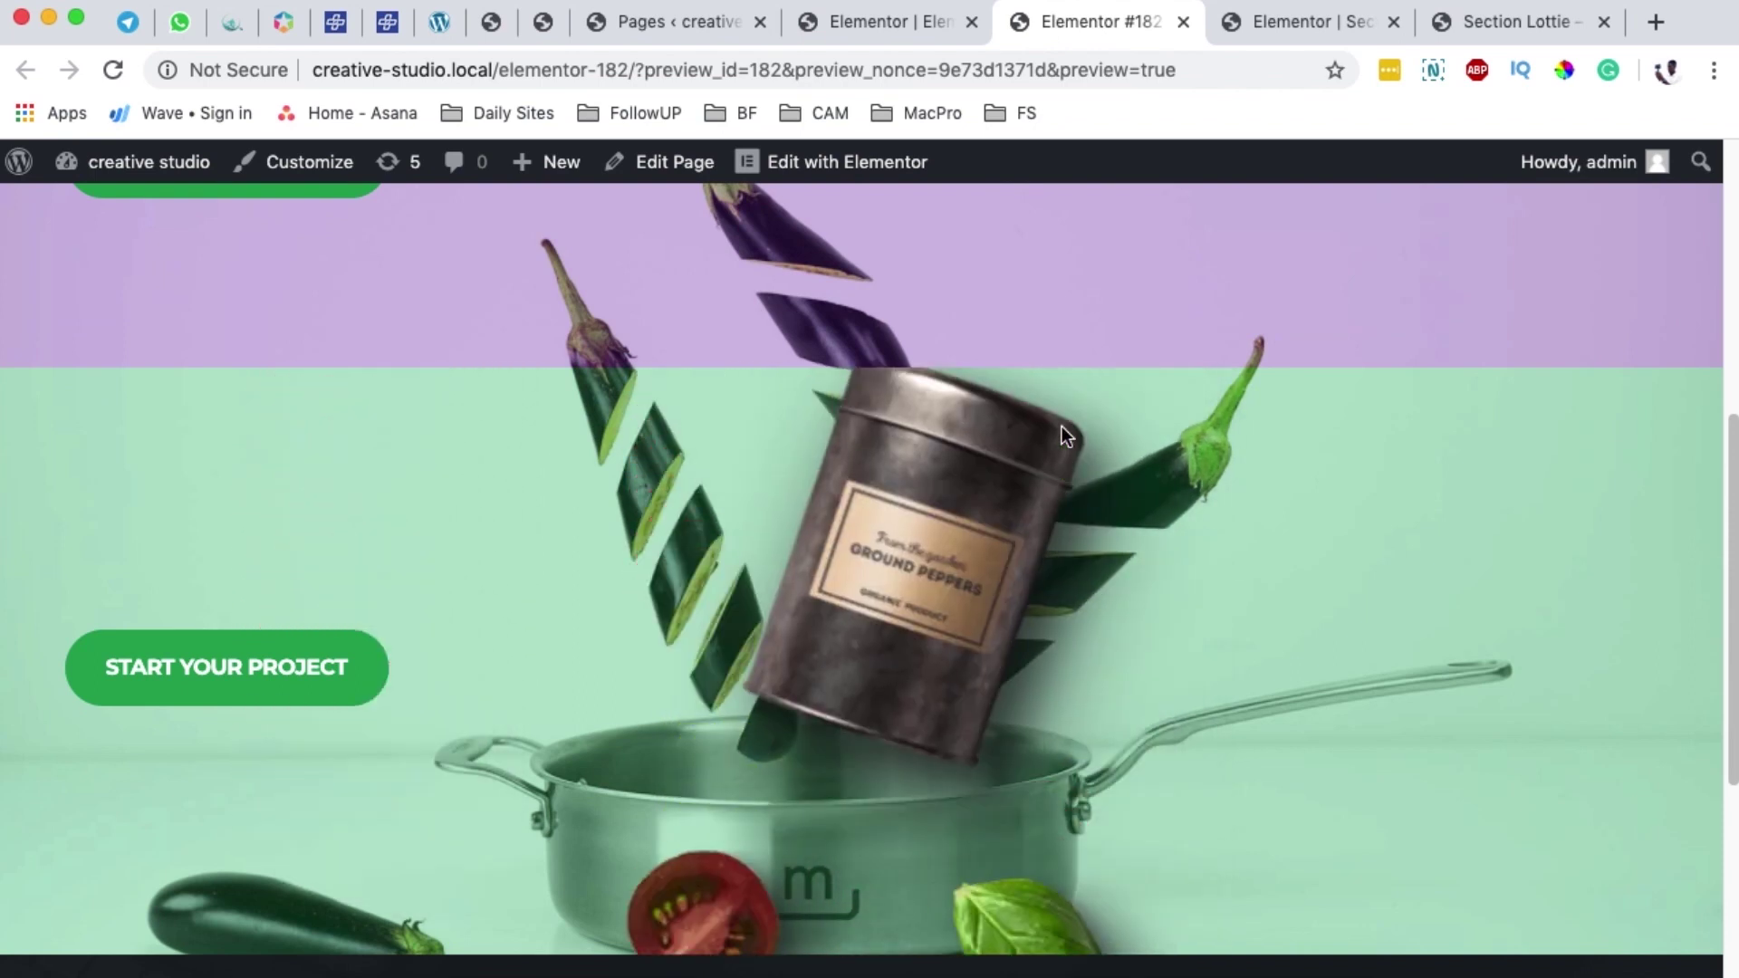
left_click(1469, 27)
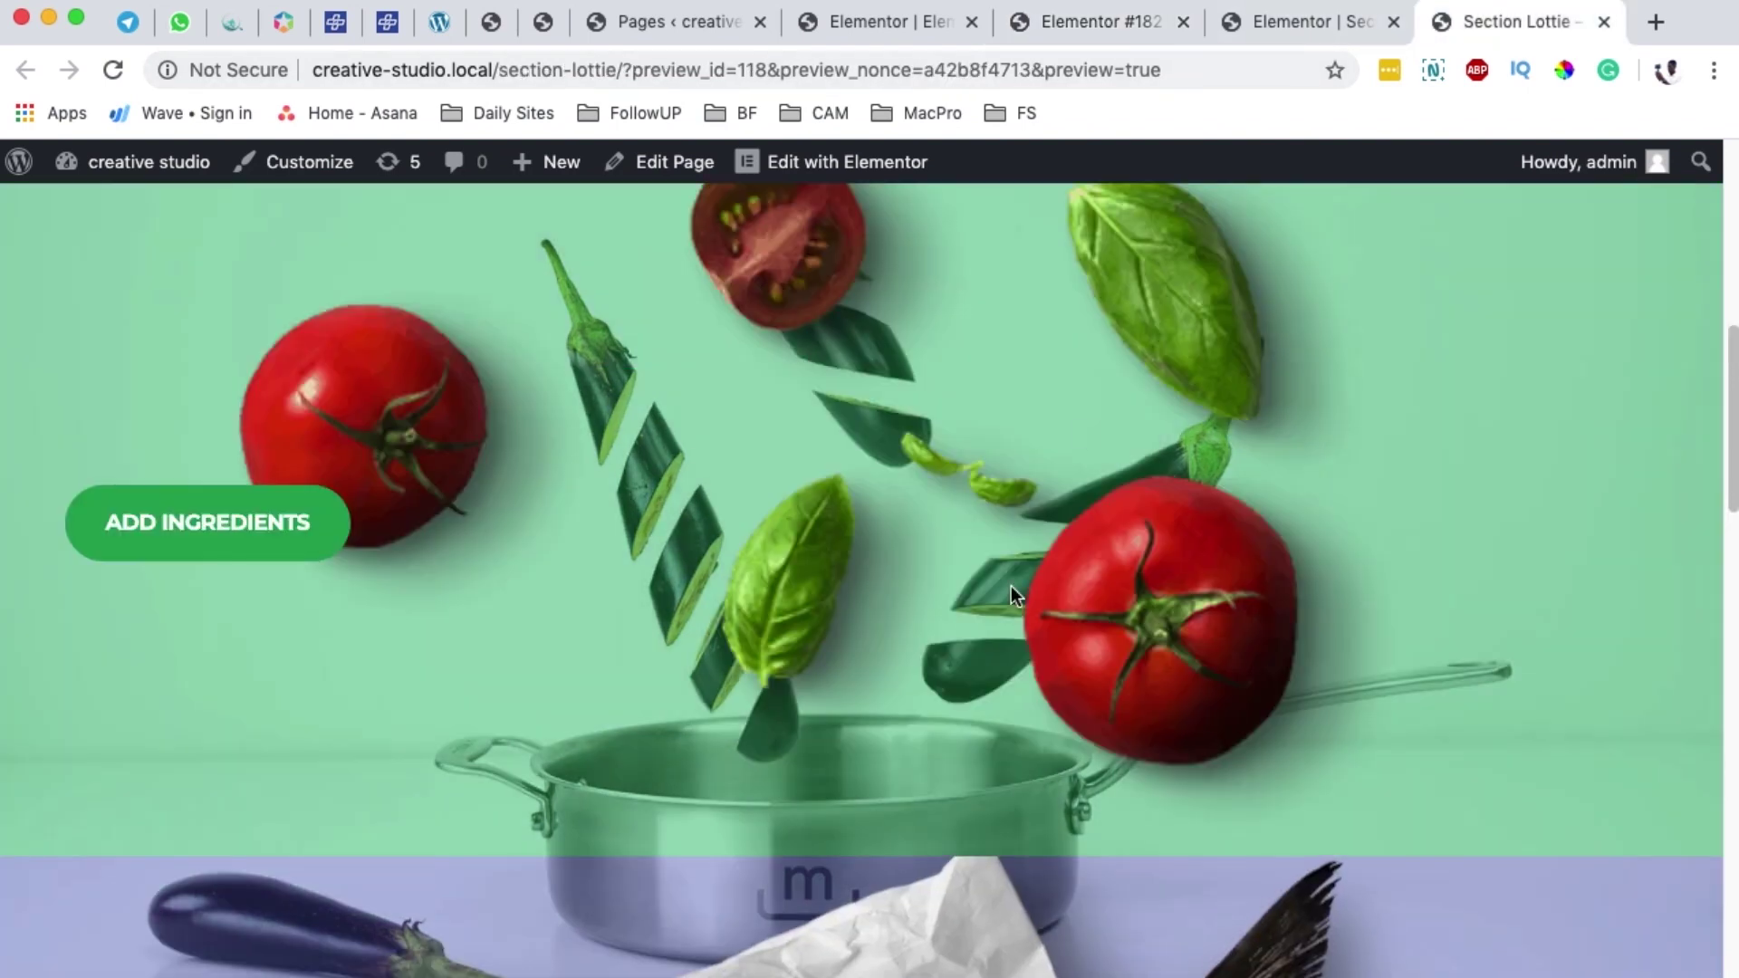
scroll(1007, 584, "down", 6)
scroll(1006, 588, "down", 3)
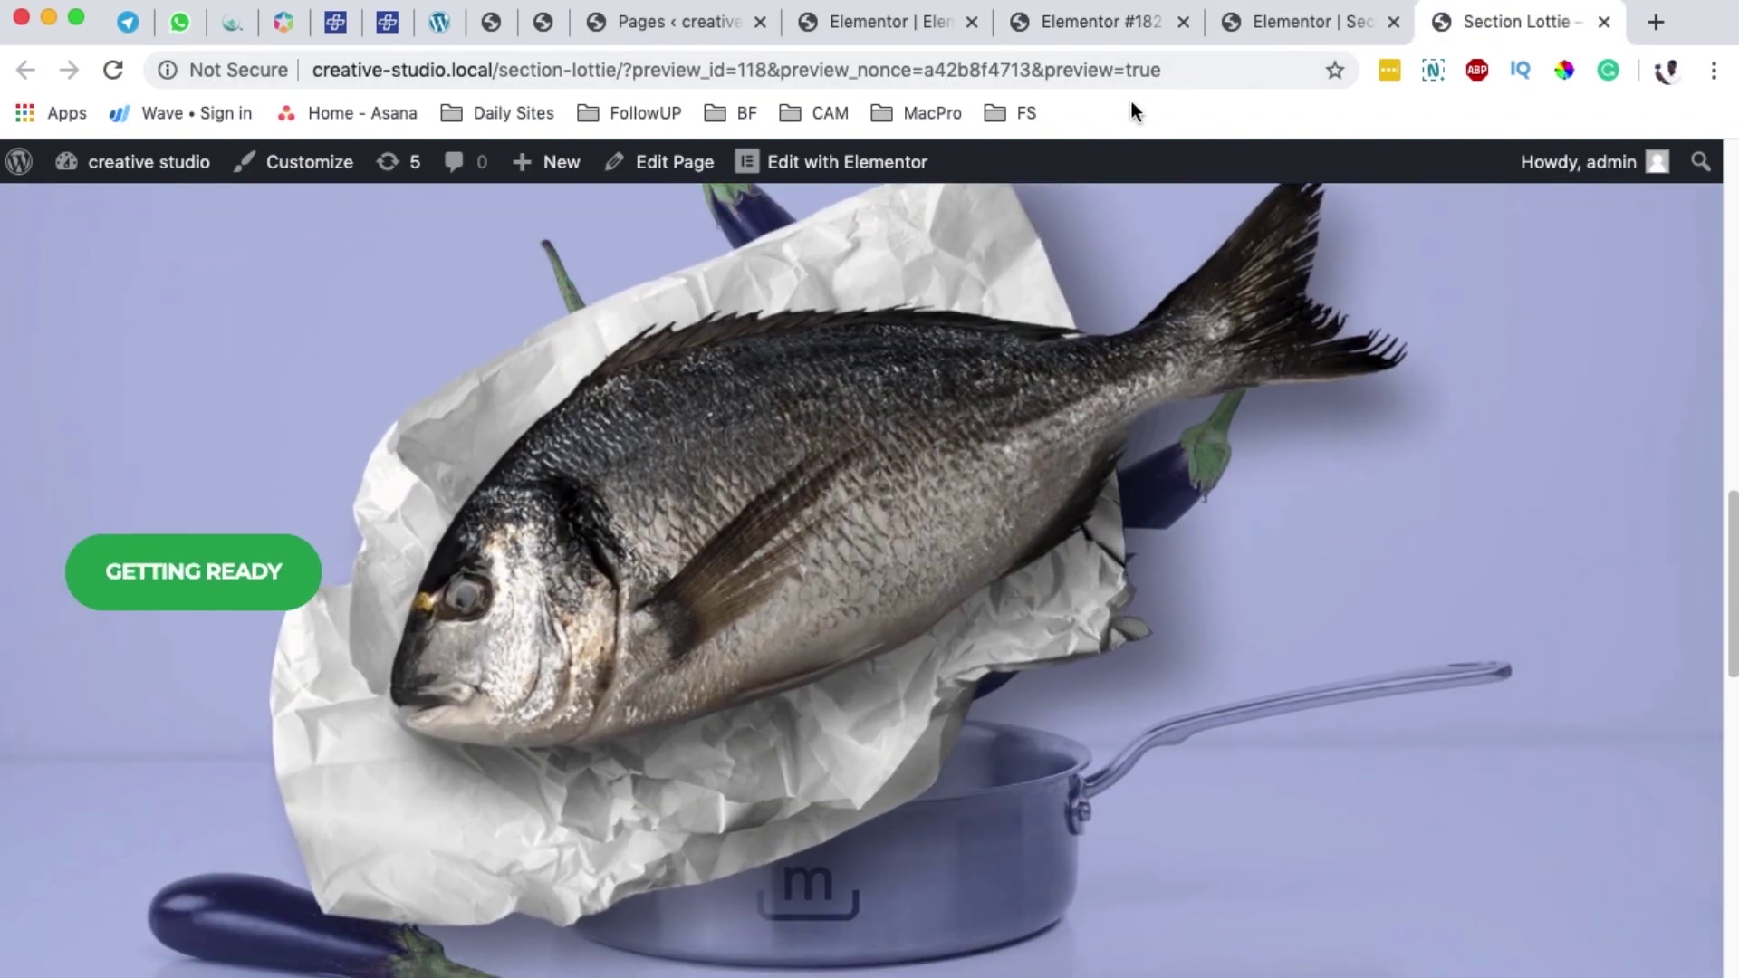
left_click(1109, 25)
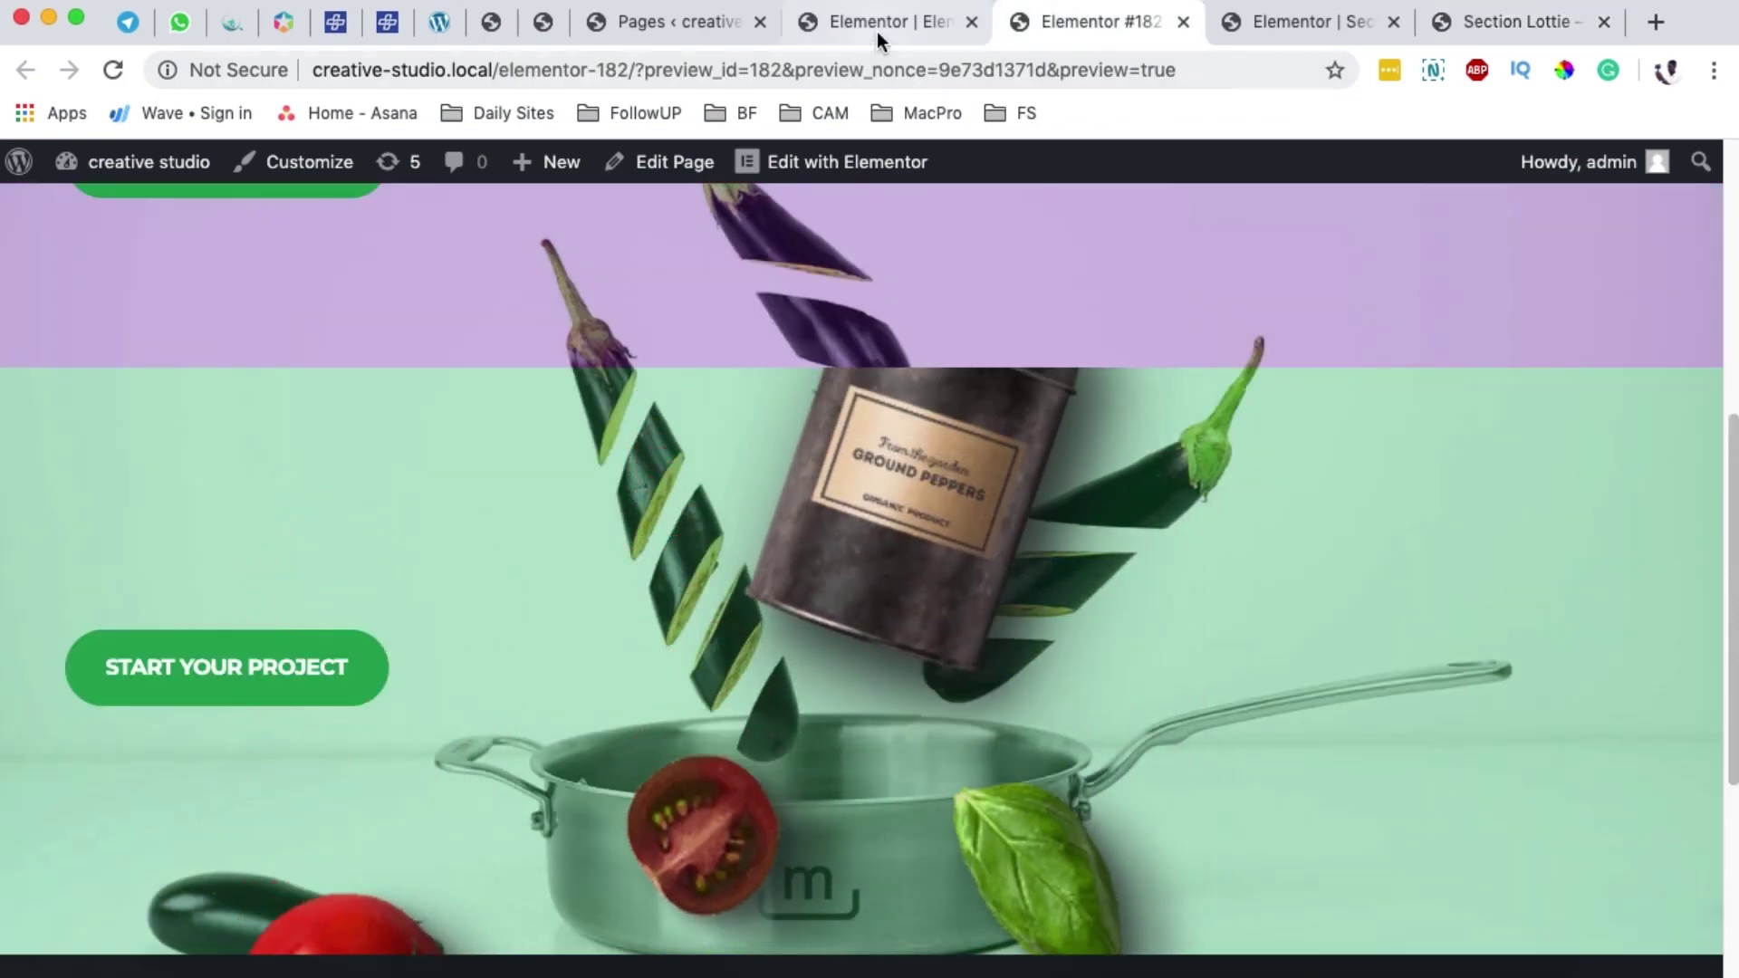
Return to the page editor and duplicate the green section
left_click(876, 31)
scroll(989, 547, "down", 2)
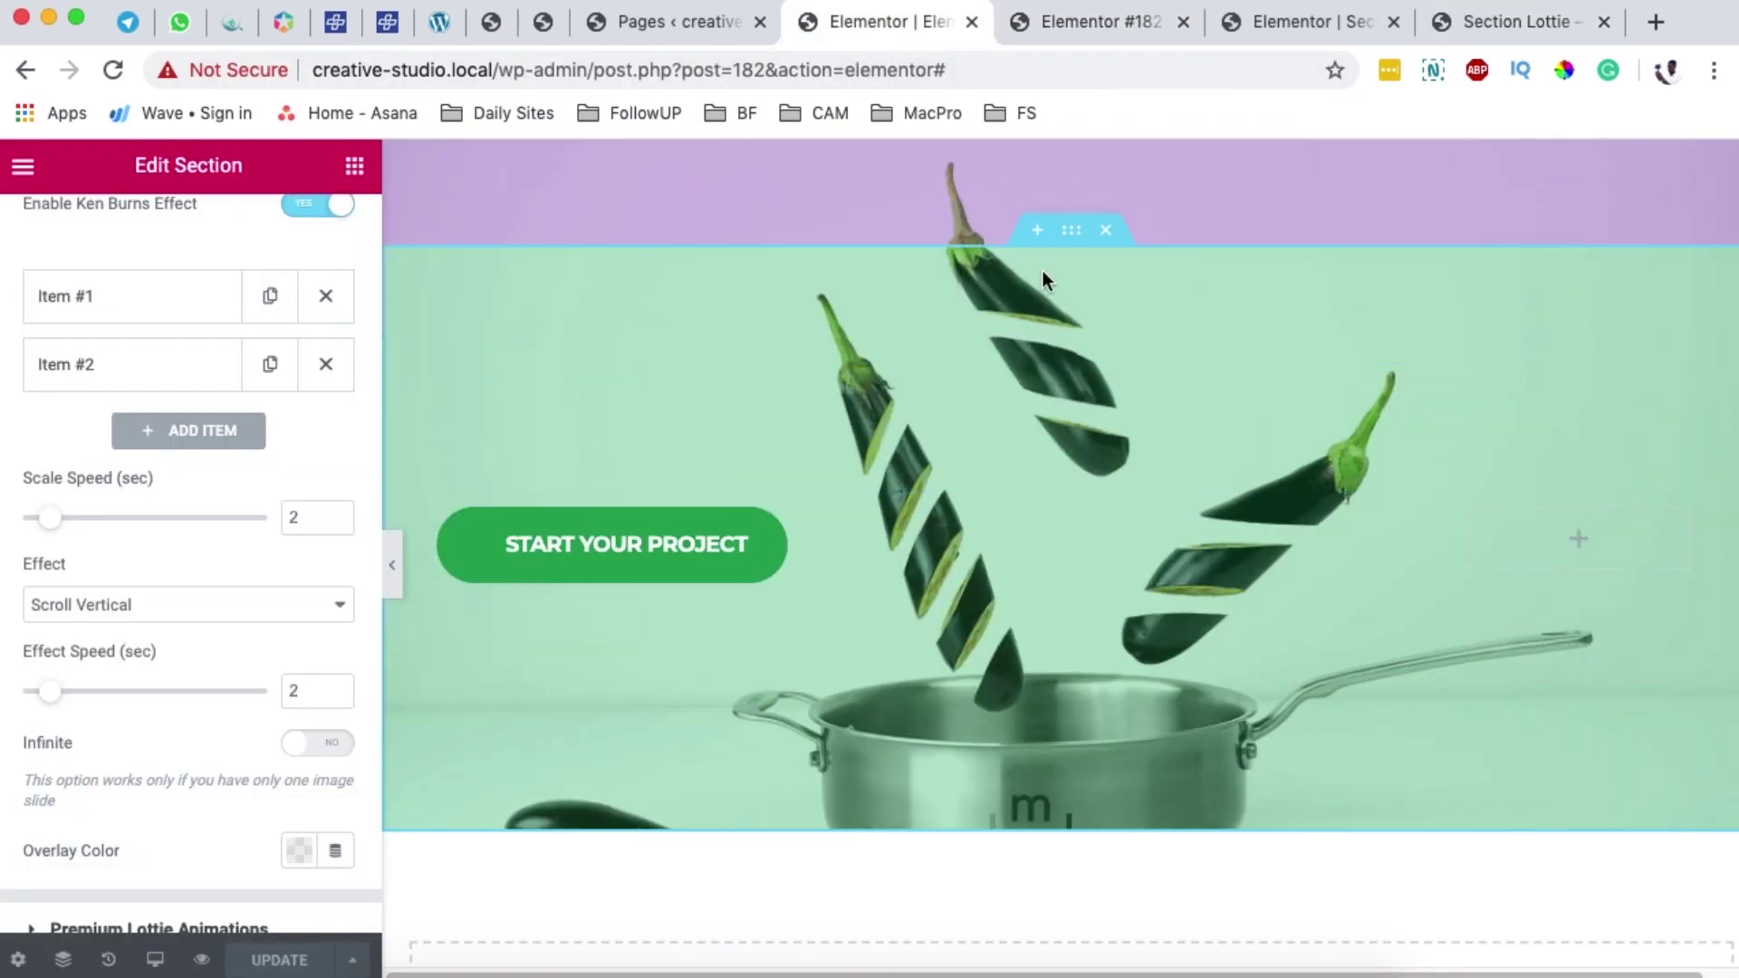
right_click(1070, 233)
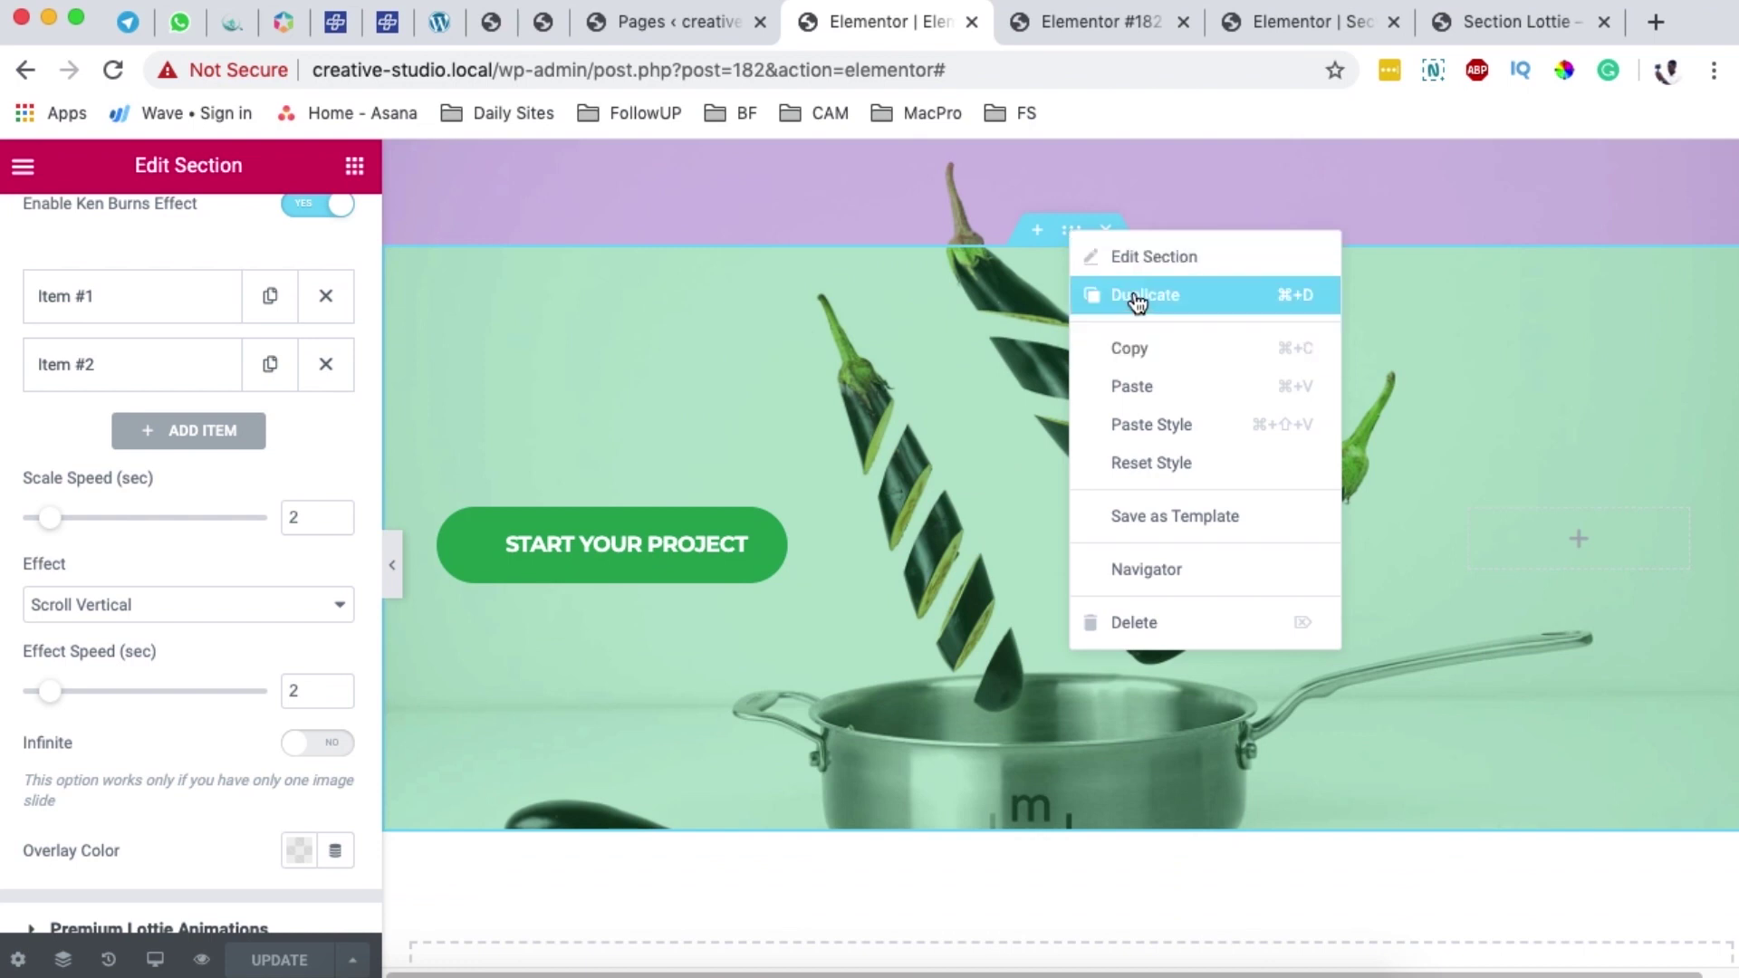
key("super+d")
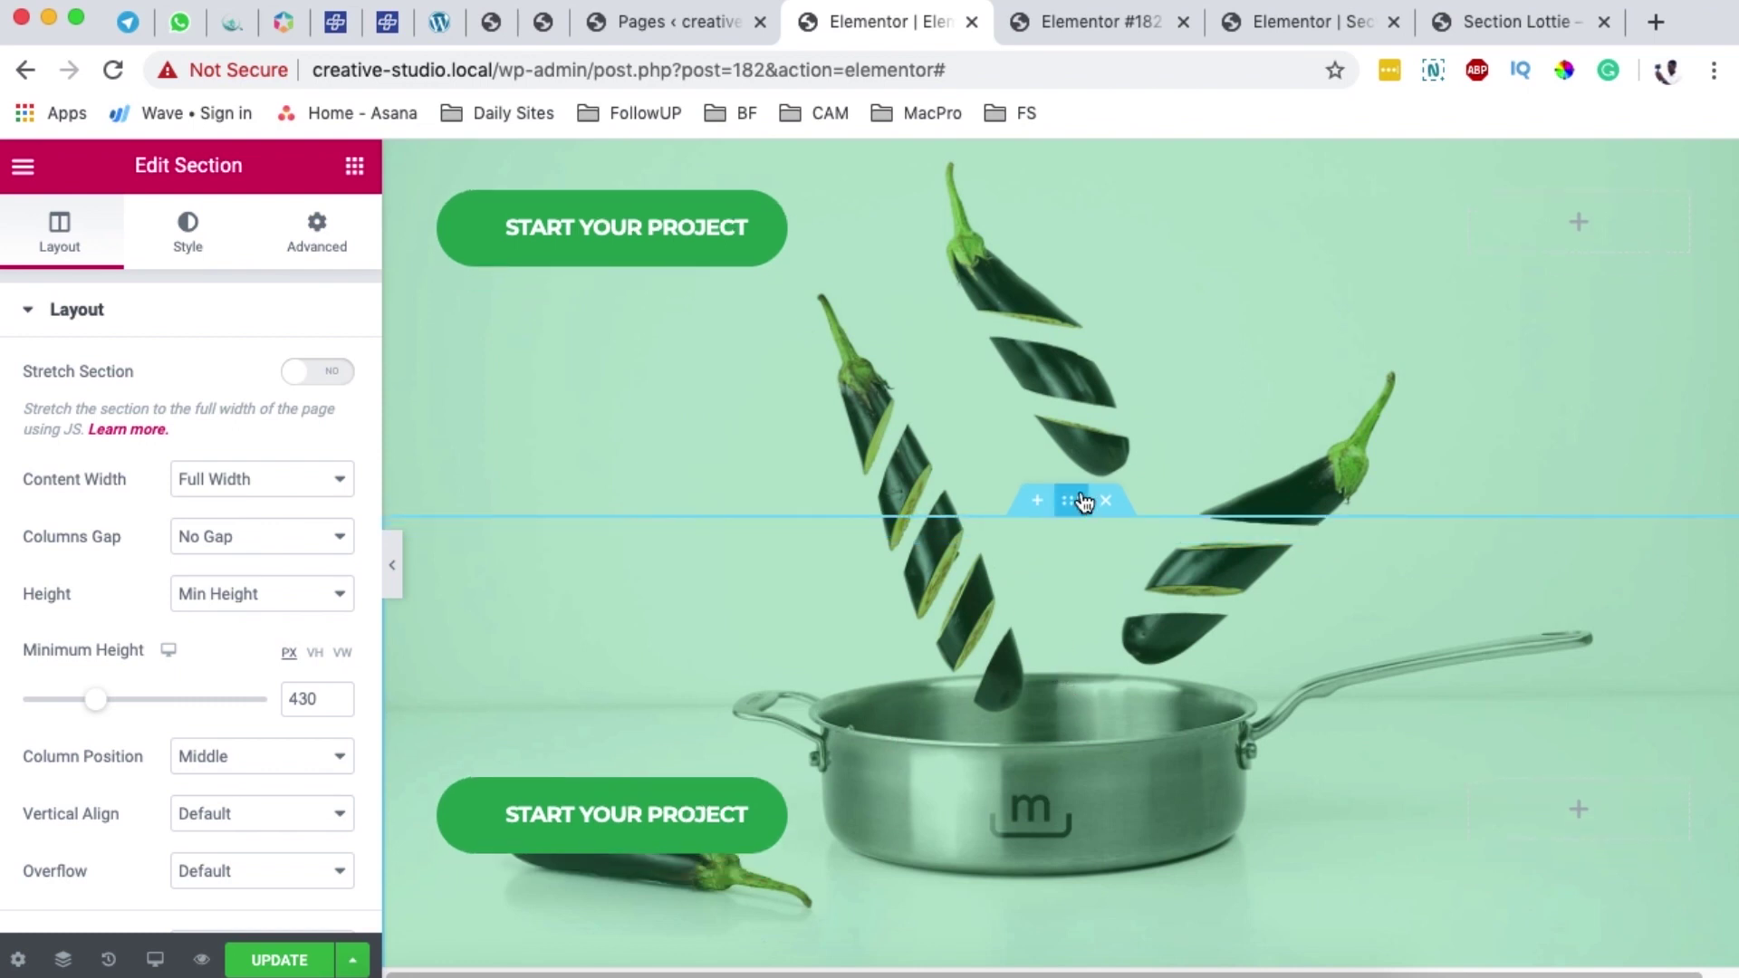
Change the duplicated section's background overlay color to the saved dark blue after checking the reference page
left_click(190, 241)
scroll(175, 621, "down", 5)
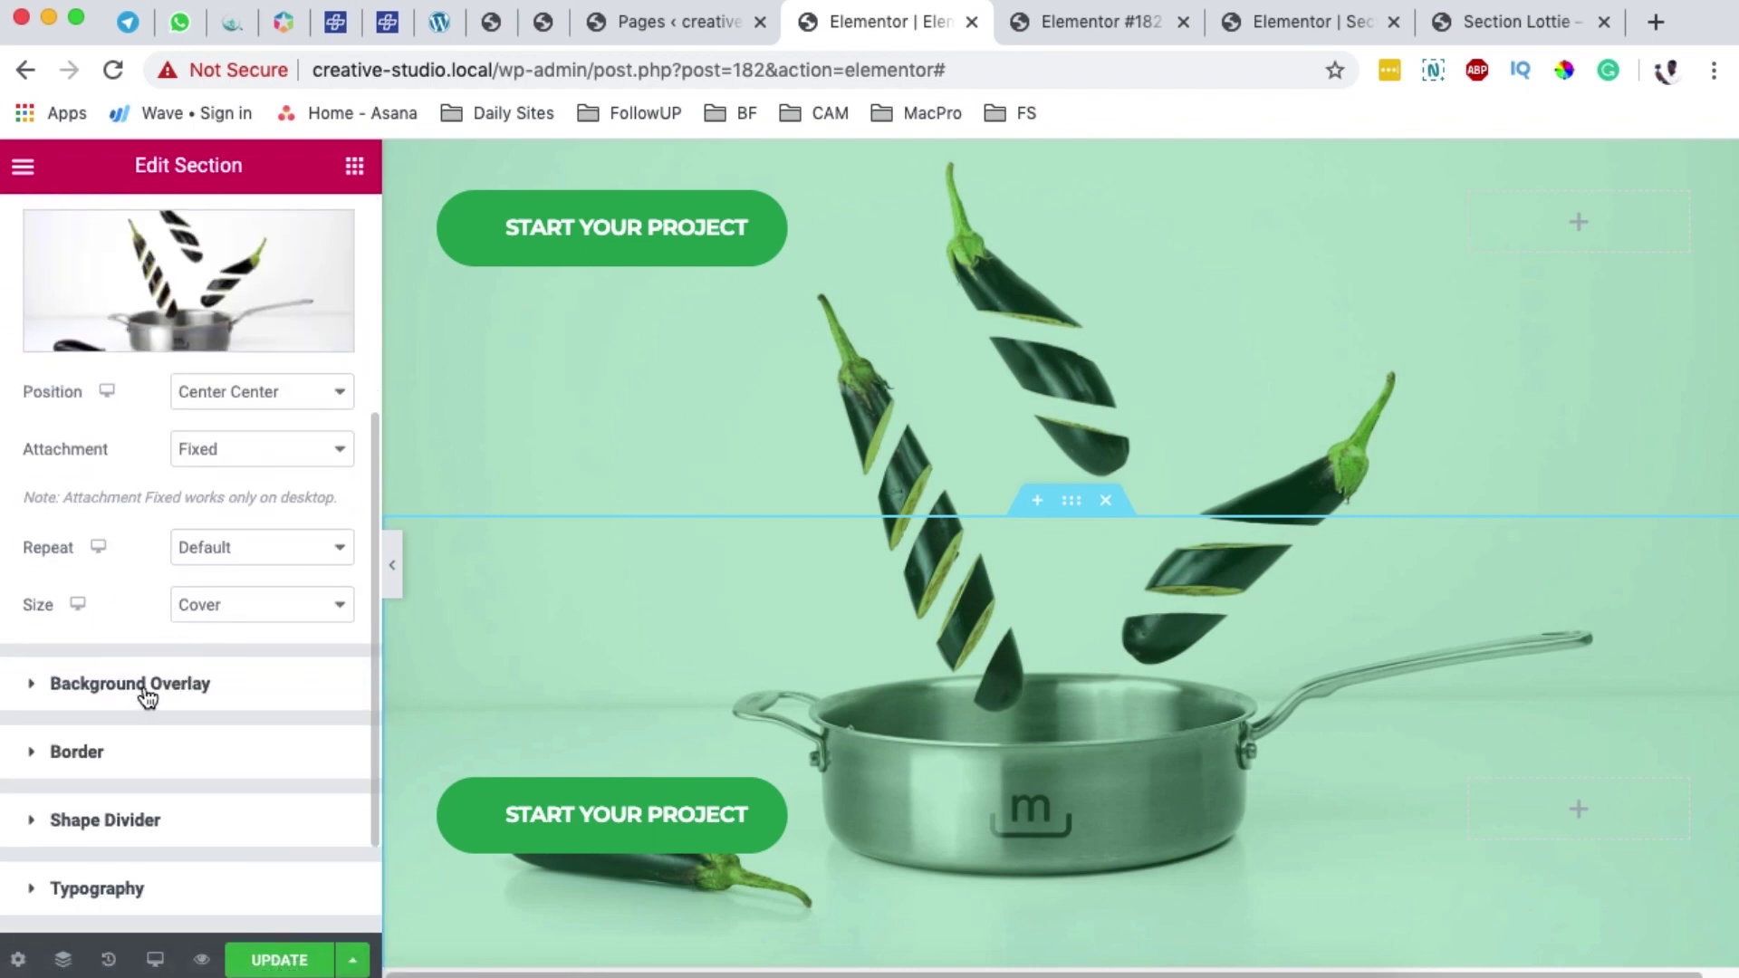
left_click(145, 686)
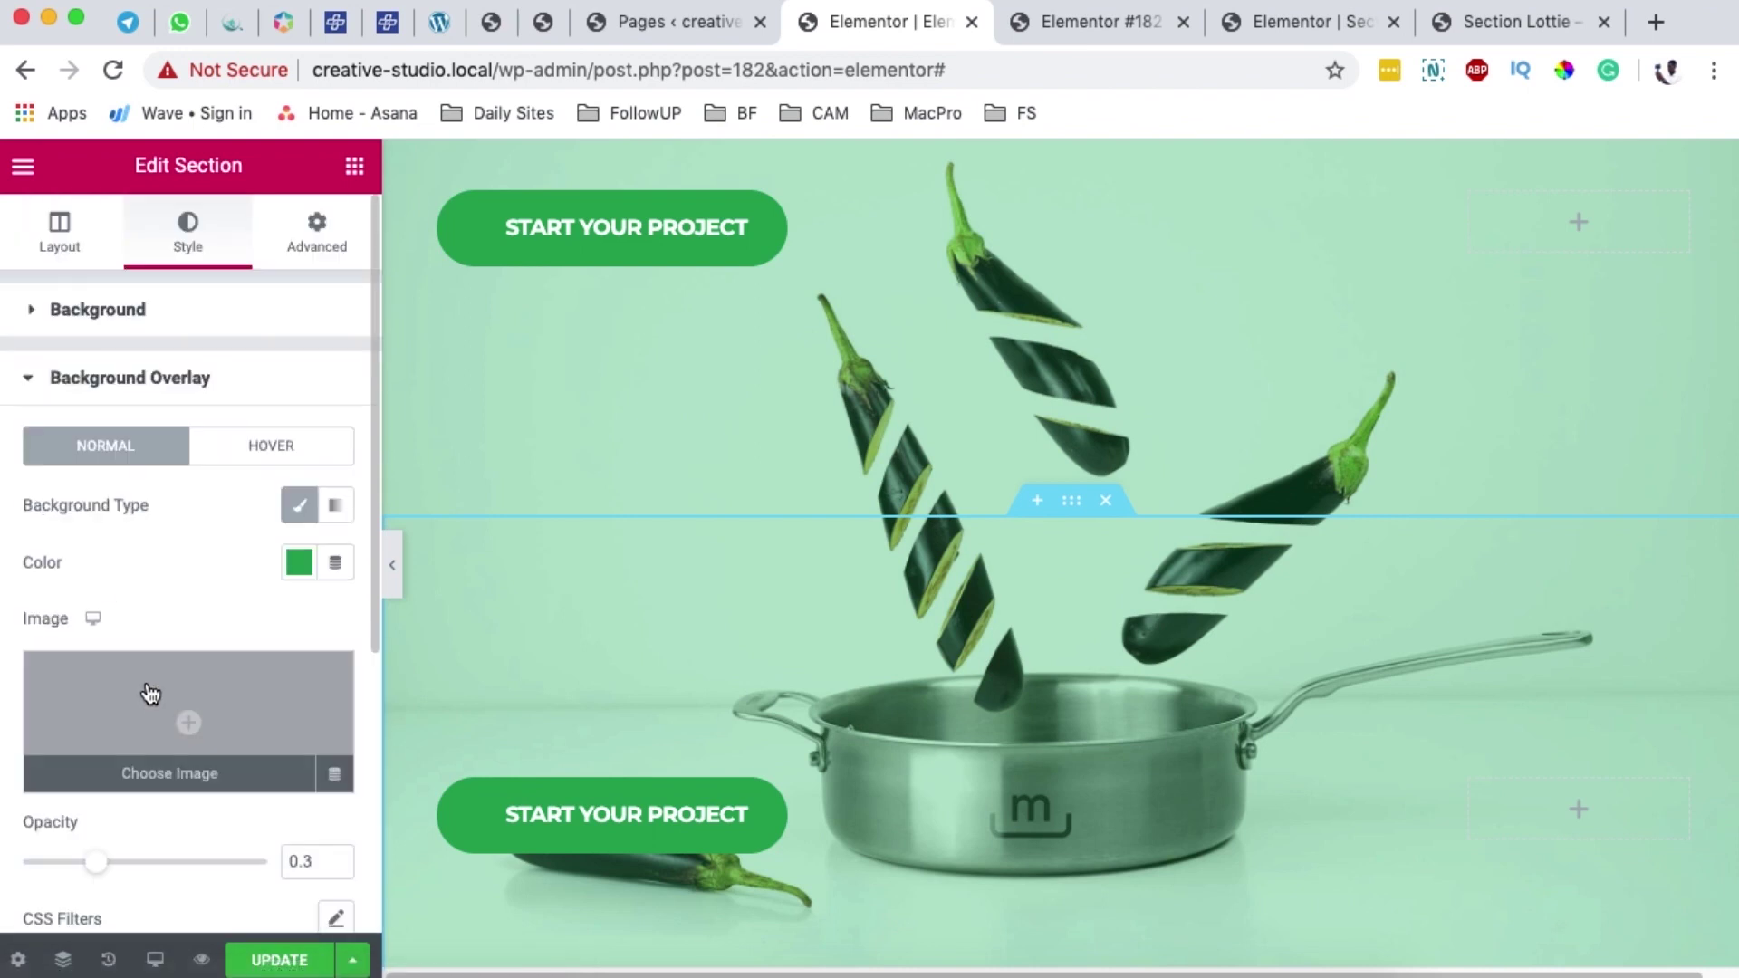
left_click(1485, 27)
left_click(905, 29)
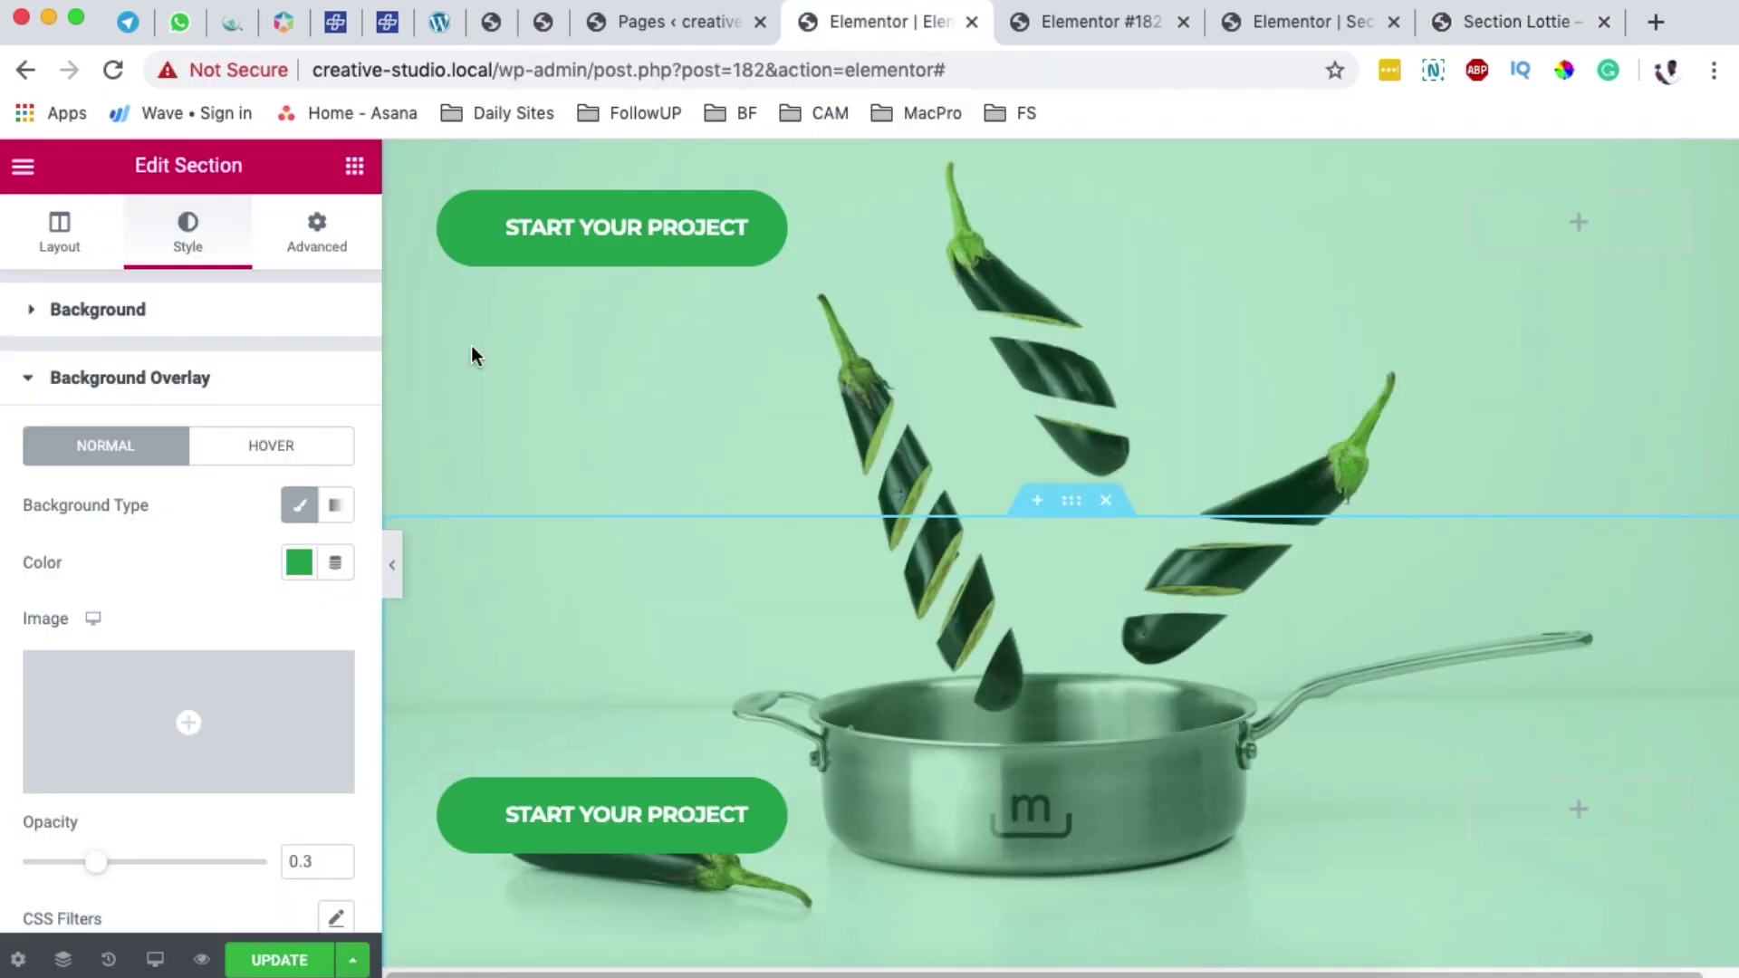
left_click(298, 568)
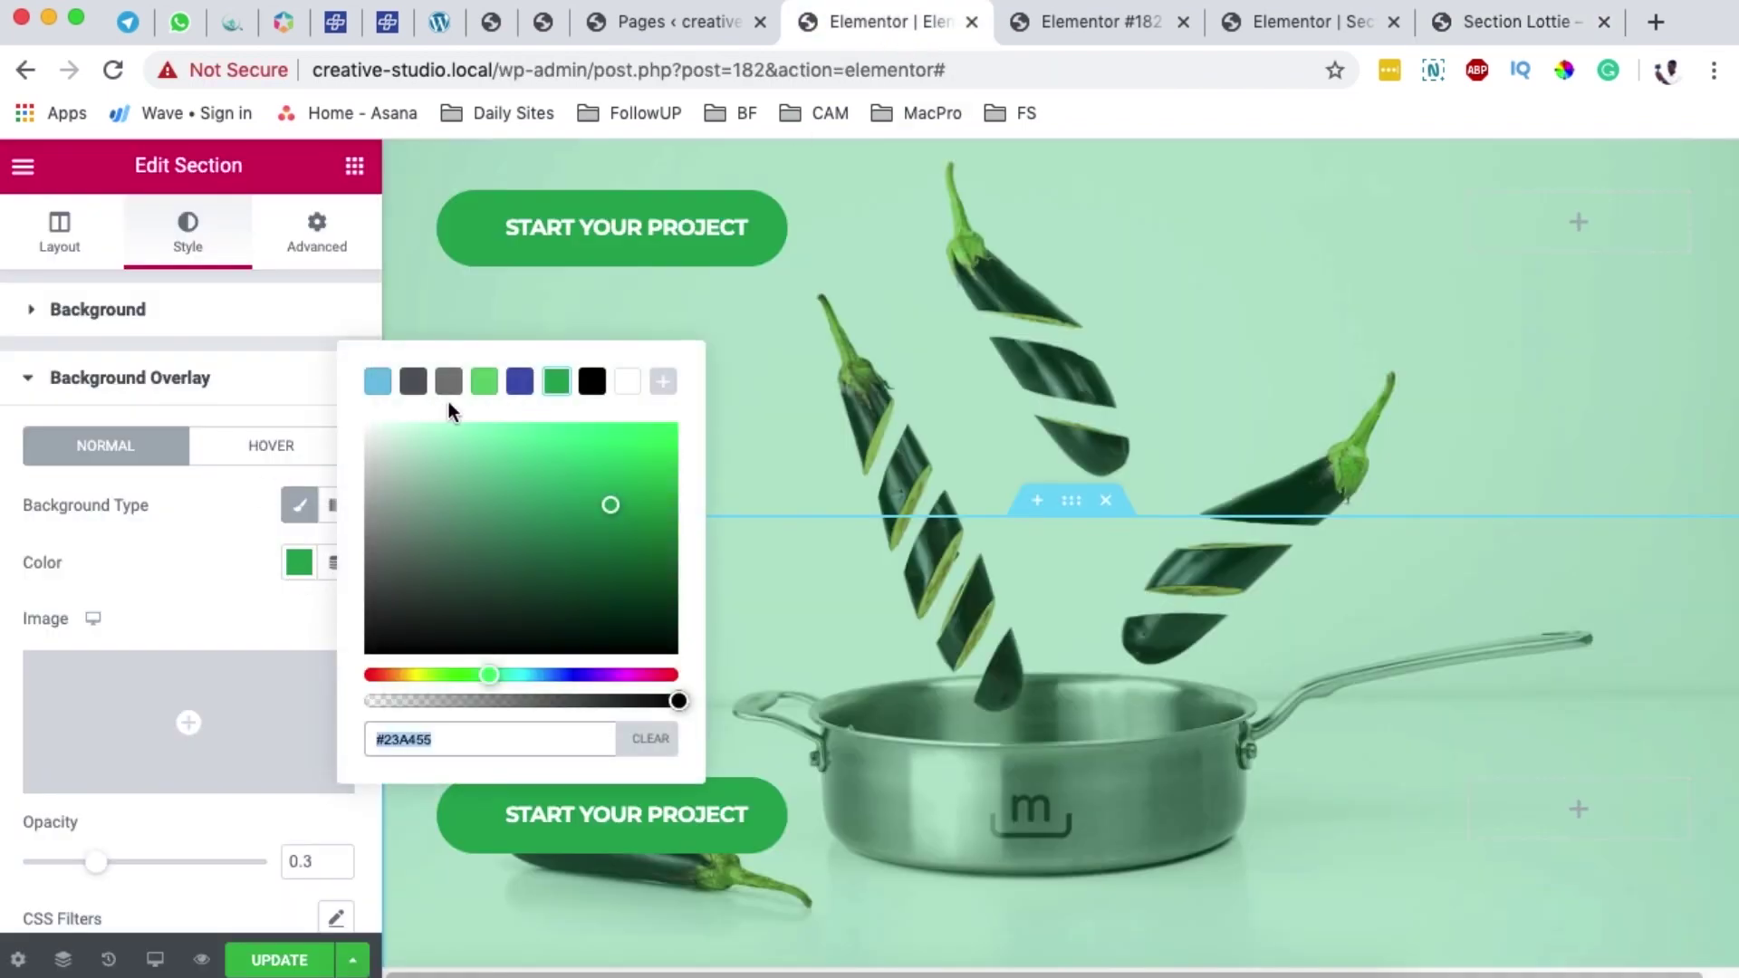
left_click(520, 383)
left_click(162, 584)
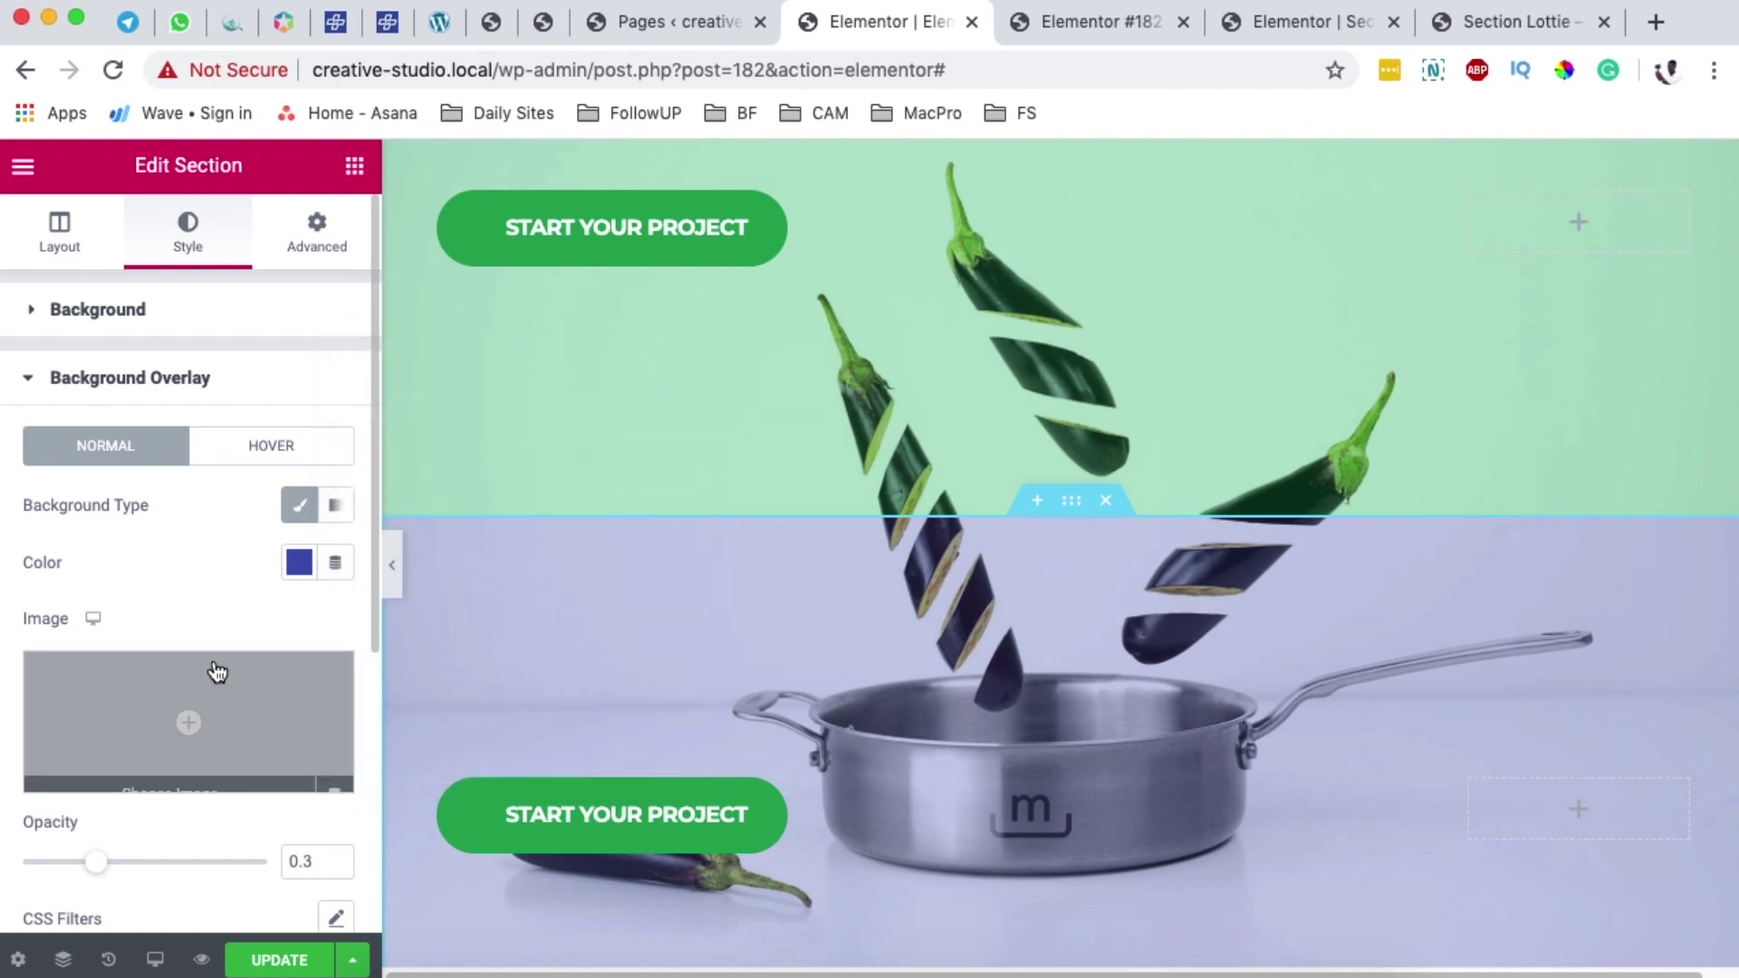
In the blue section's Premium Ken Burns Effect settings, delete Item #2 and open Item #1
scroll(815, 634, "down", 2)
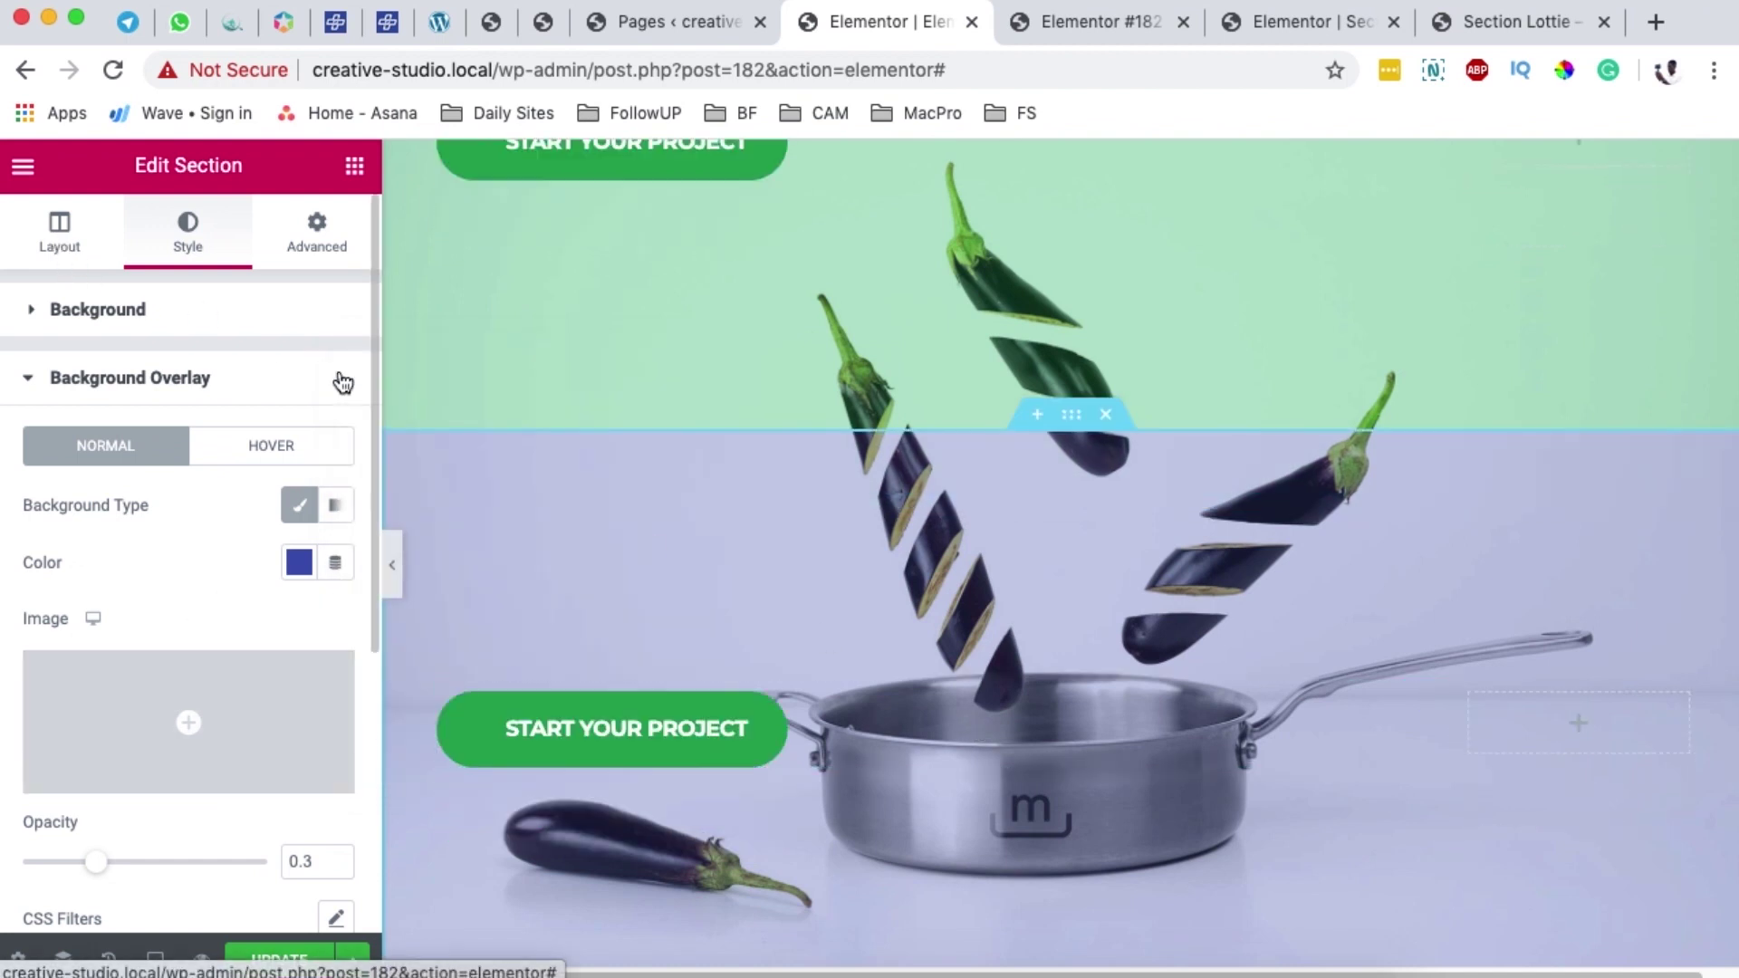
left_click(60, 234)
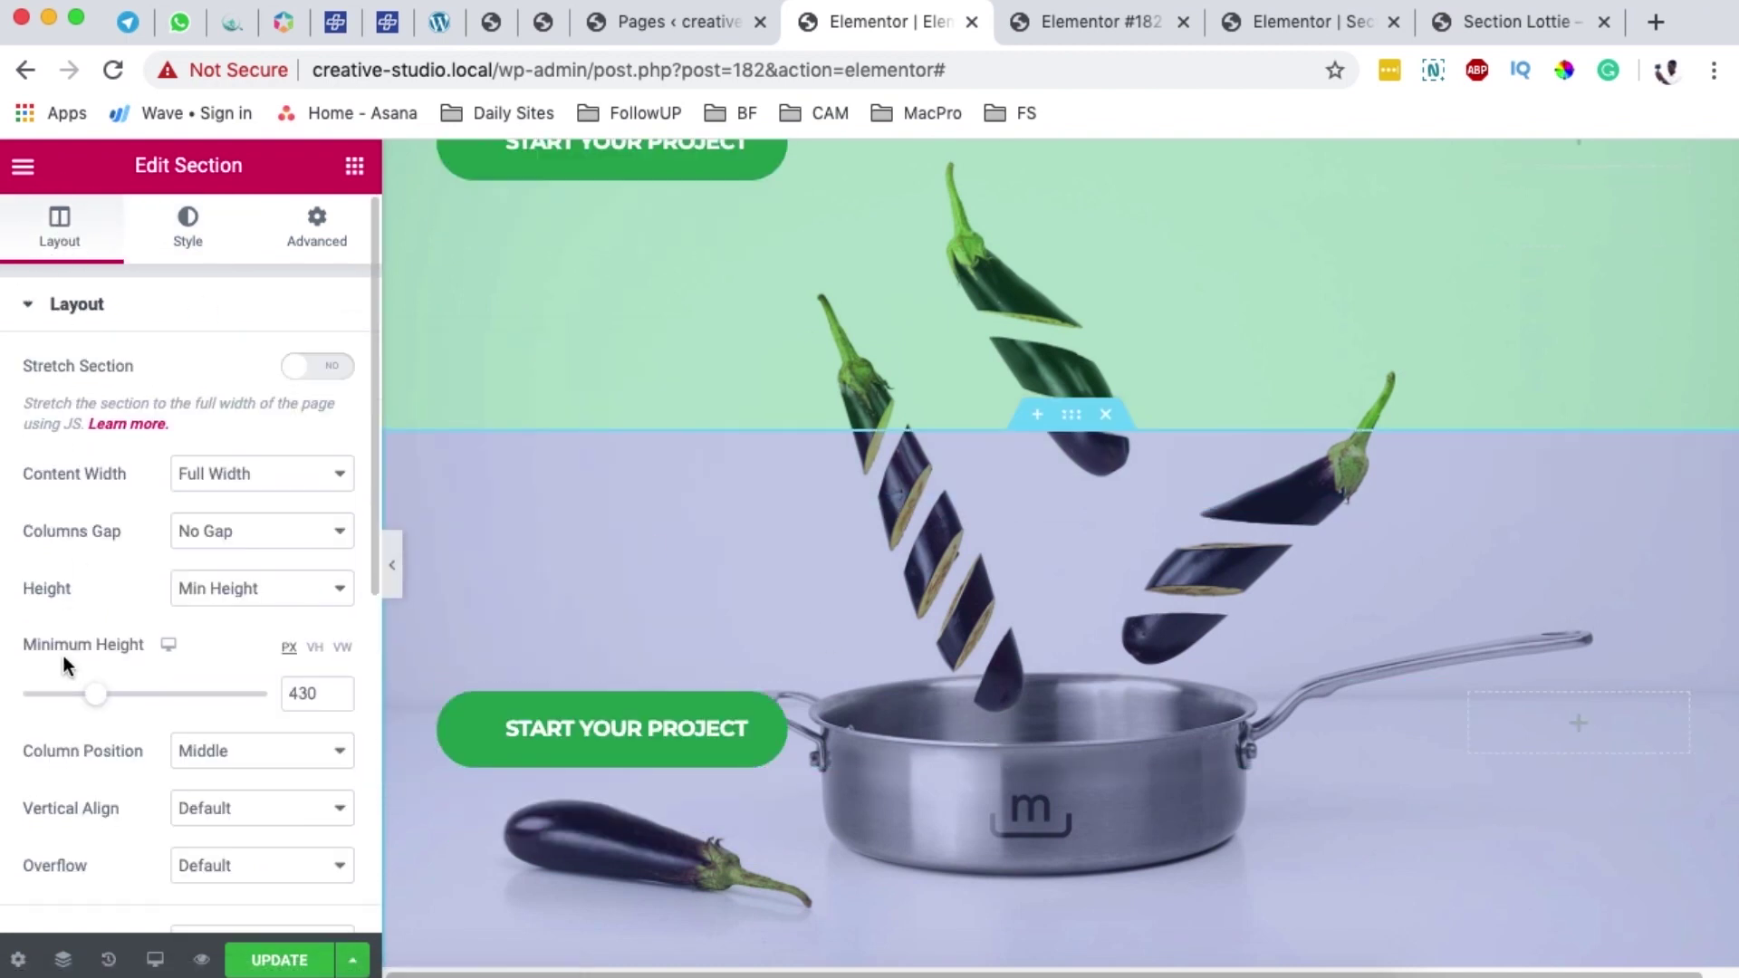
scroll(145, 797, "down", 5)
left_click(145, 797)
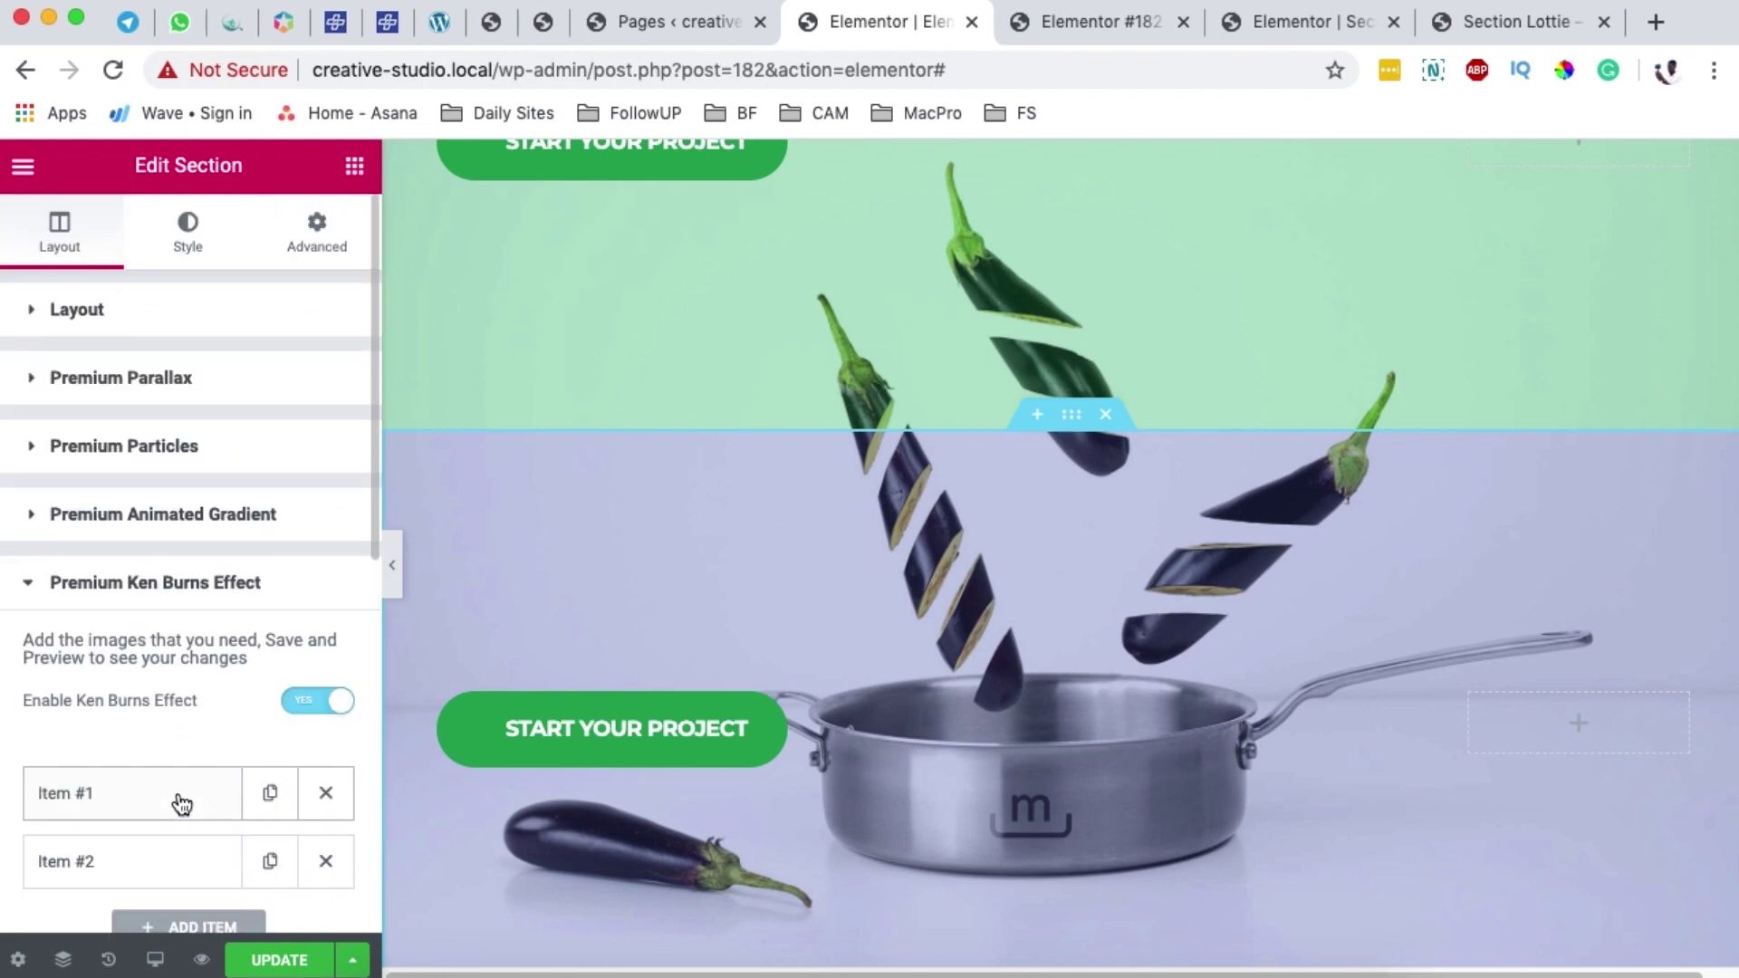
scroll(181, 769, "down", 2)
left_click(170, 631)
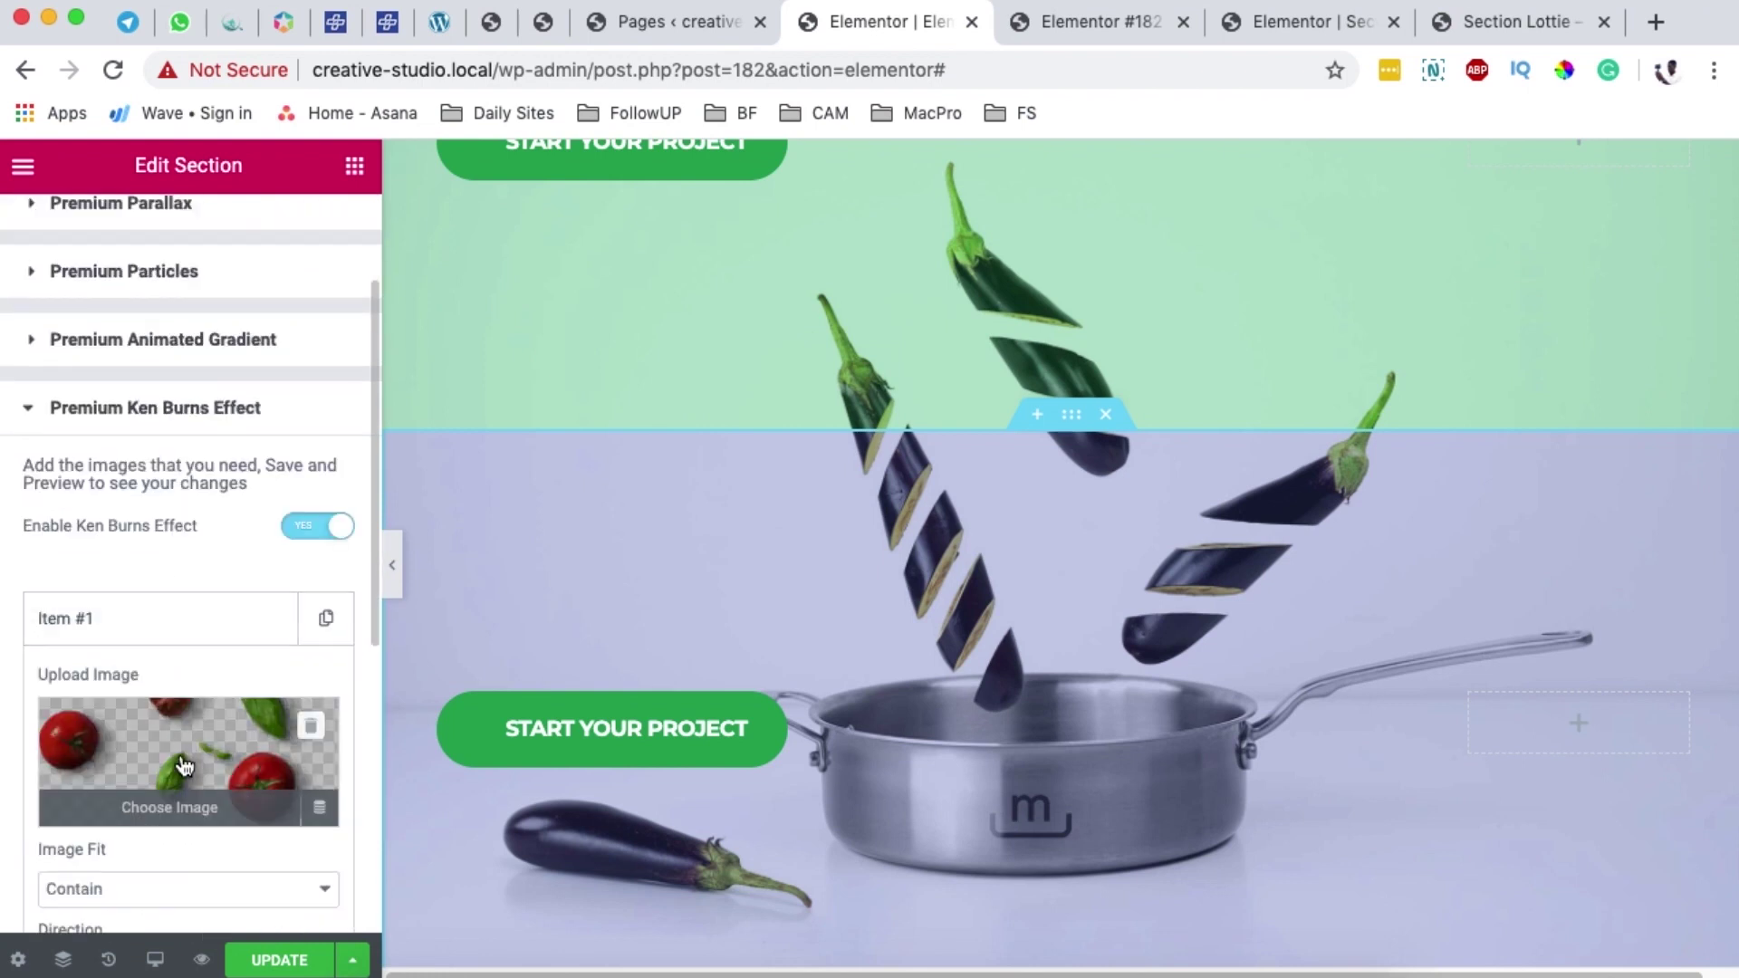
Replace the blue section's Item #1 Ken Burns image with fish-on-paper.png from the media library
left_click(303, 753)
scroll(803, 725, "down", 10)
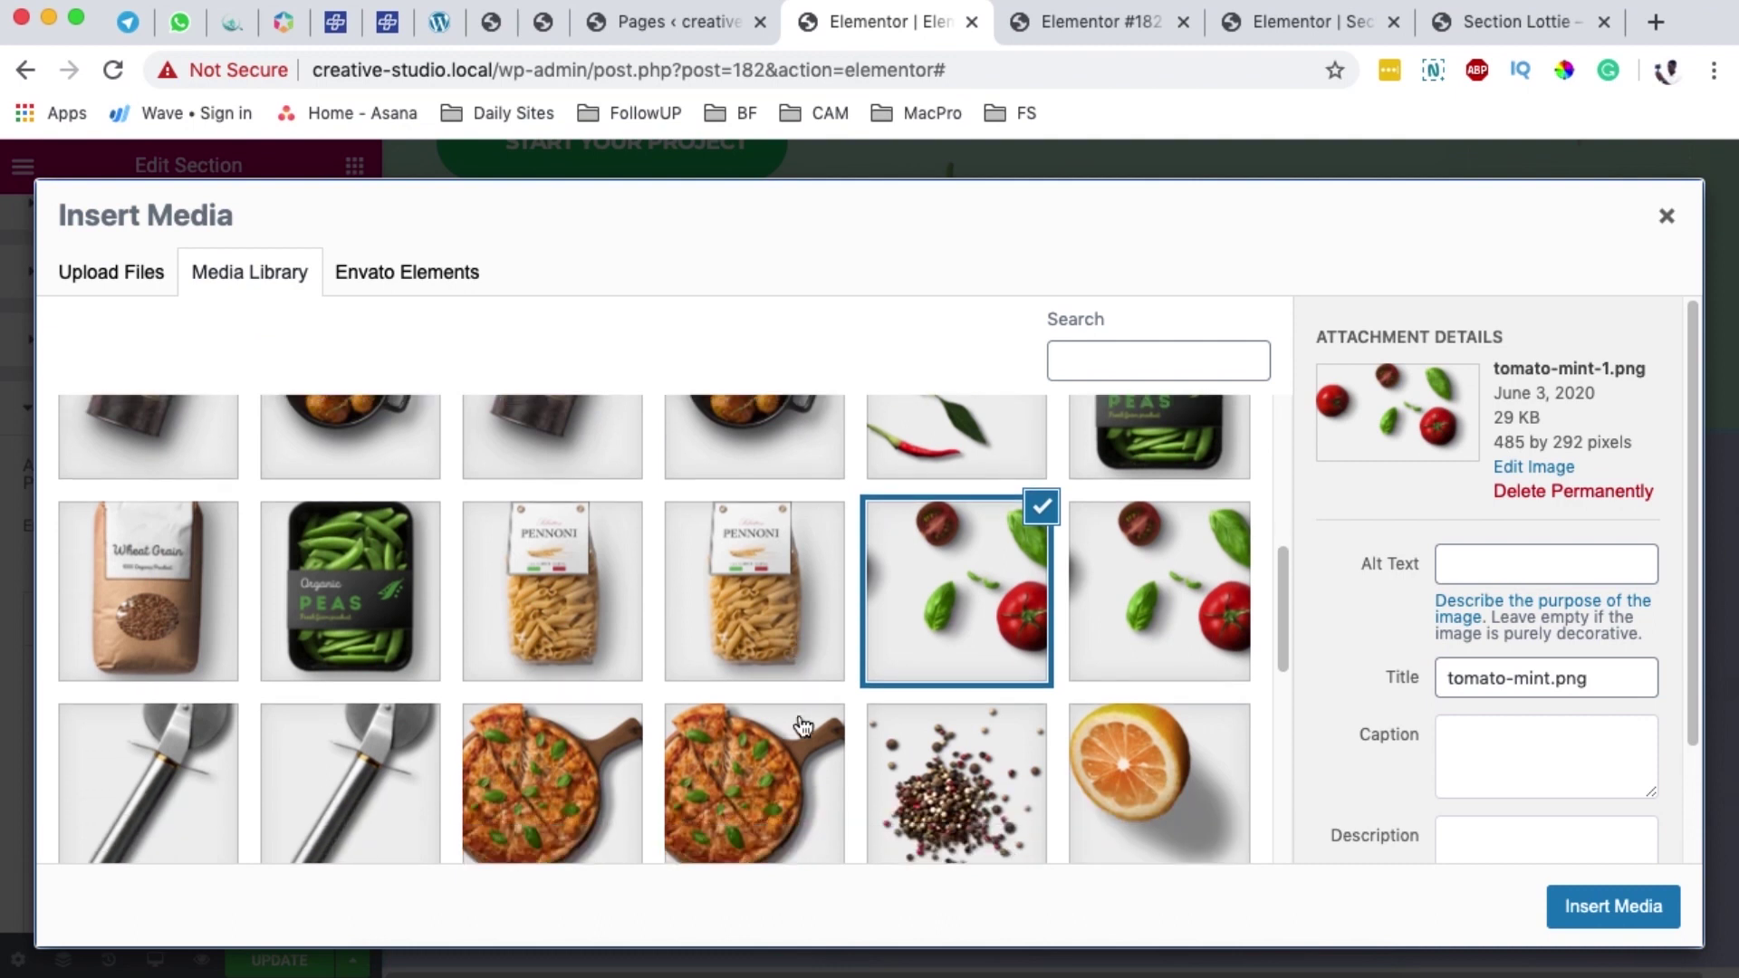
scroll(802, 724, "down", 4)
left_click(205, 528)
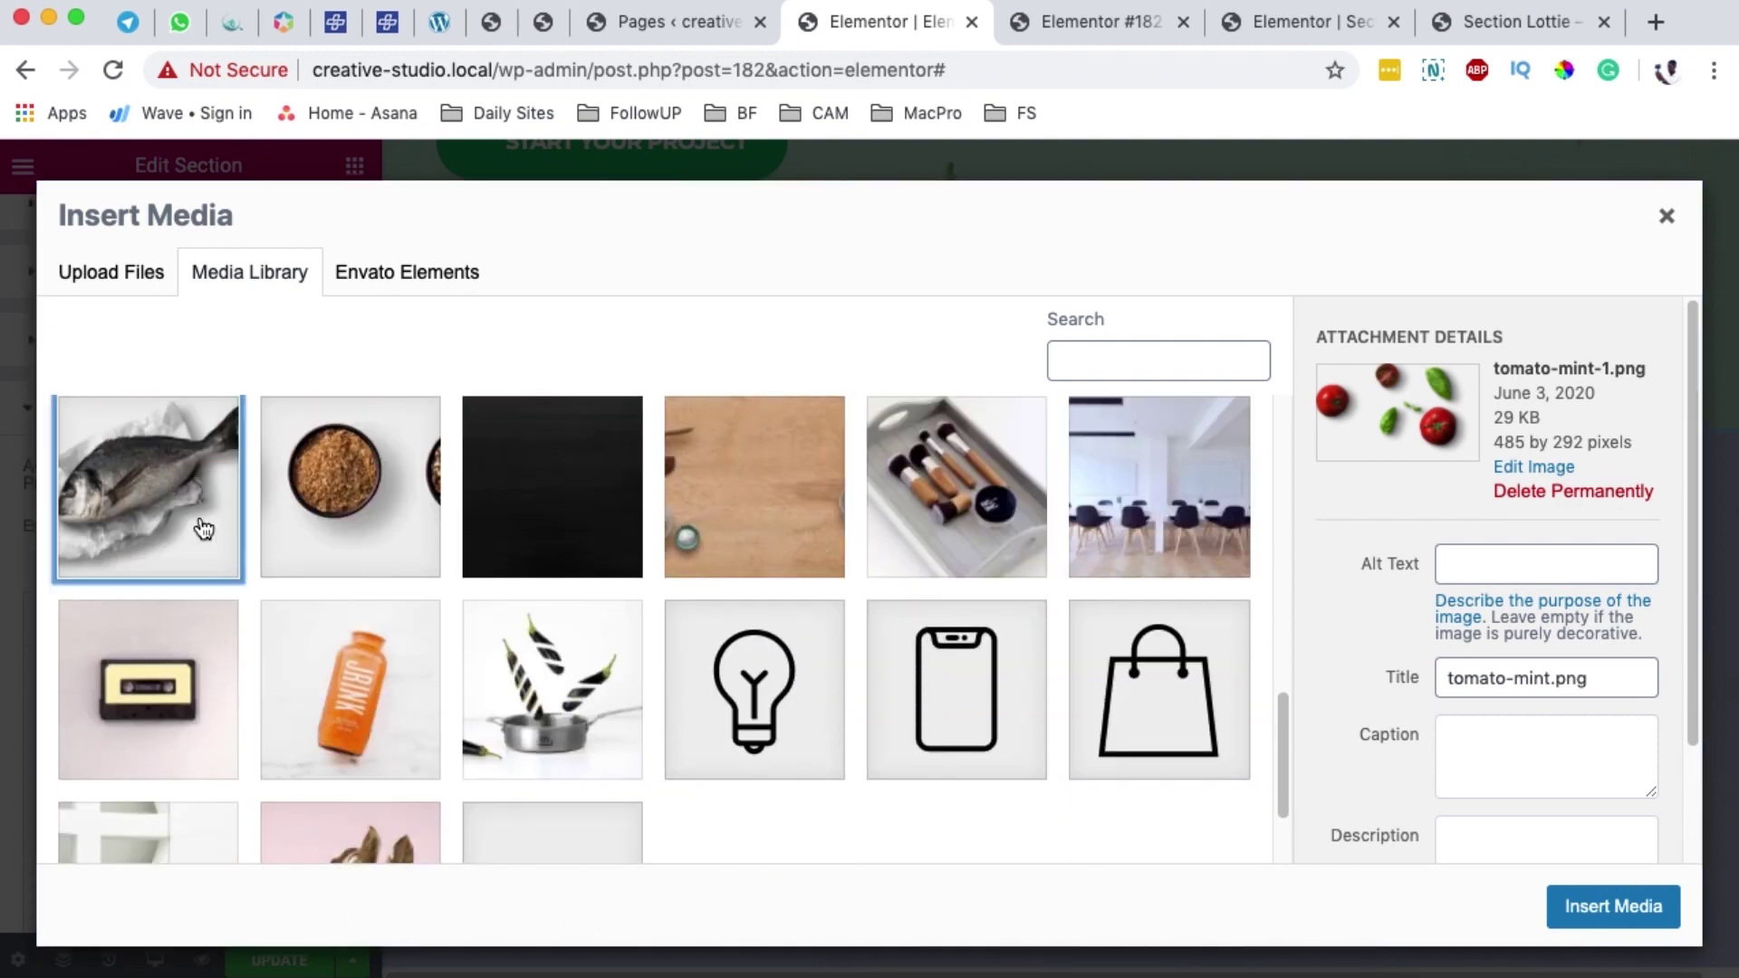
left_click(1602, 908)
left_click(181, 815)
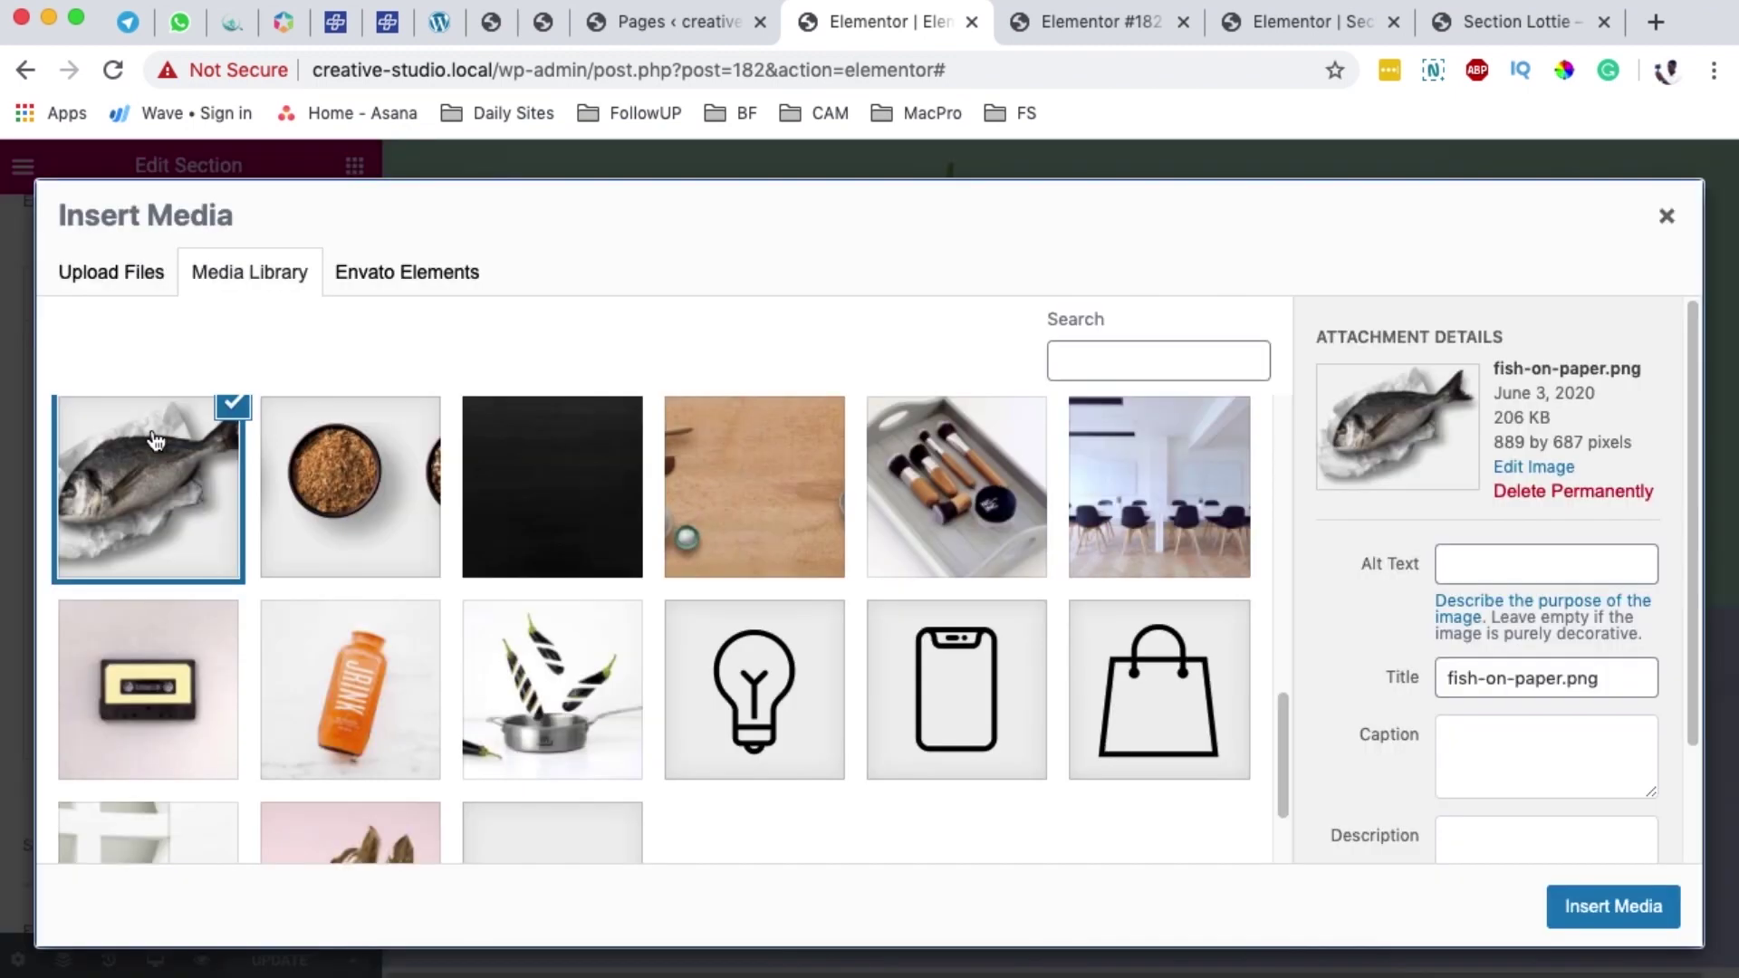
left_click(157, 472)
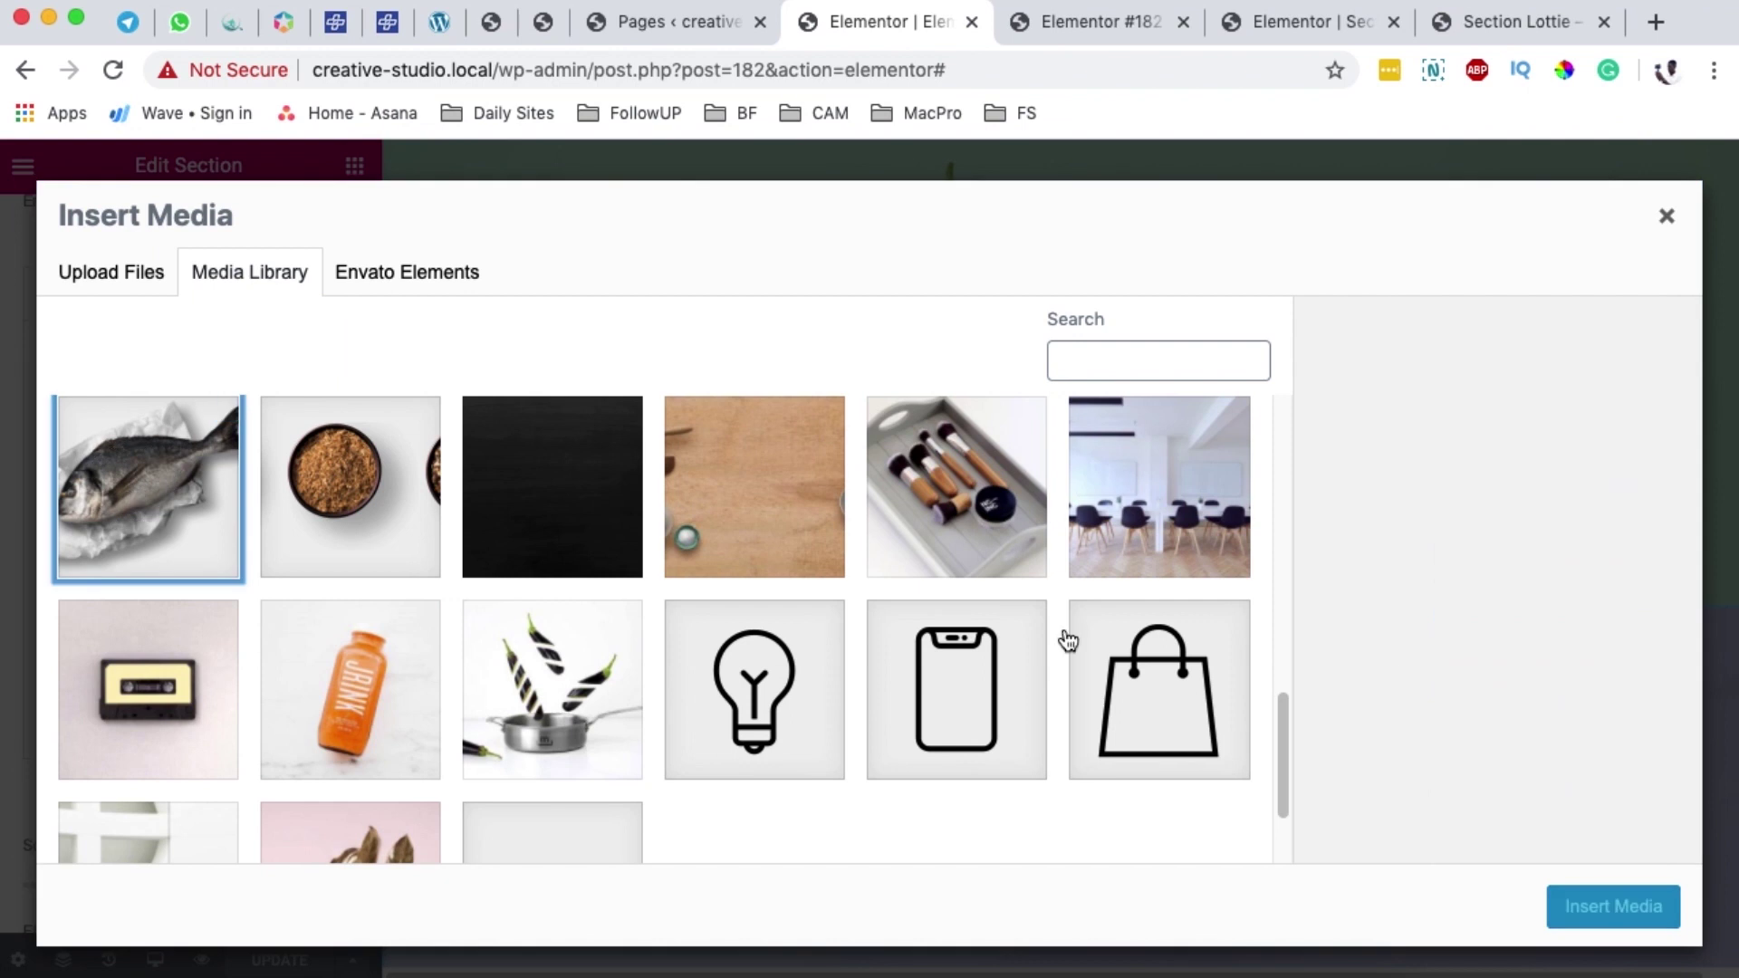
left_click(1665, 220)
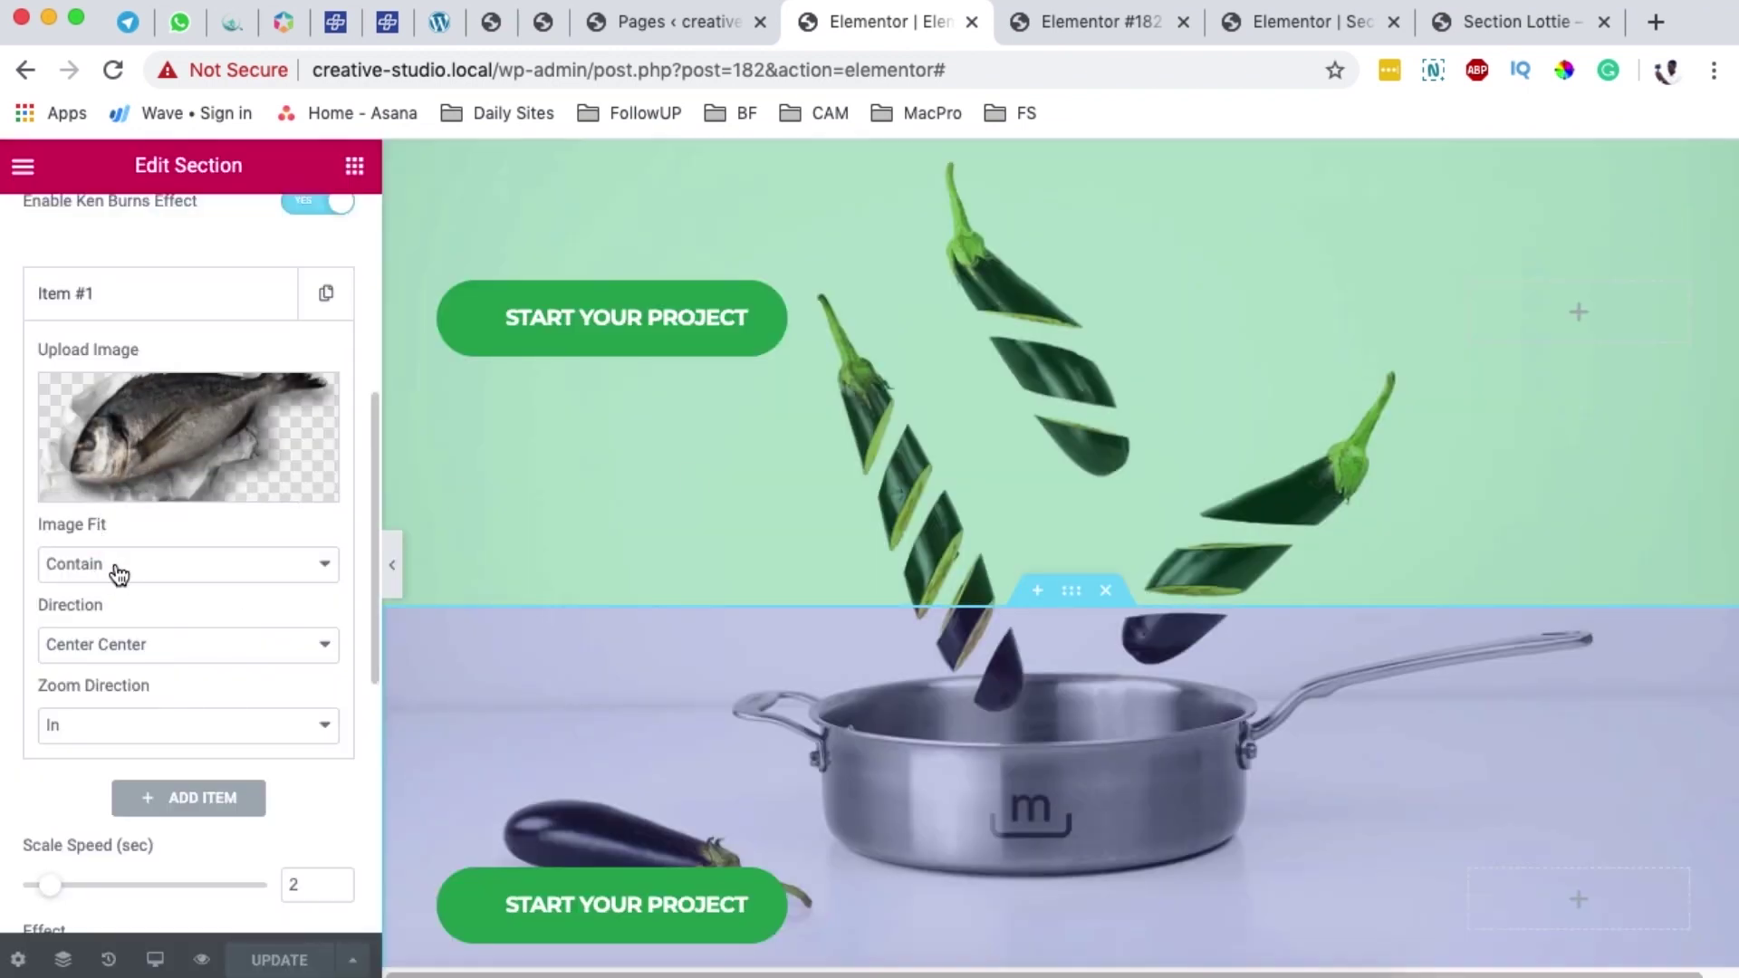
Keep Item #1's direction at Center Center, choose the Scroll Vertical effect, and set scale speed and effect speed to 4 seconds
scroll(132, 668, "down", 1)
left_click(138, 646)
left_click(141, 646)
scroll(244, 670, "down", 3)
scroll(233, 625, "down", 5)
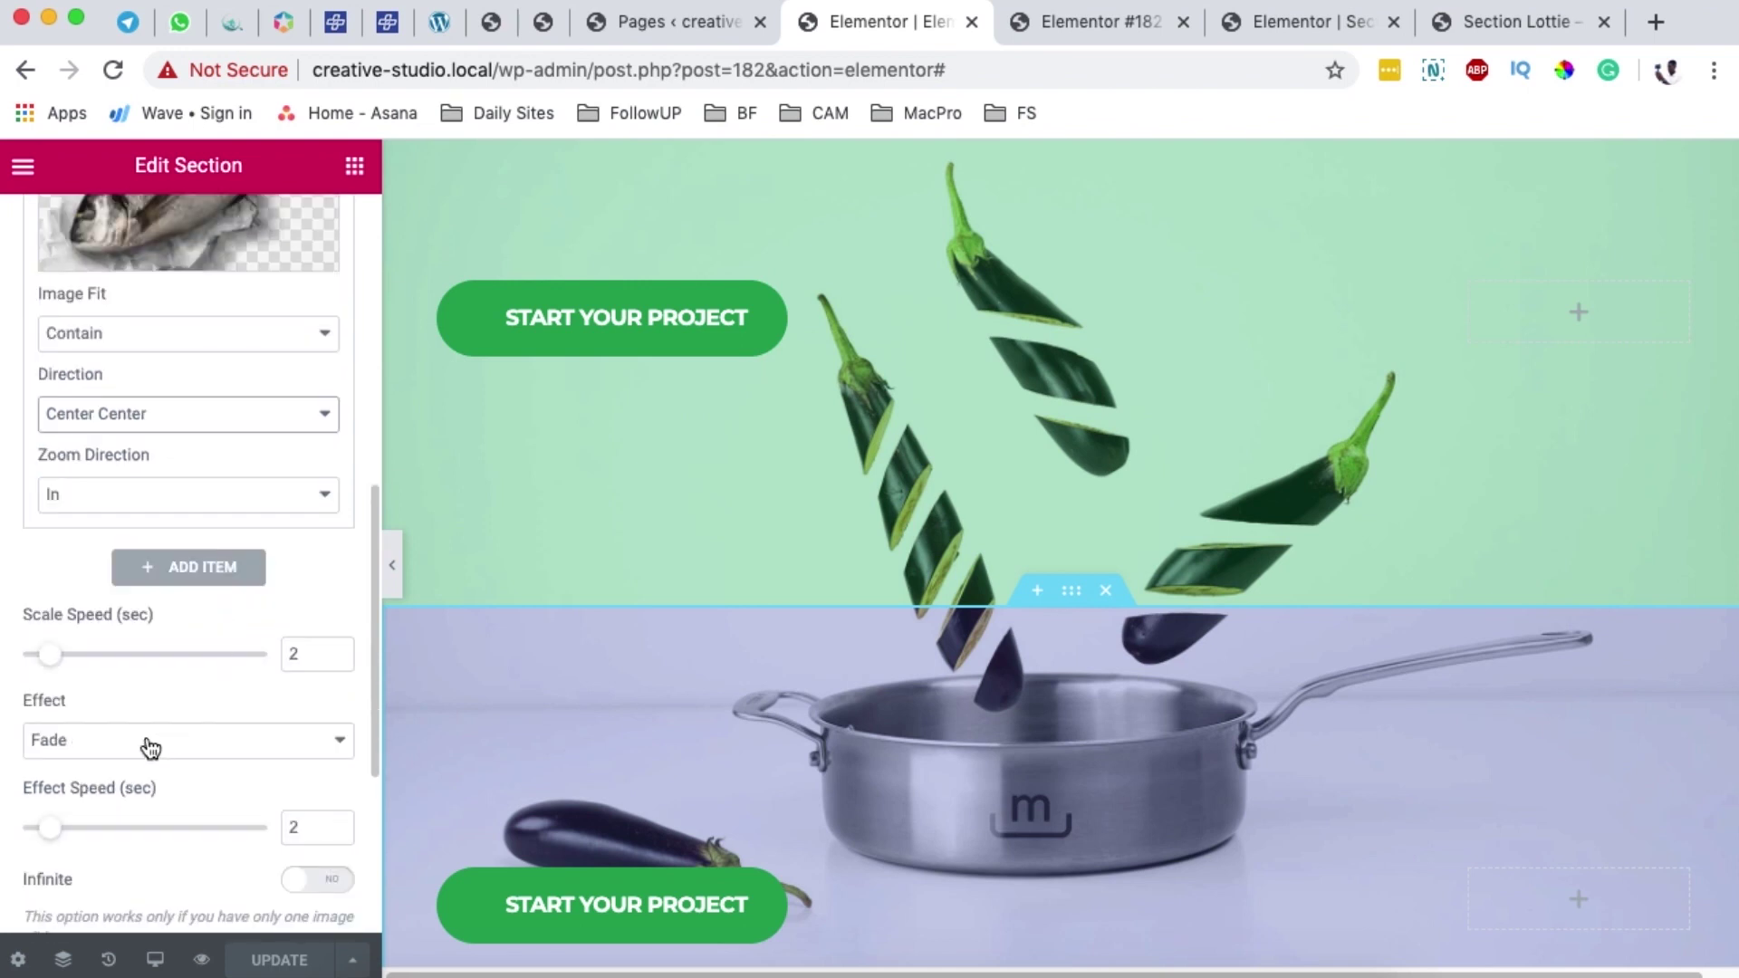
left_click(150, 747)
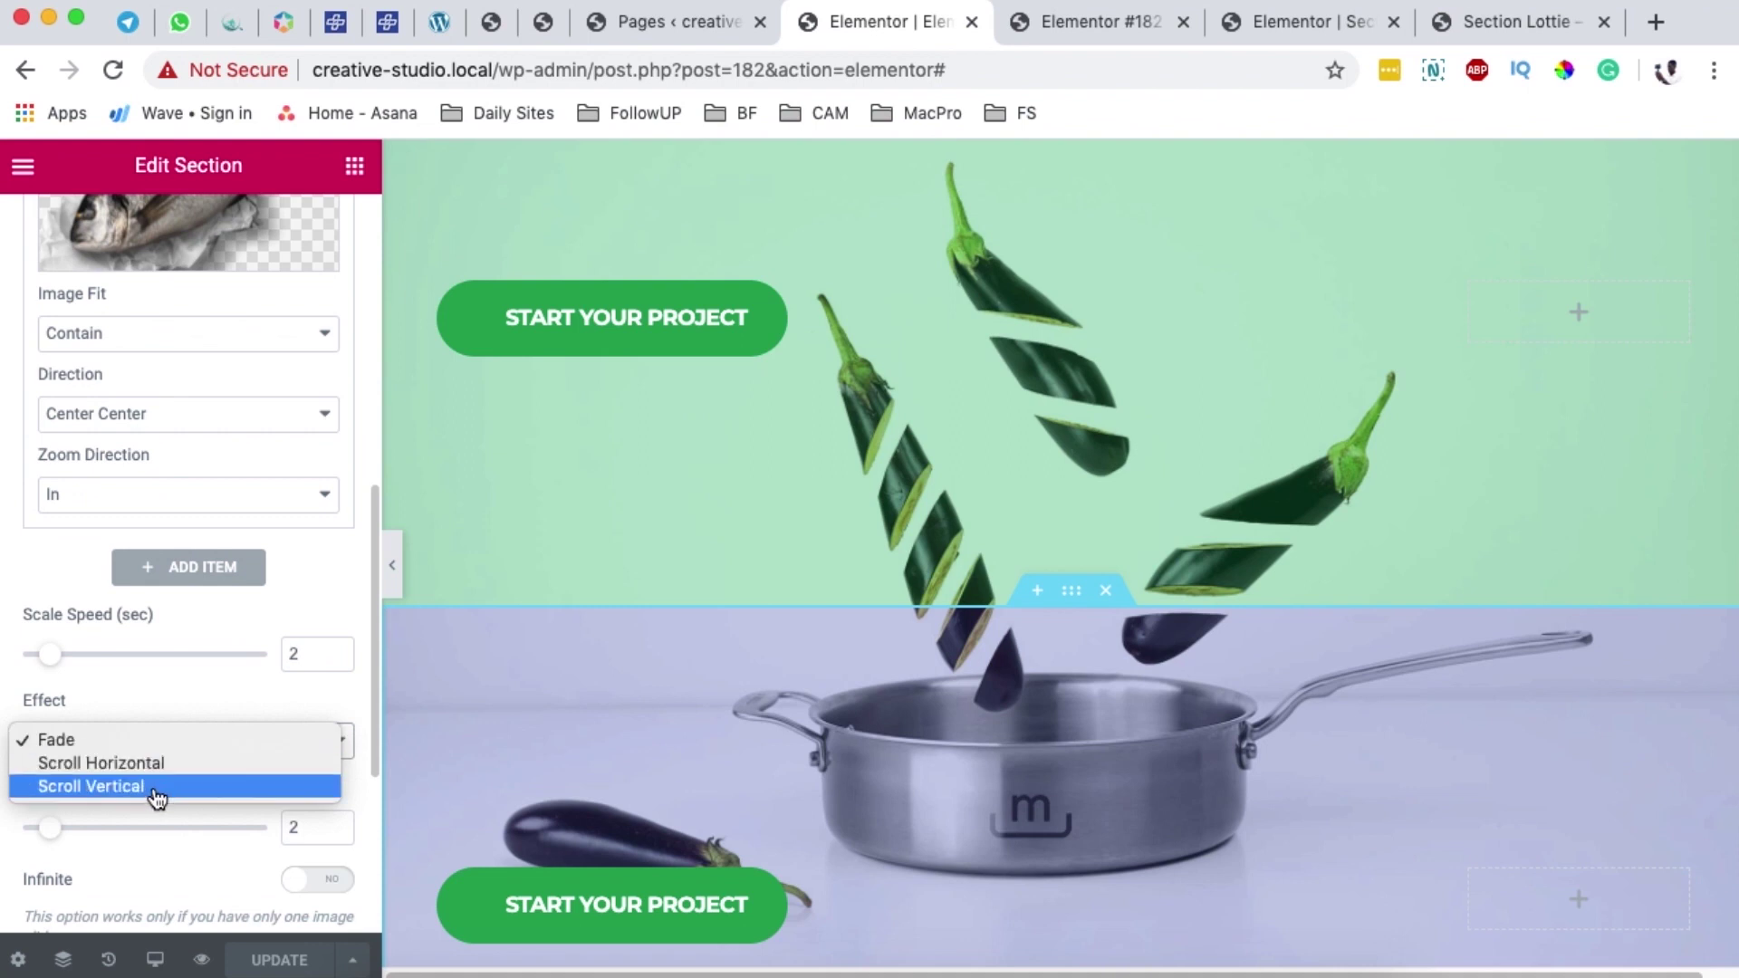
left_click(156, 786)
left_click_drag(298, 654, 256, 664)
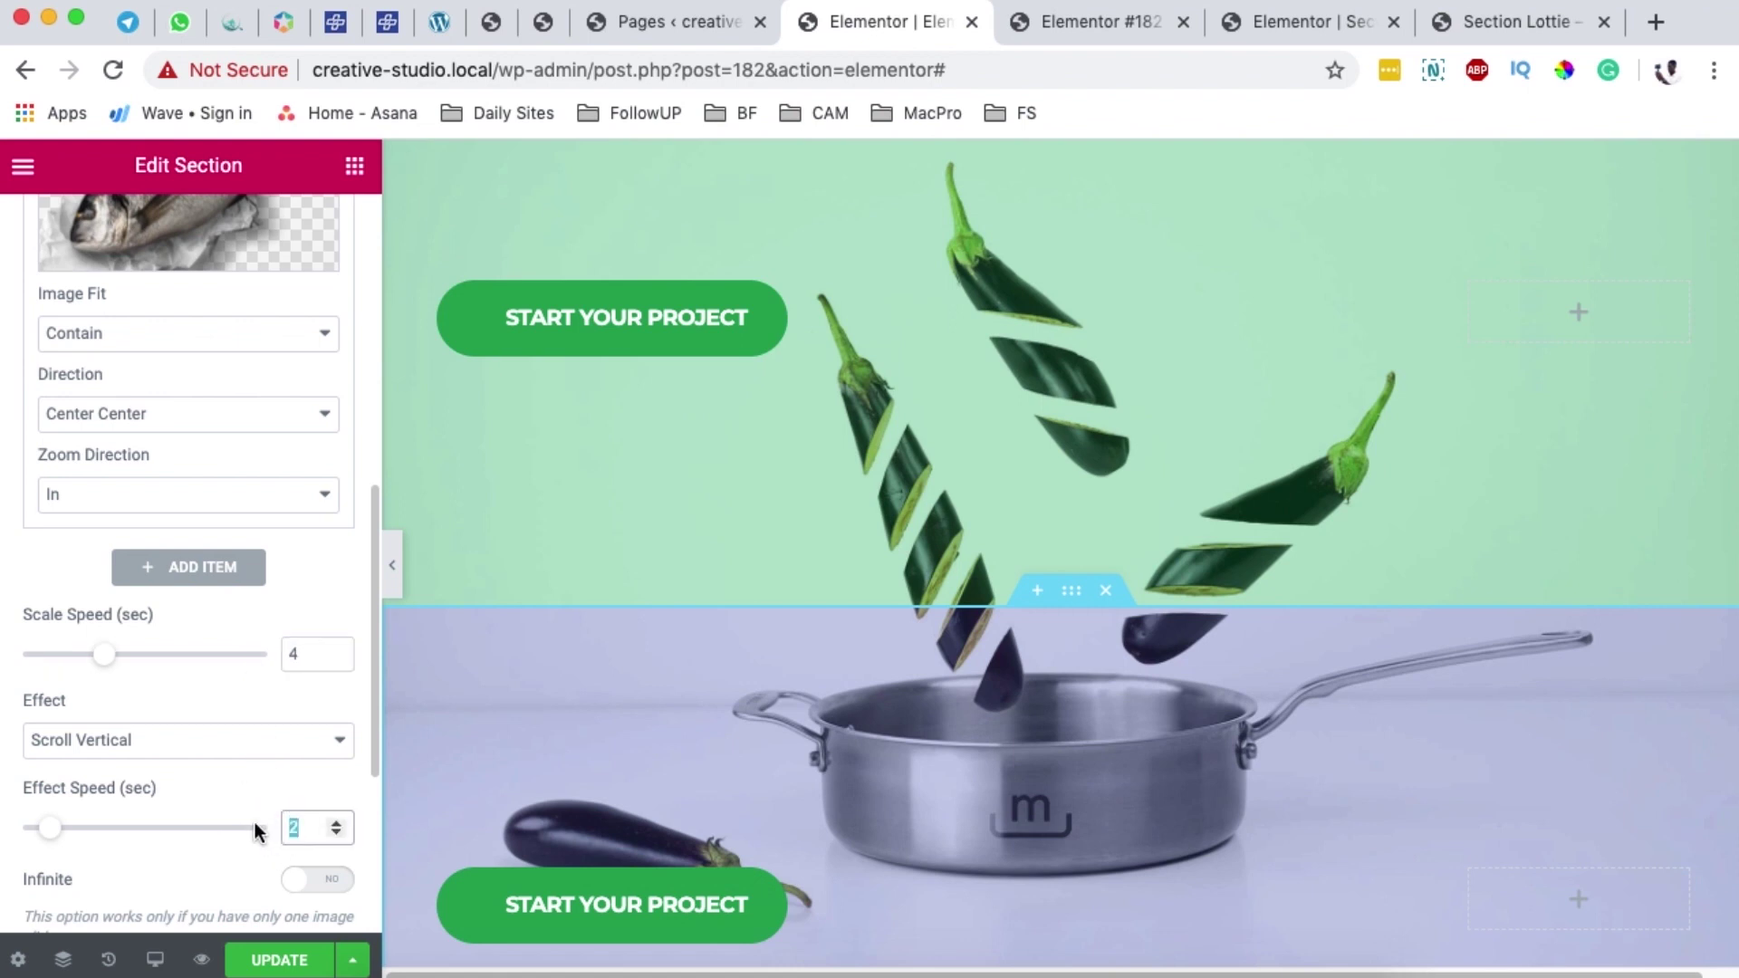
Update the page and check the blue fish section in the live preview
left_click(280, 962)
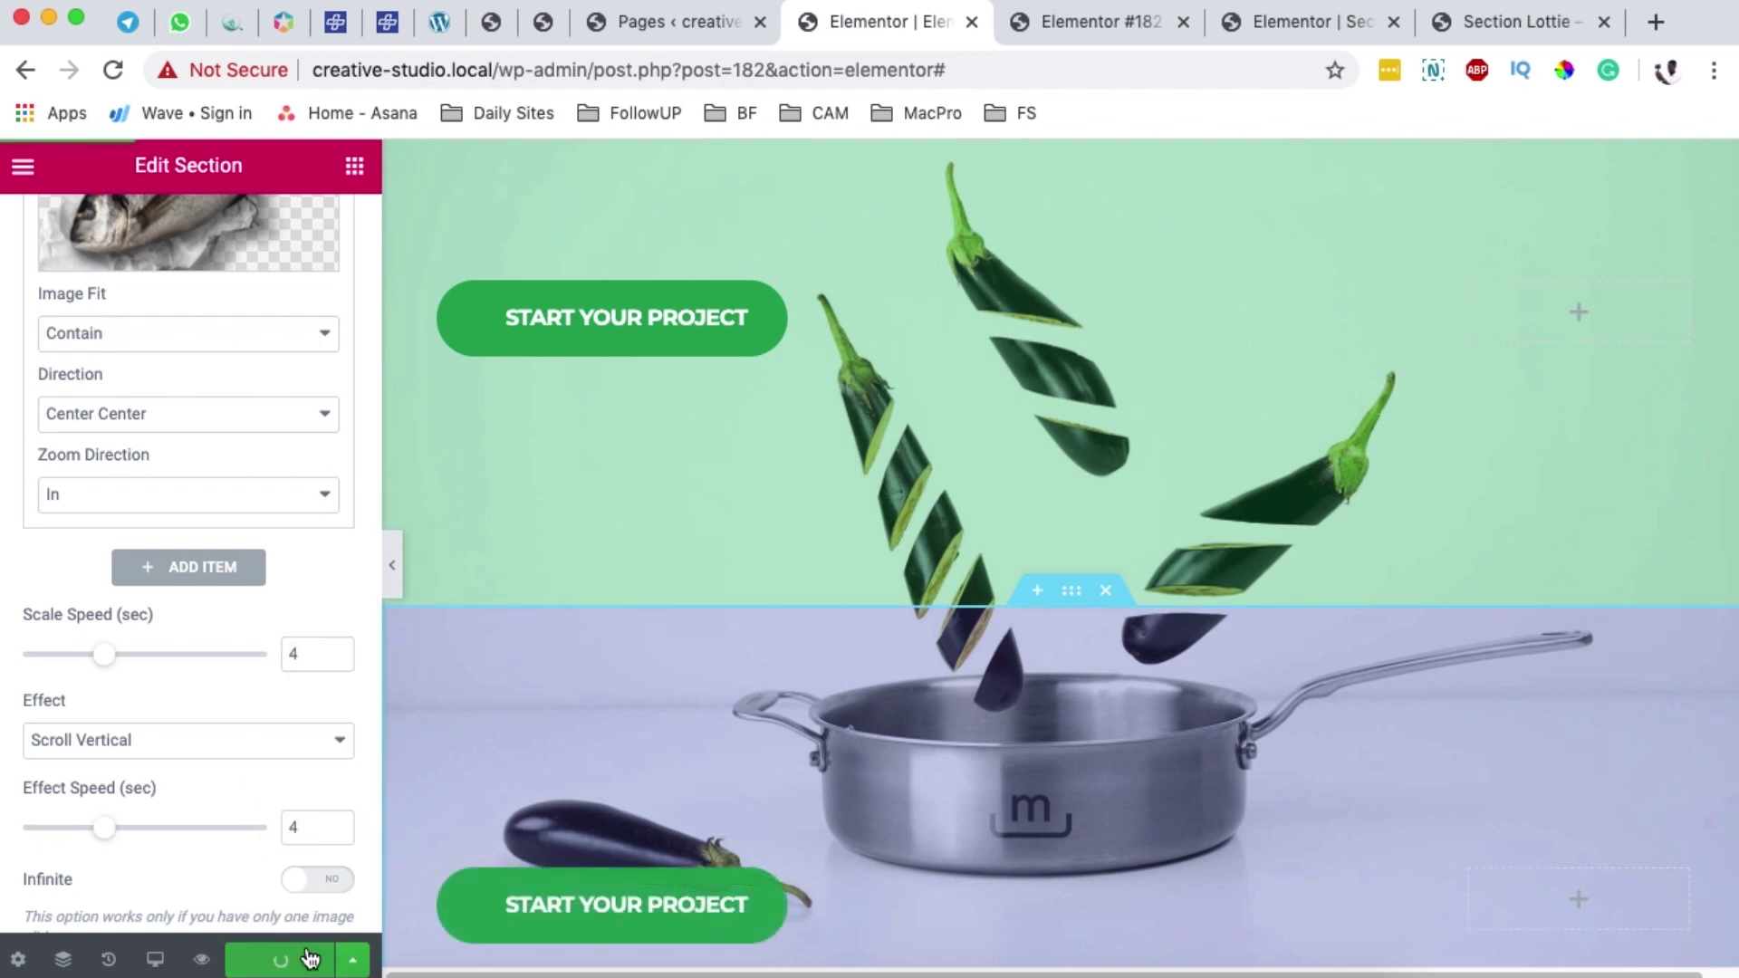
left_click(1079, 24)
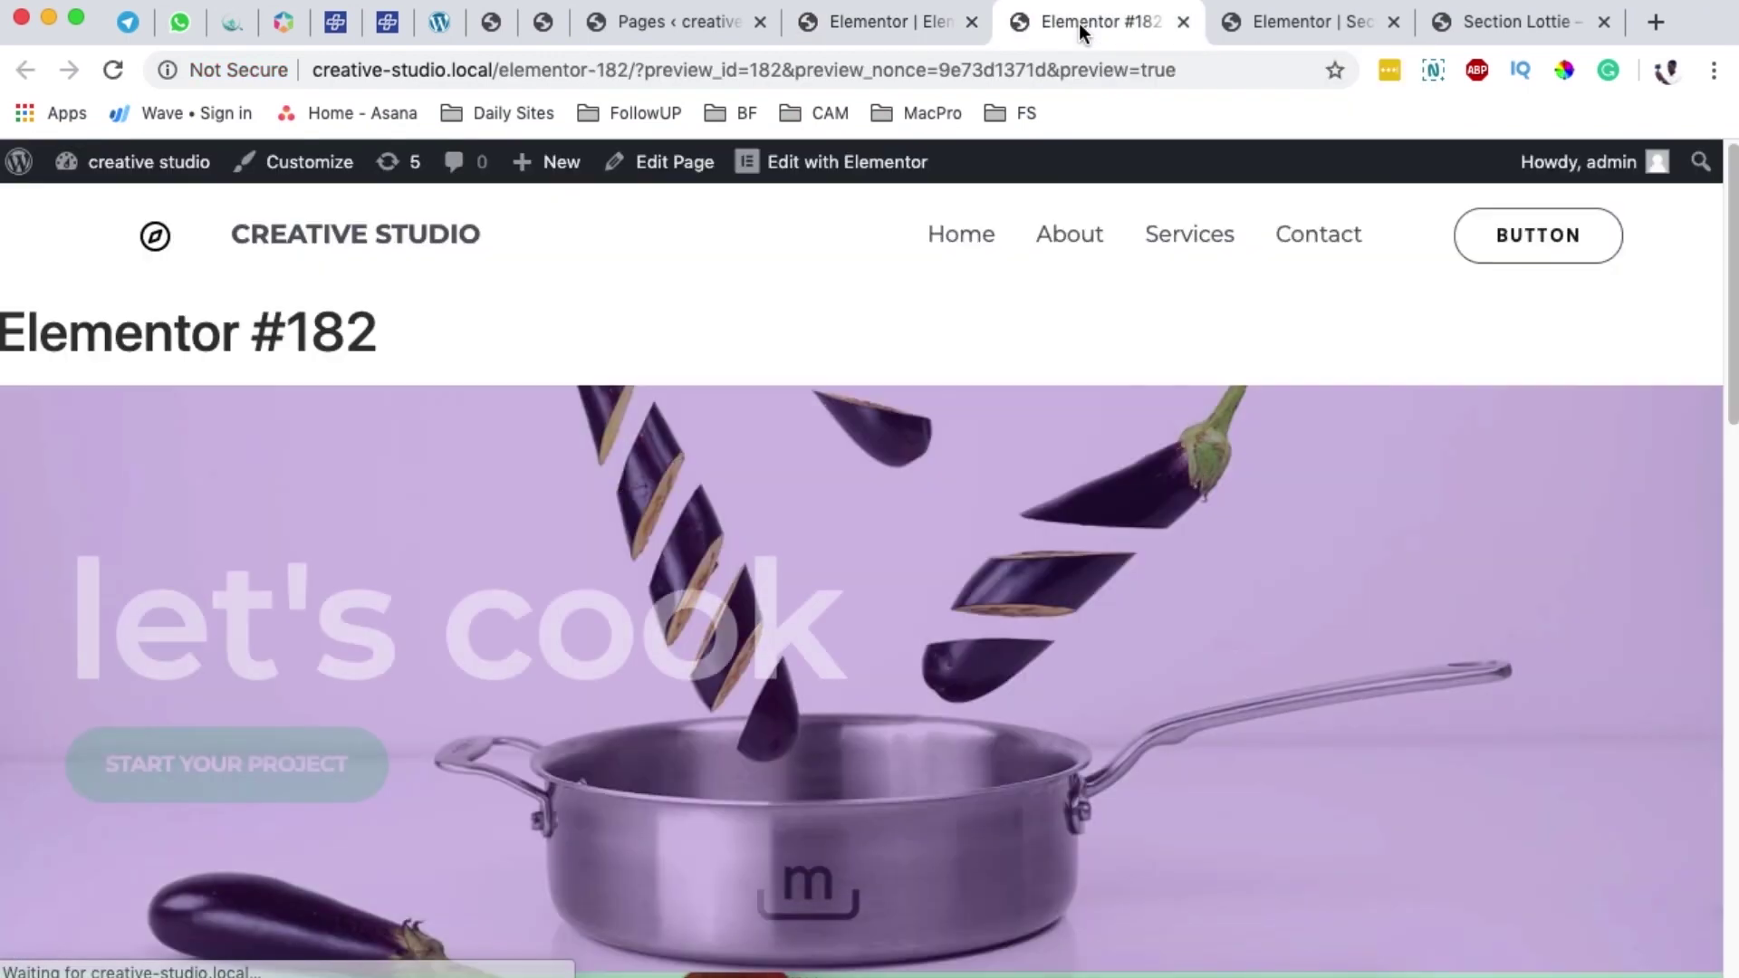
scroll(1204, 437, "down", 10)
scroll(1204, 436, "up", 1)
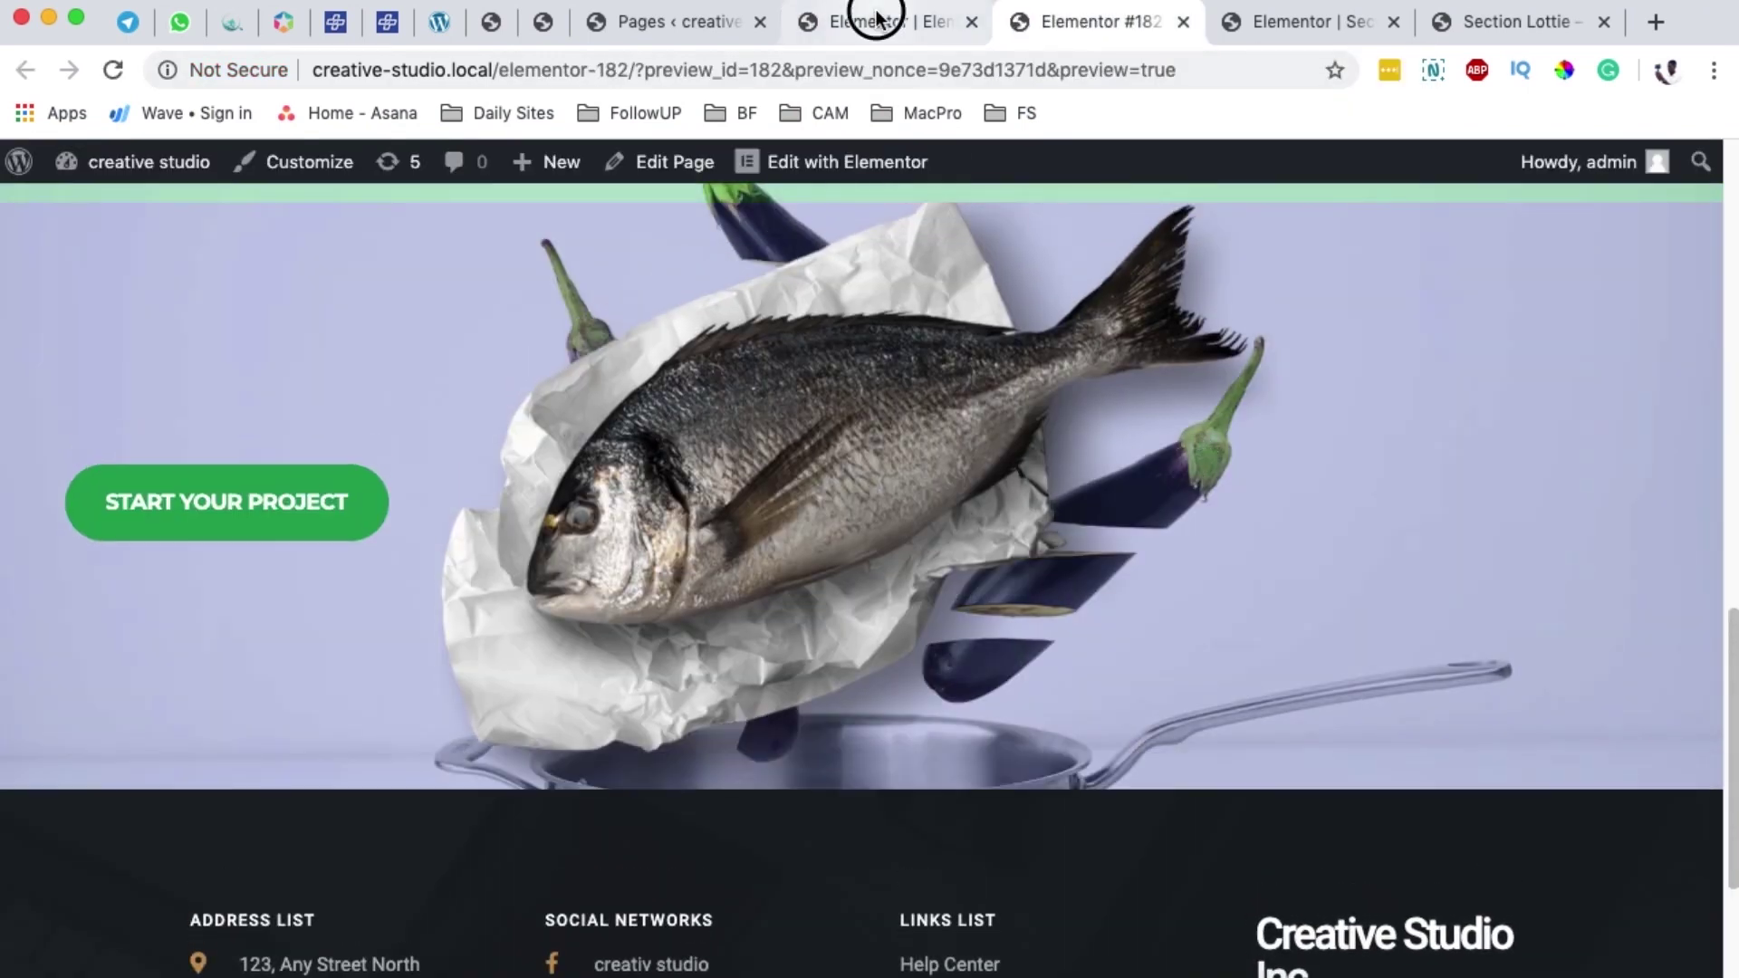
Turn on Infinite for the fish section's Ken Burns Effect and compare the updated preview with the reference page's spices section
left_click(885, 25)
left_click(1101, 25)
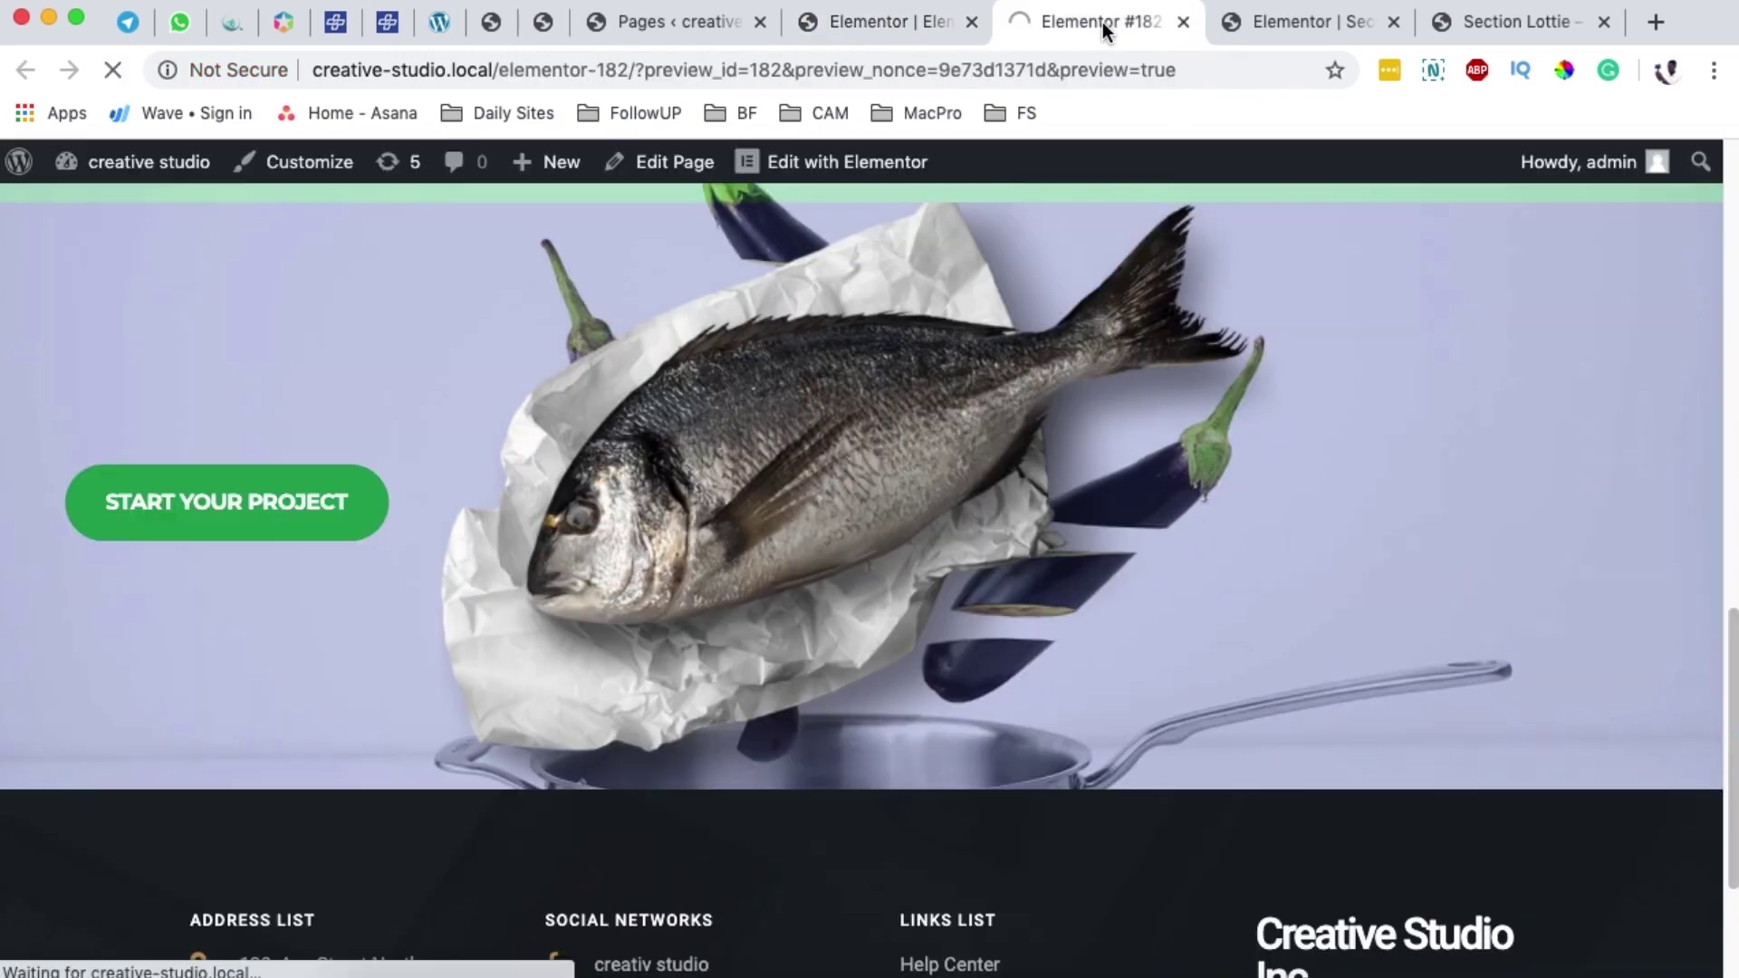
scroll(1356, 505, "up", 2)
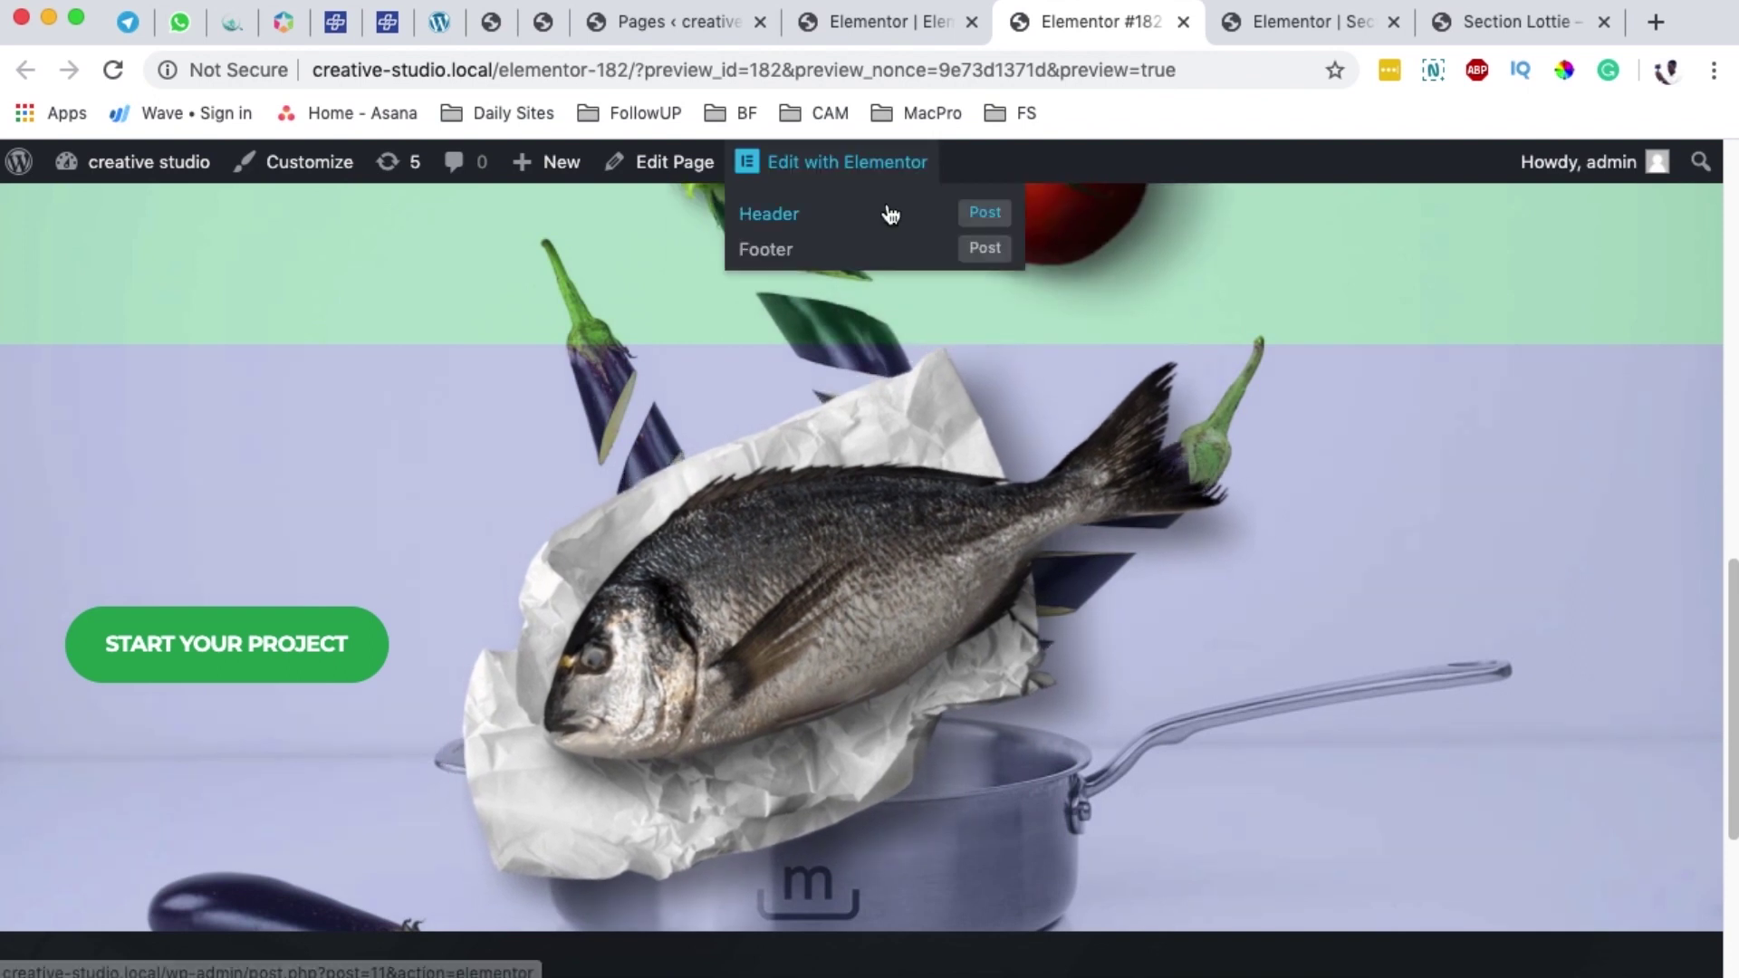
key("super+9")
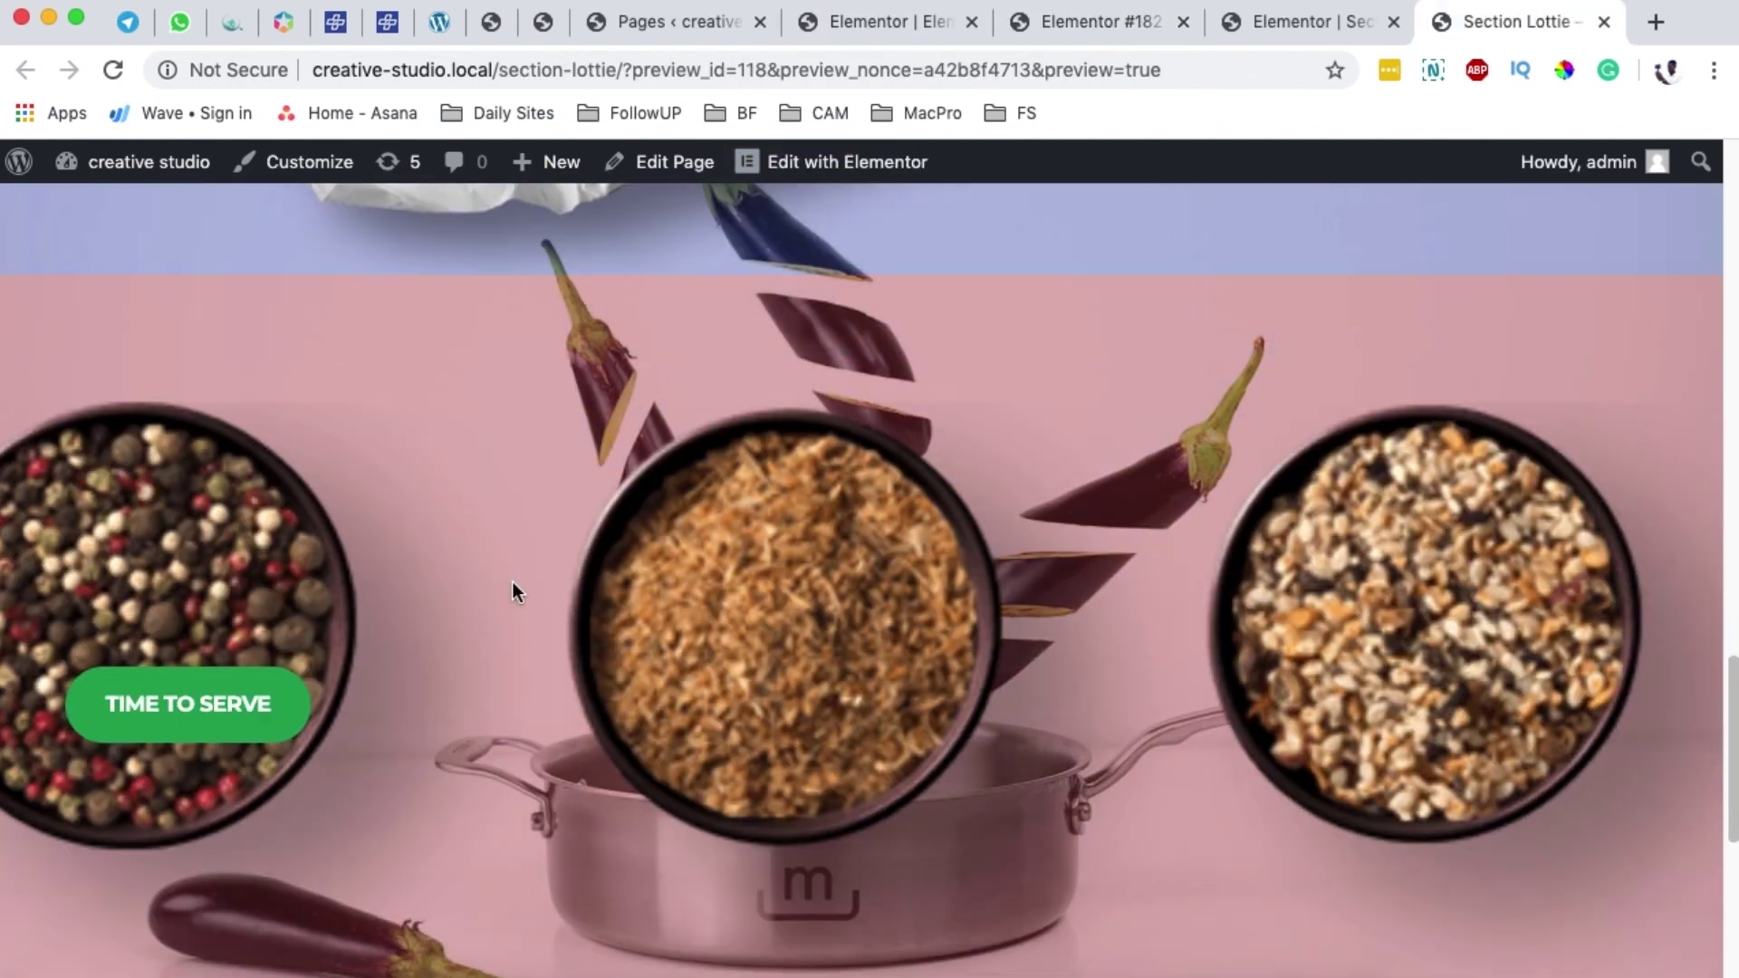
left_click(1120, 33)
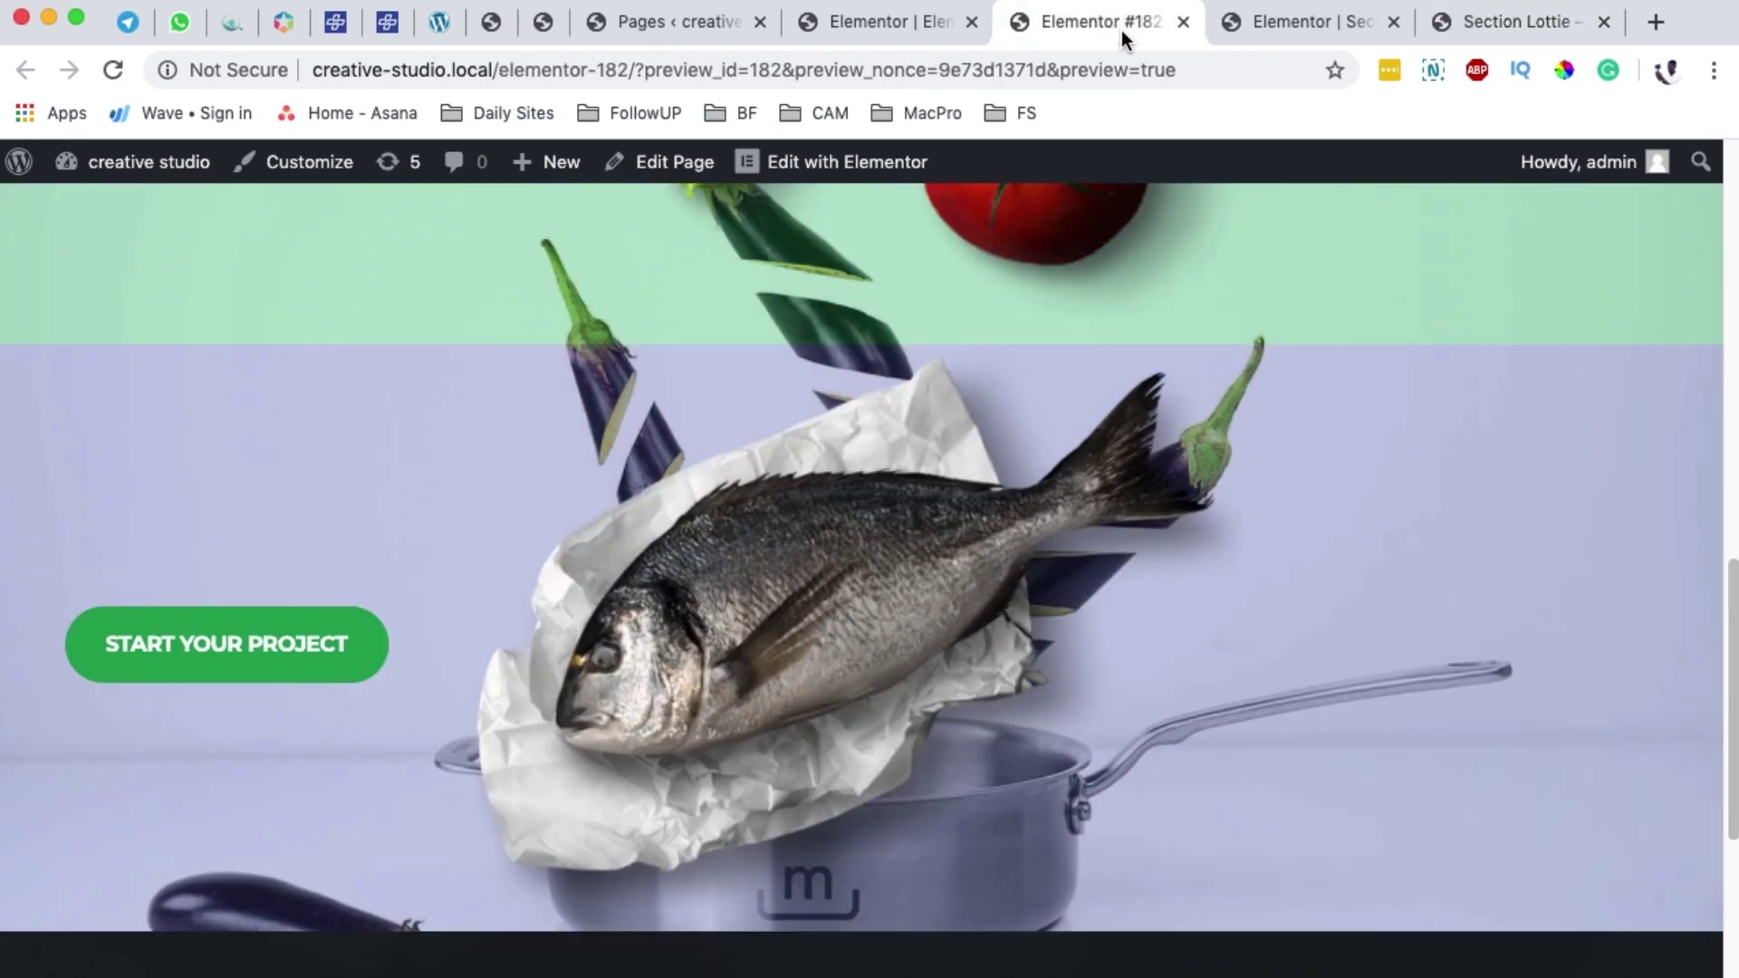
Return to the page editor and duplicate the blue fish section
left_click(901, 27)
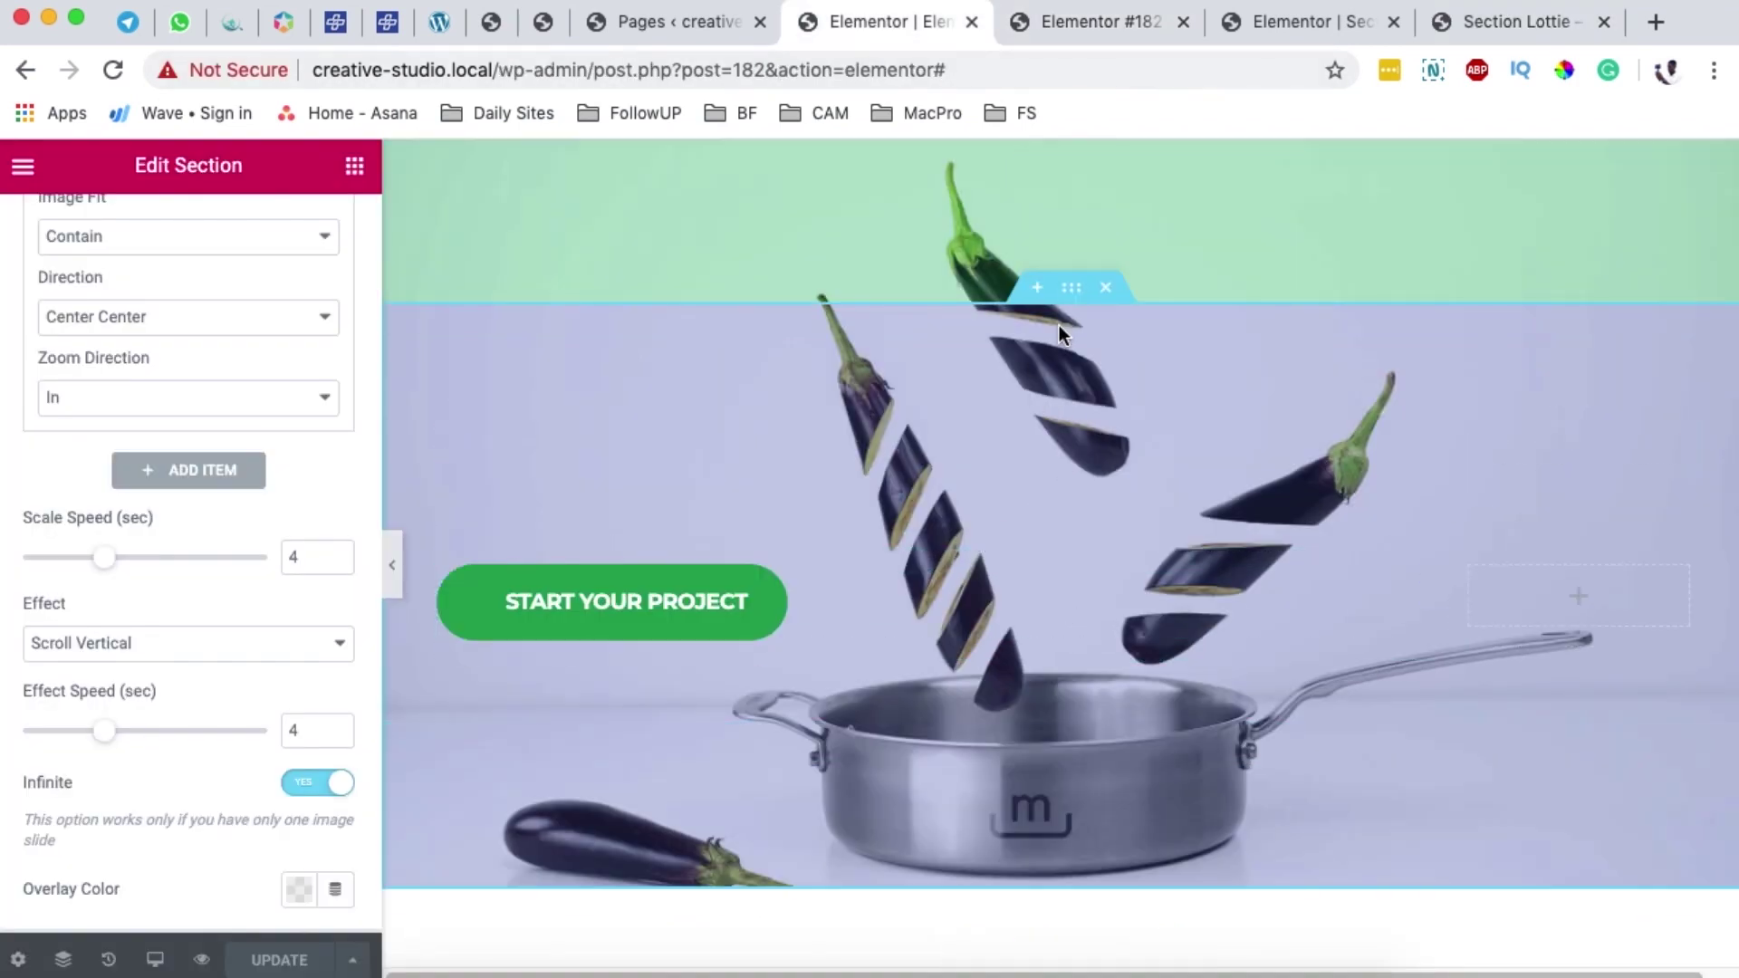
right_click(1062, 290)
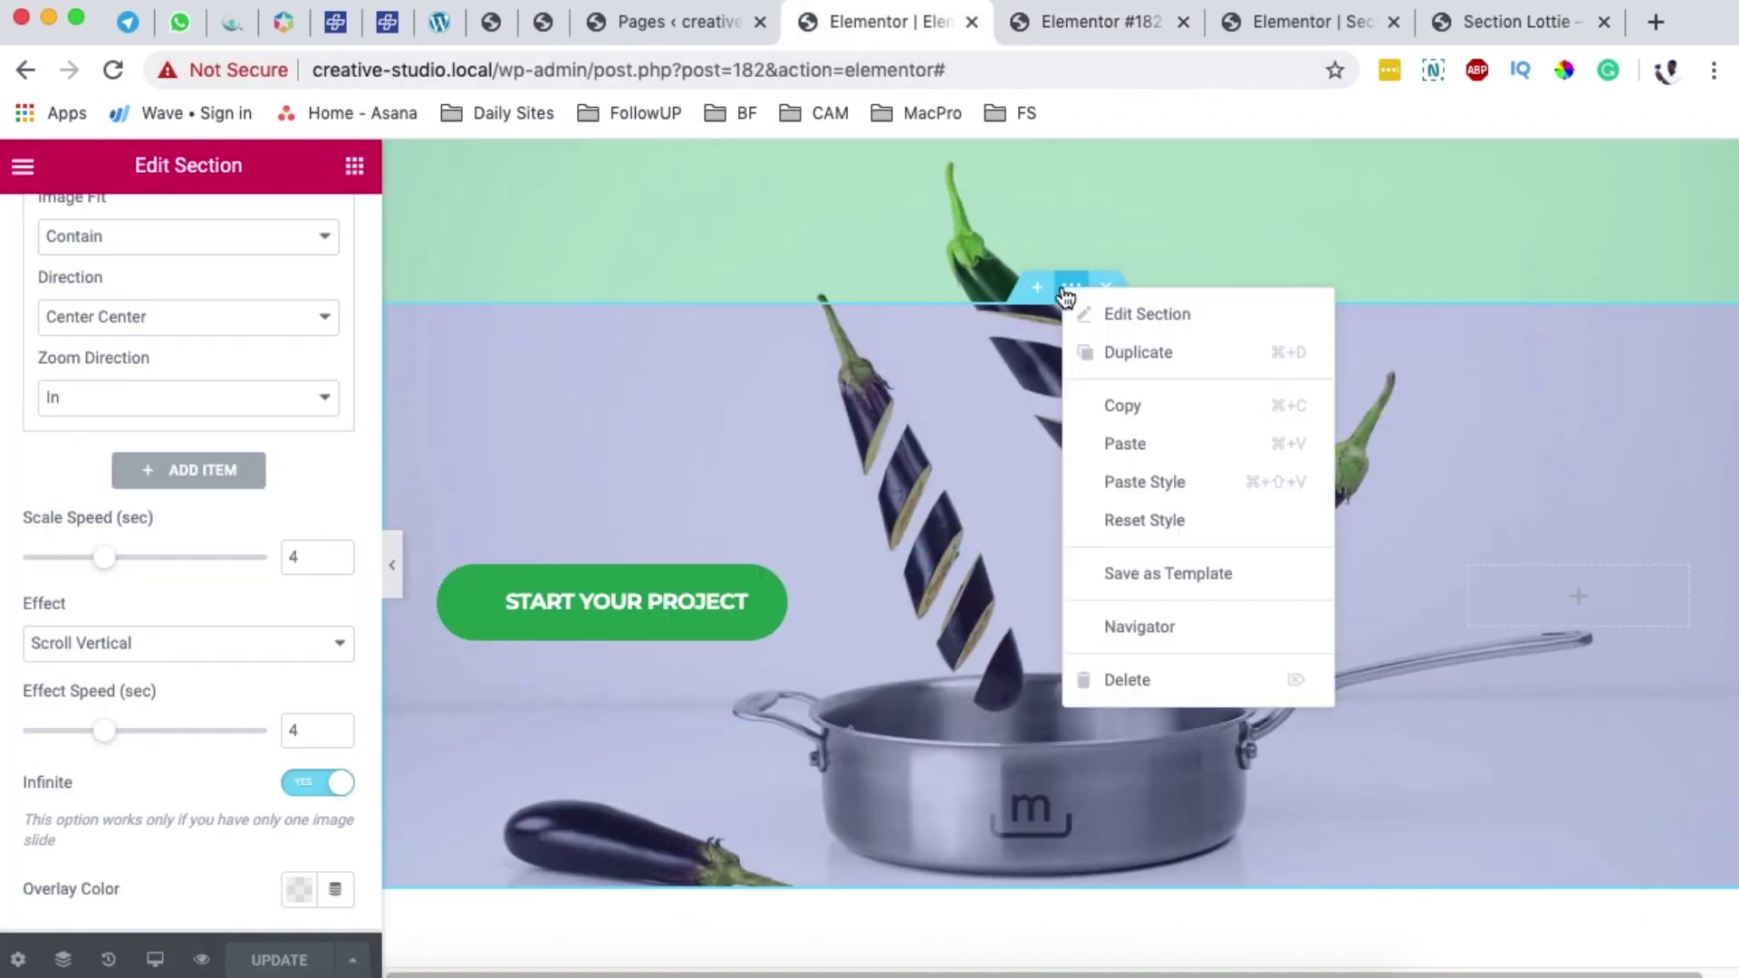
left_click(1106, 730)
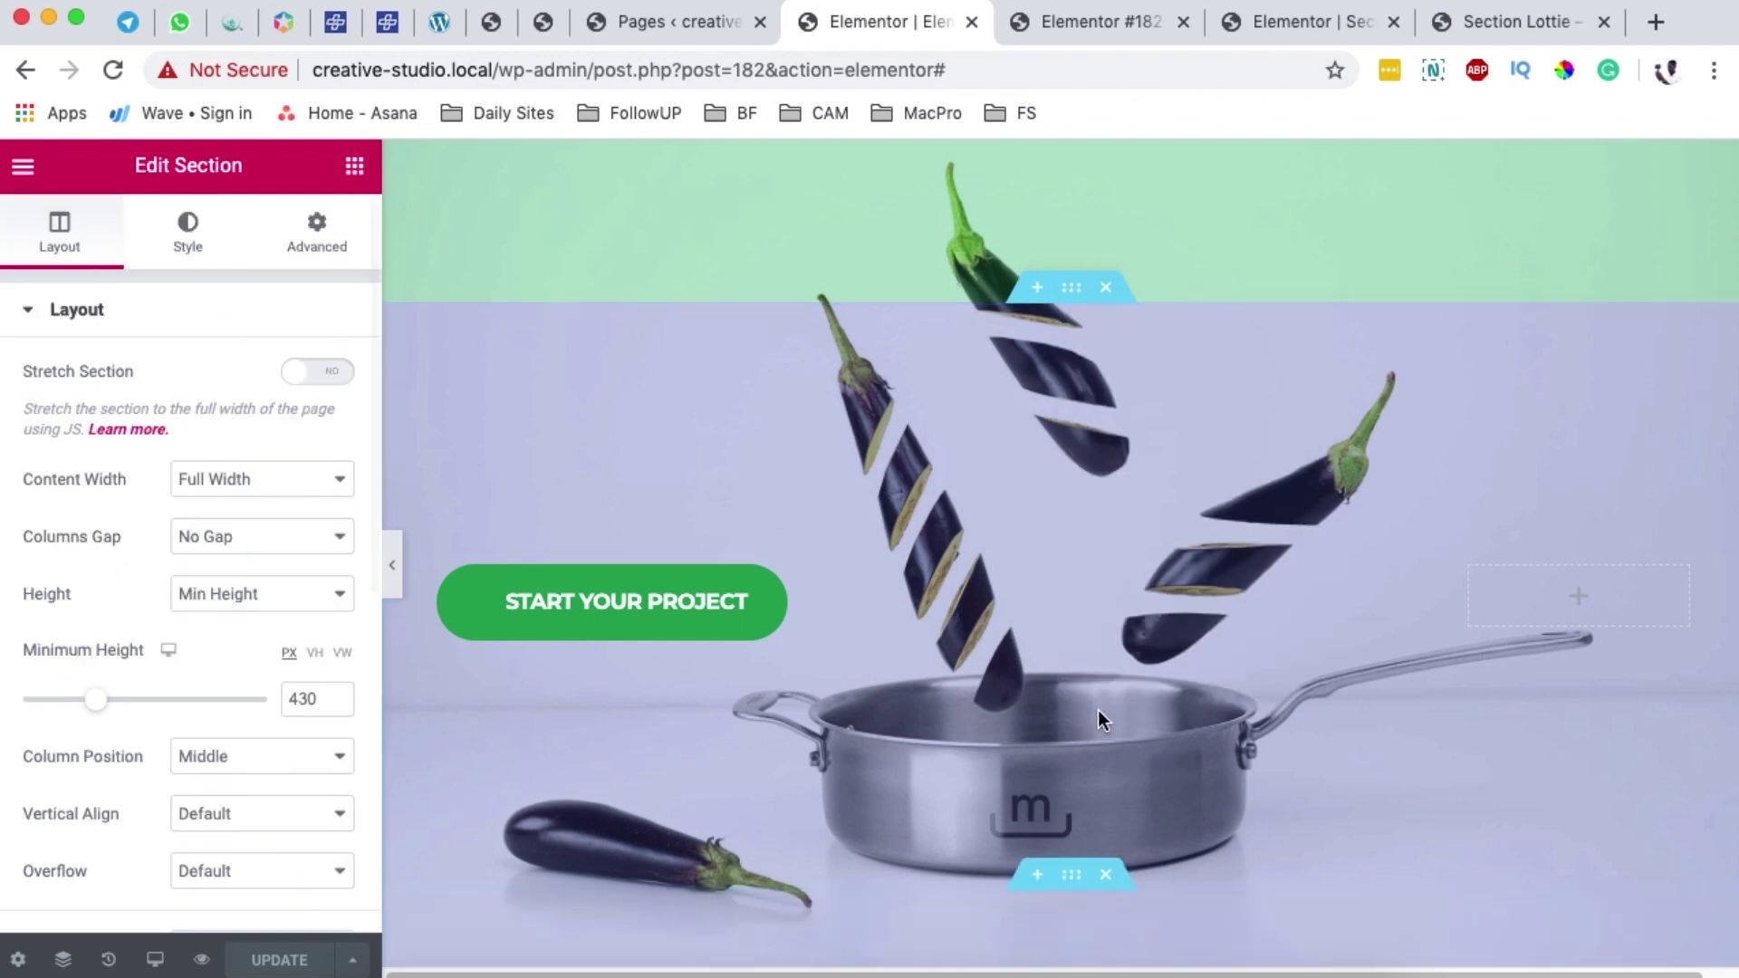
key("super+d")
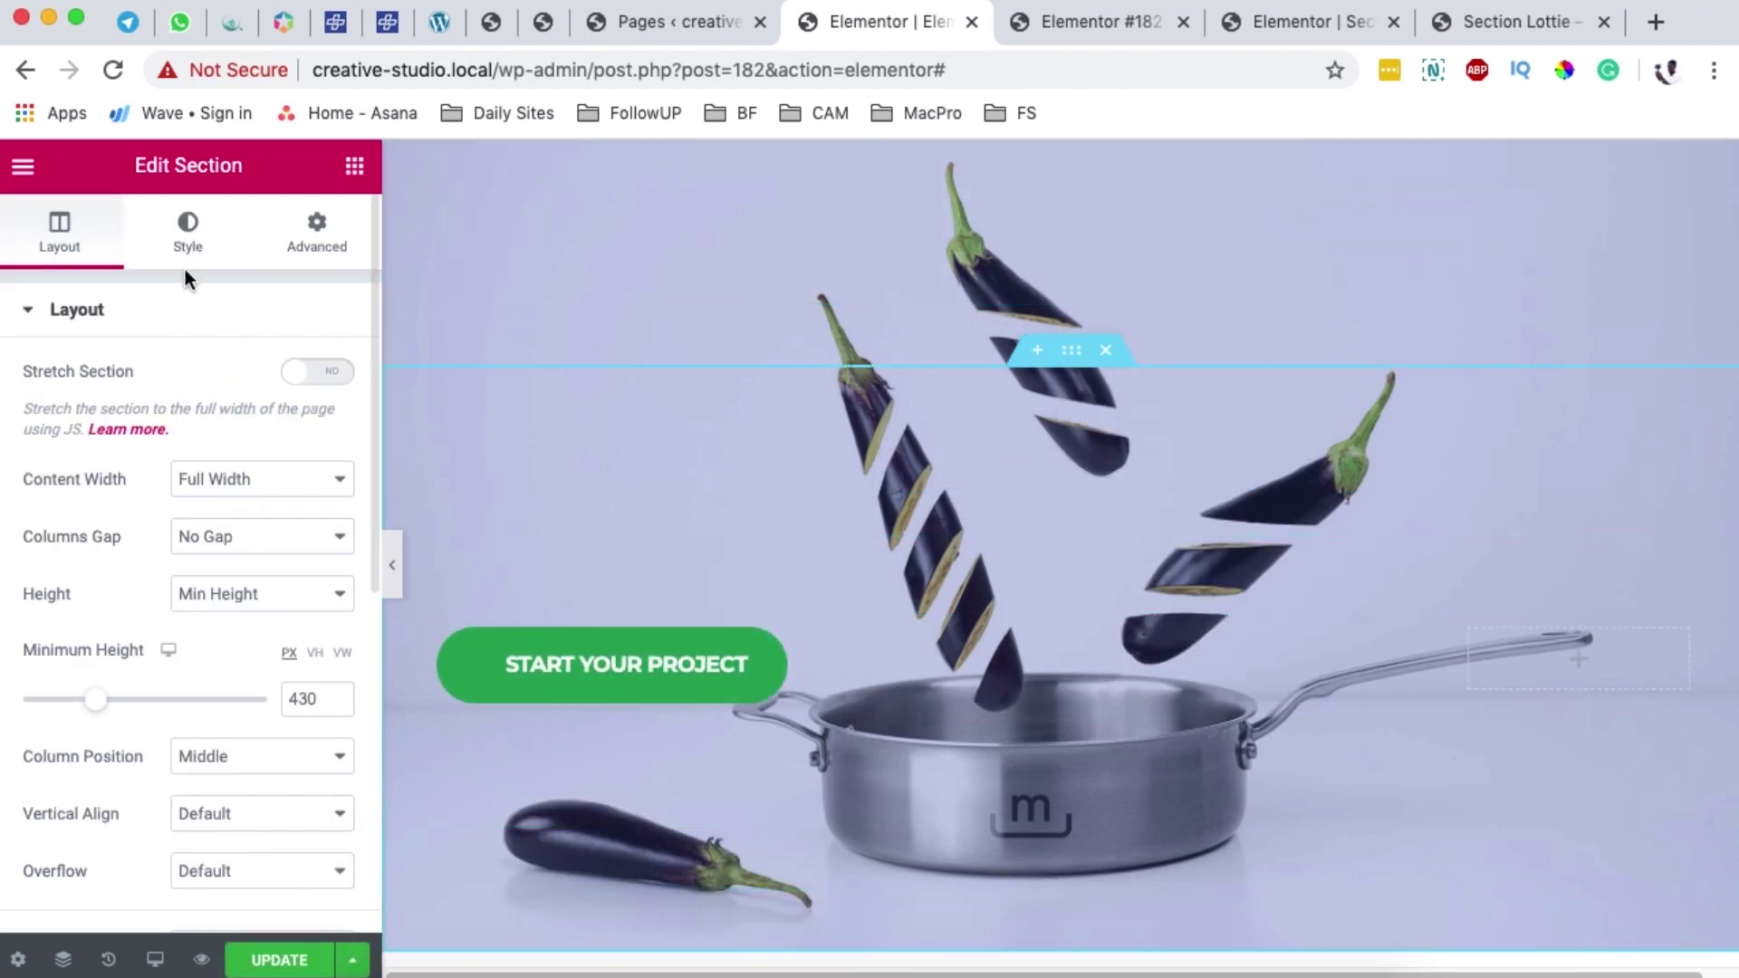
Change the new duplicate section's background overlay color to a custom yellow
left_click(223, 263)
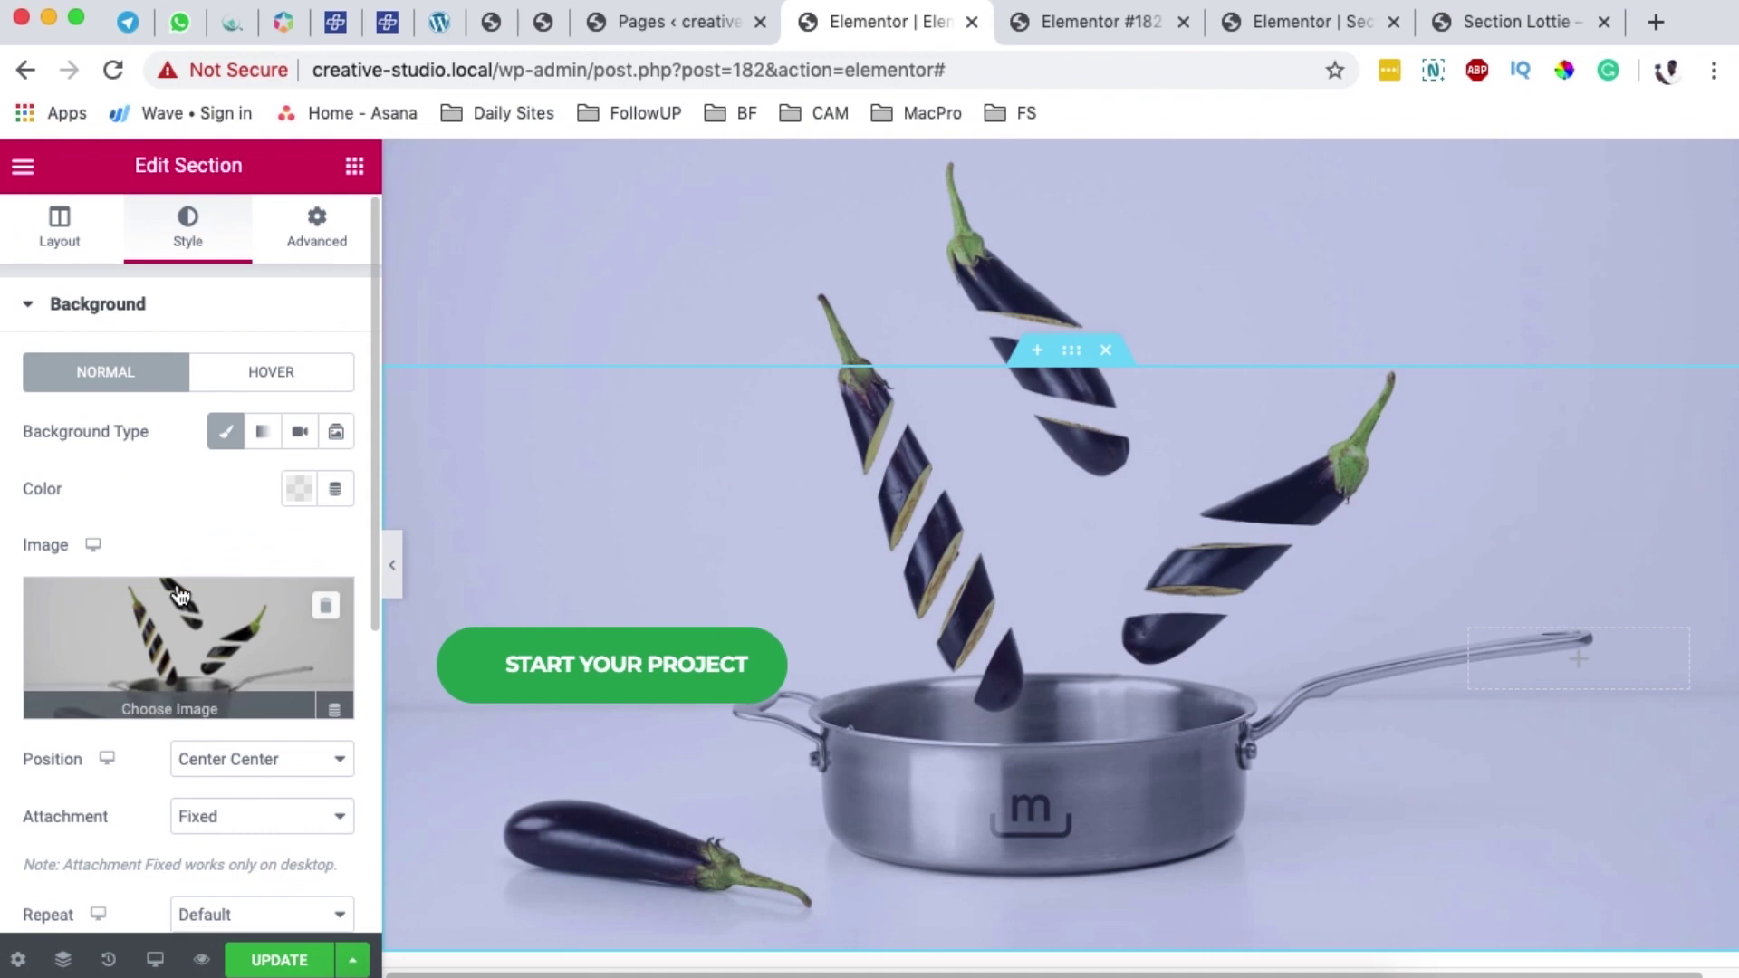
scroll(187, 546, "down", 5)
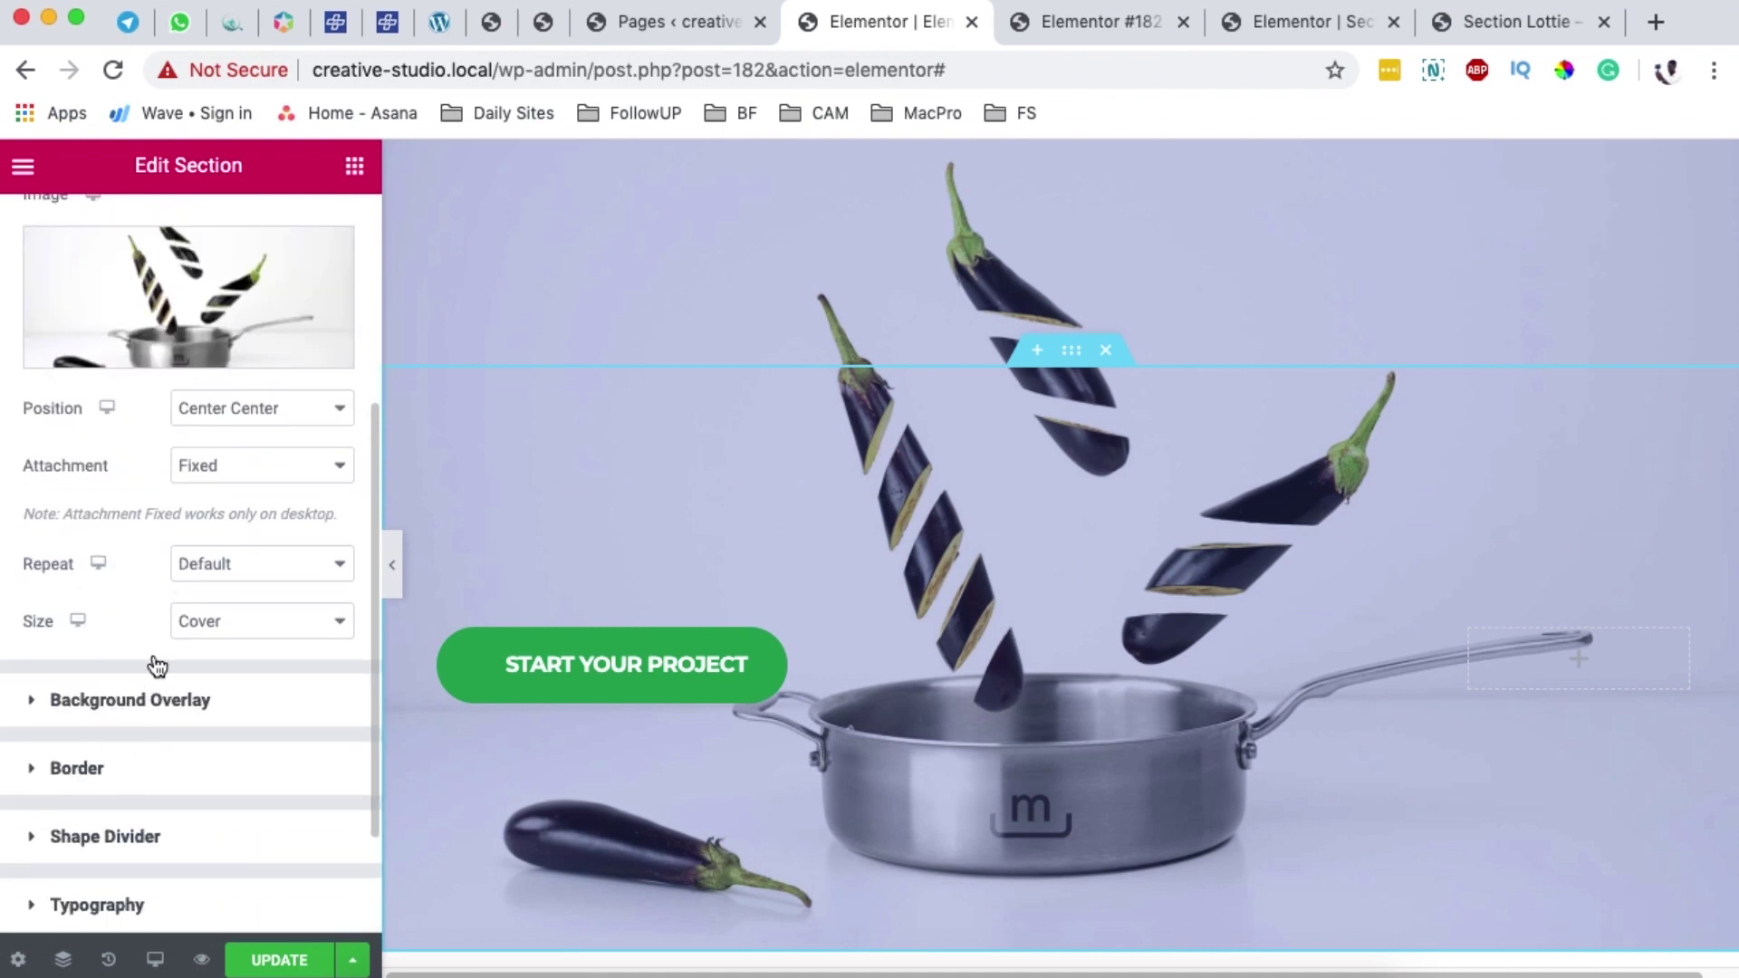
left_click(145, 699)
left_click(298, 478)
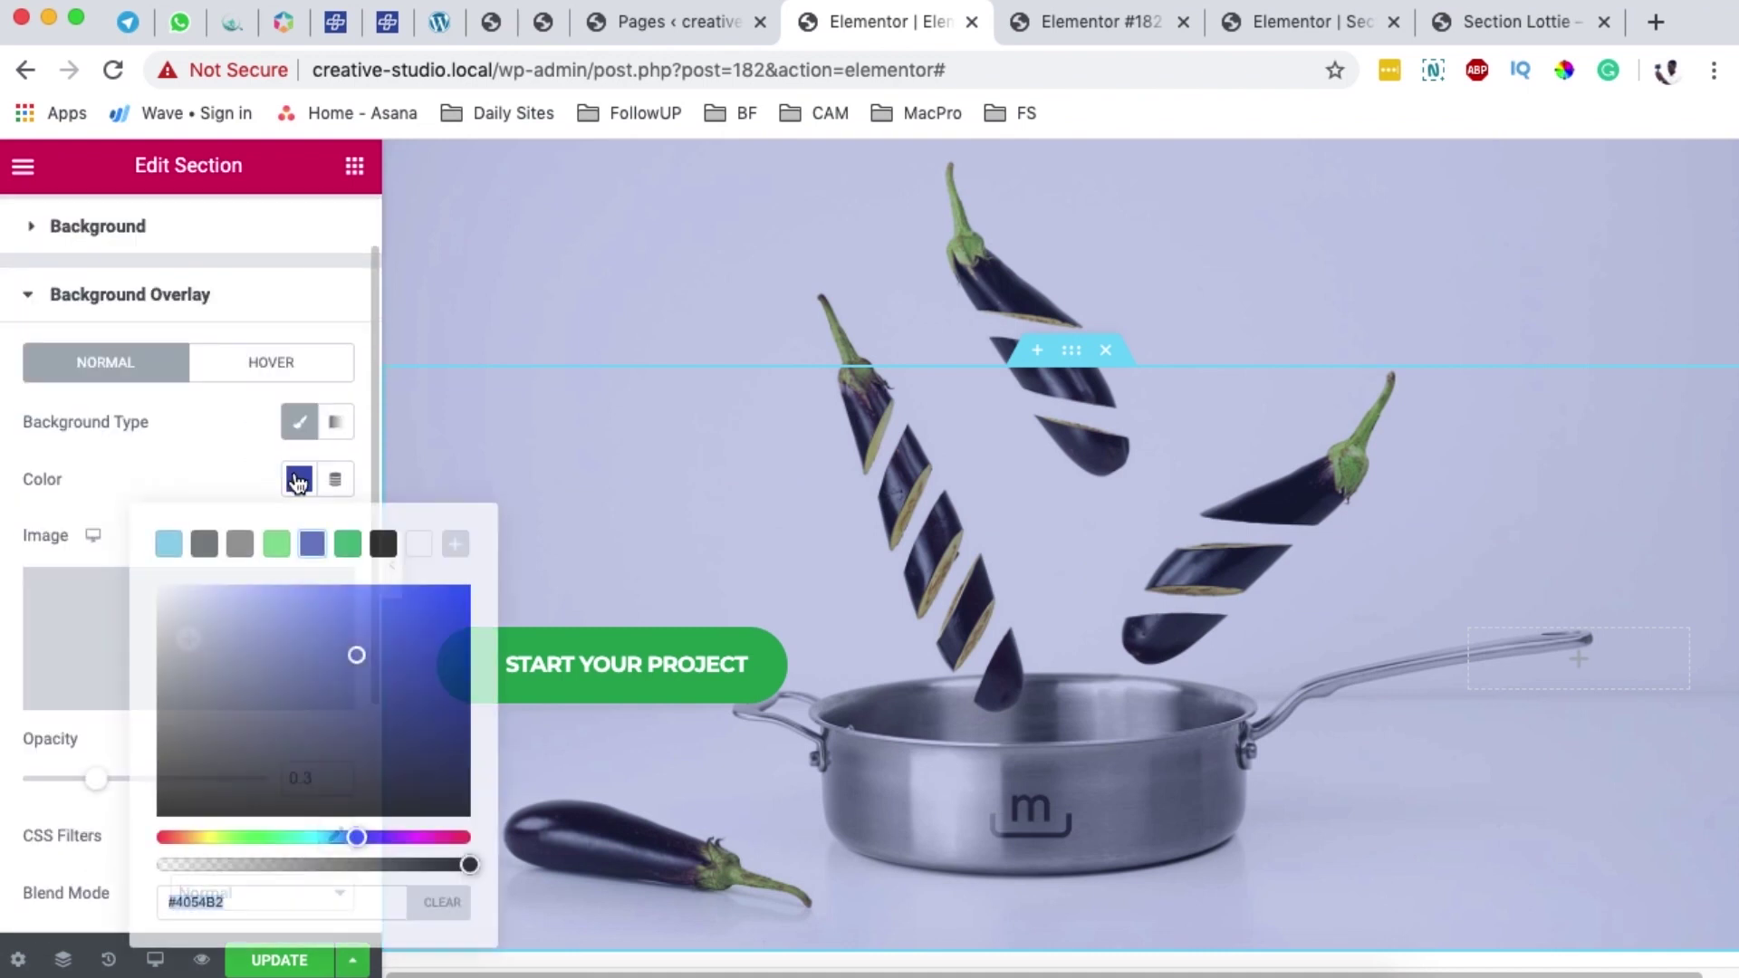
left_click(205, 836)
left_click_drag(351, 666, 476, 604)
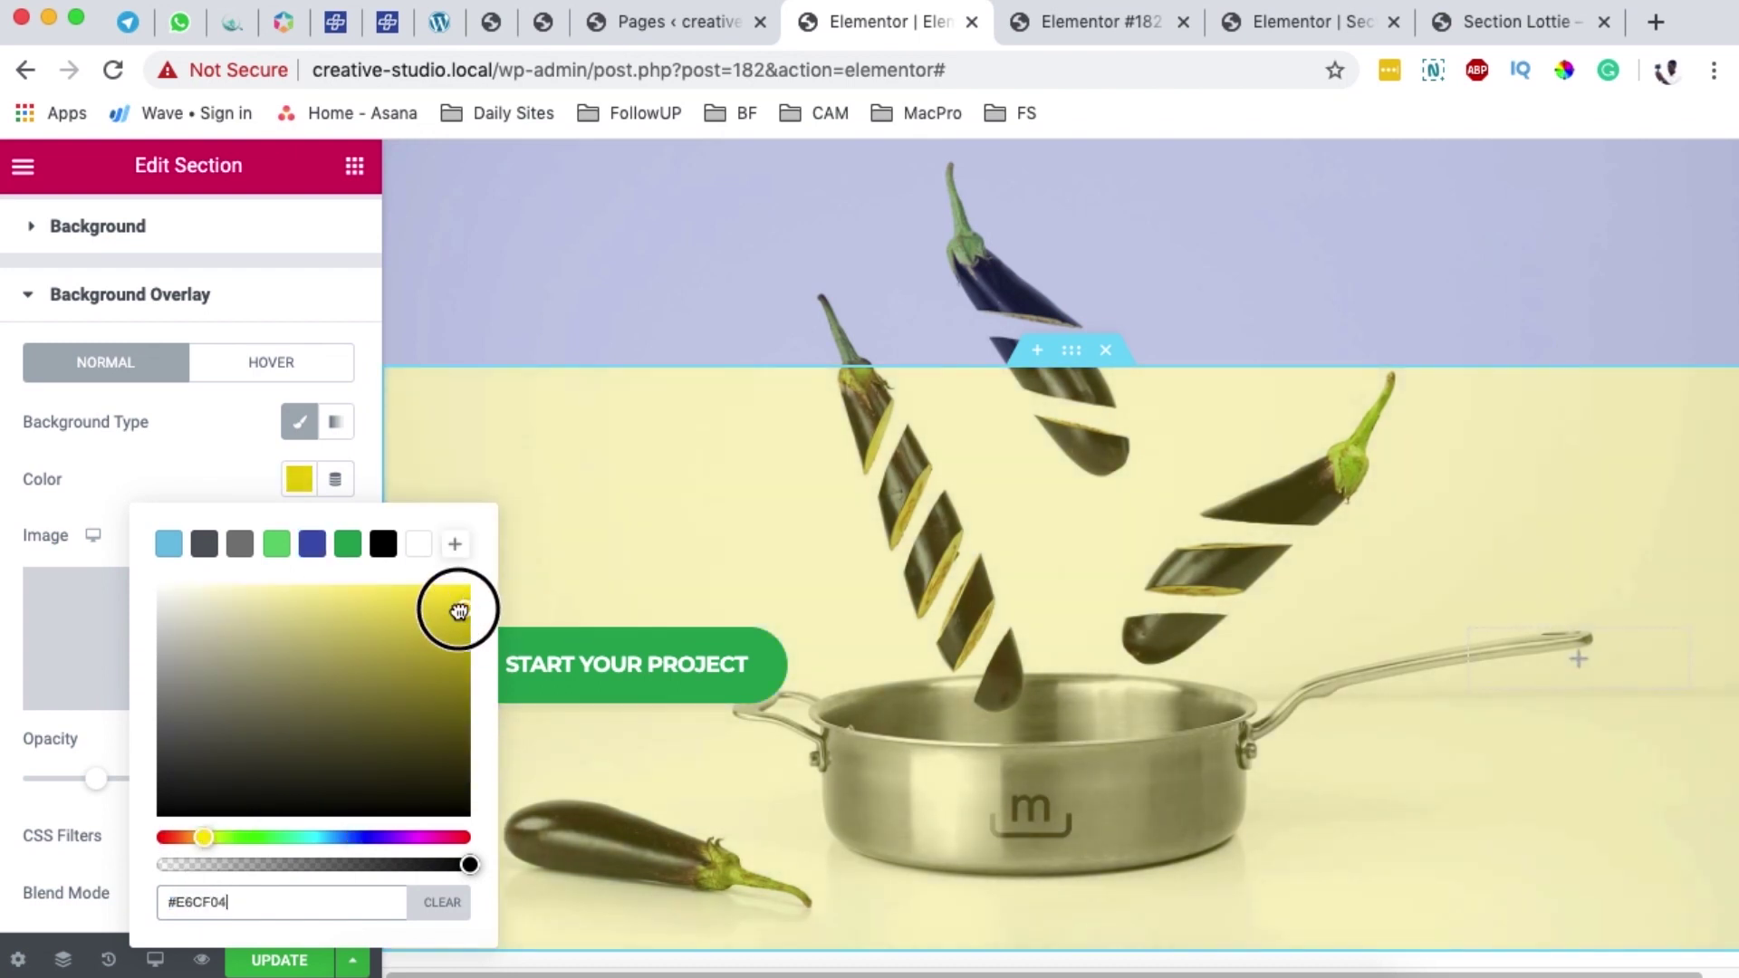
left_click(116, 240)
In the yellow section's Premium Ken Burns Effect settings, replace Item #1's fish image with spices.png
scroll(90, 243, "up", 2)
left_click(59, 234)
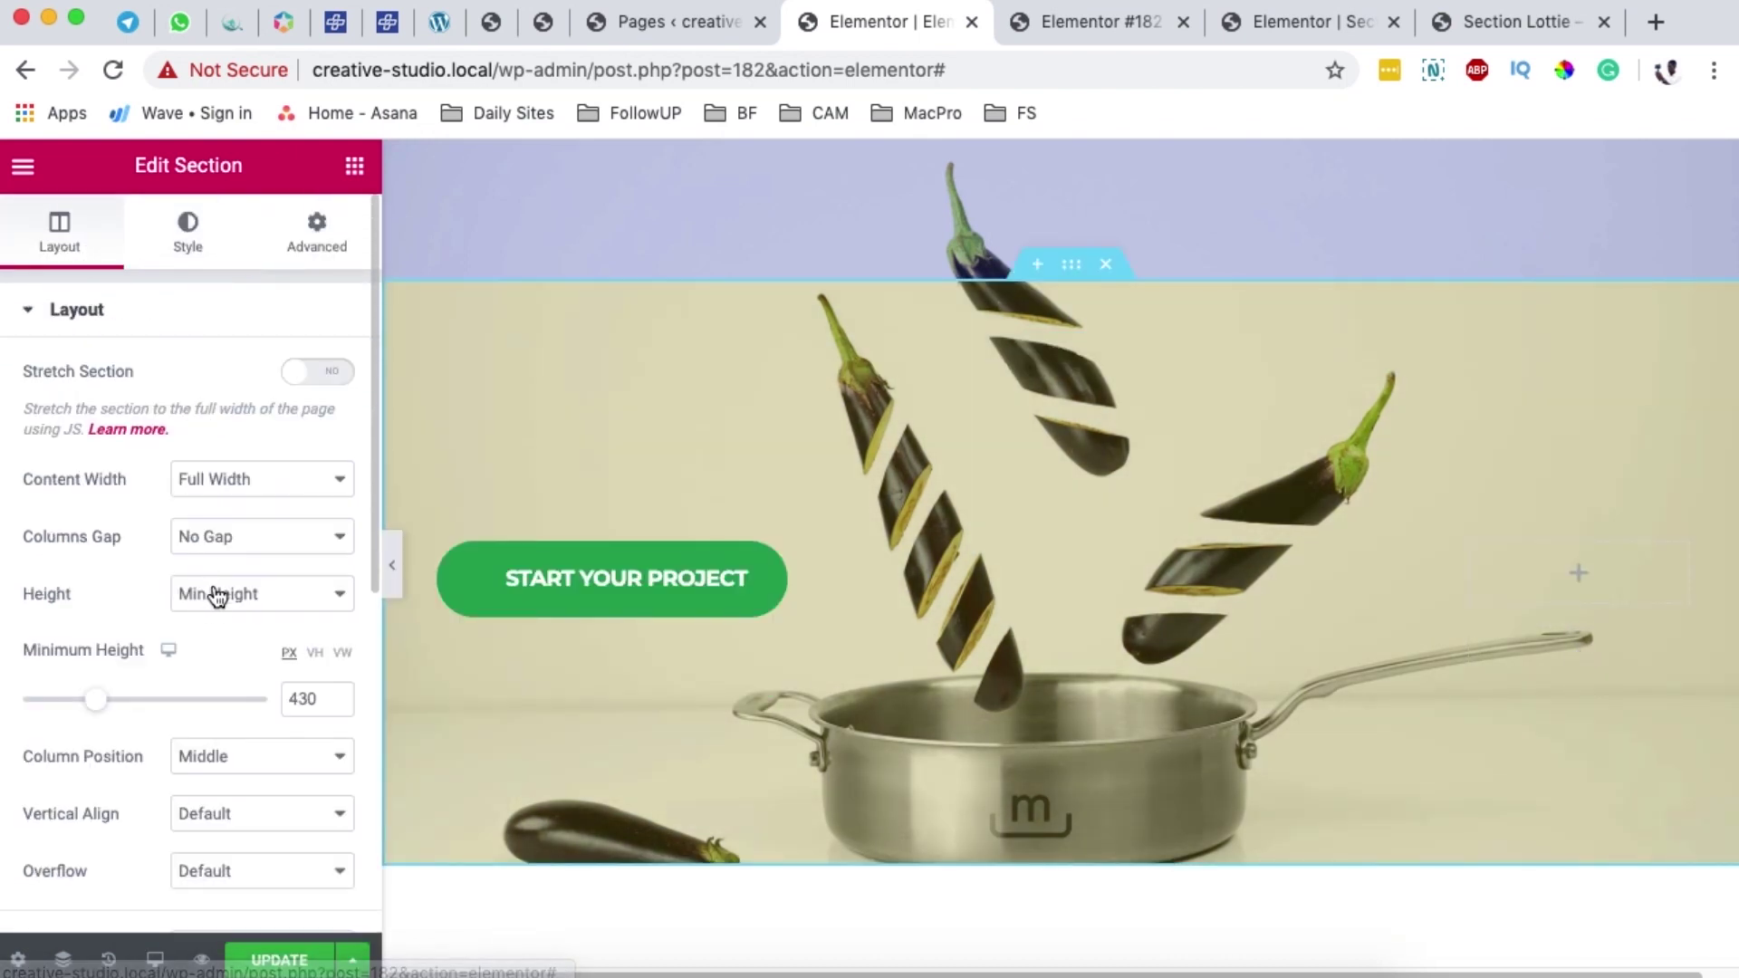
scroll(209, 727, "down", 8)
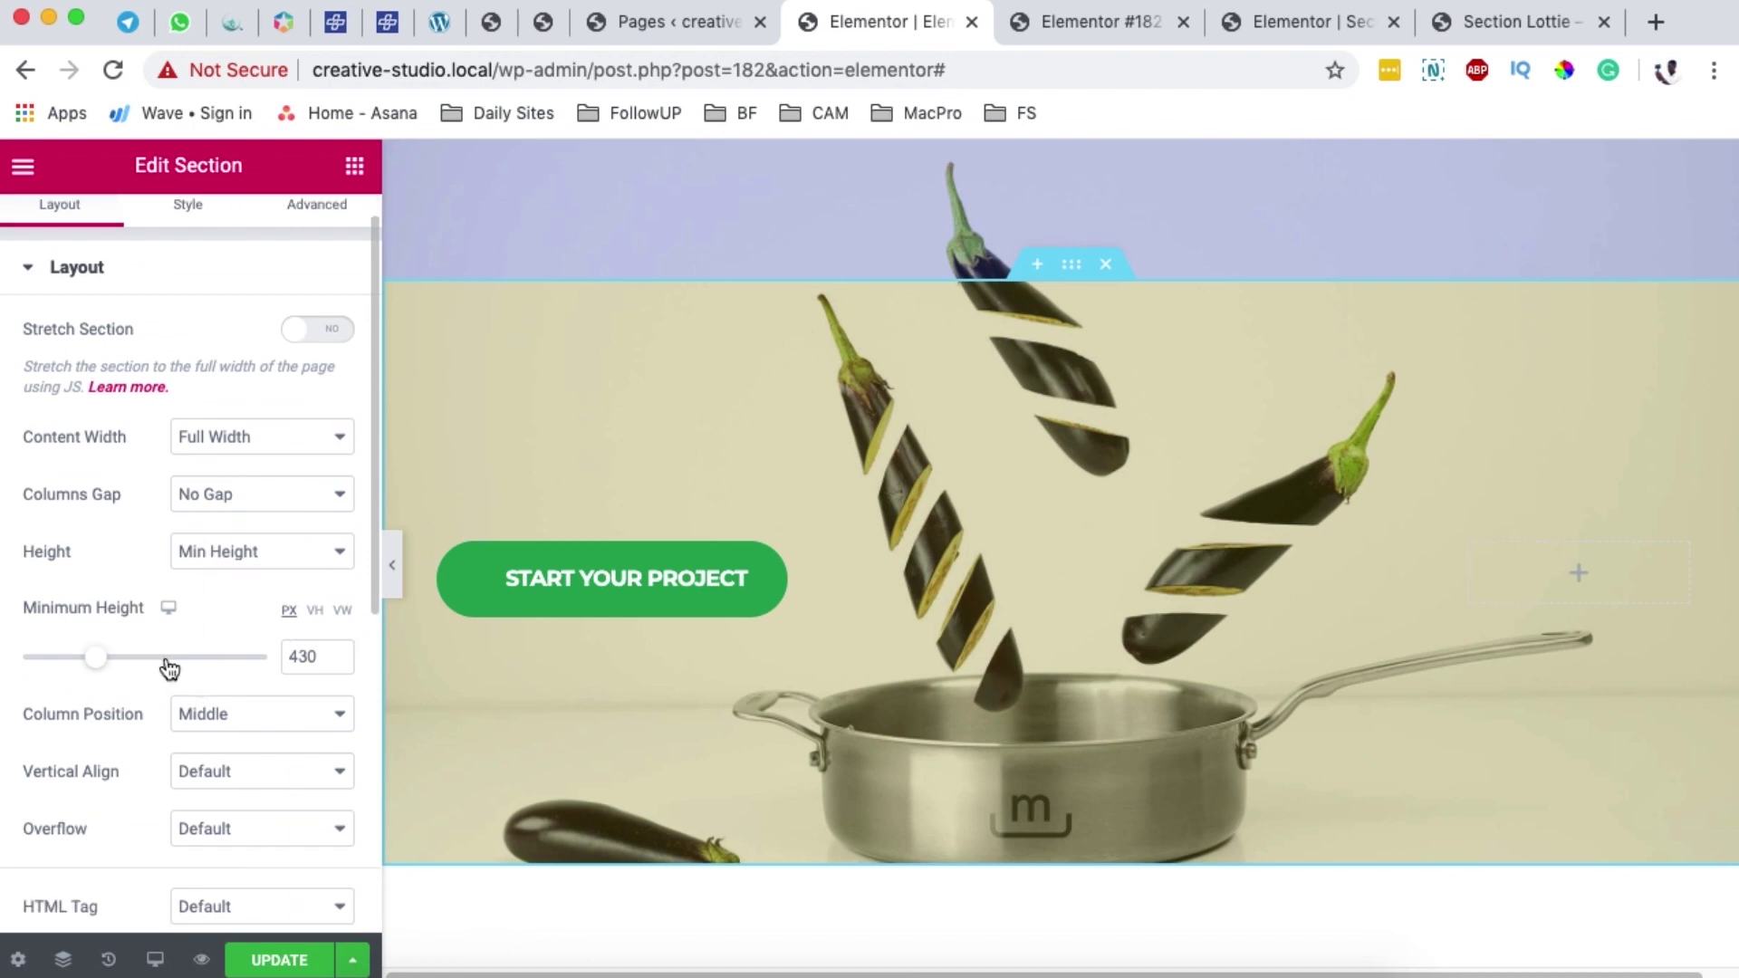
left_click(172, 842)
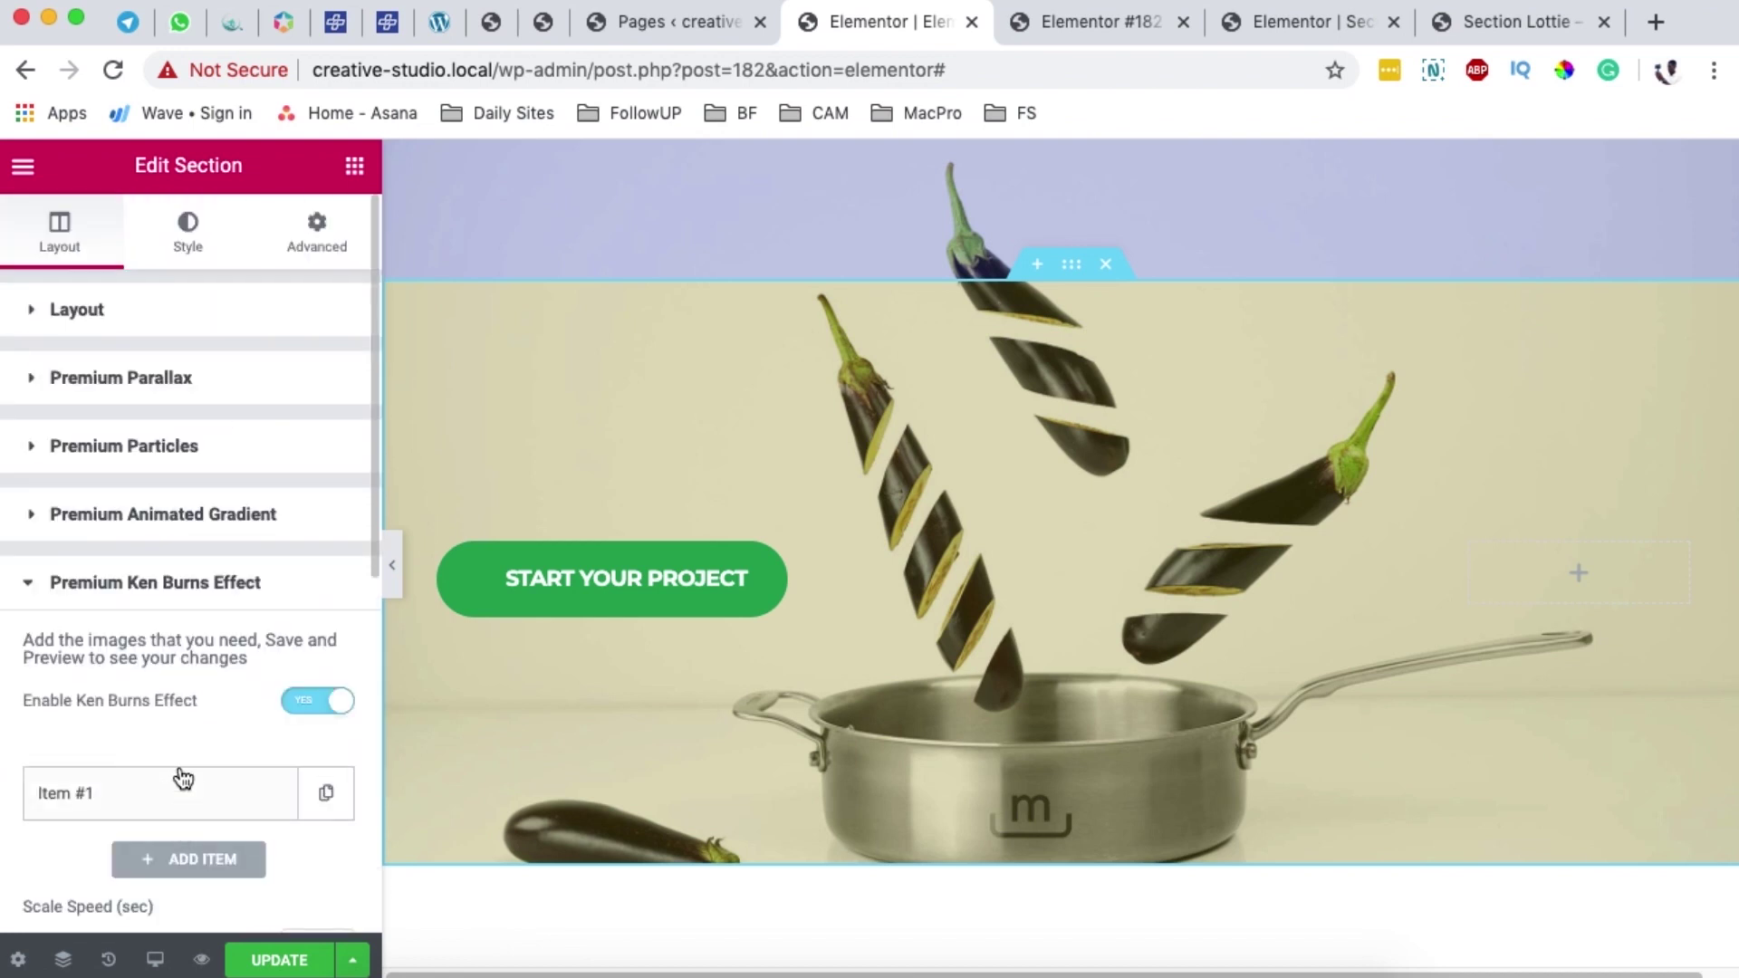
scroll(181, 725, "down", 3)
left_click(154, 552)
mouse_move(178, 705)
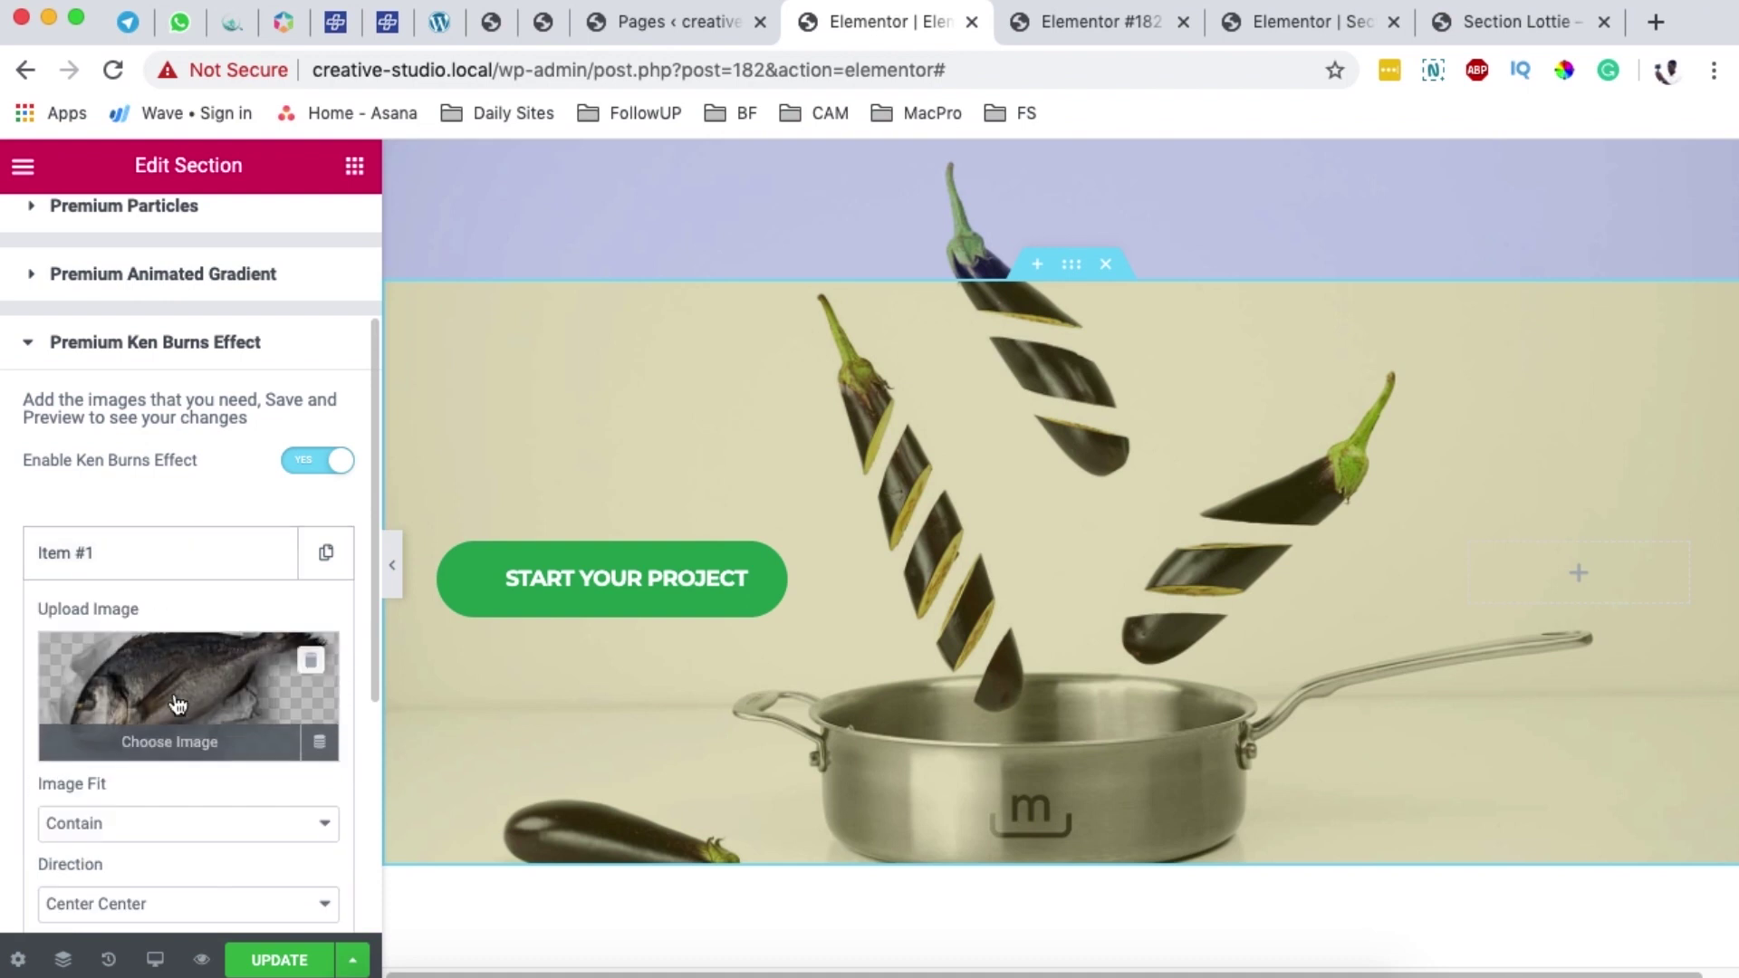
left_click(311, 661)
left_click(286, 698)
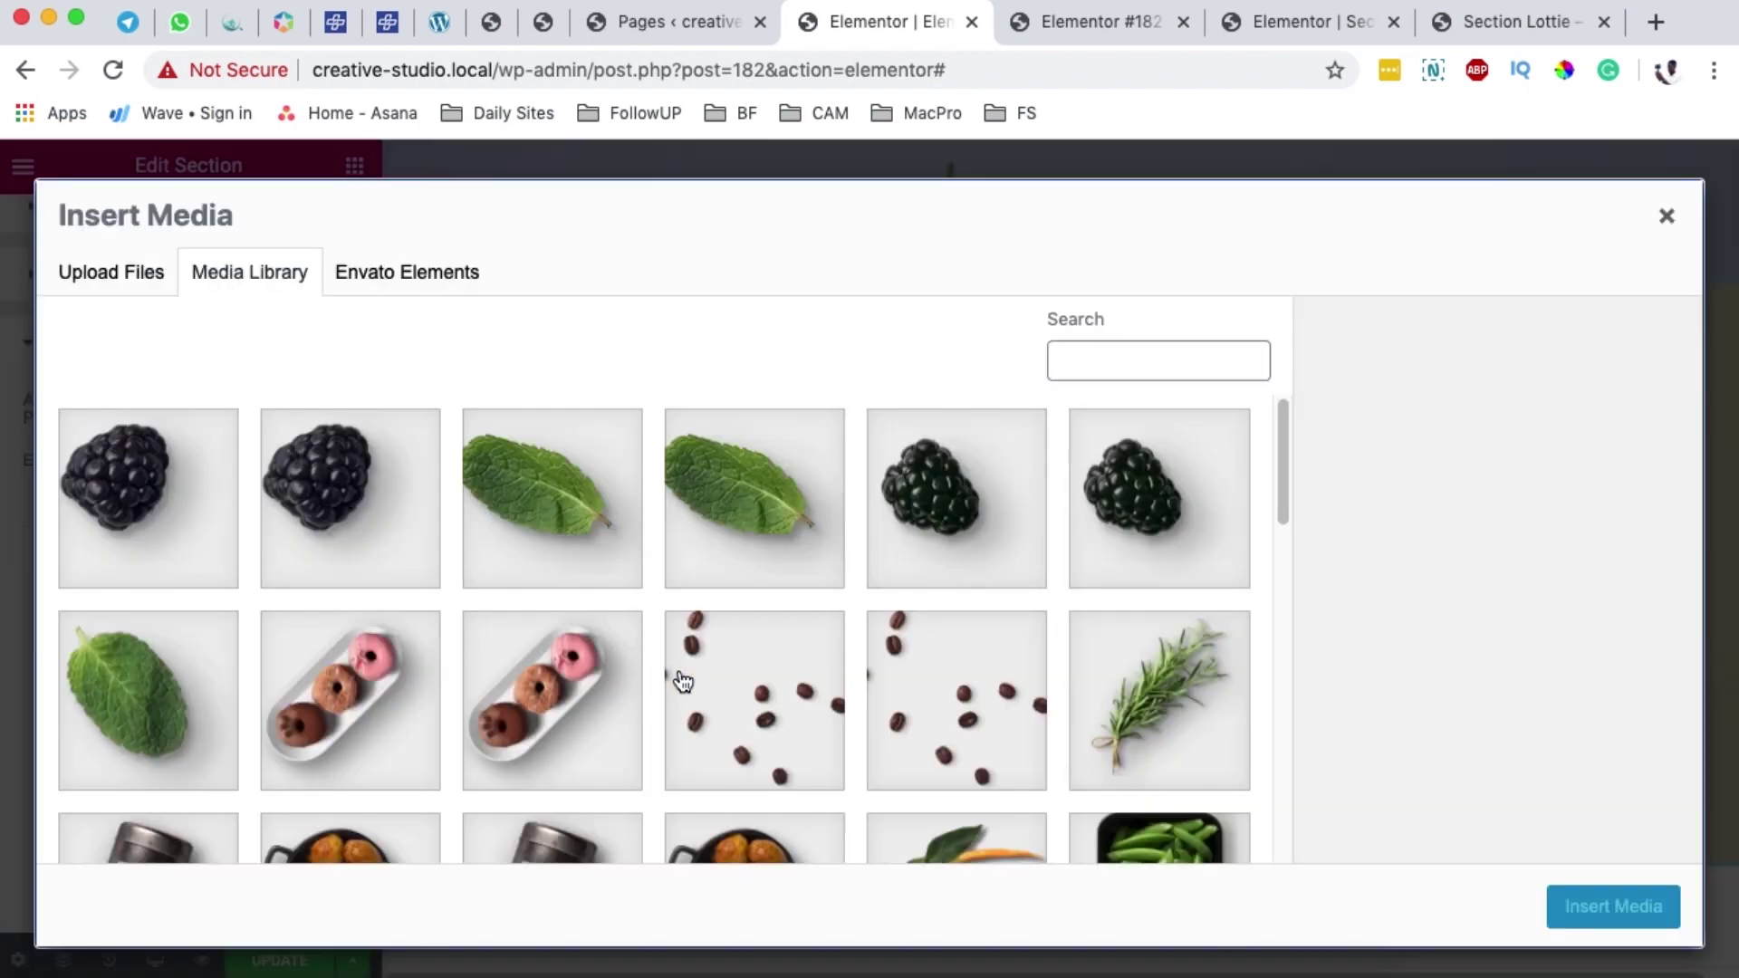
scroll(638, 693, "down", 10)
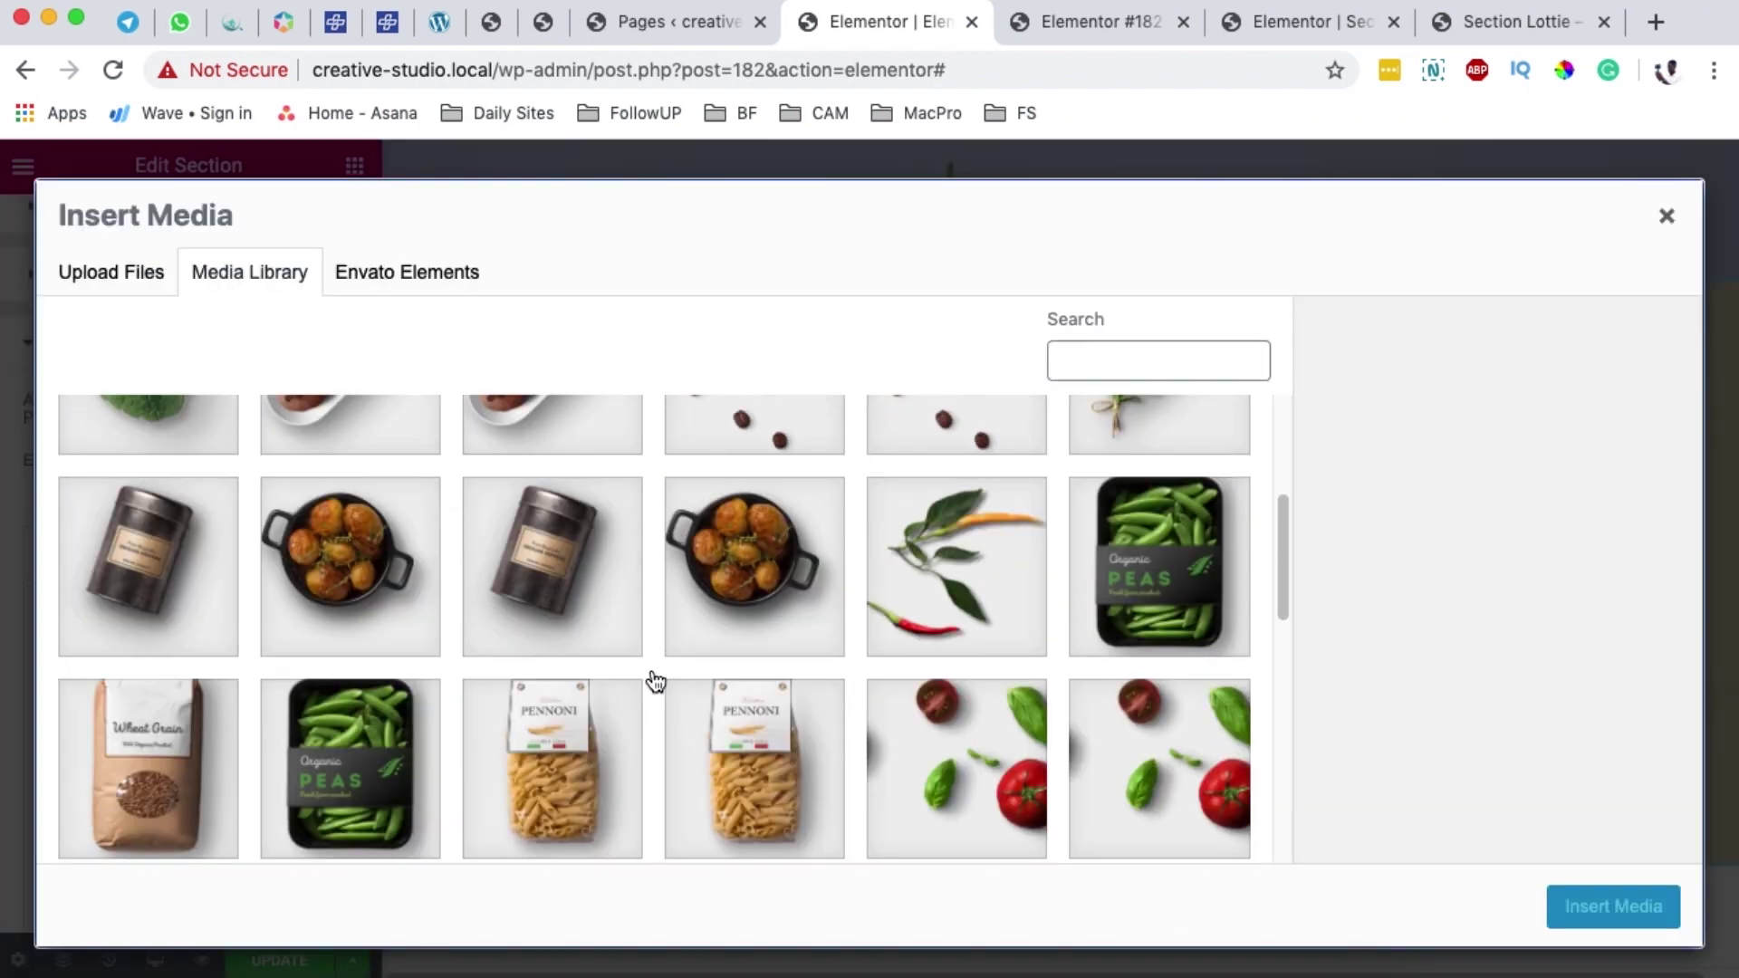
scroll(656, 681, "down", 5)
left_click(345, 744)
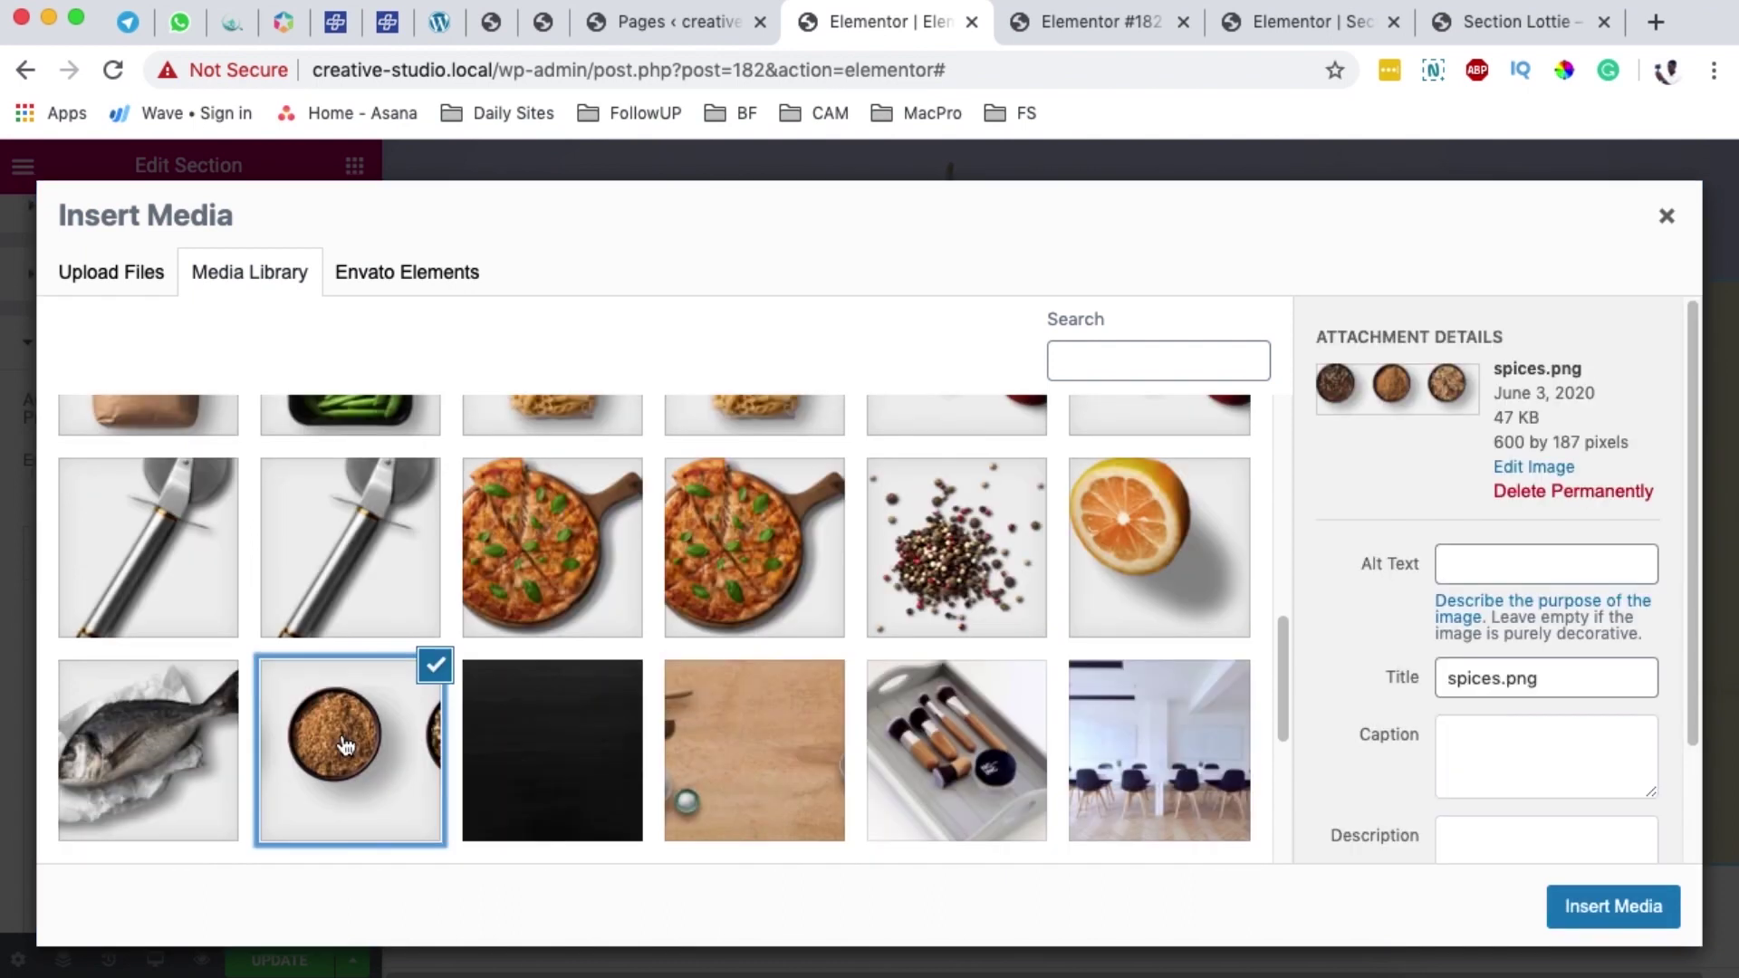
double_click(345, 744)
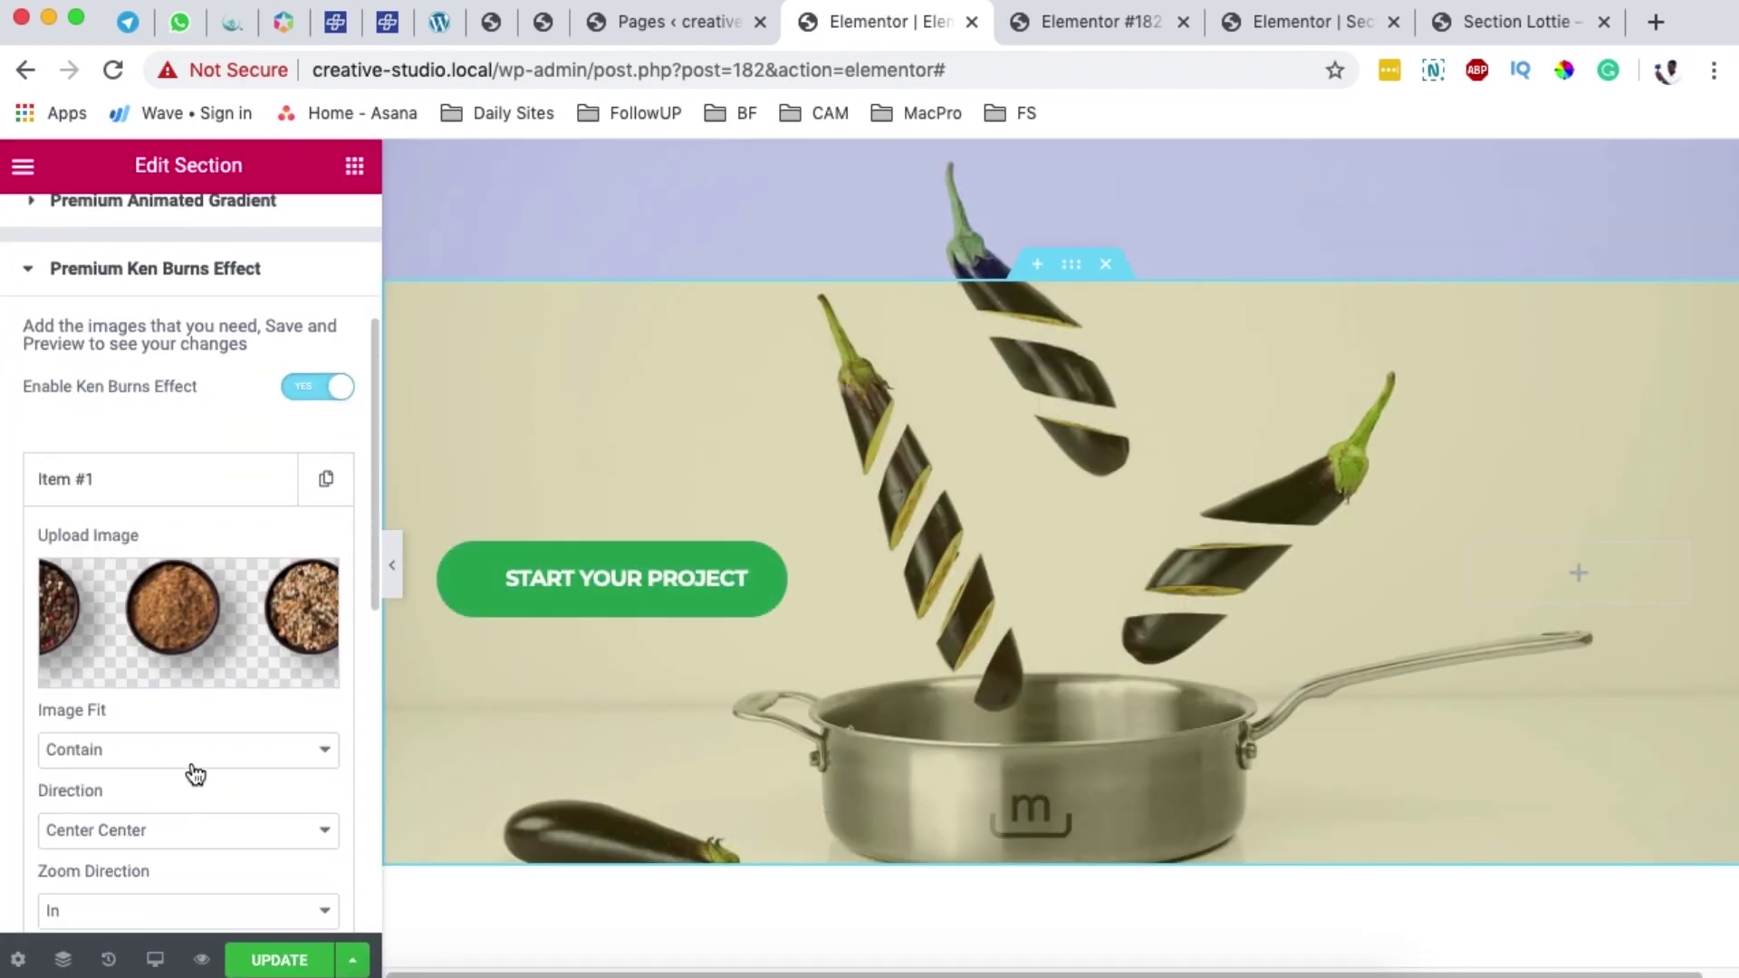
Set the spices section's Ken Burns effect to Scroll Horizontal, then update the page and open its live preview
scroll(145, 793, "down", 4)
scroll(182, 788, "down", 2)
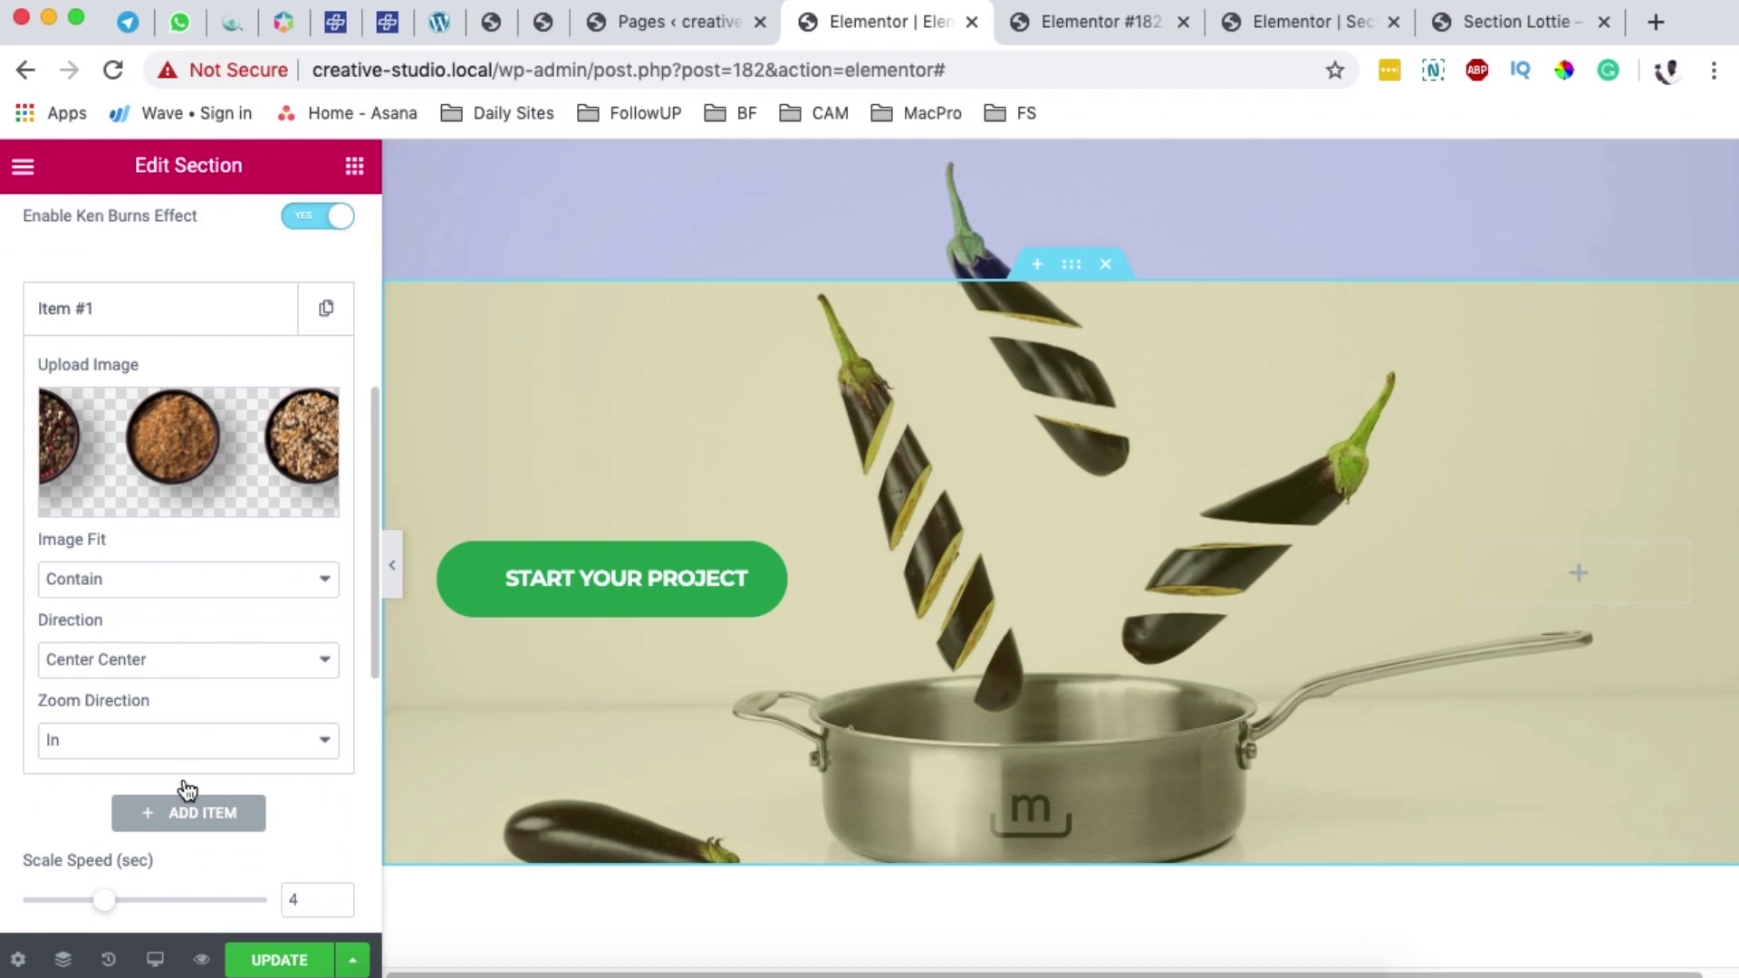
scroll(228, 763, "down", 2)
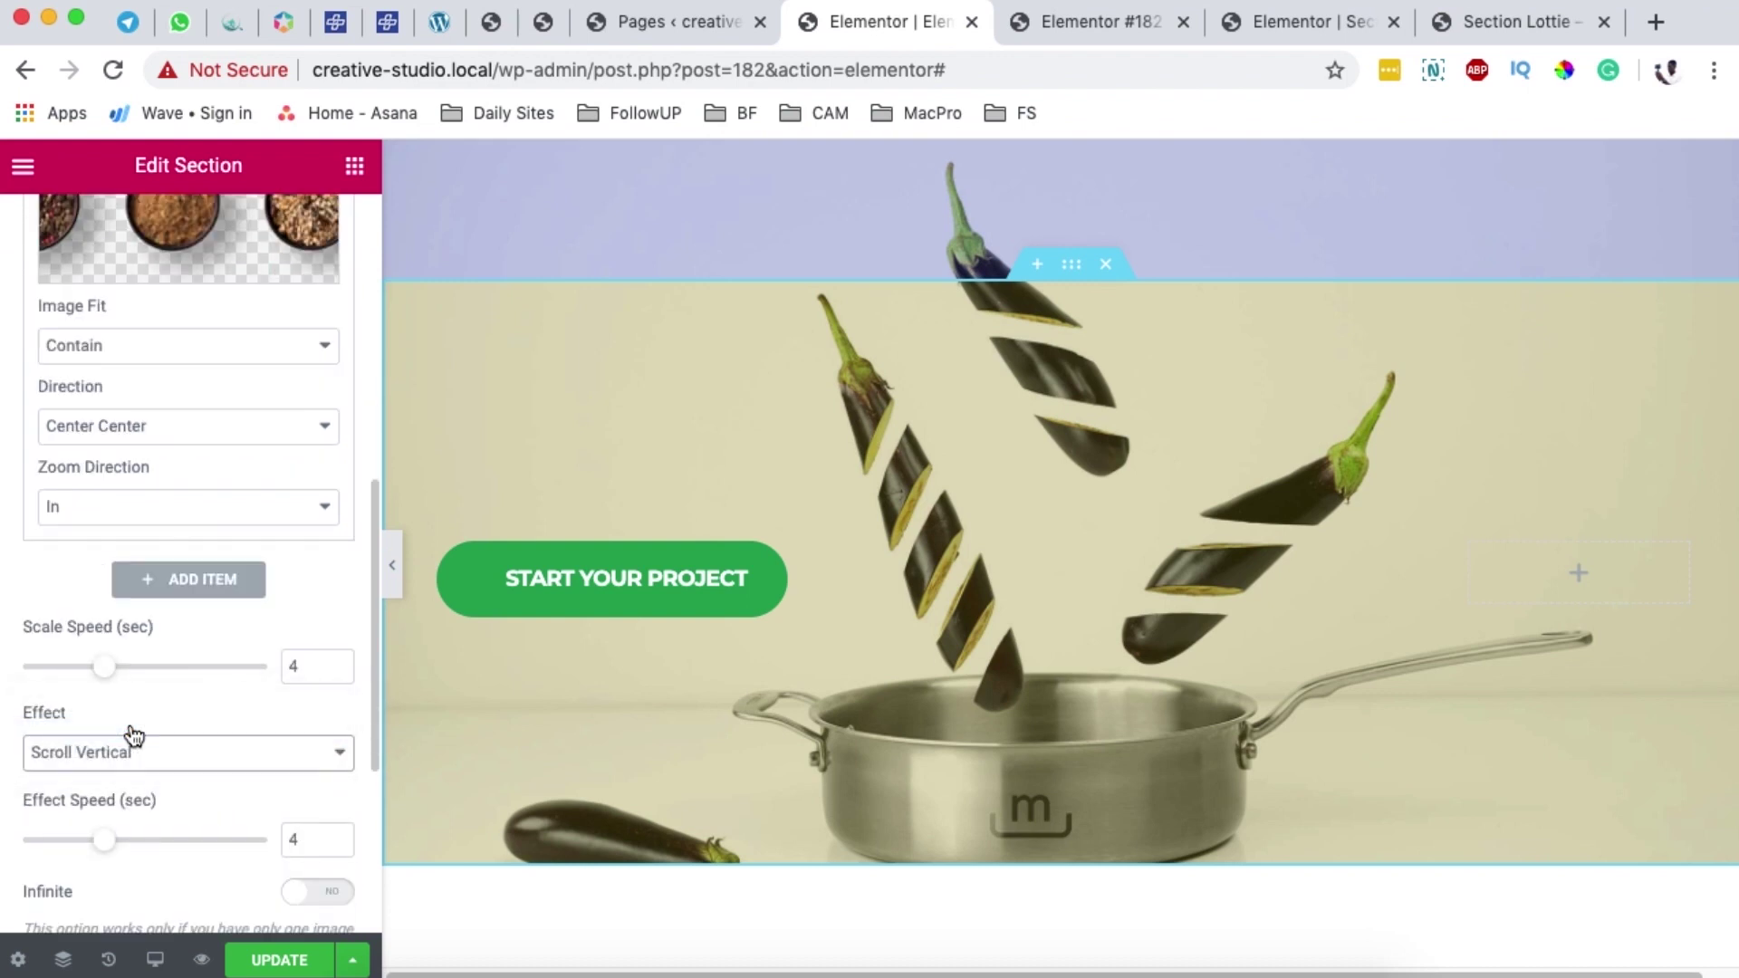
scroll(163, 804, "down", 2)
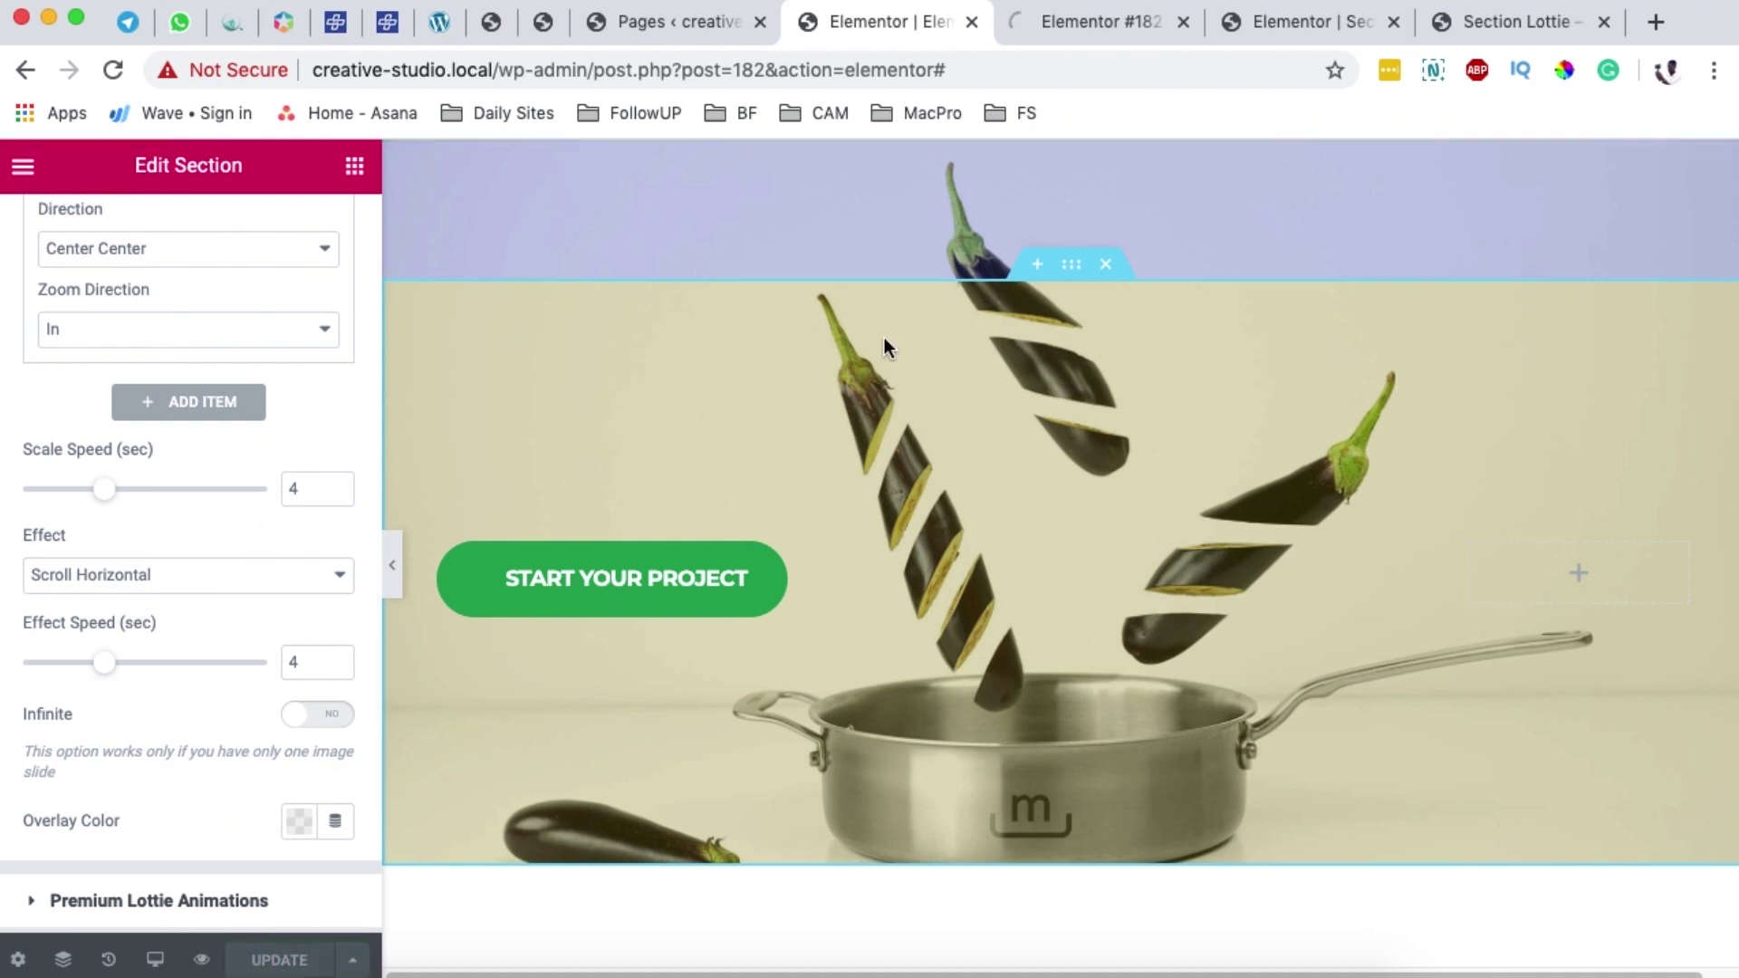
left_click(1075, 20)
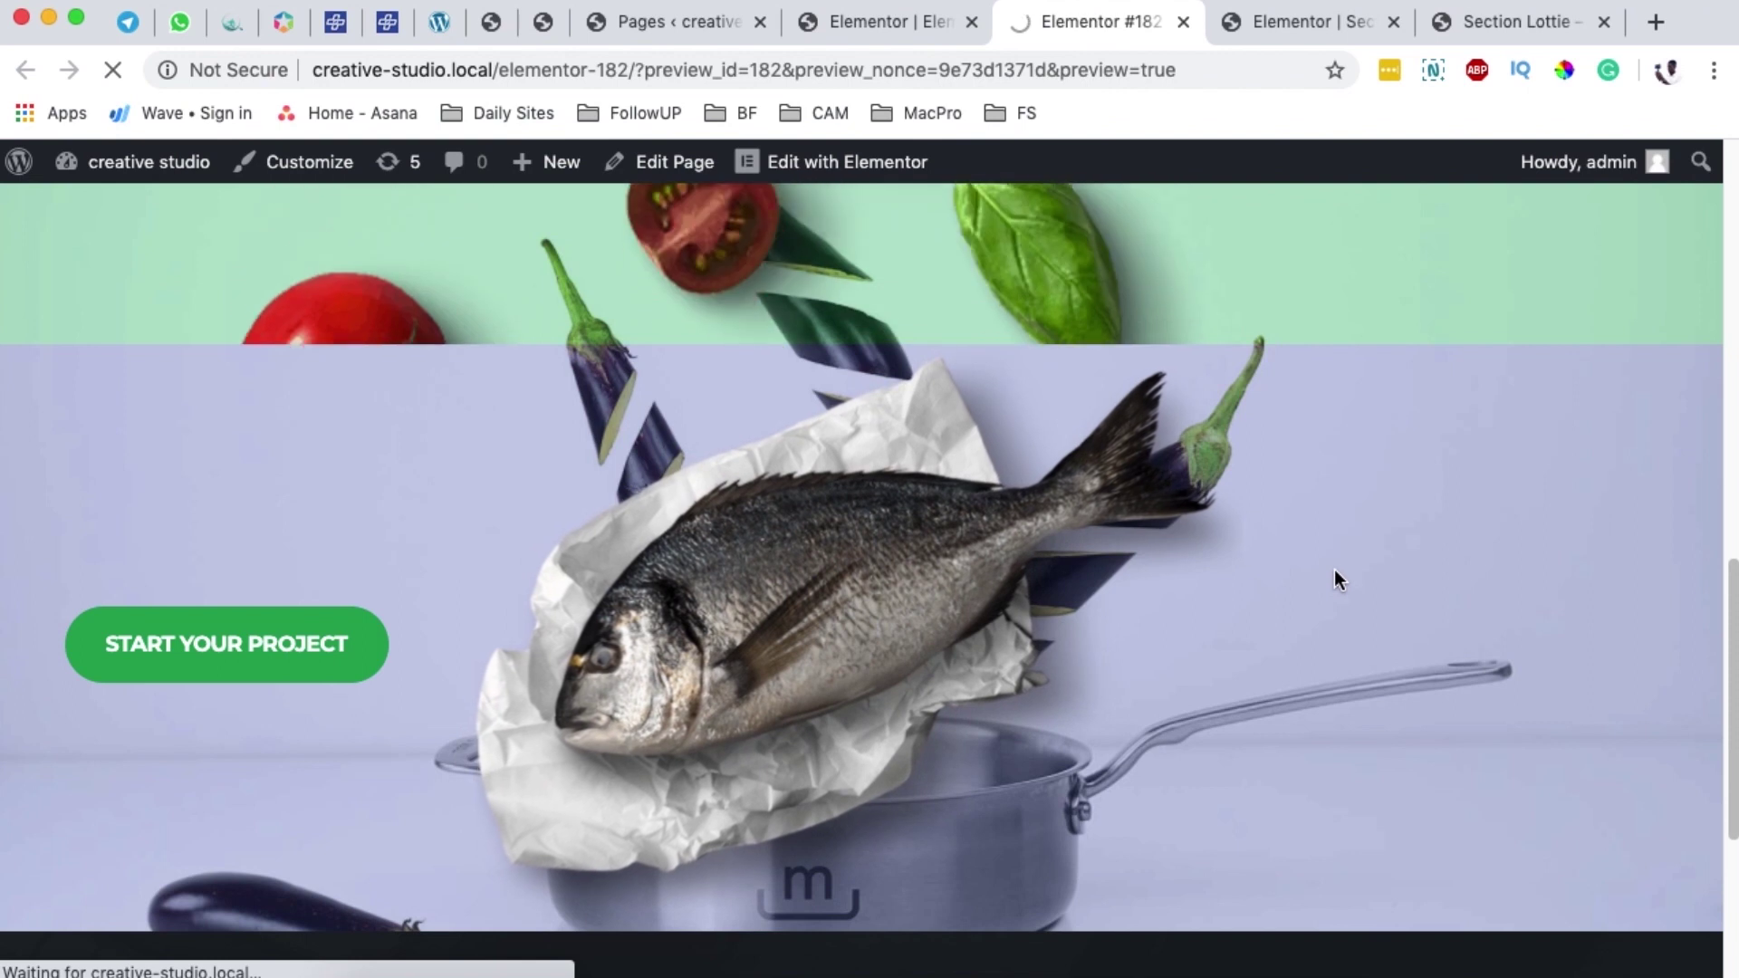
Check the spices section's horizontal scroll effect in the live preview and return to the page editor
scroll(1334, 569, "down", 5)
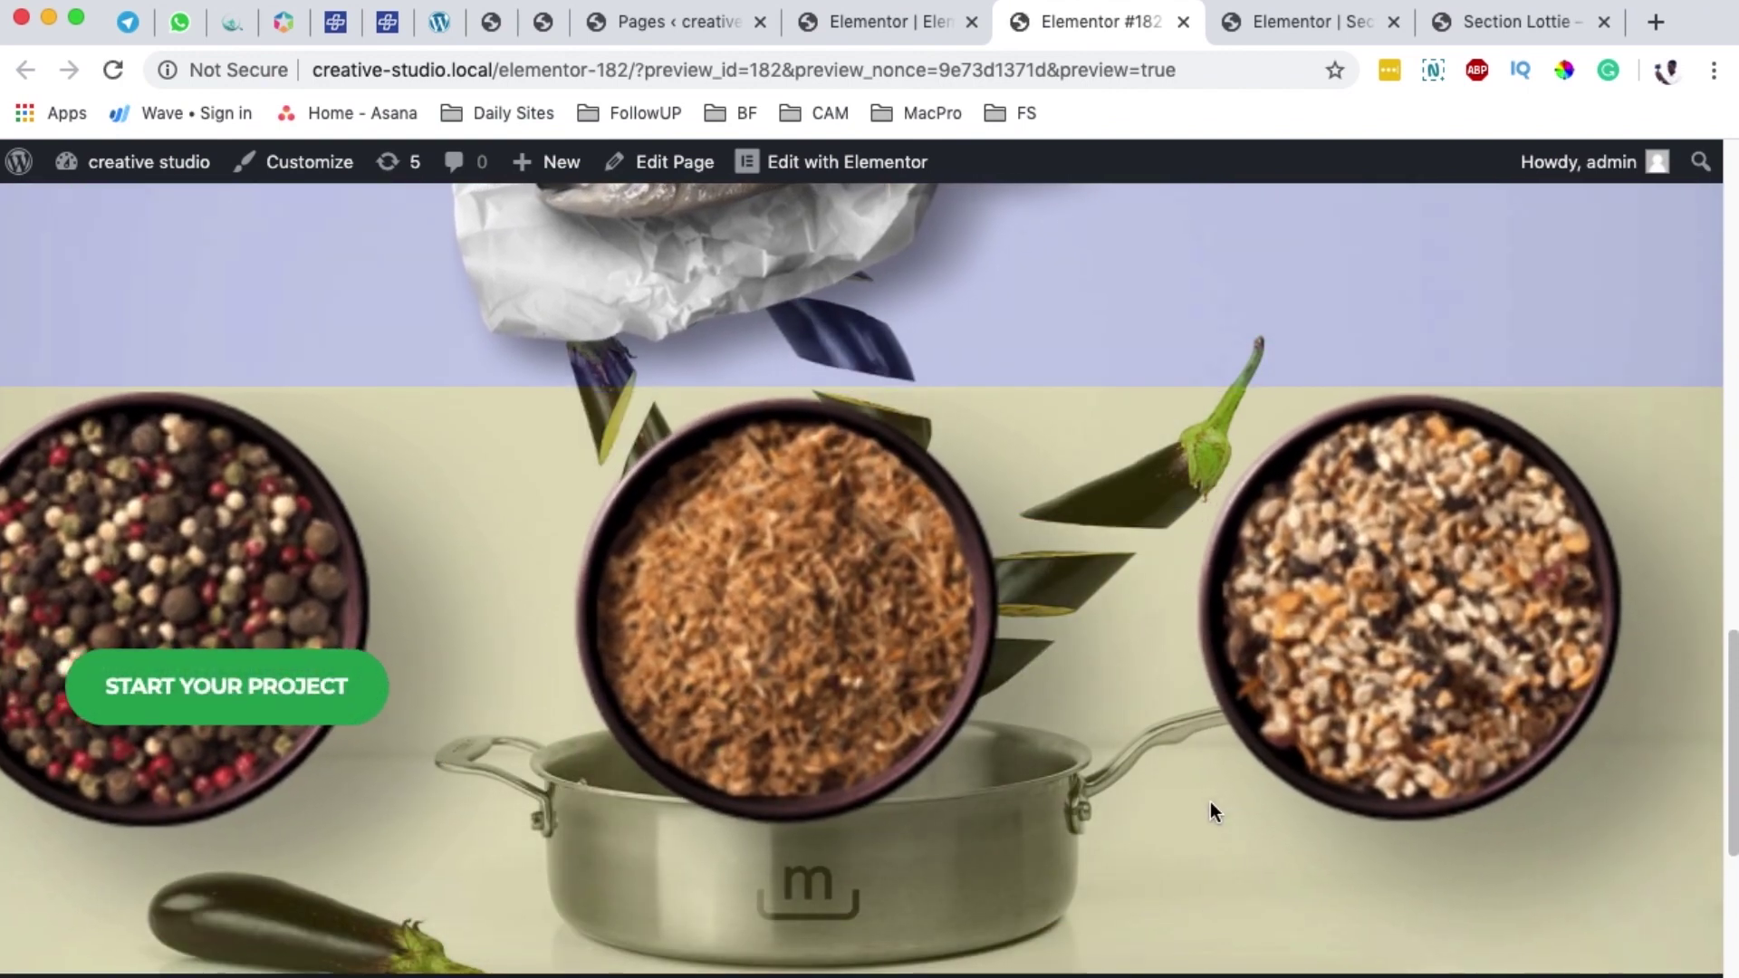
scroll(1210, 801, "down", 1)
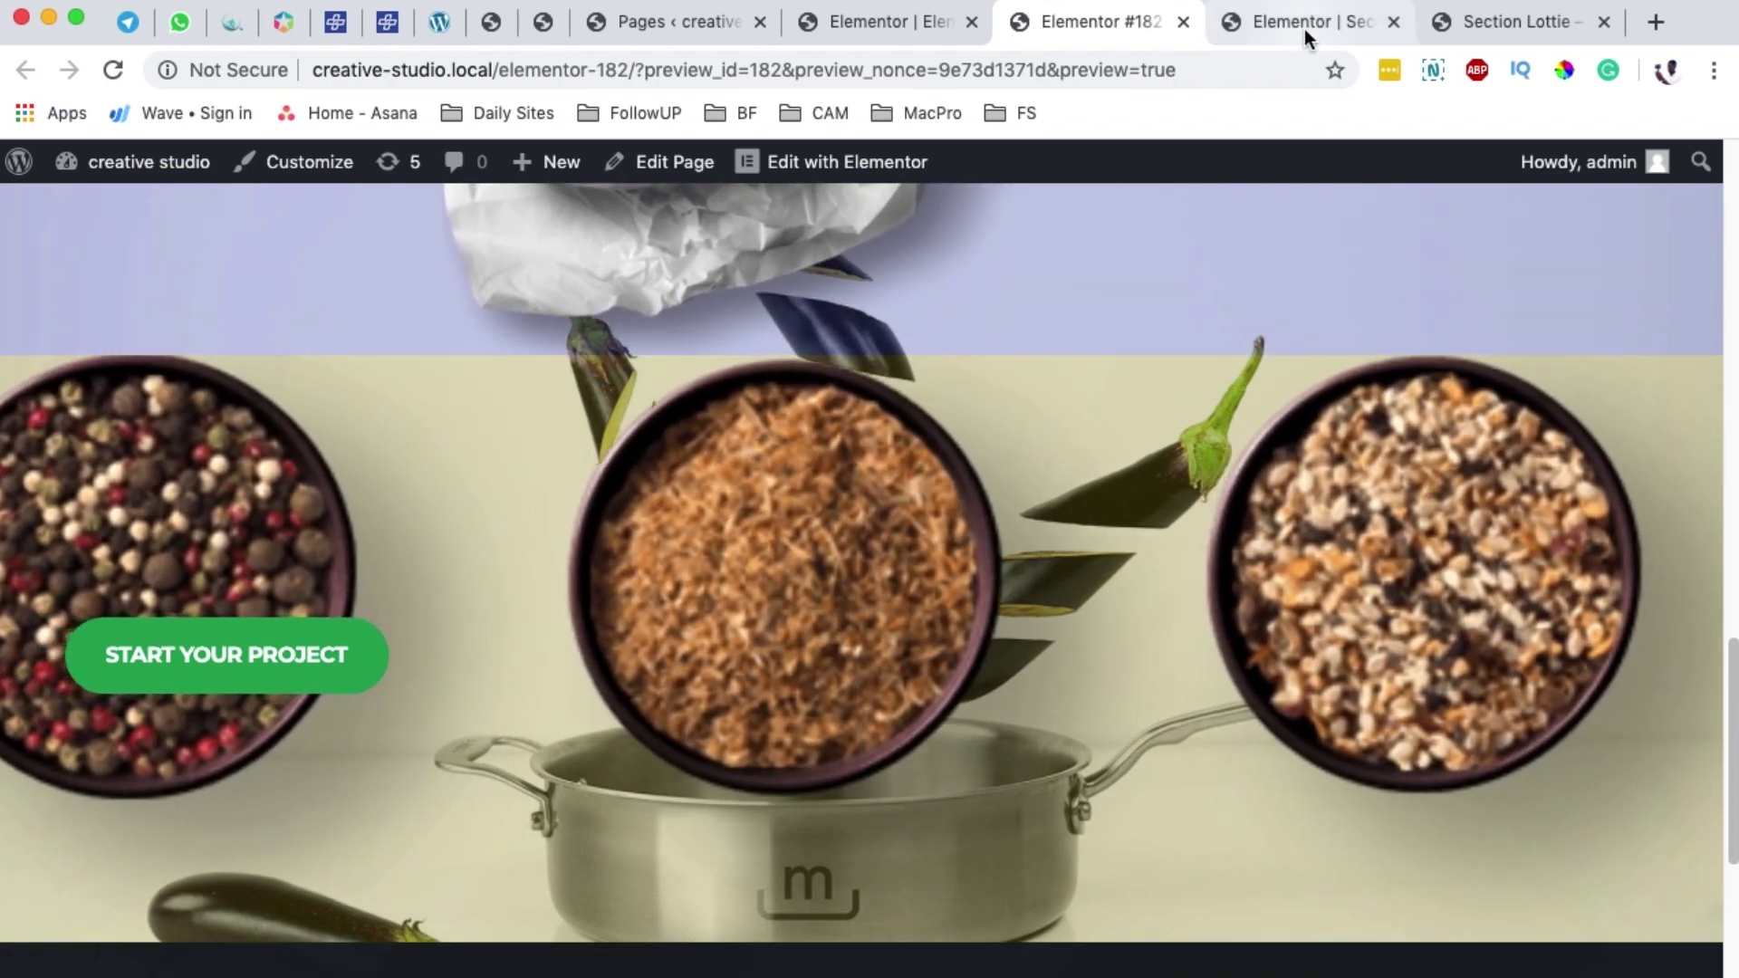
left_click(871, 24)
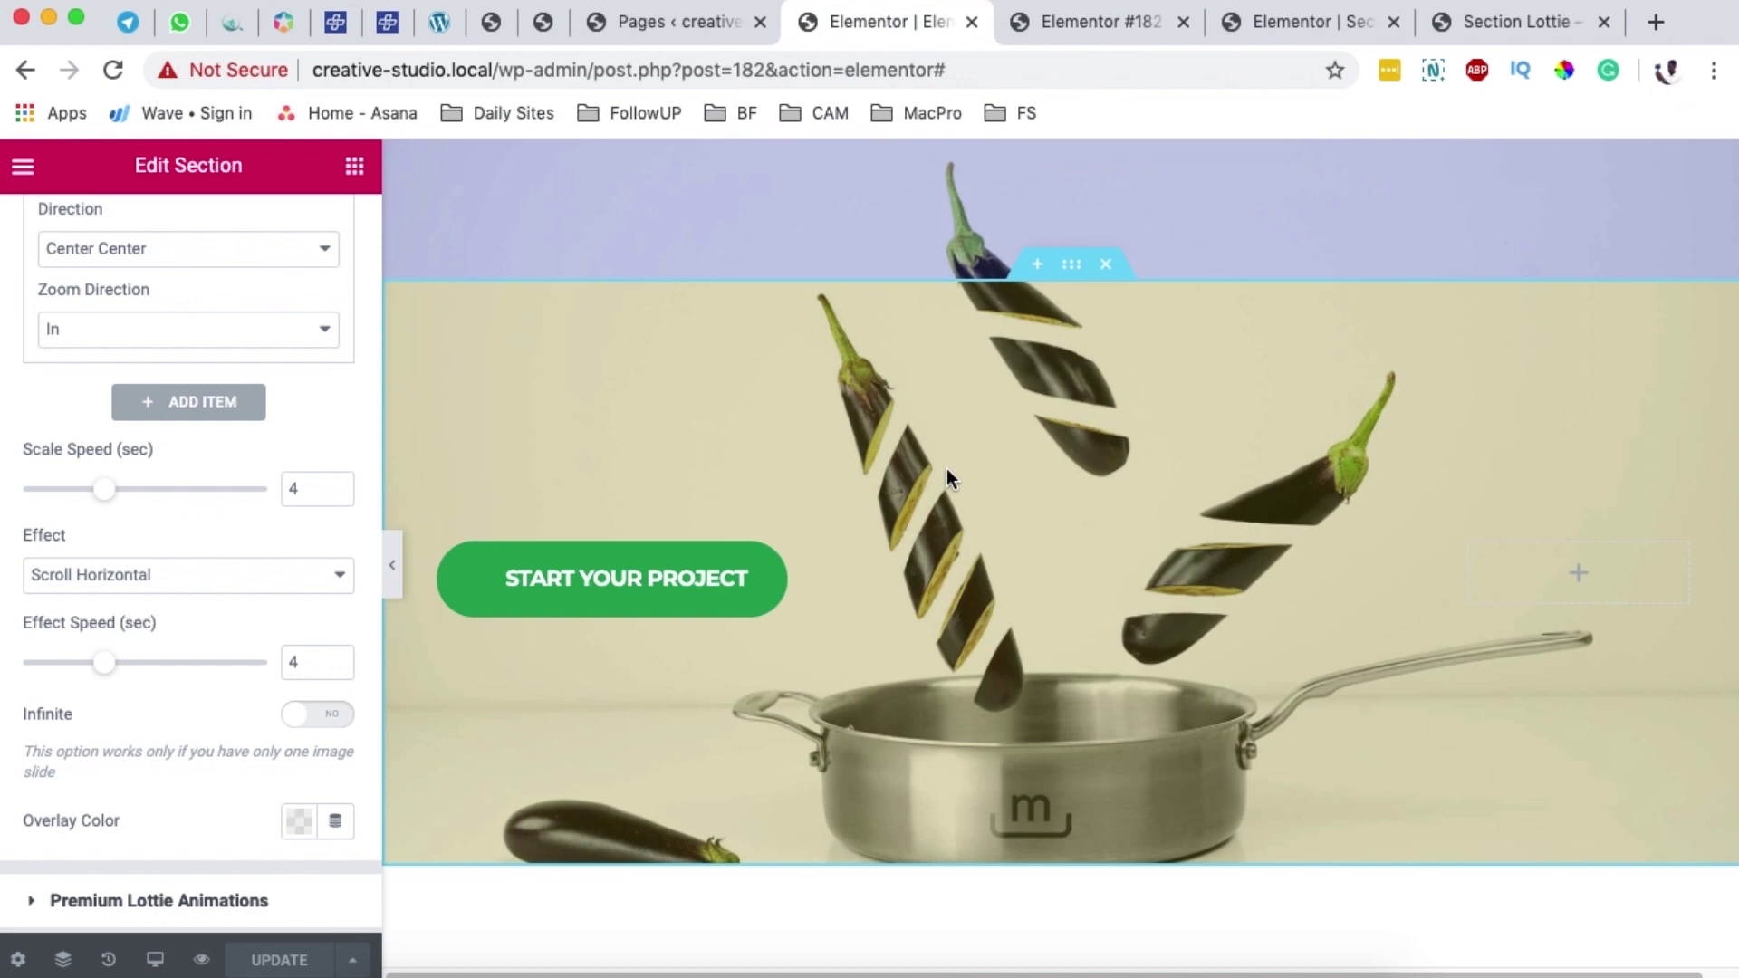
Set the minimum height of the purple "let's cook" section to 500 px
scroll(949, 469, "up", 5)
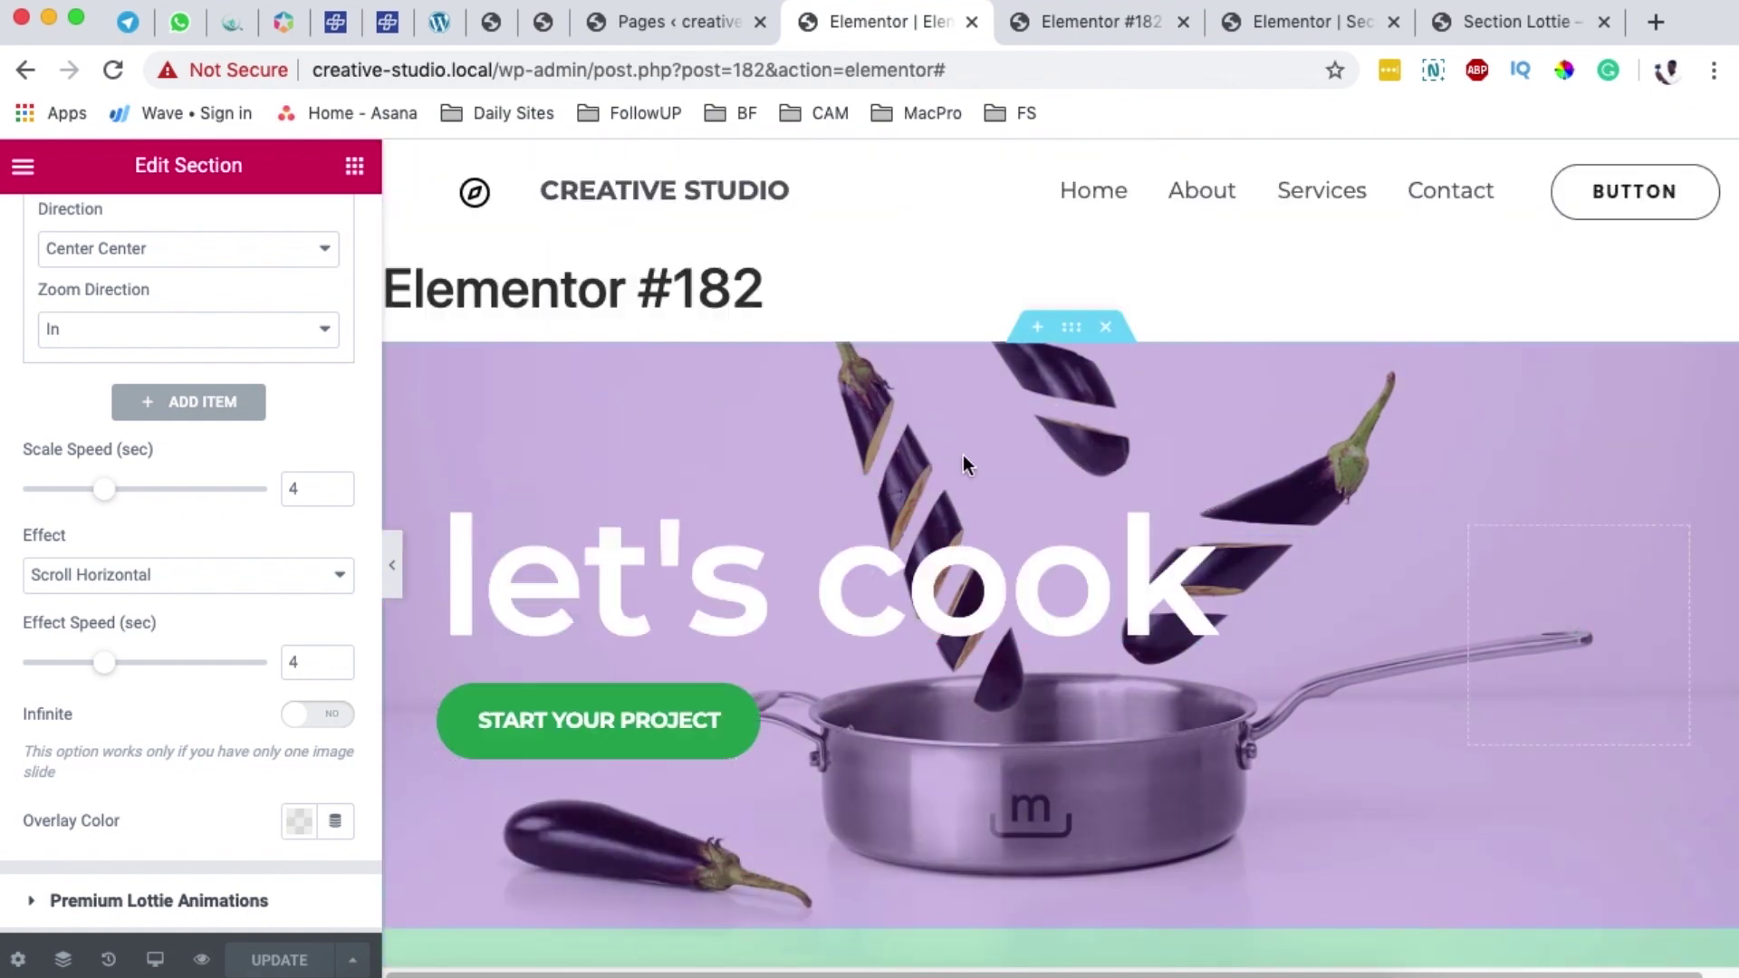
left_click(457, 467)
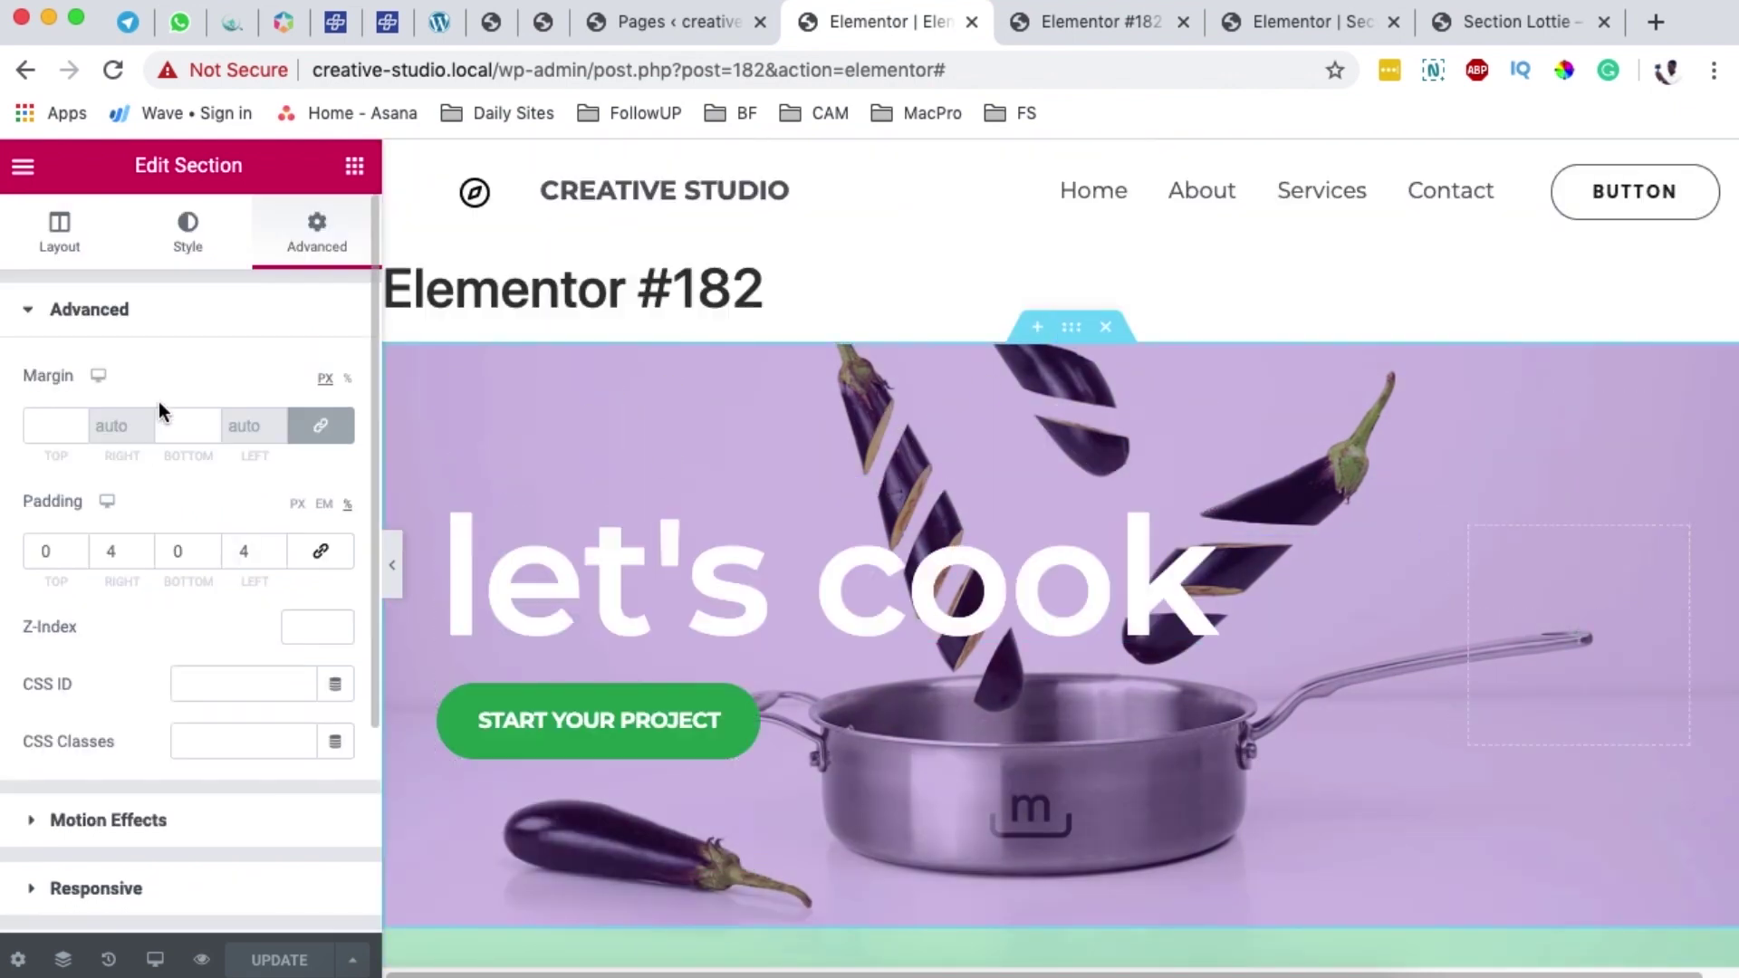
left_click(63, 249)
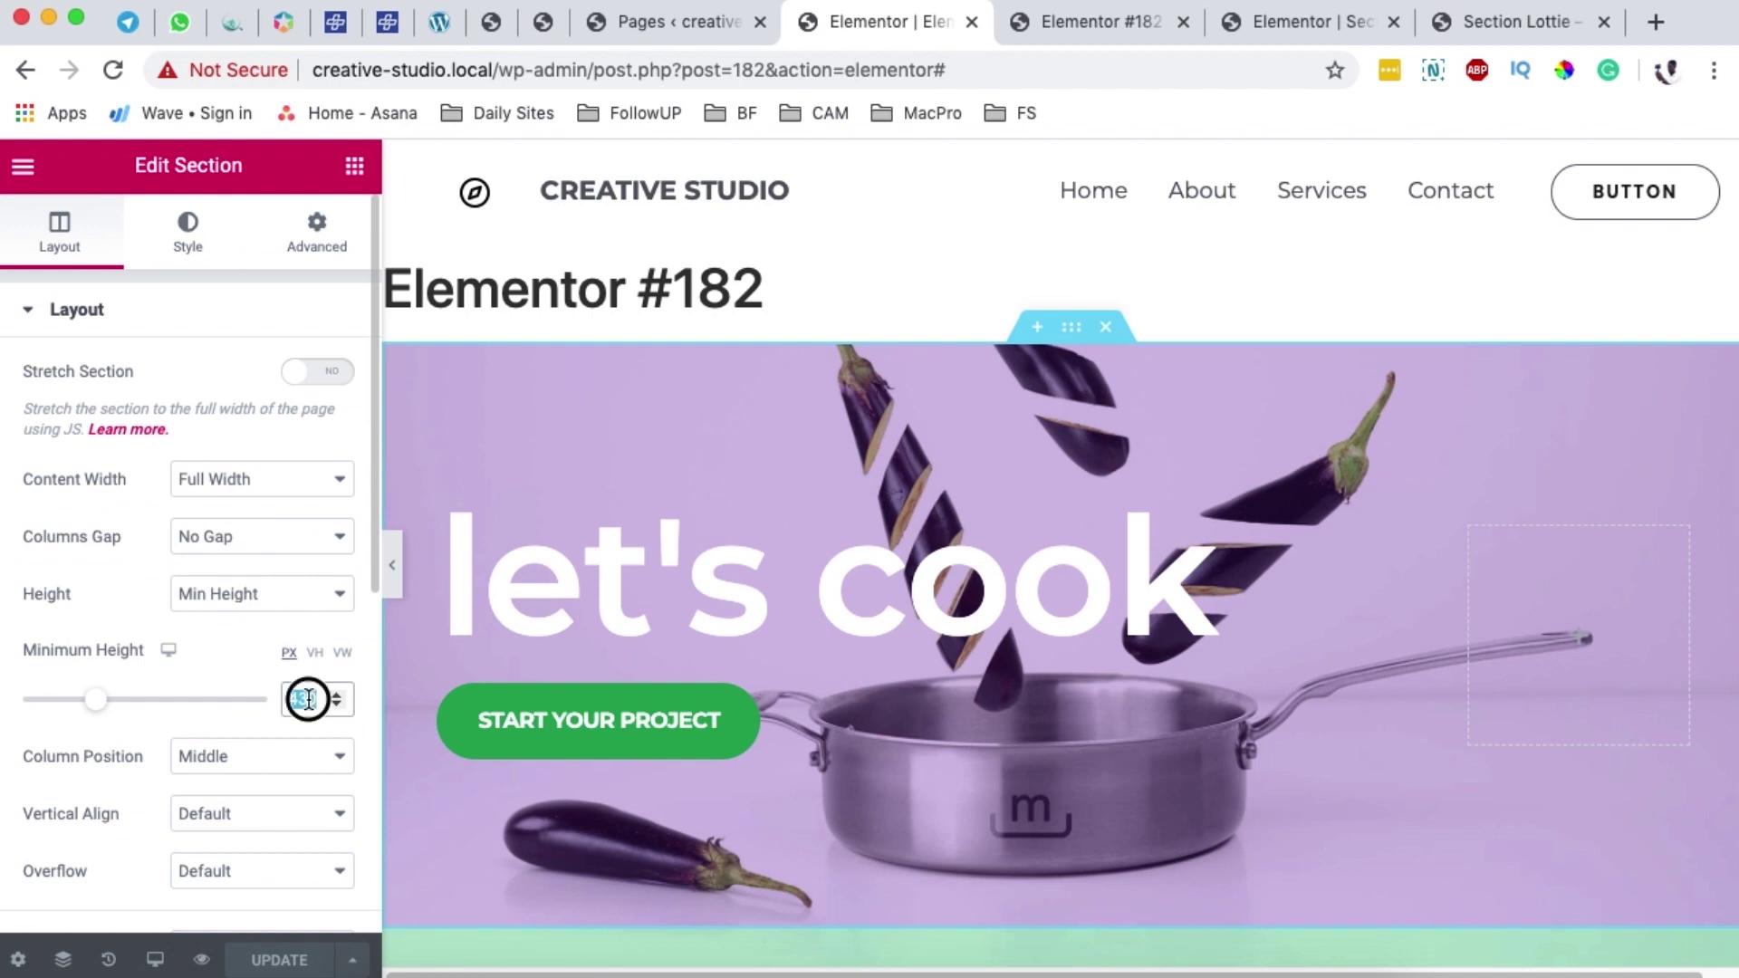
type("500")
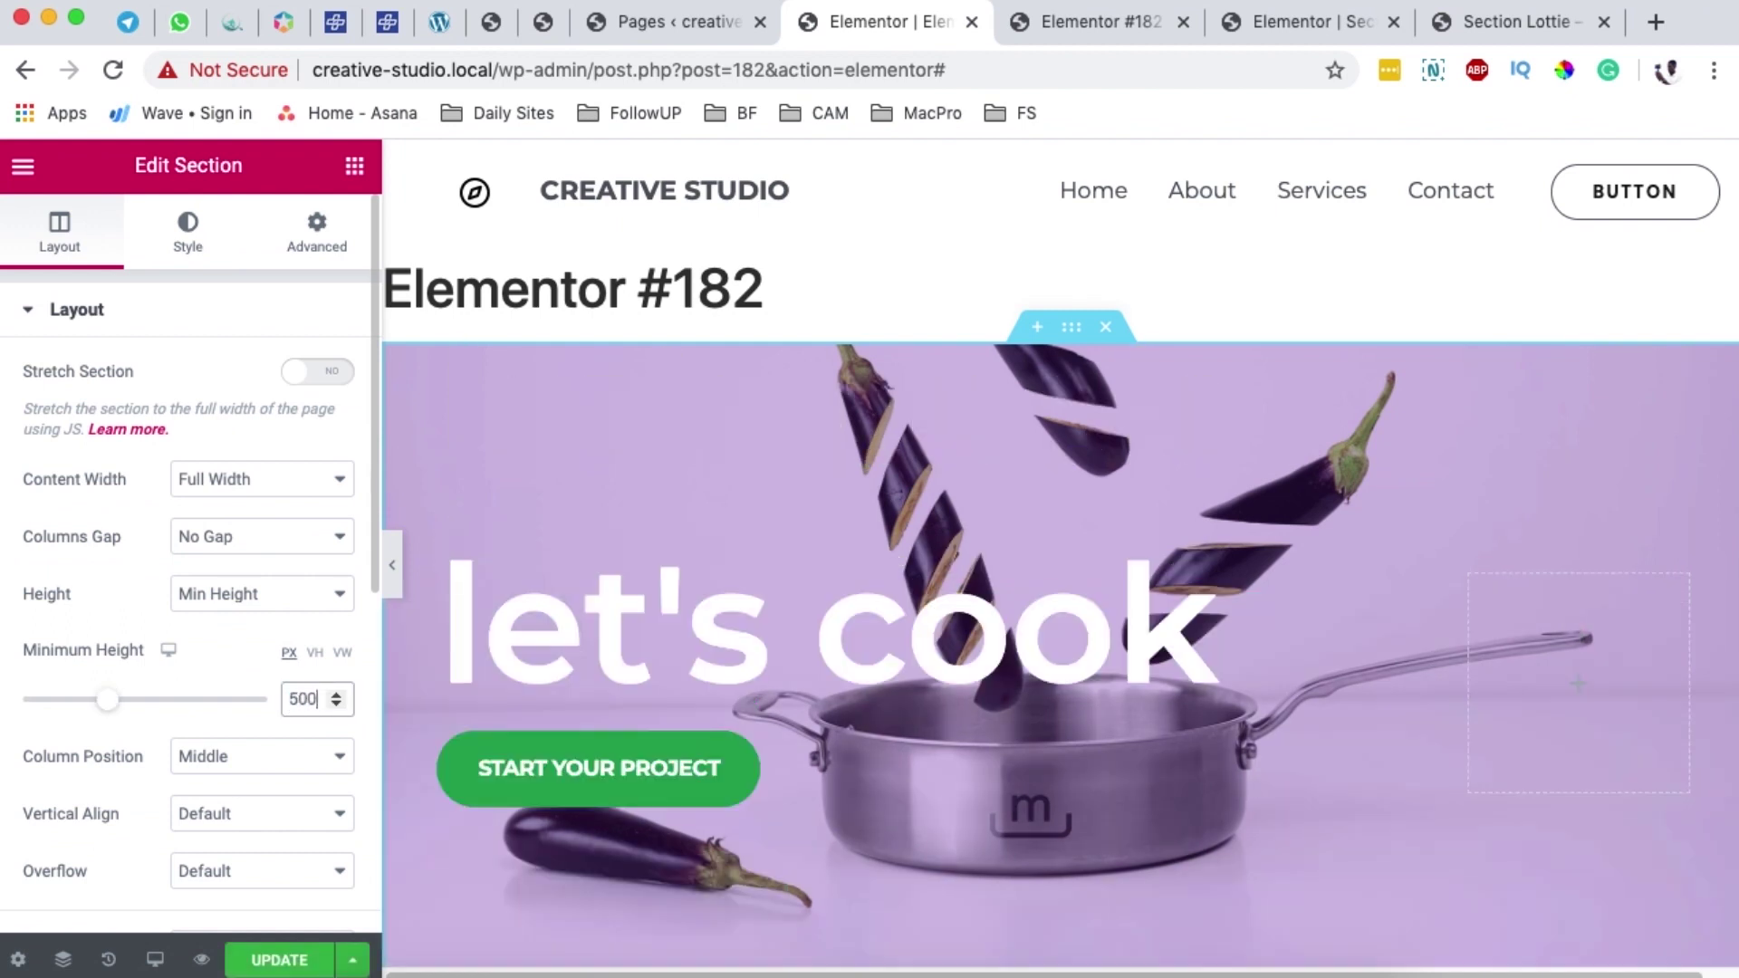
Set the minimum height of the green, blue and yellow sections to 500 px each
scroll(1027, 627, "down", 9)
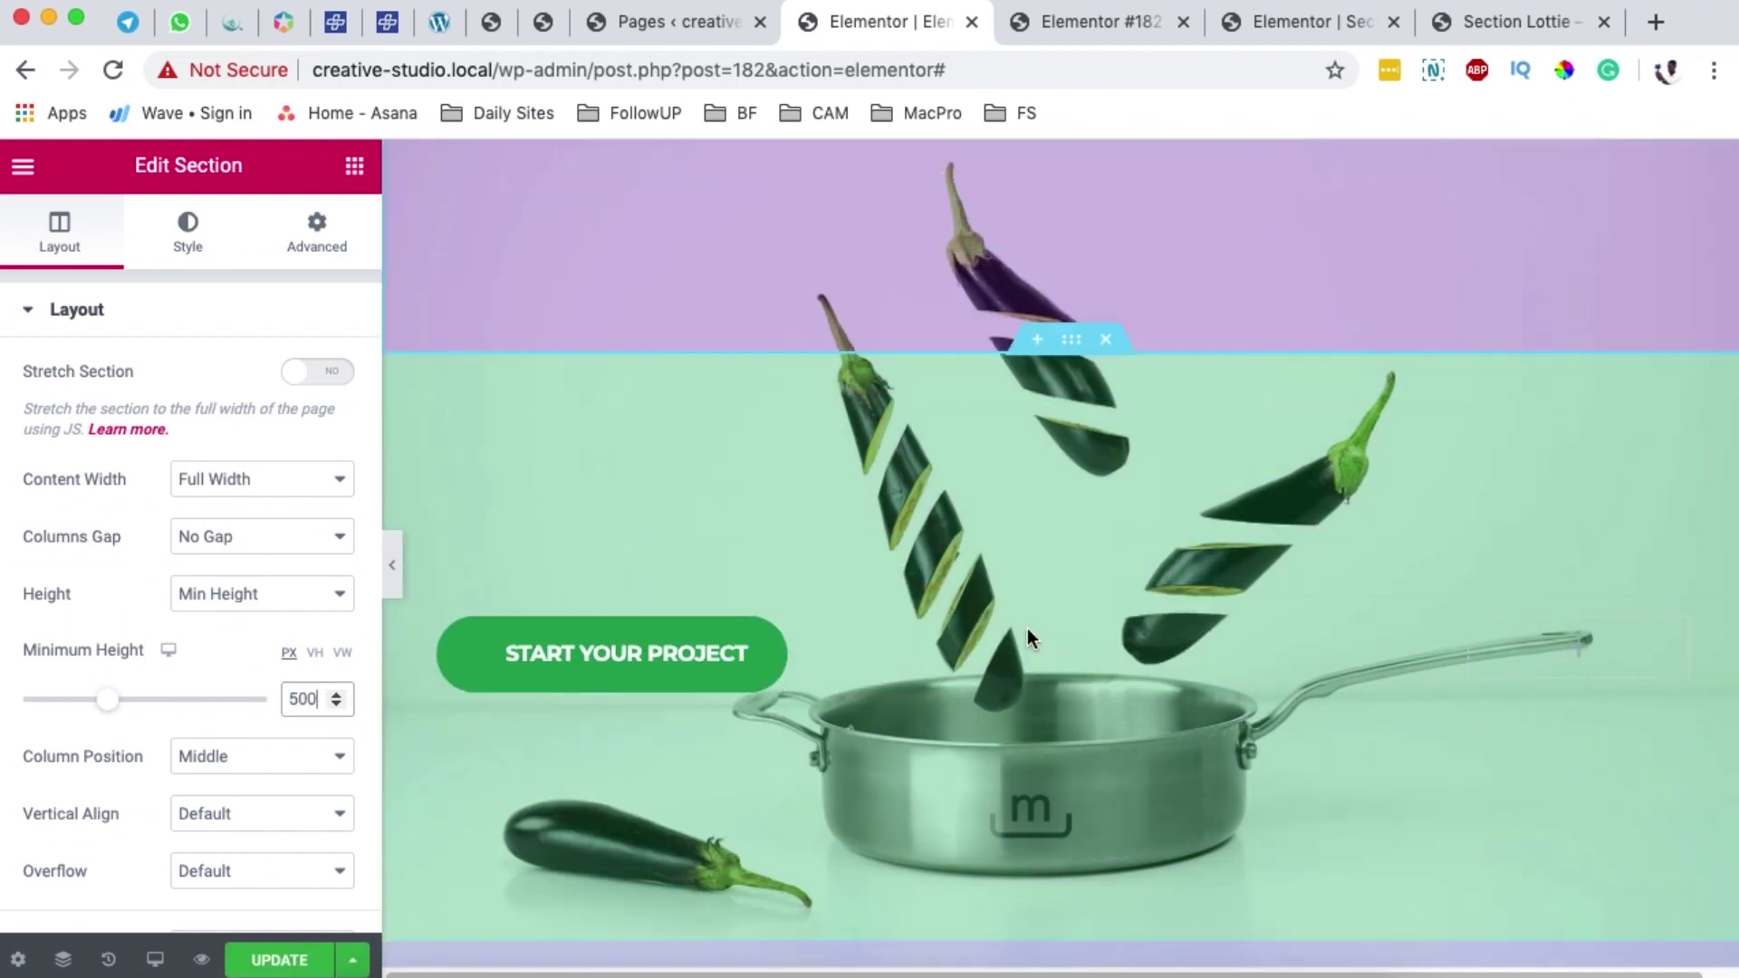
left_click(240, 588)
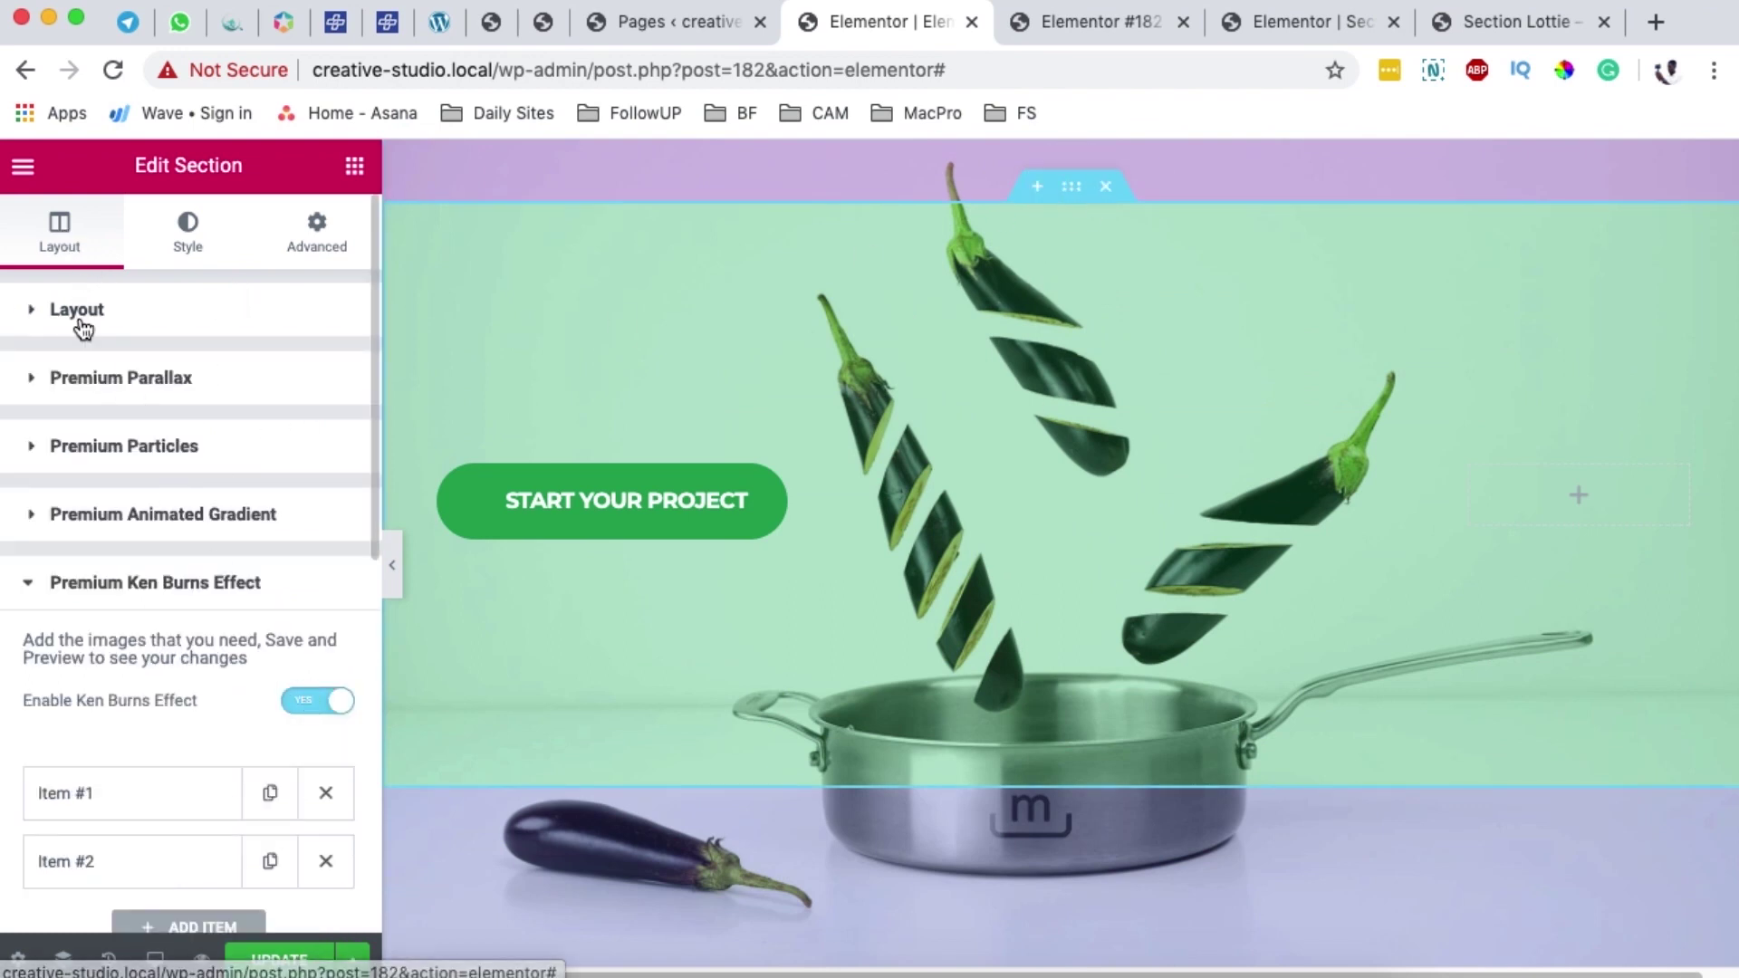
left_click(116, 328)
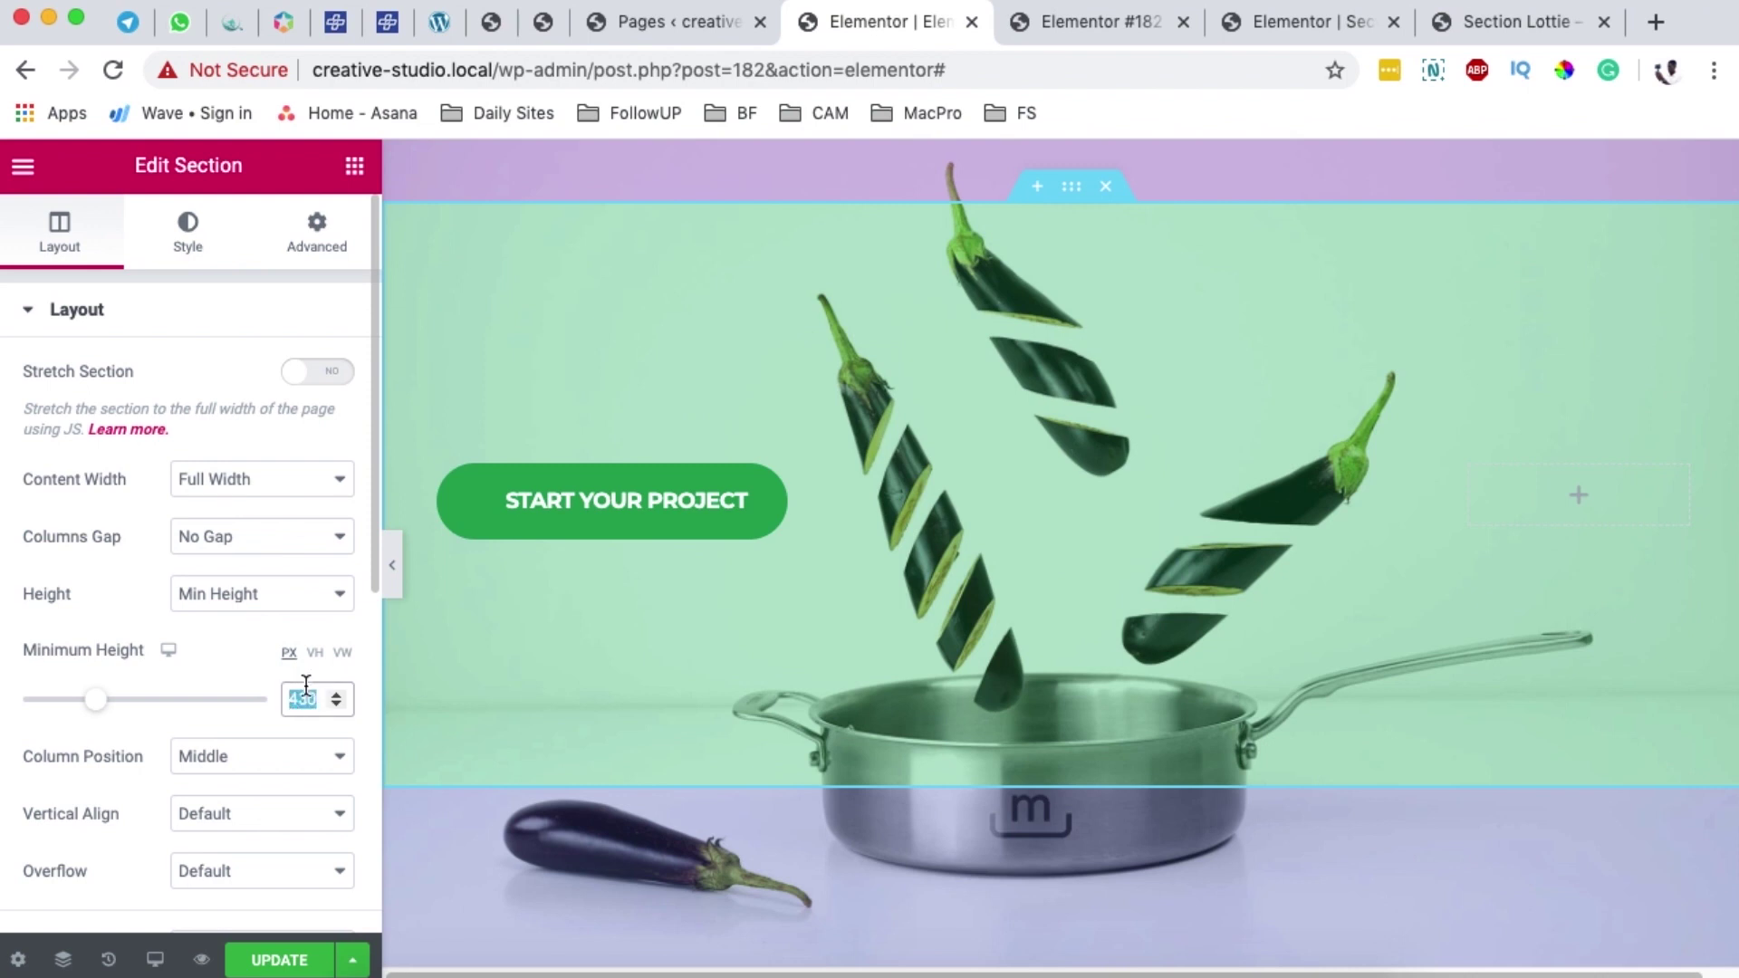
type("500")
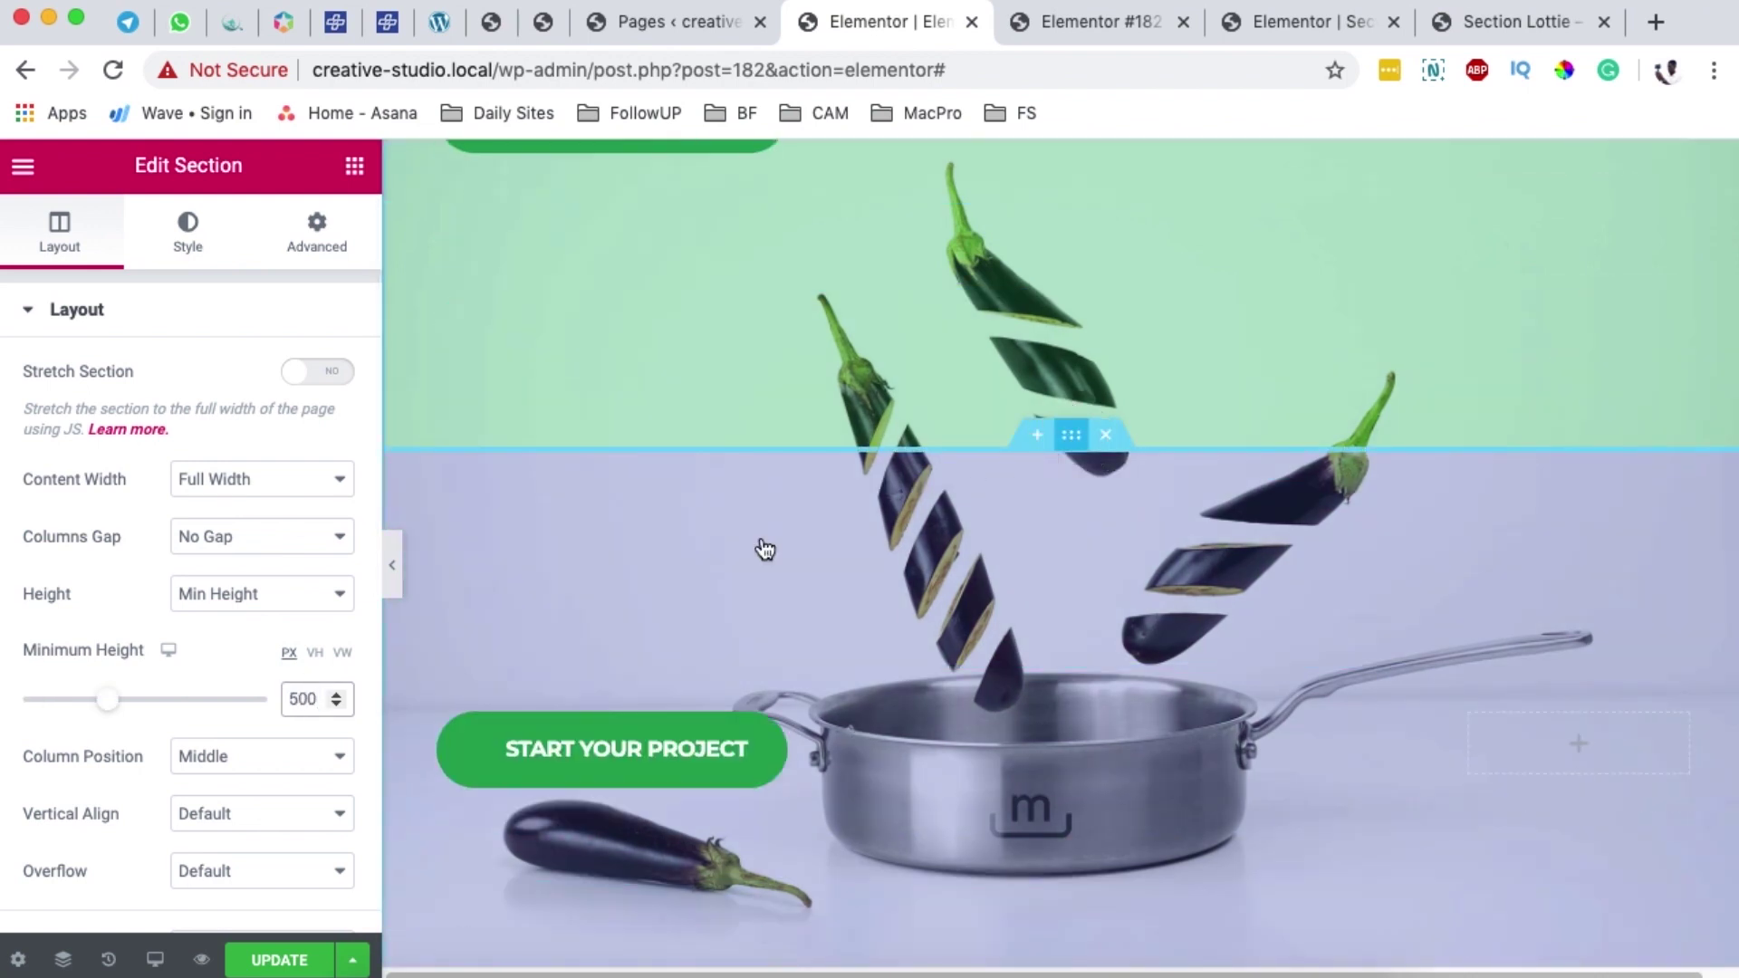
left_click(292, 309)
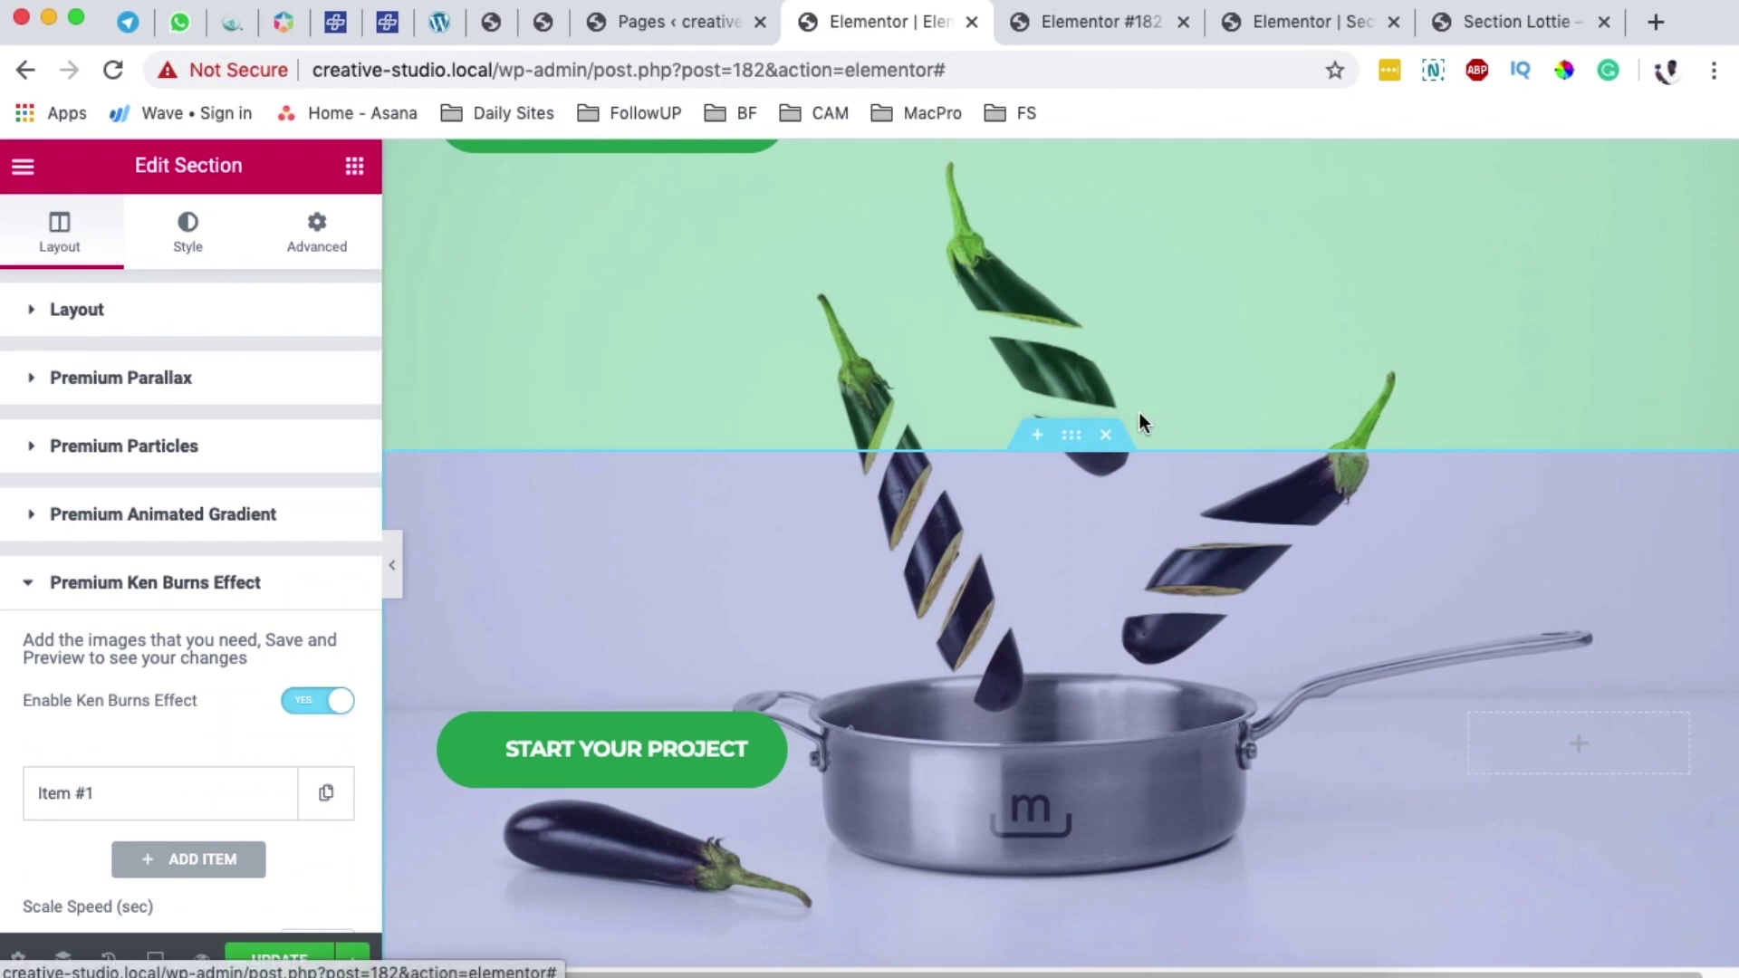
left_click(1072, 434)
Examine how the stacked sections look in the tablet and mobile responsive previews
left_click(155, 959)
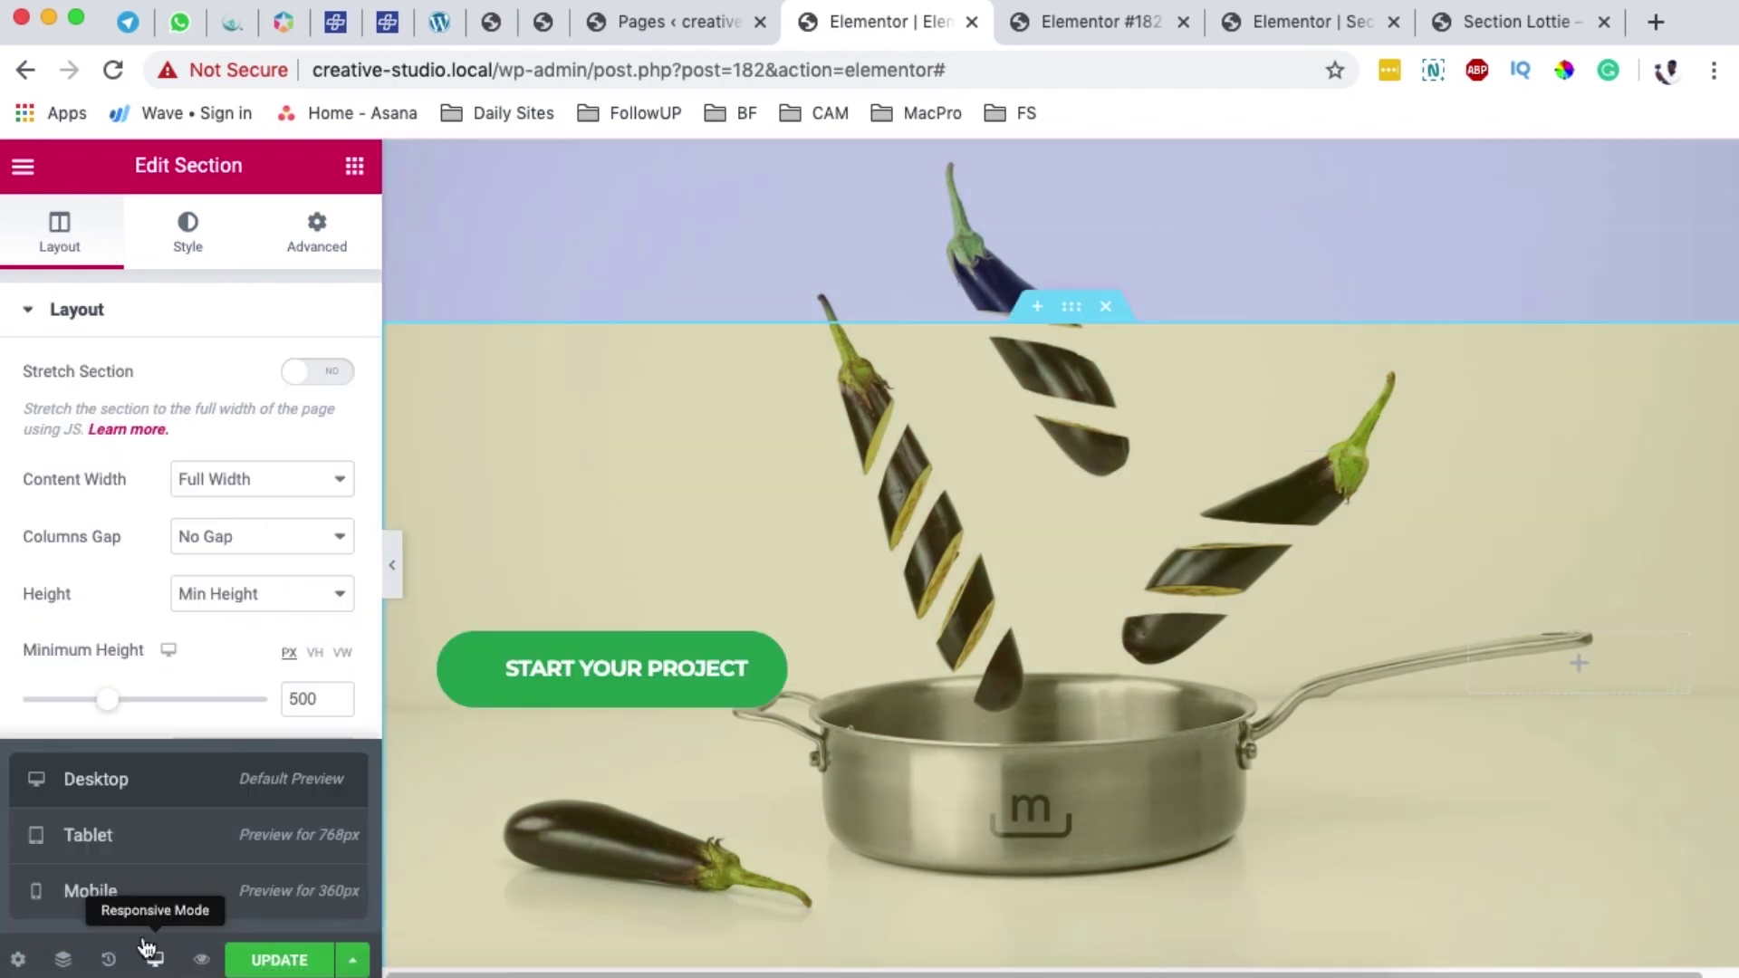
left_click(116, 843)
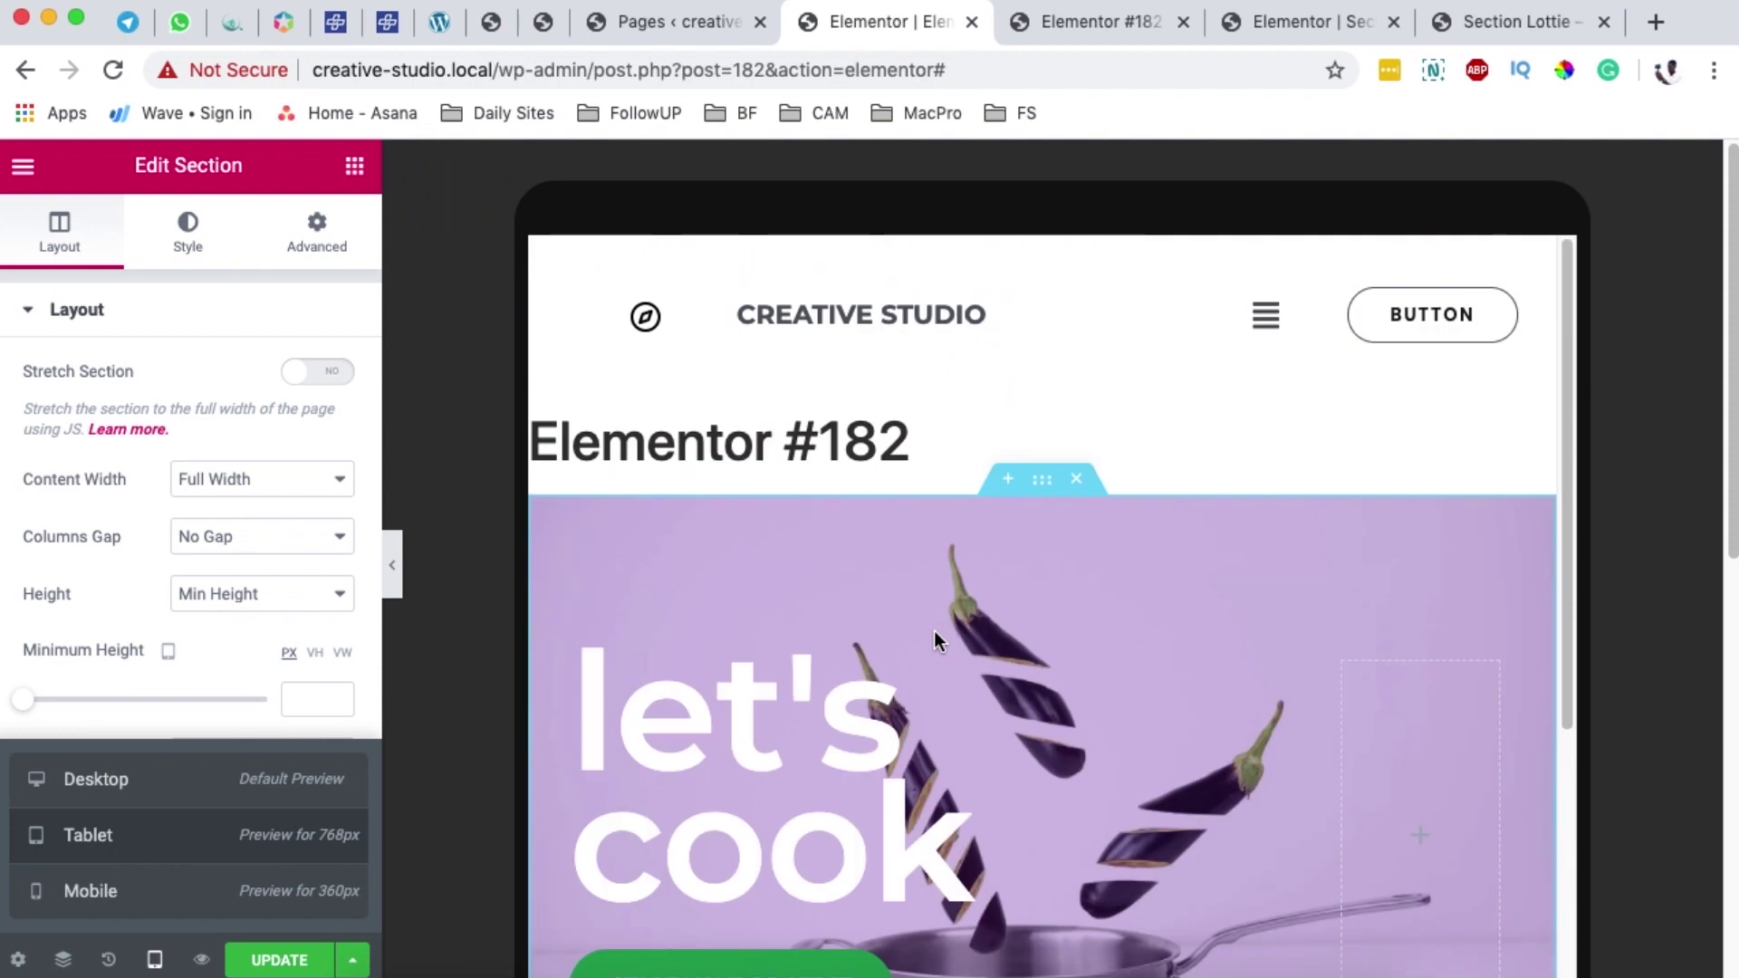
scroll(934, 637, "down", 10)
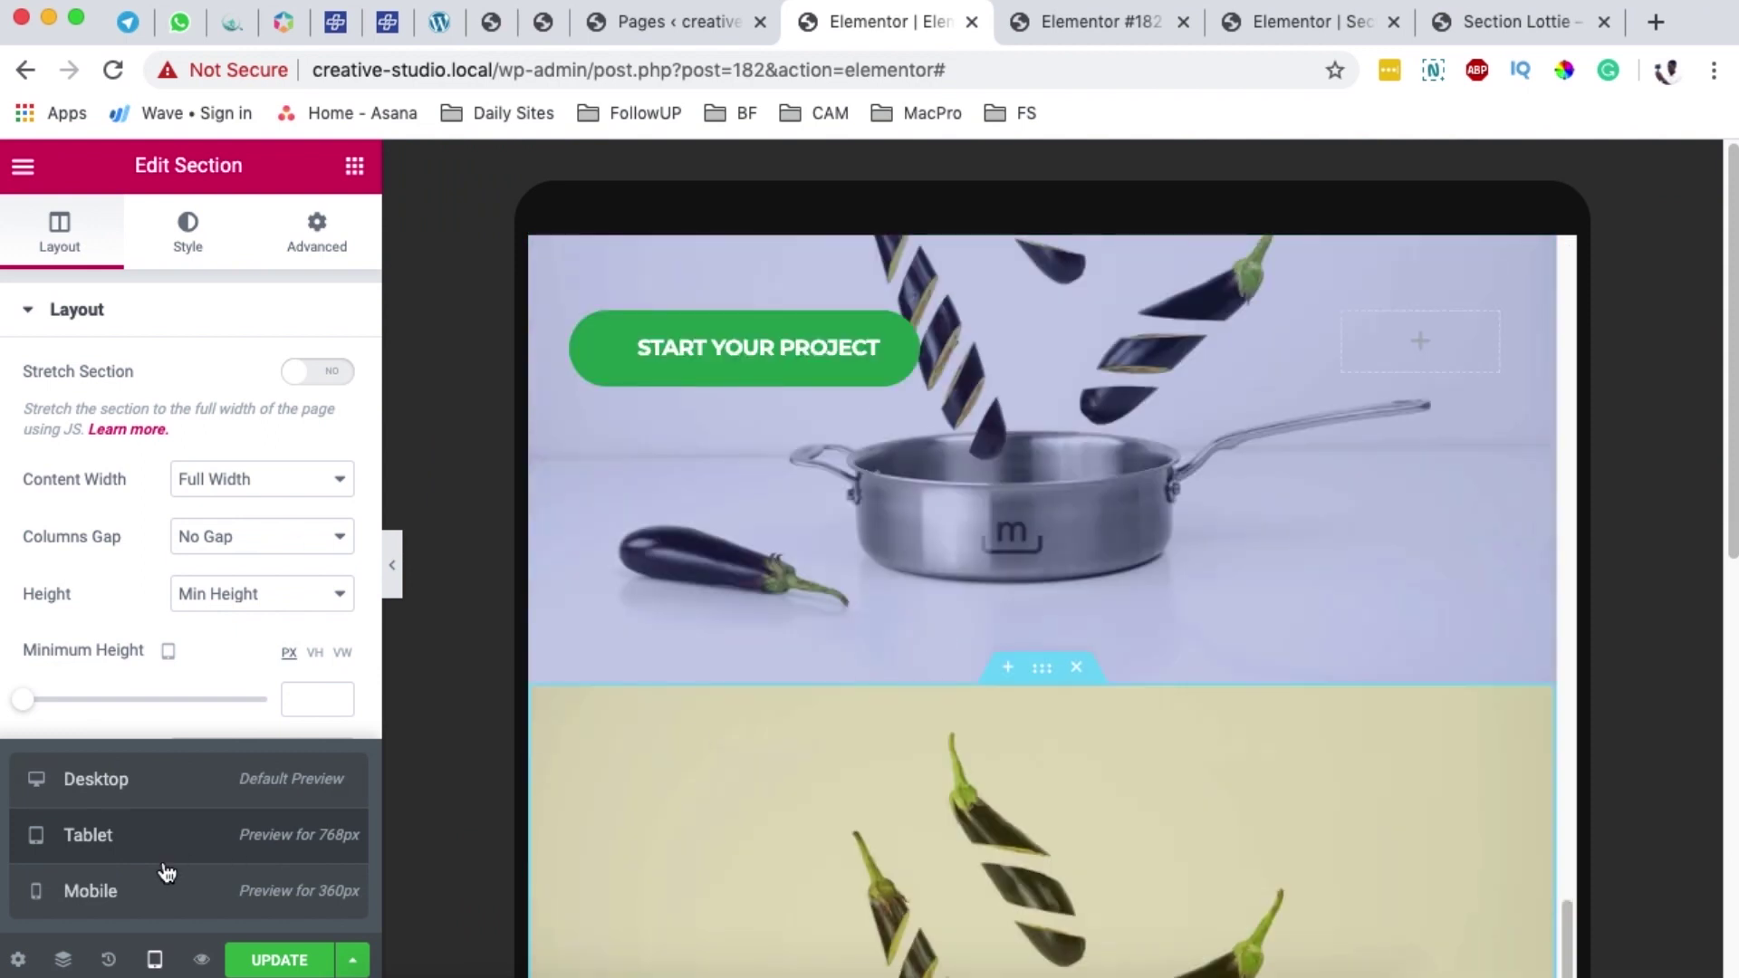
left_click(181, 896)
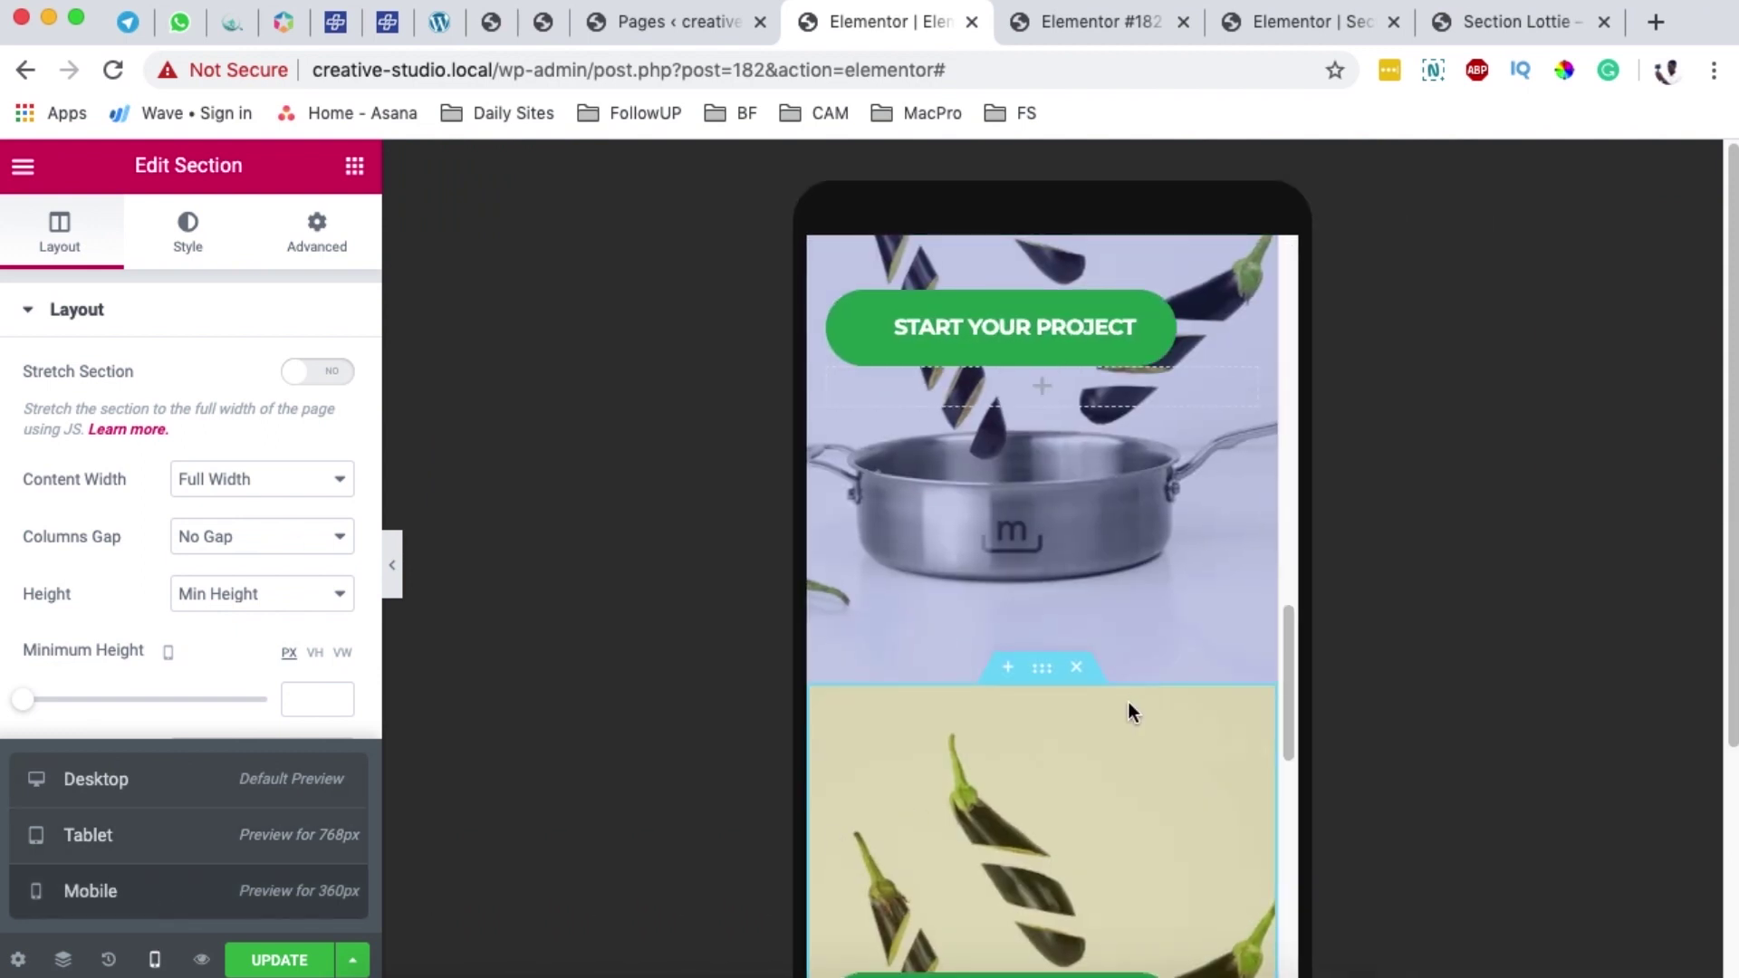
scroll(1132, 693, "down", 5)
scroll(1134, 693, "down", 1)
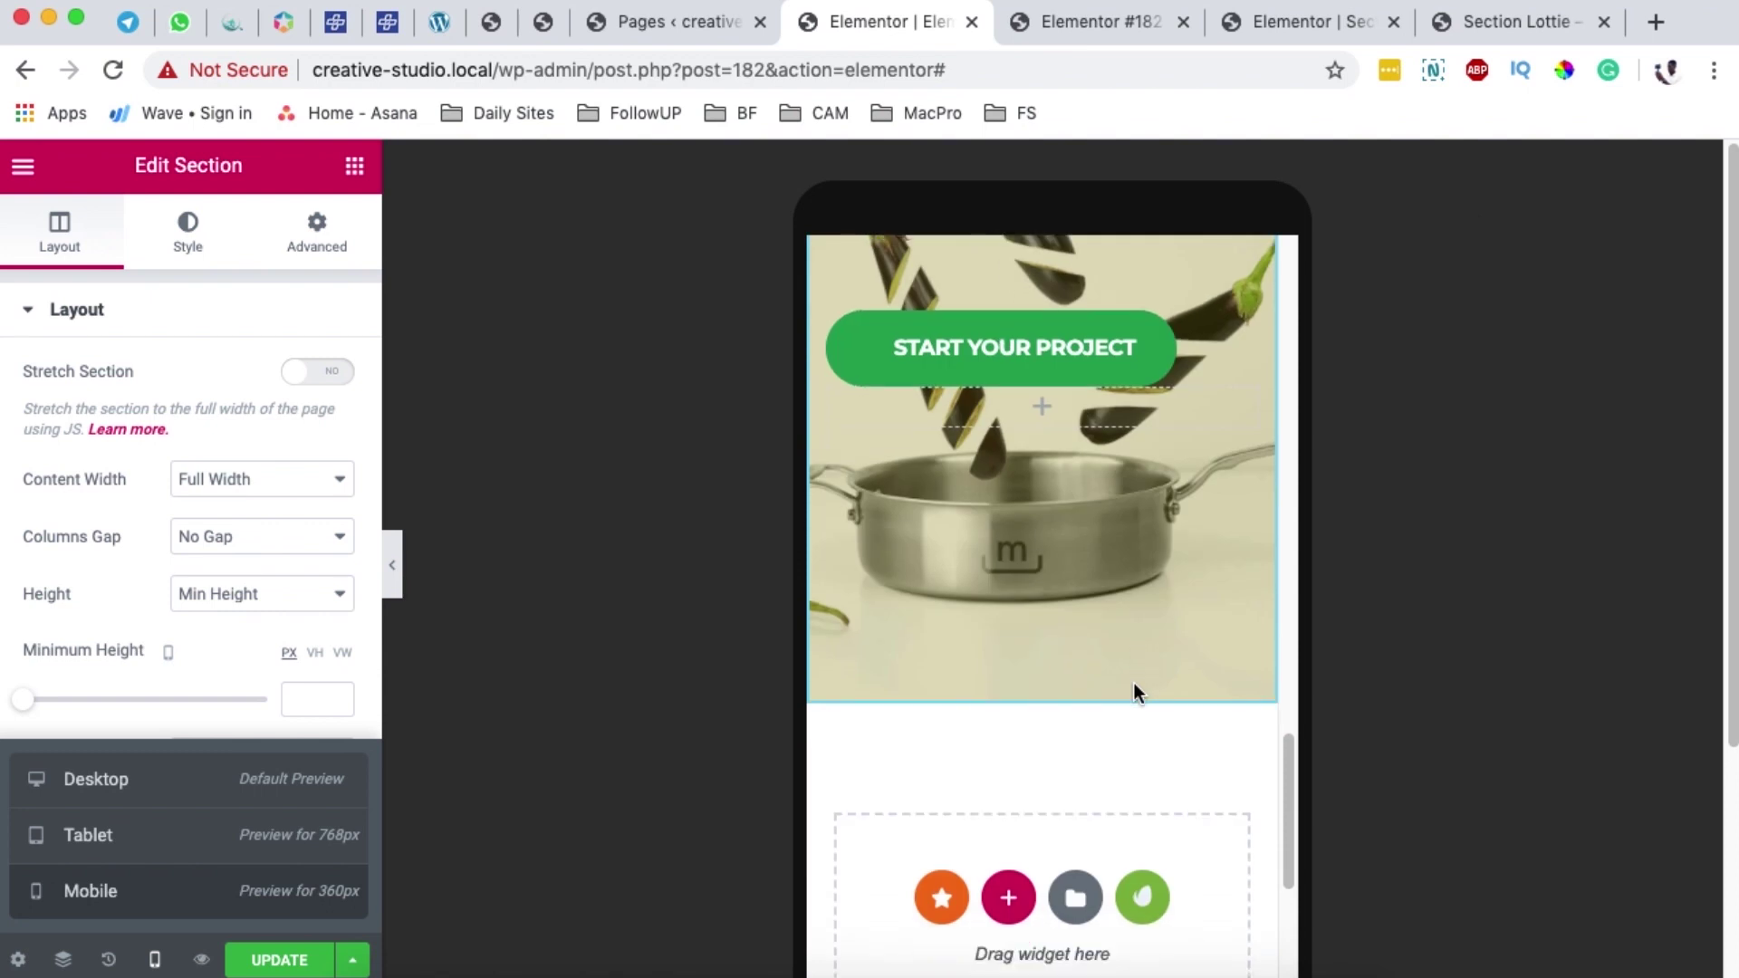
scroll(1134, 693, "up", 3)
scroll(1134, 682, "up", 1)
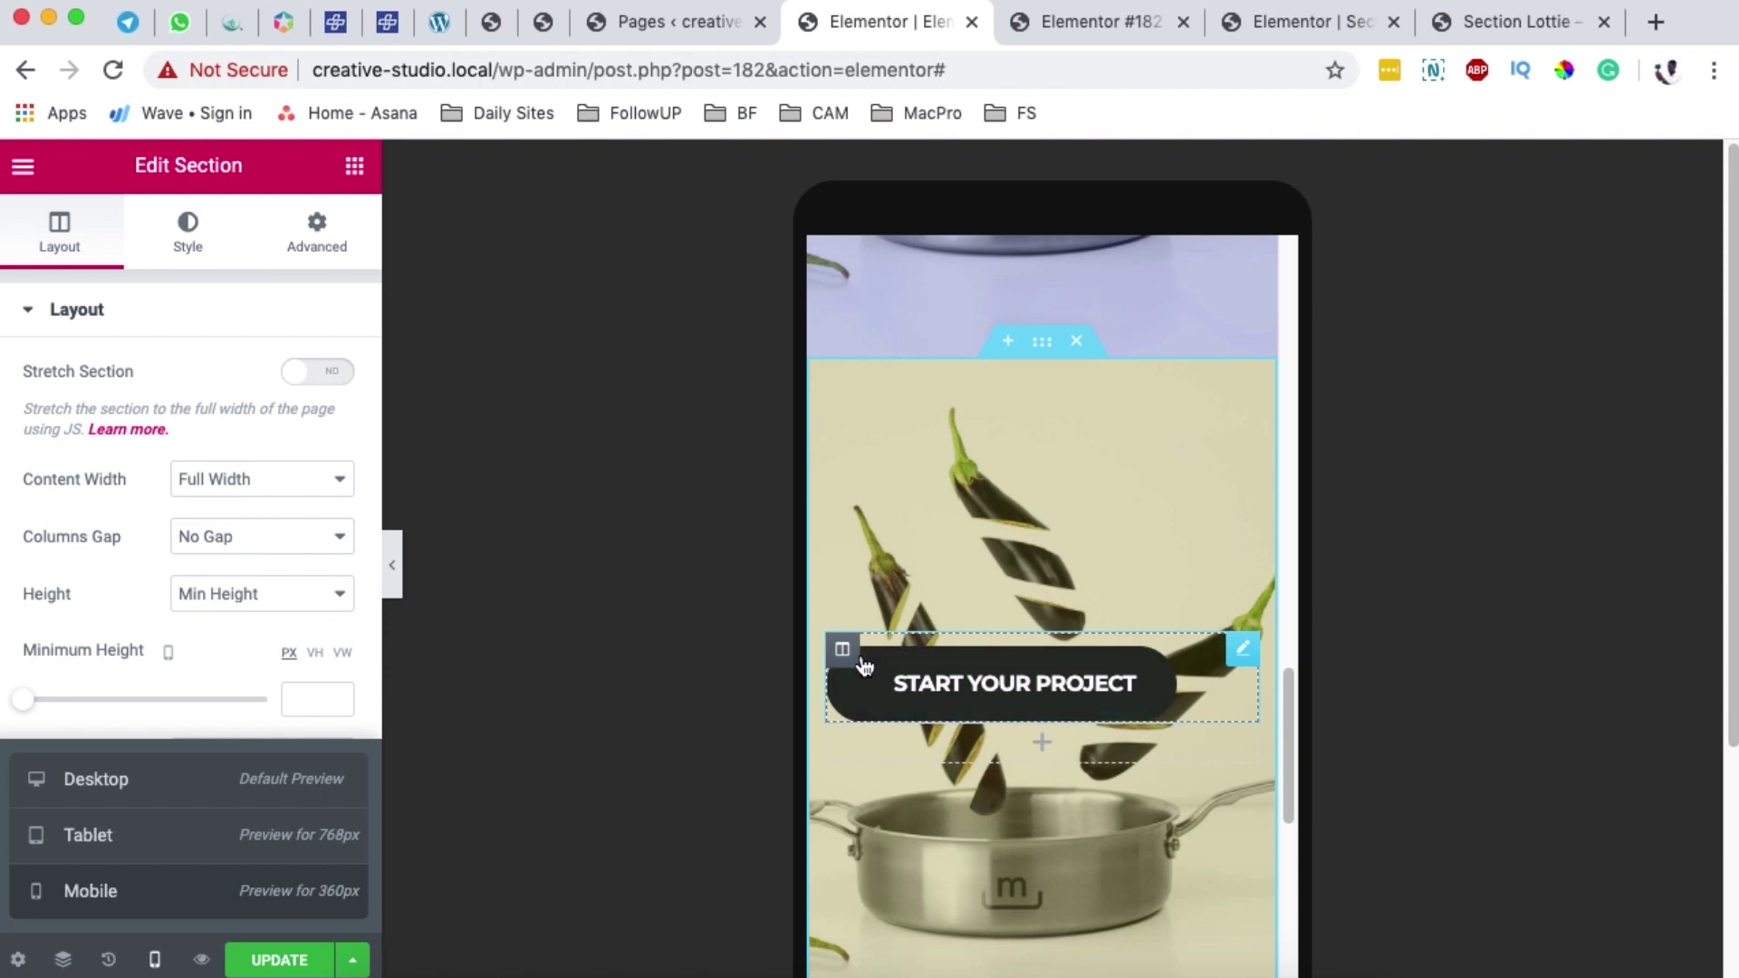
scroll(1009, 442, "up", 5)
scroll(1007, 442, "up", 10)
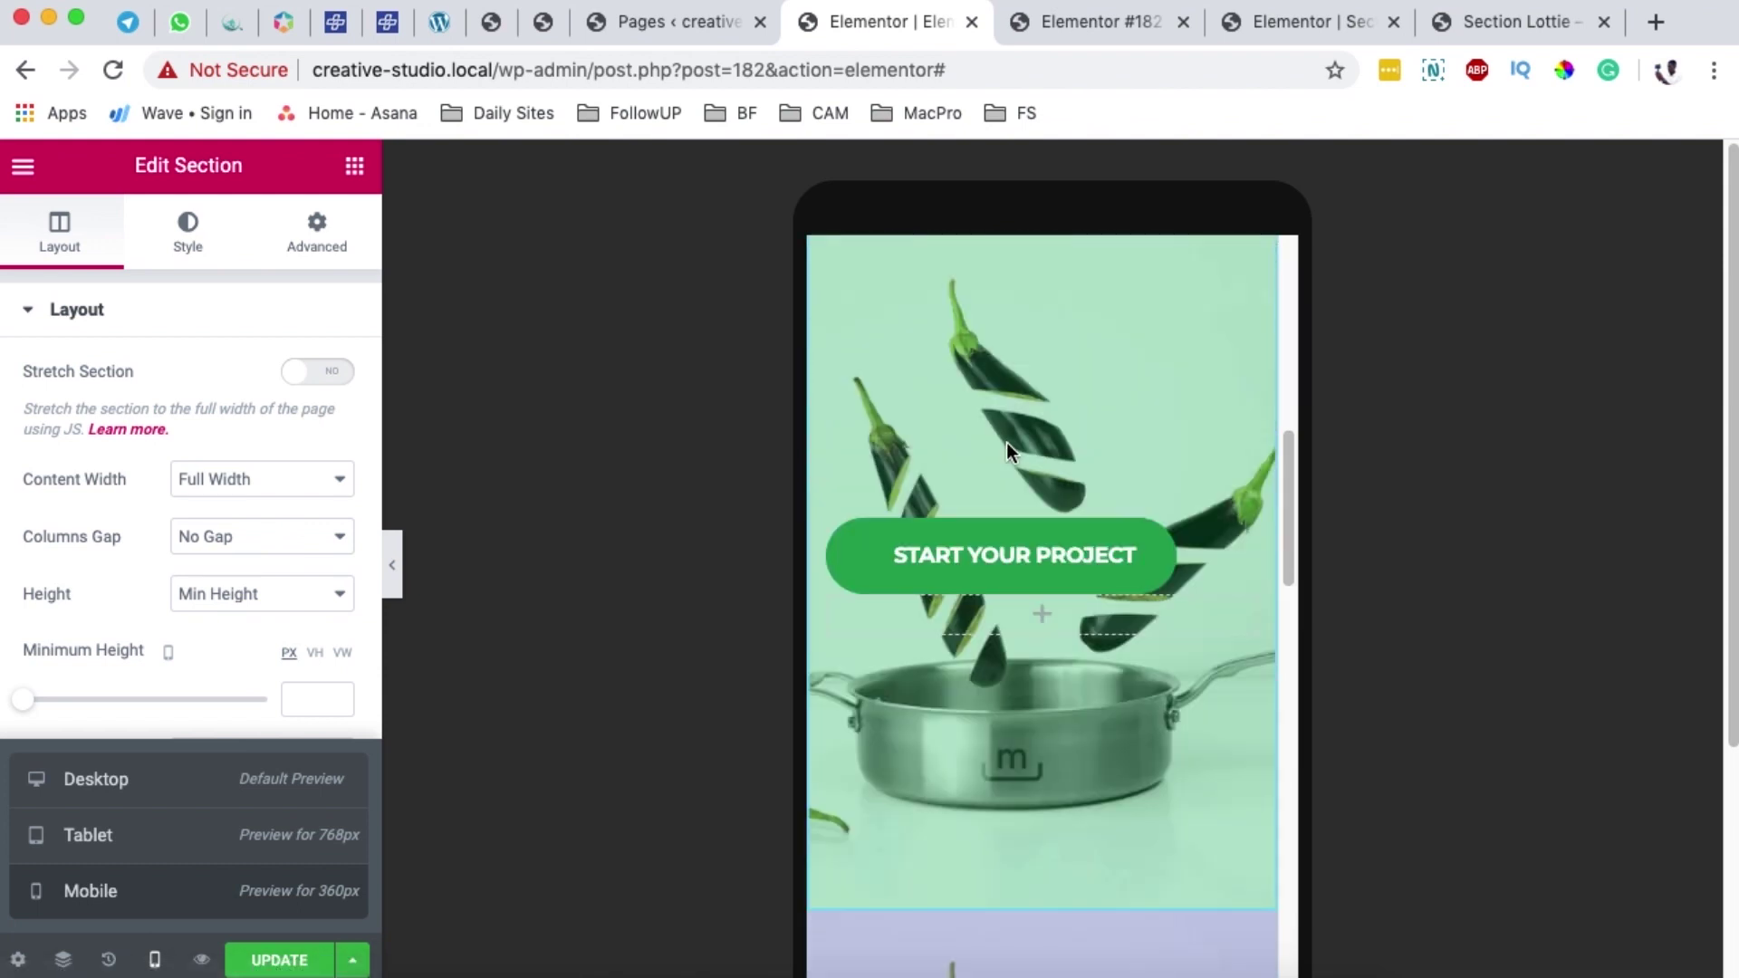
Switch the editor back to the desktop view, update the page and open its live preview
left_click(108, 780)
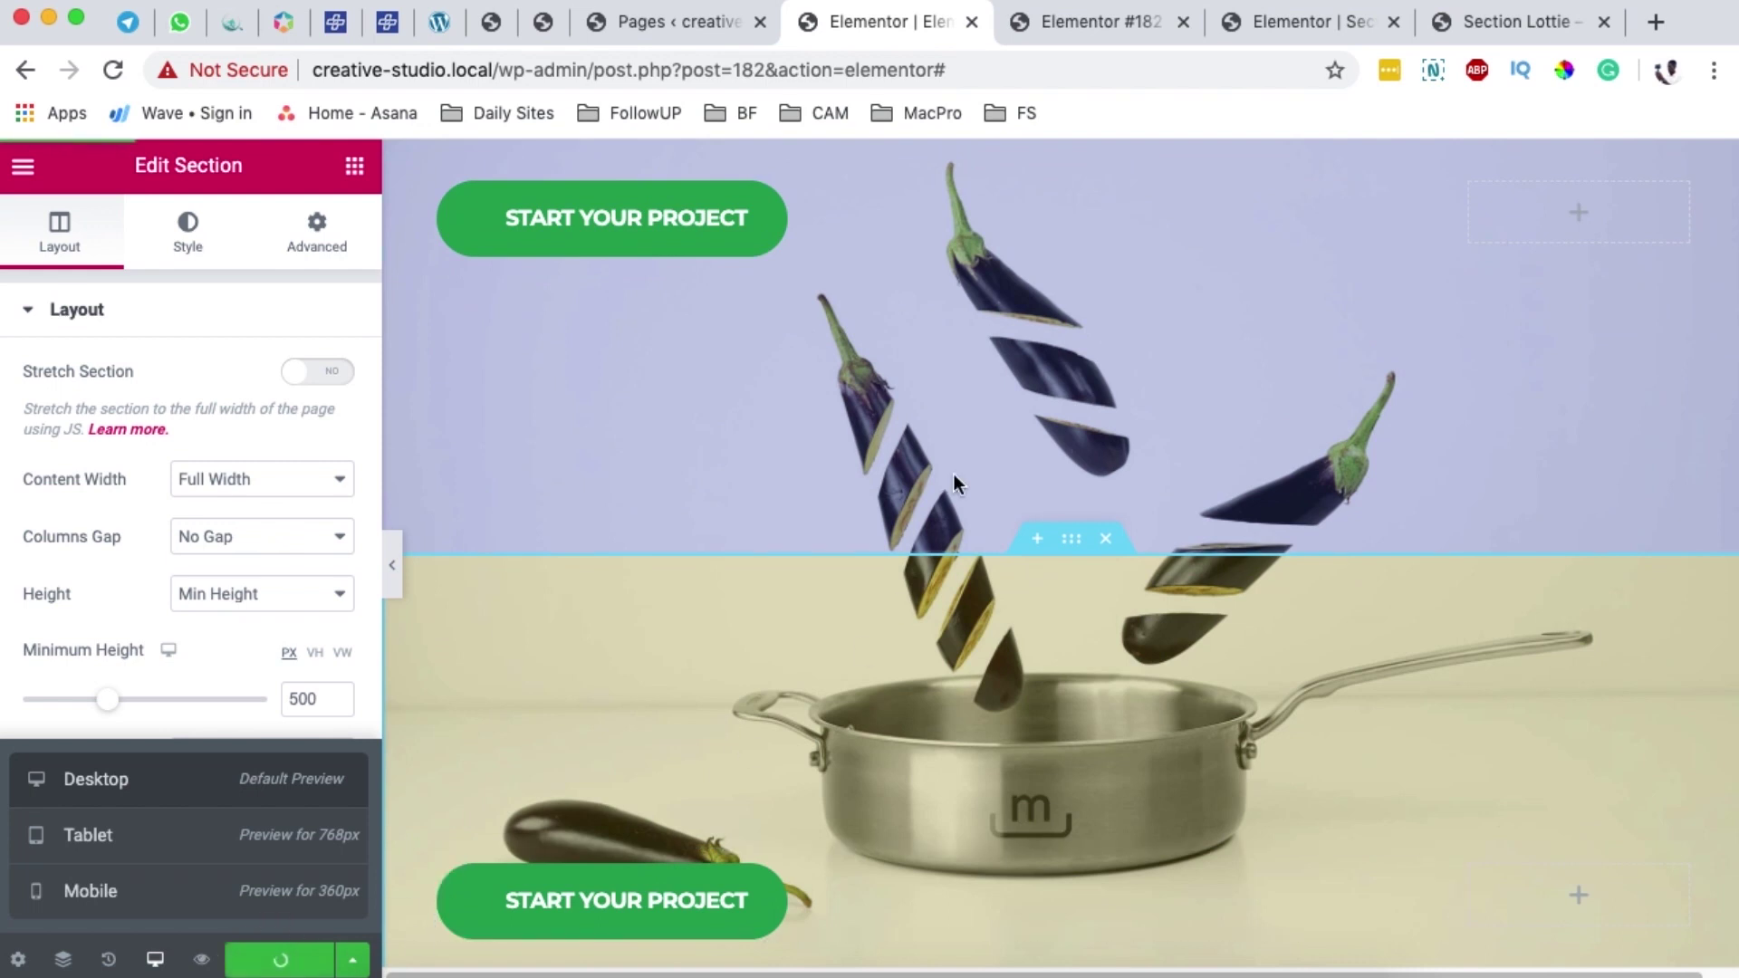
left_click(1097, 22)
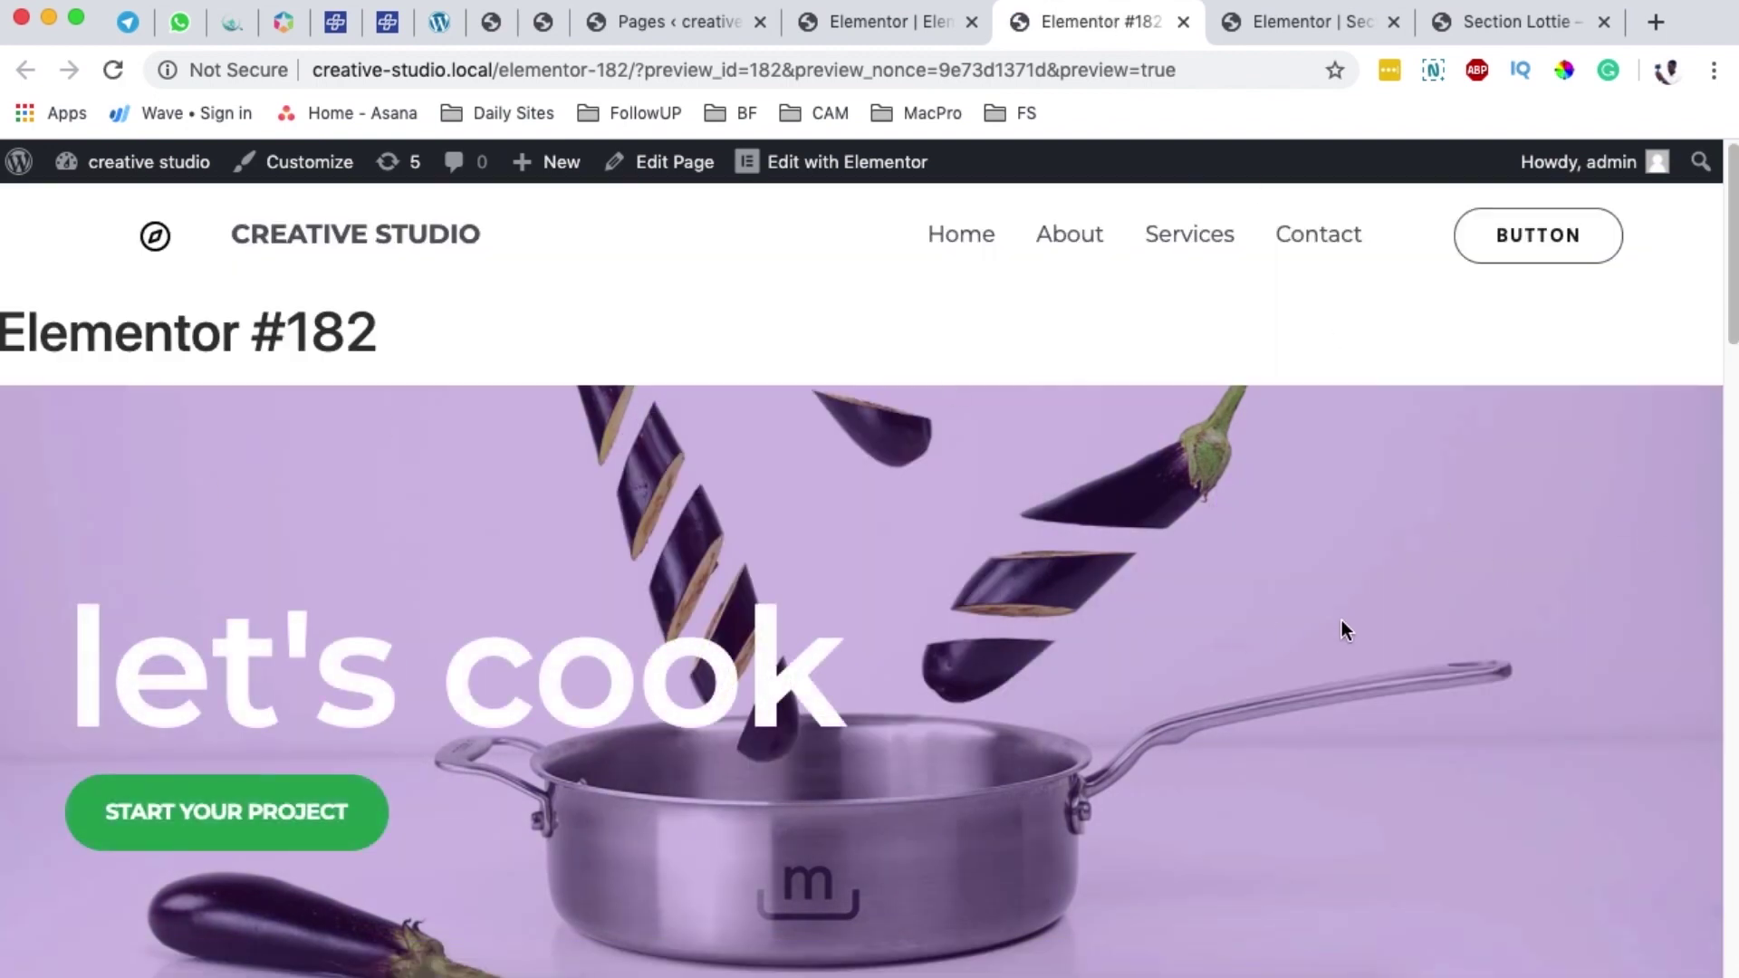
Review the height and Ken Burns motion of the purple, tomato, fish and spices sections throughout the live preview
scroll(1346, 610, "down", 2)
scroll(790, 588, "down", 1)
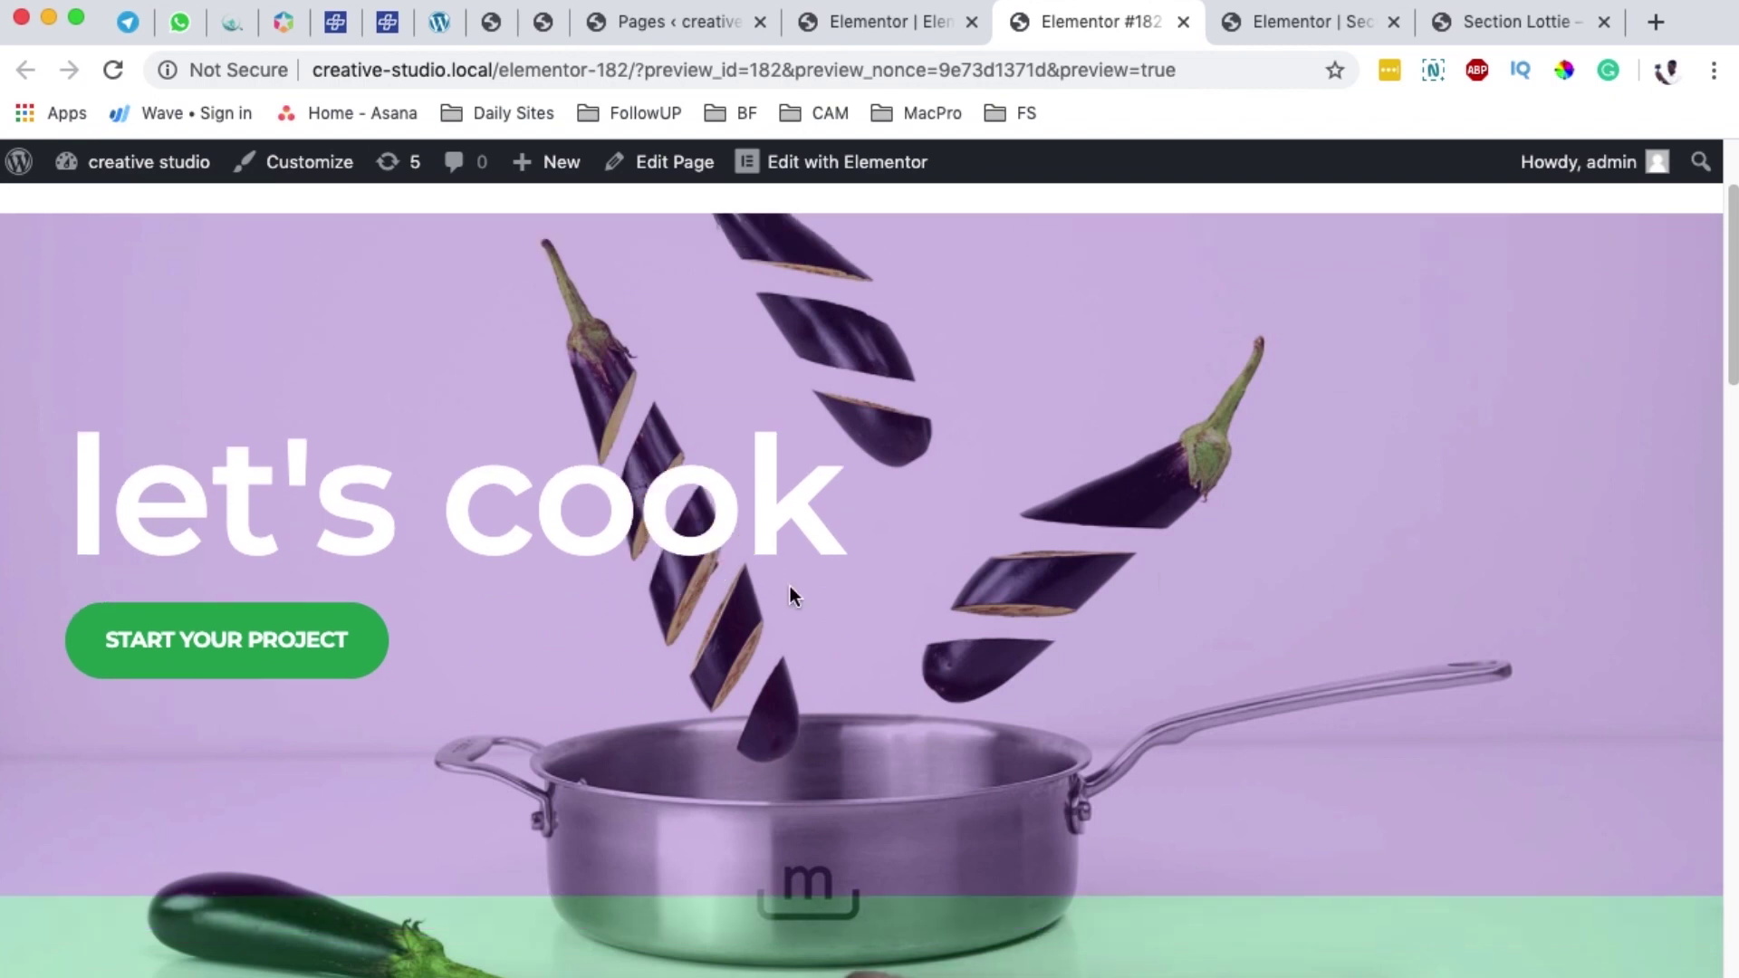
scroll(1062, 598, "down", 10)
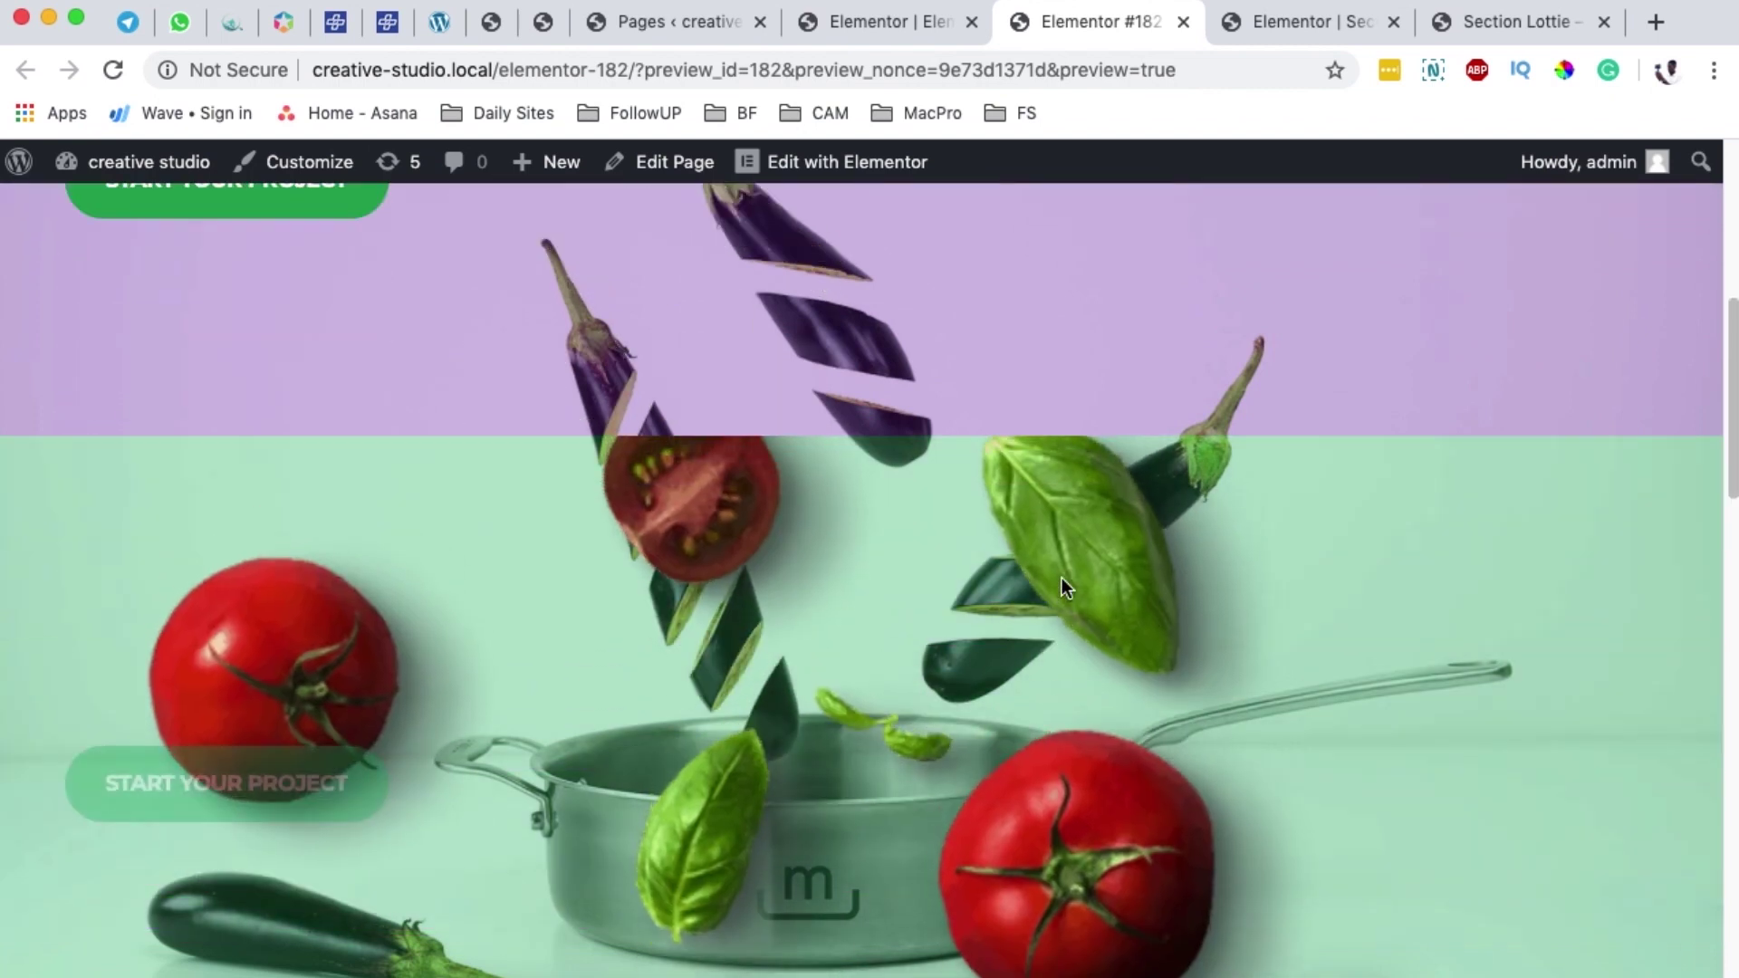
scroll(1061, 577, "down", 1)
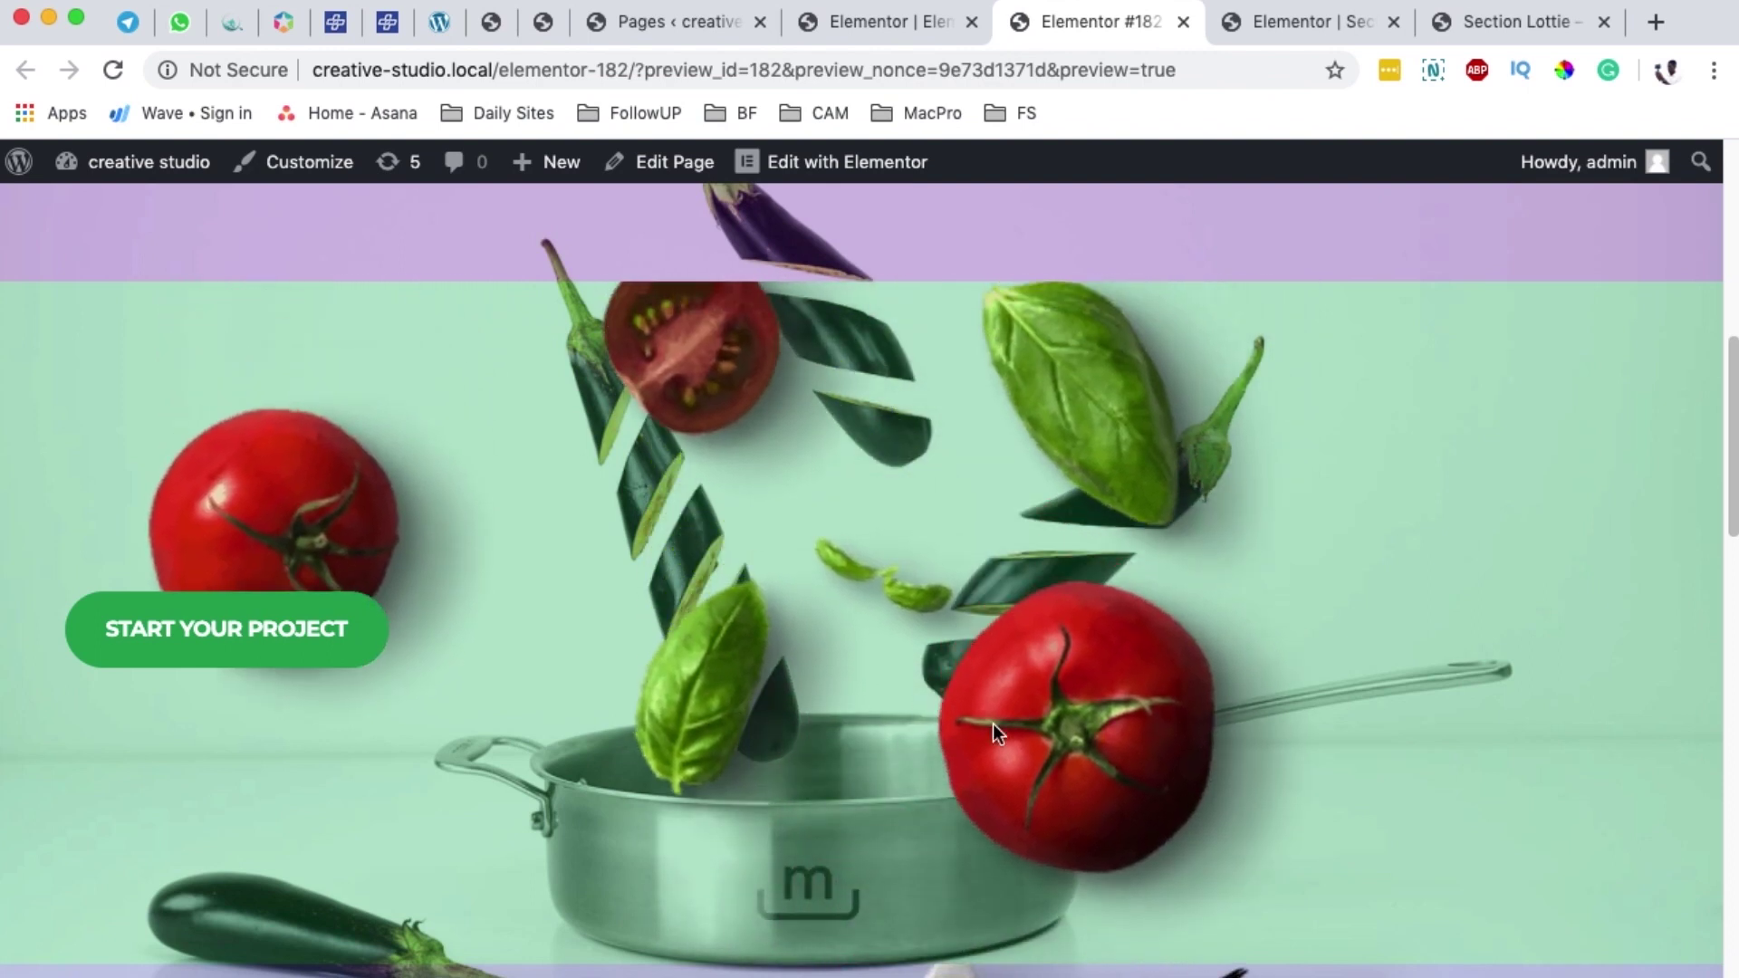
scroll(965, 698, "down", 10)
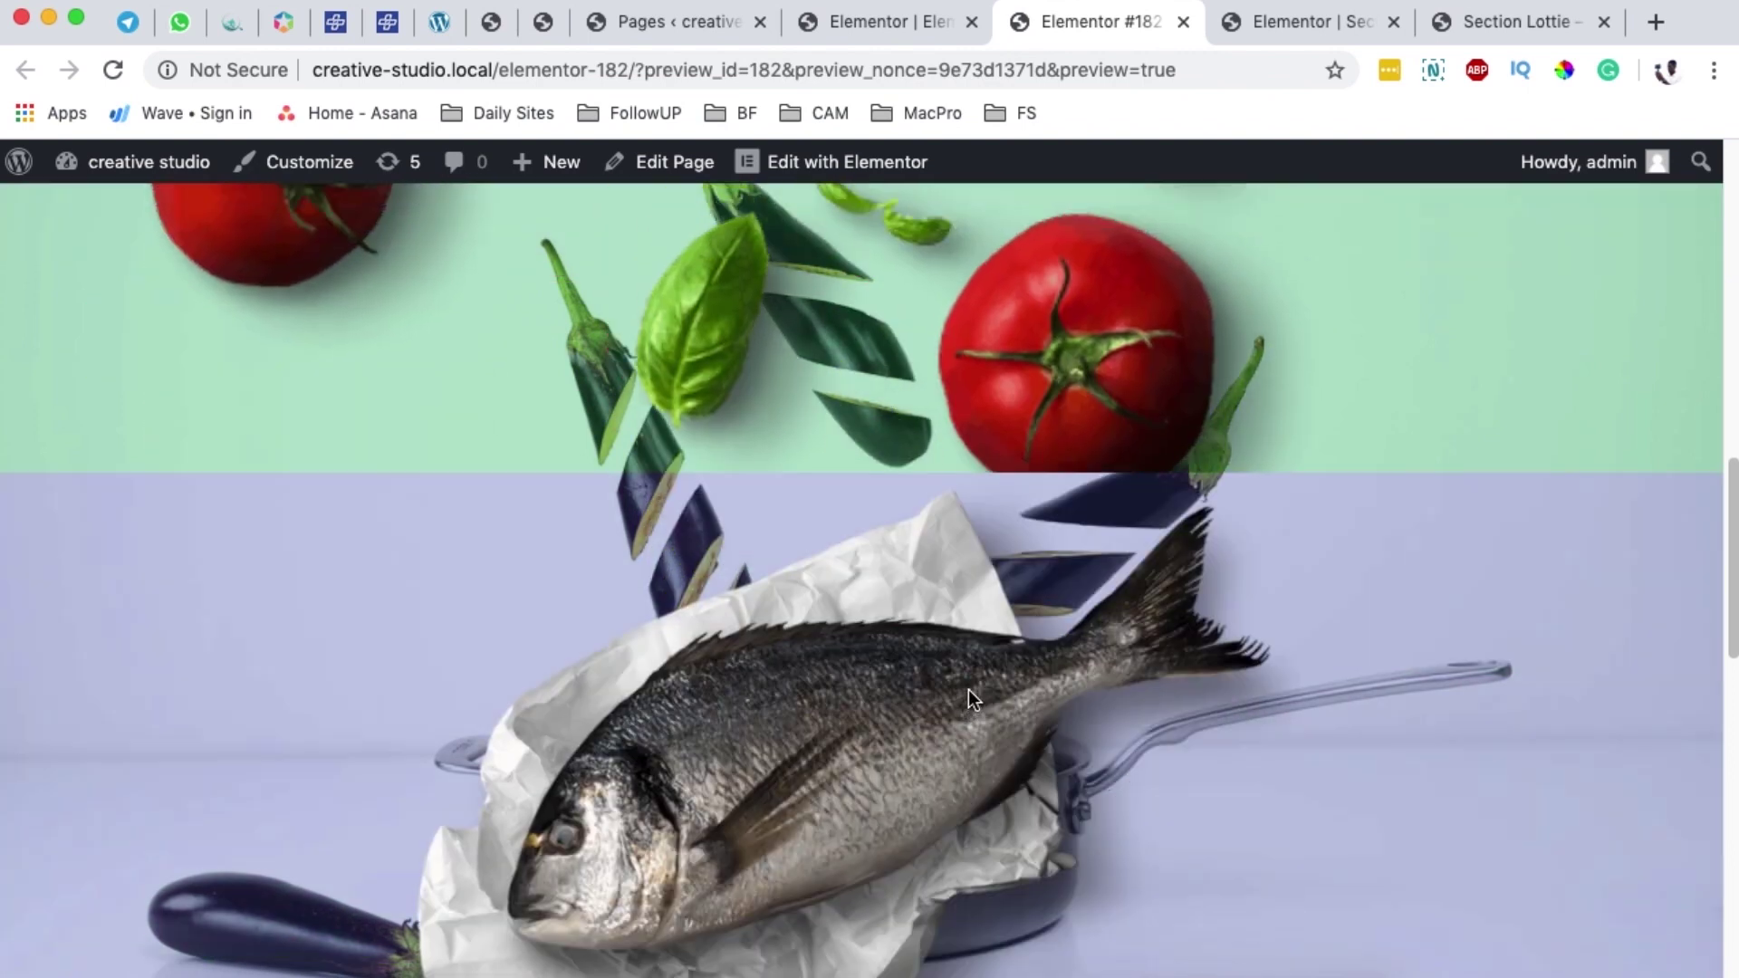
scroll(978, 681, "down", 3)
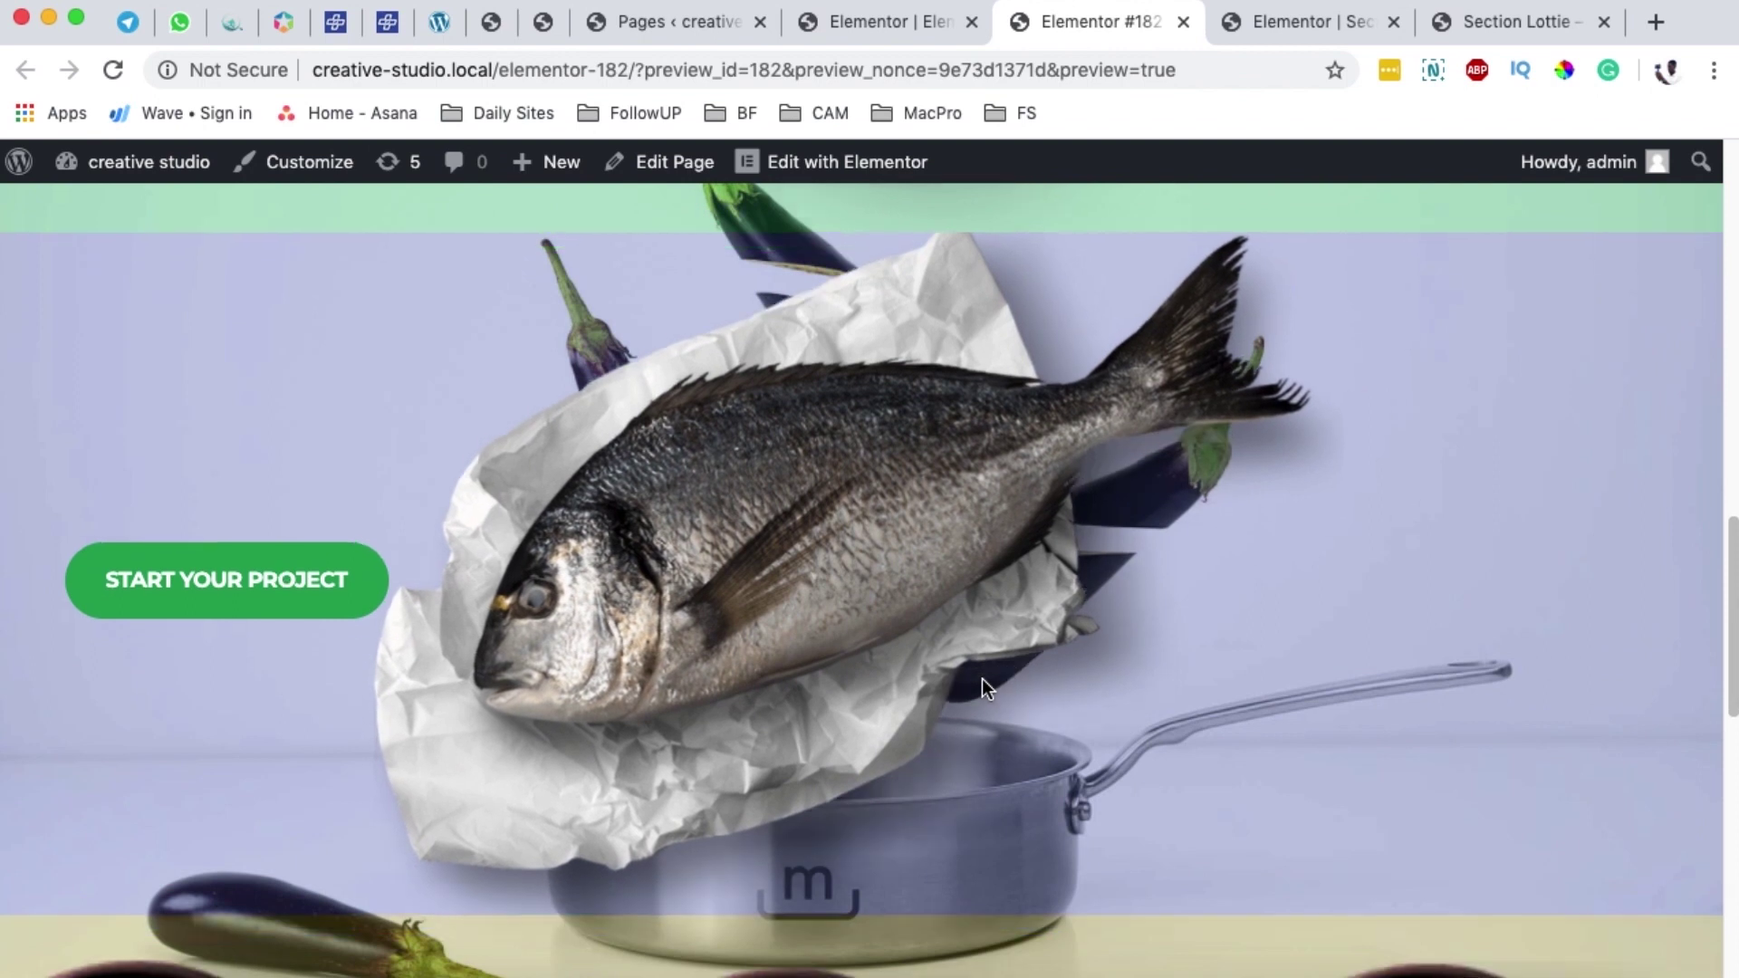
scroll(981, 677, "down", 5)
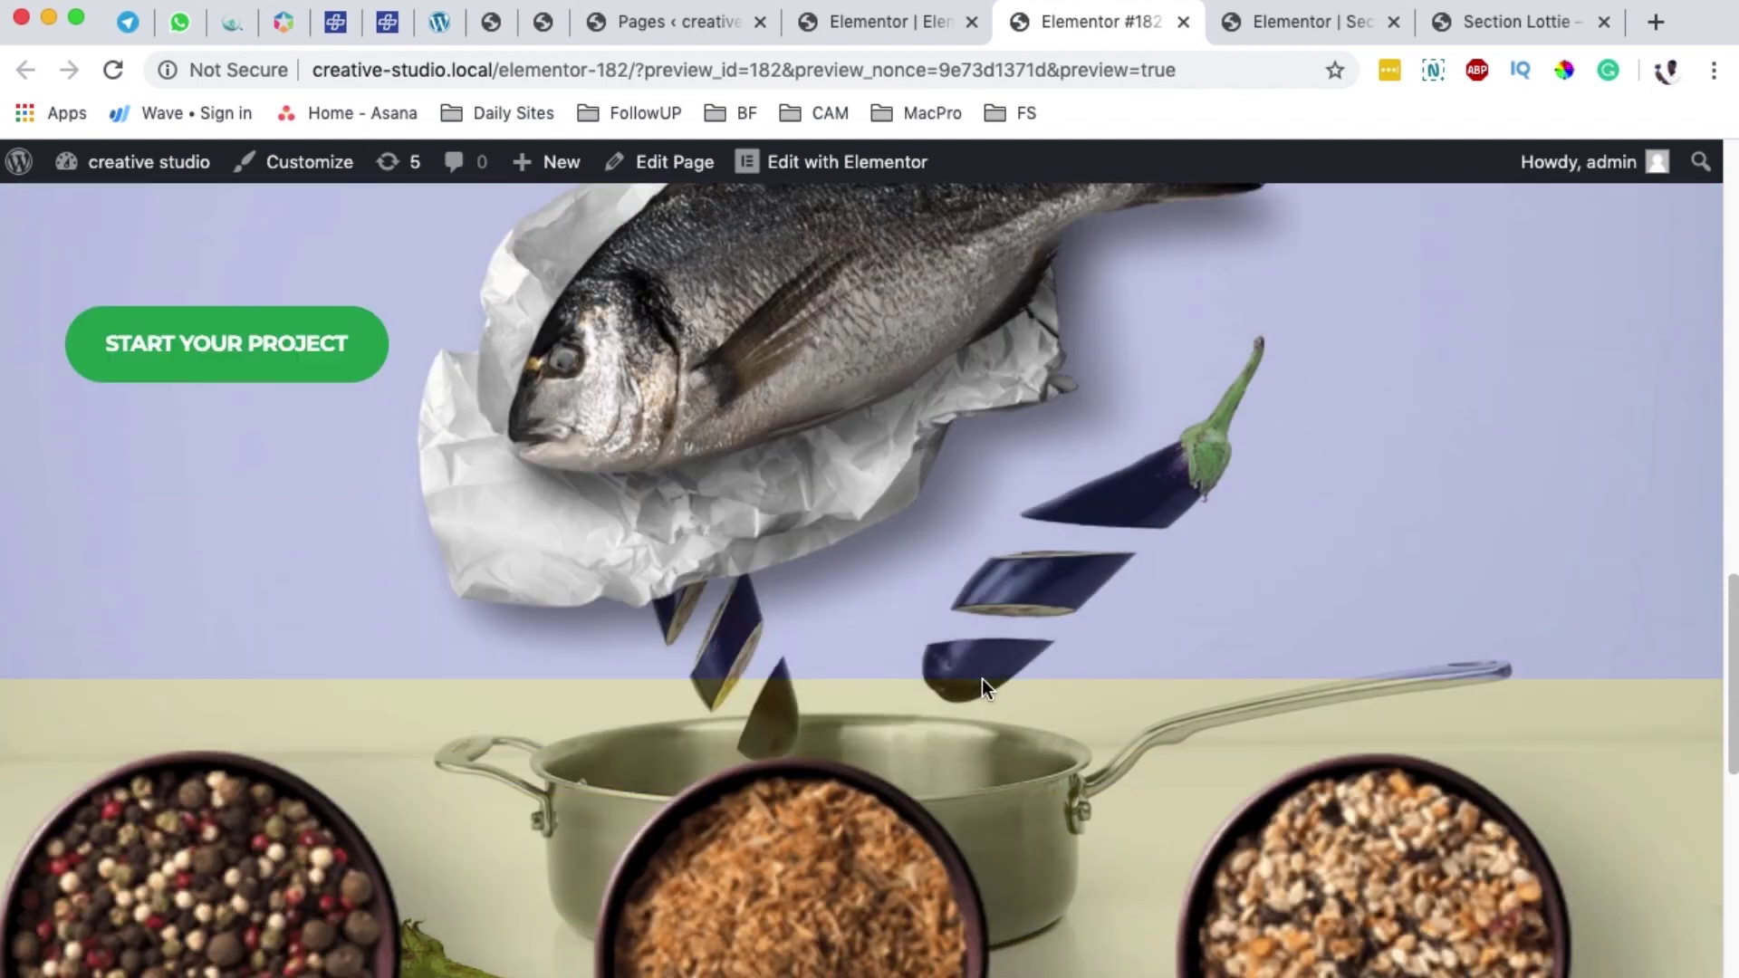
scroll(985, 675, "down", 3)
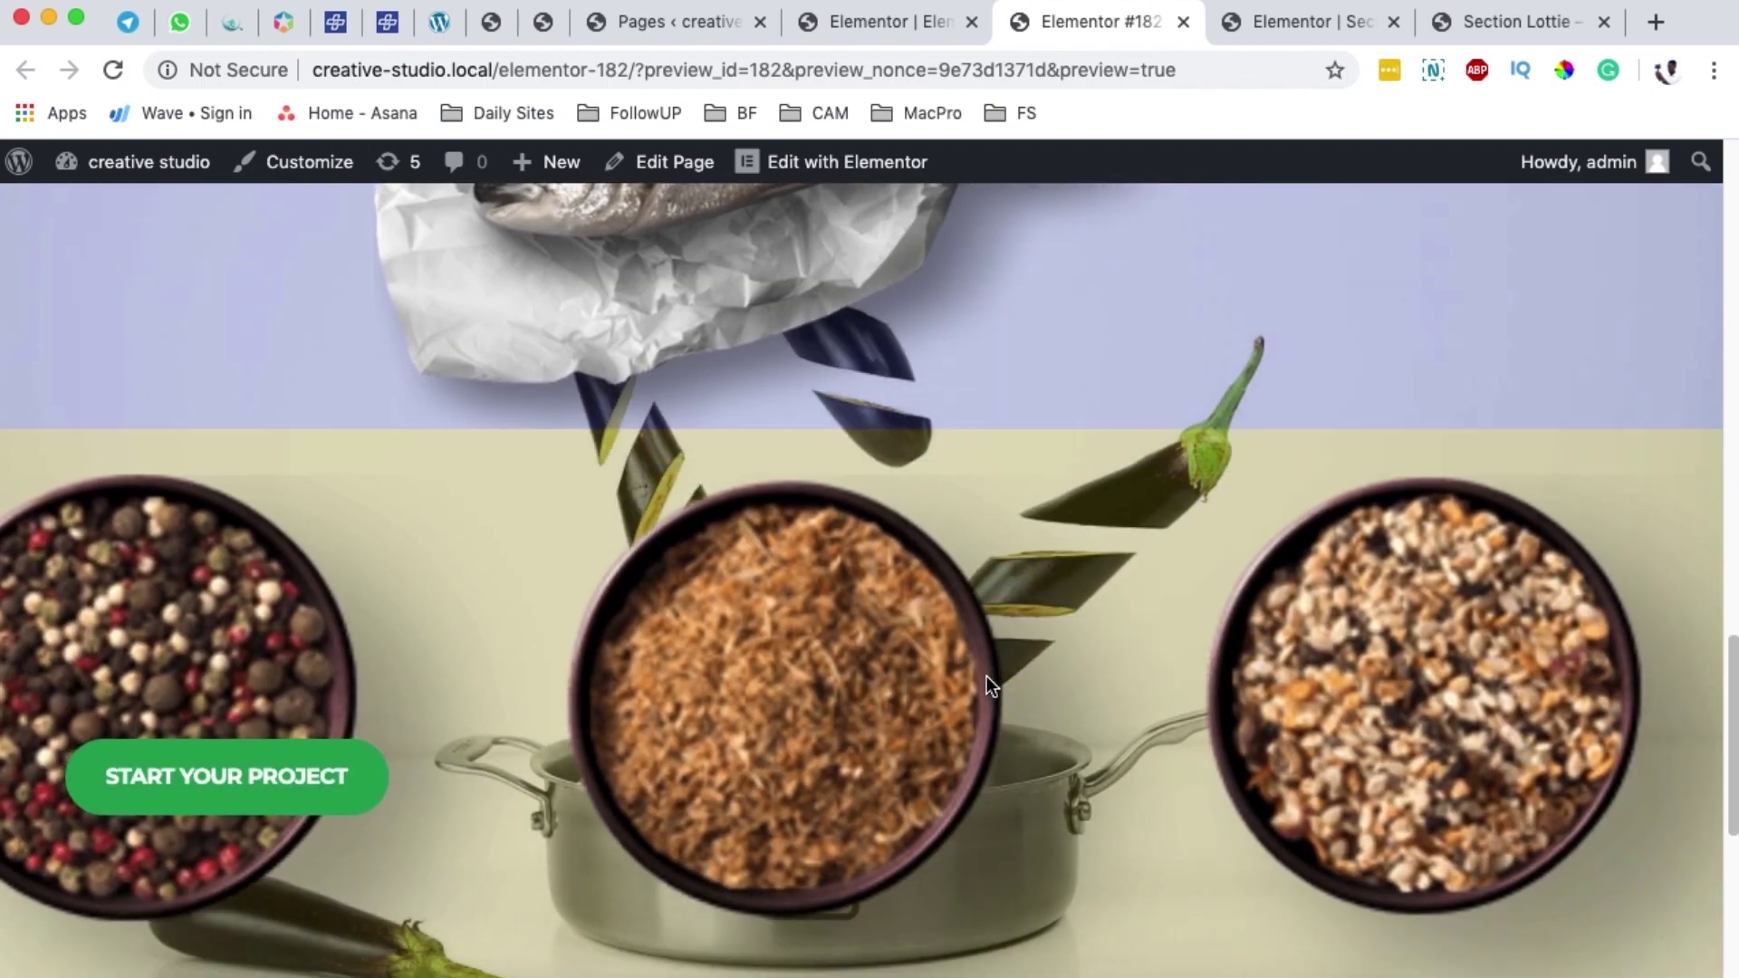
scroll(986, 676, "down", 5)
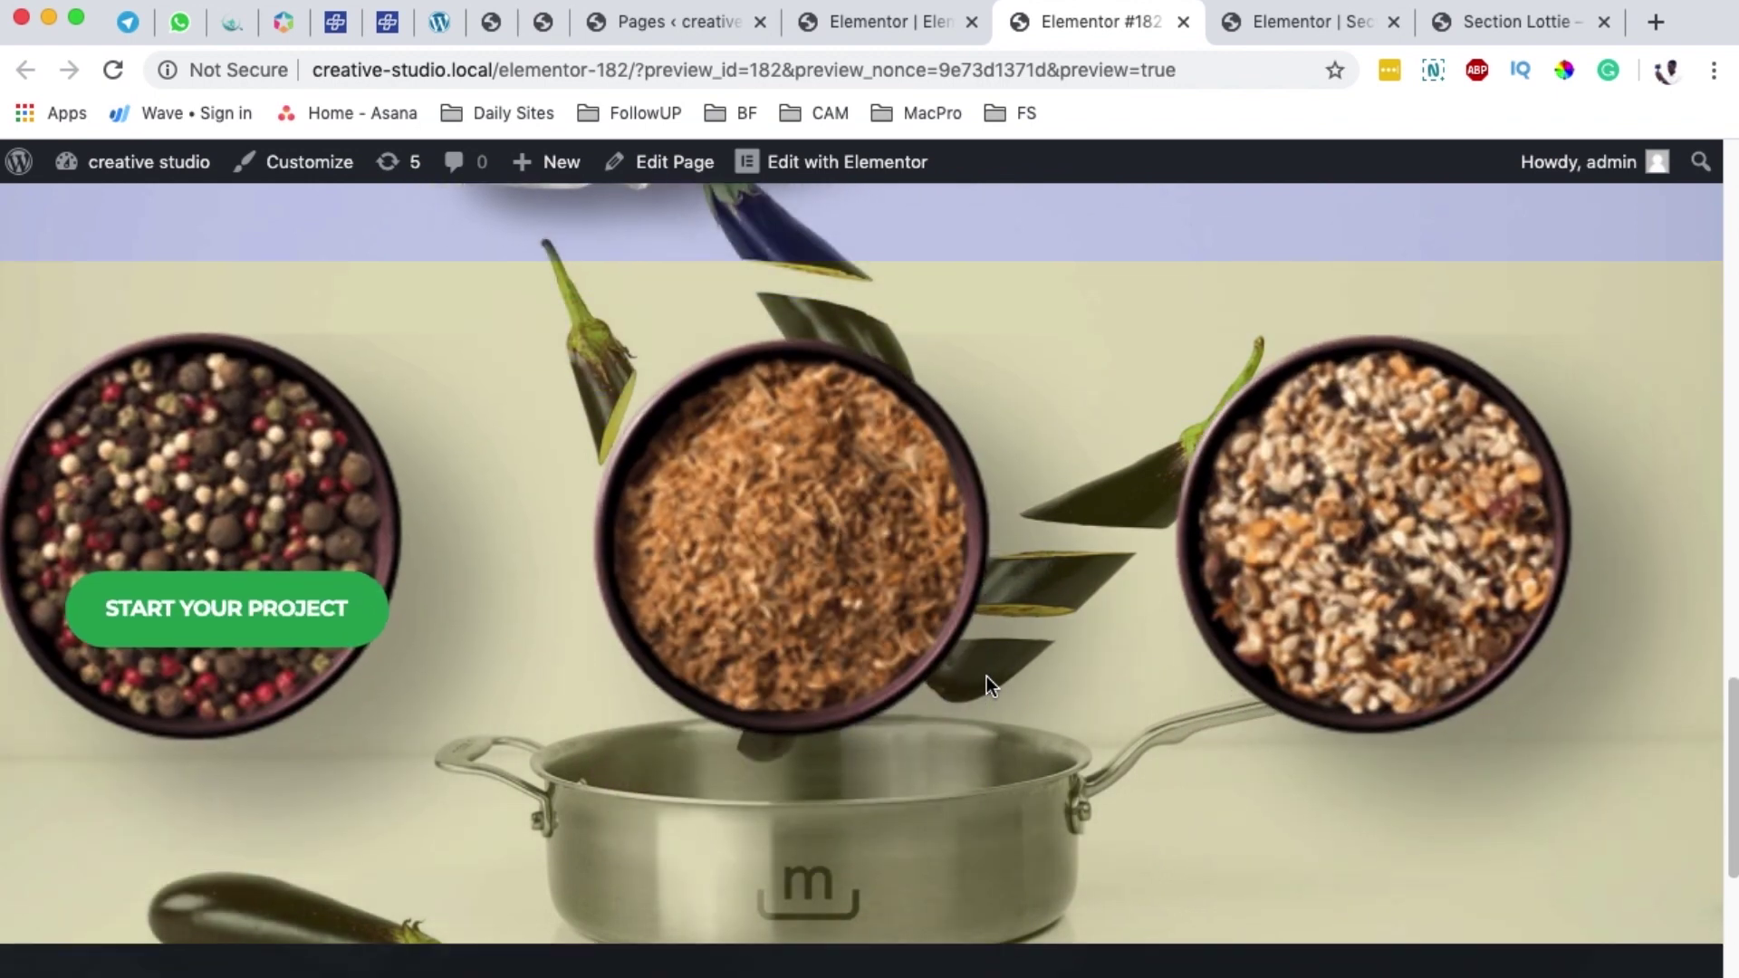
scroll(986, 675, "up", 20)
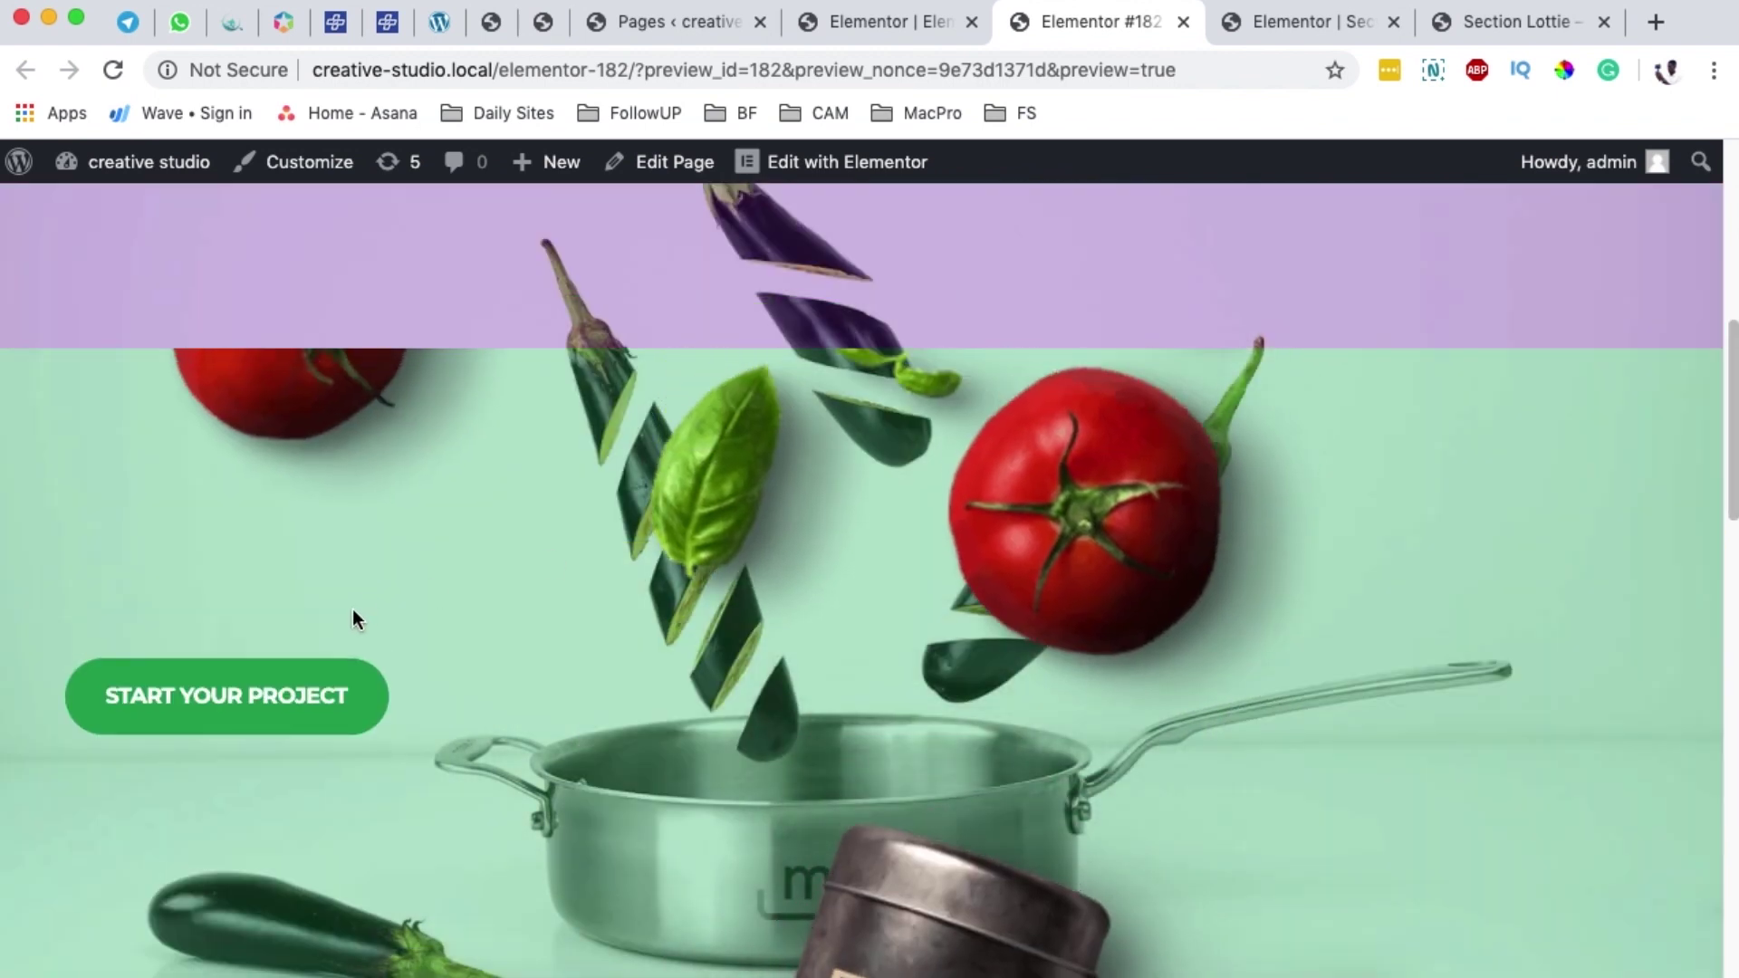
Back in the page editor, change the green section's button text to "Add ingredients"
left_click(862, 16)
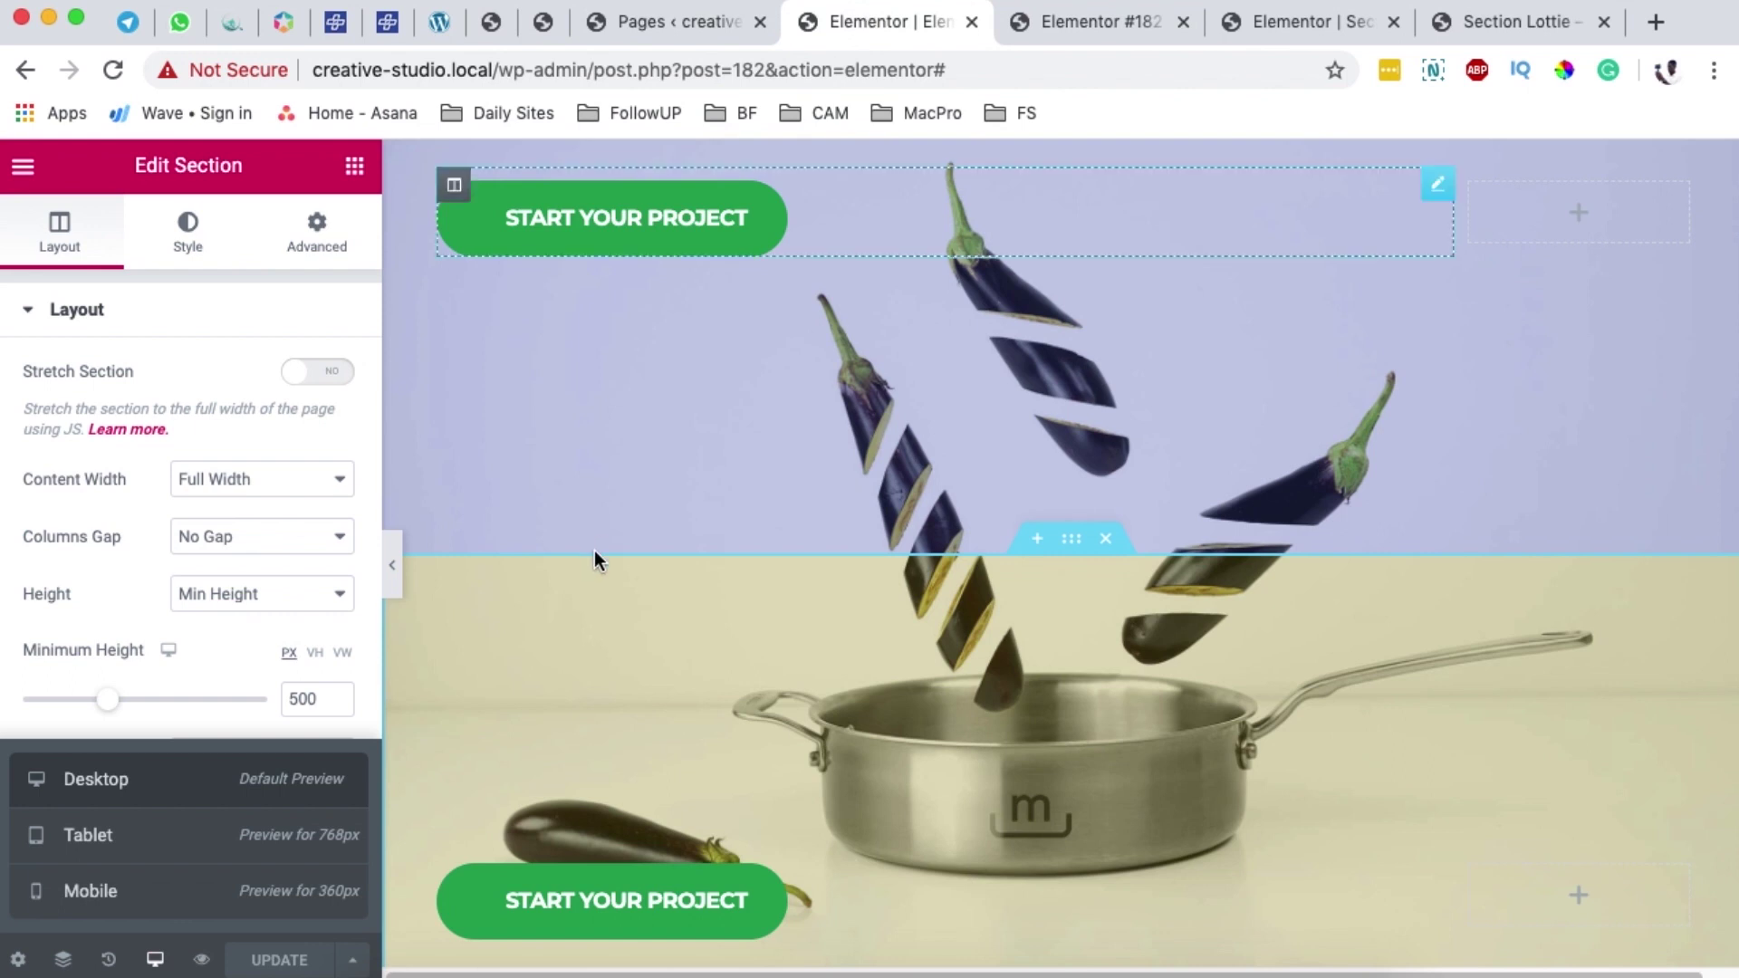
scroll(594, 550, "down", 5)
scroll(701, 512, "up", 6)
scroll(703, 516, "down", 5)
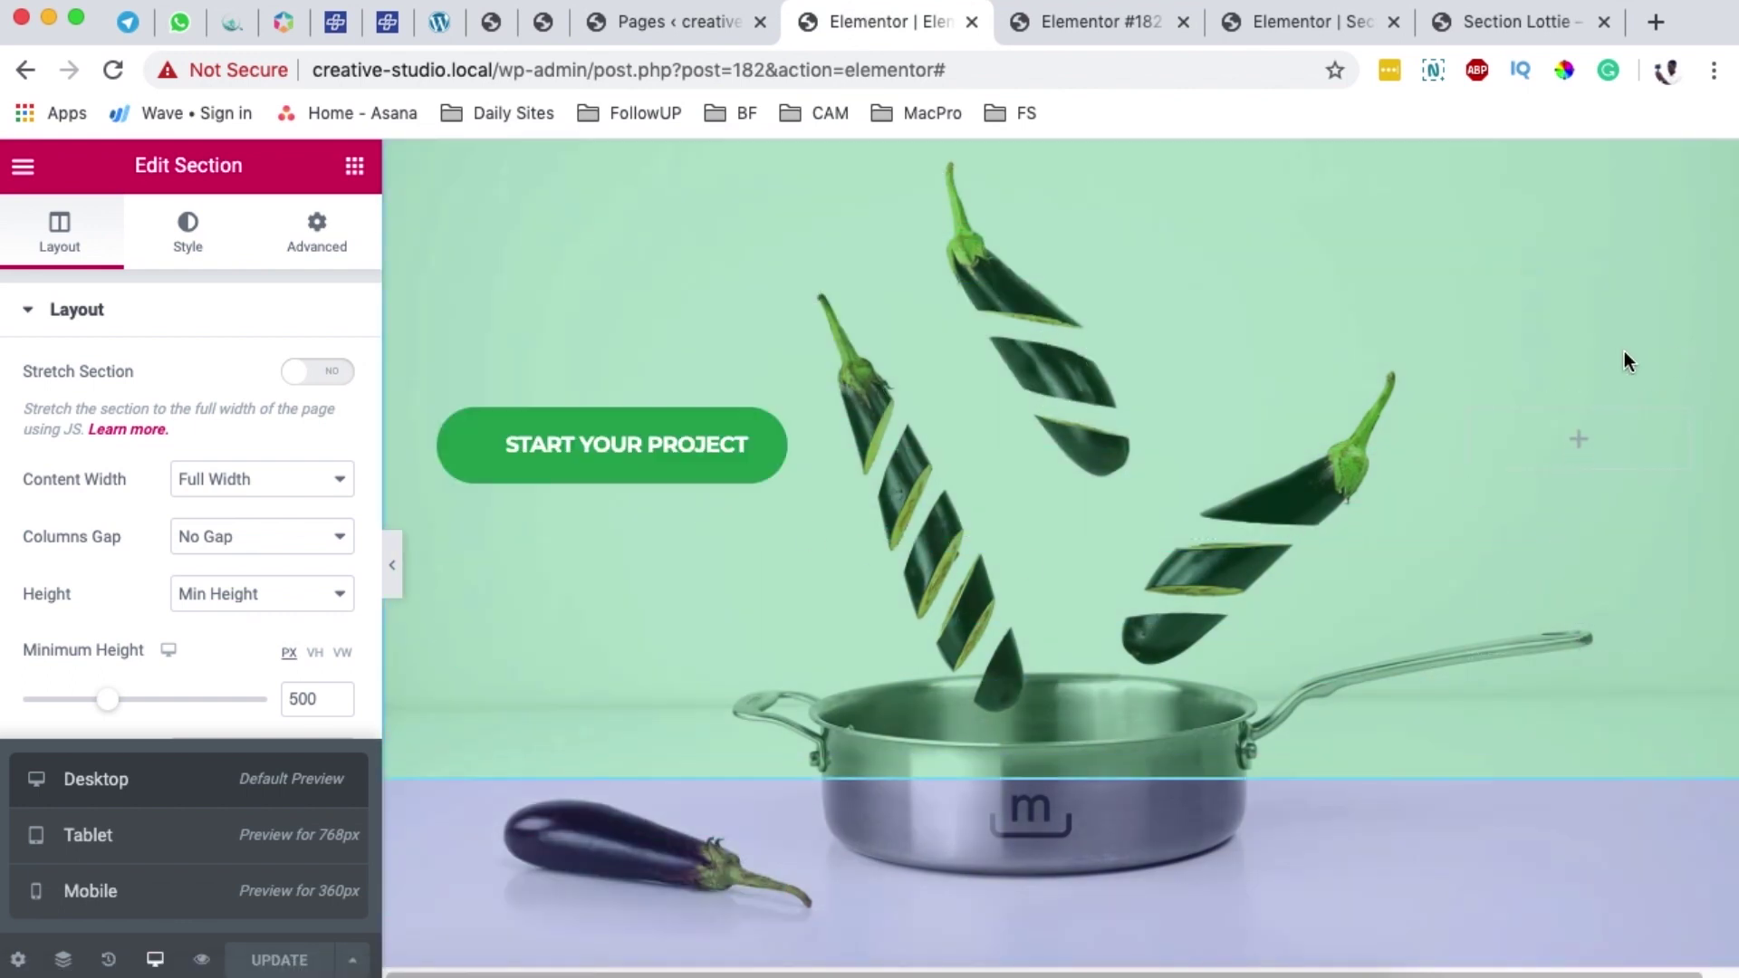
left_click(1443, 411)
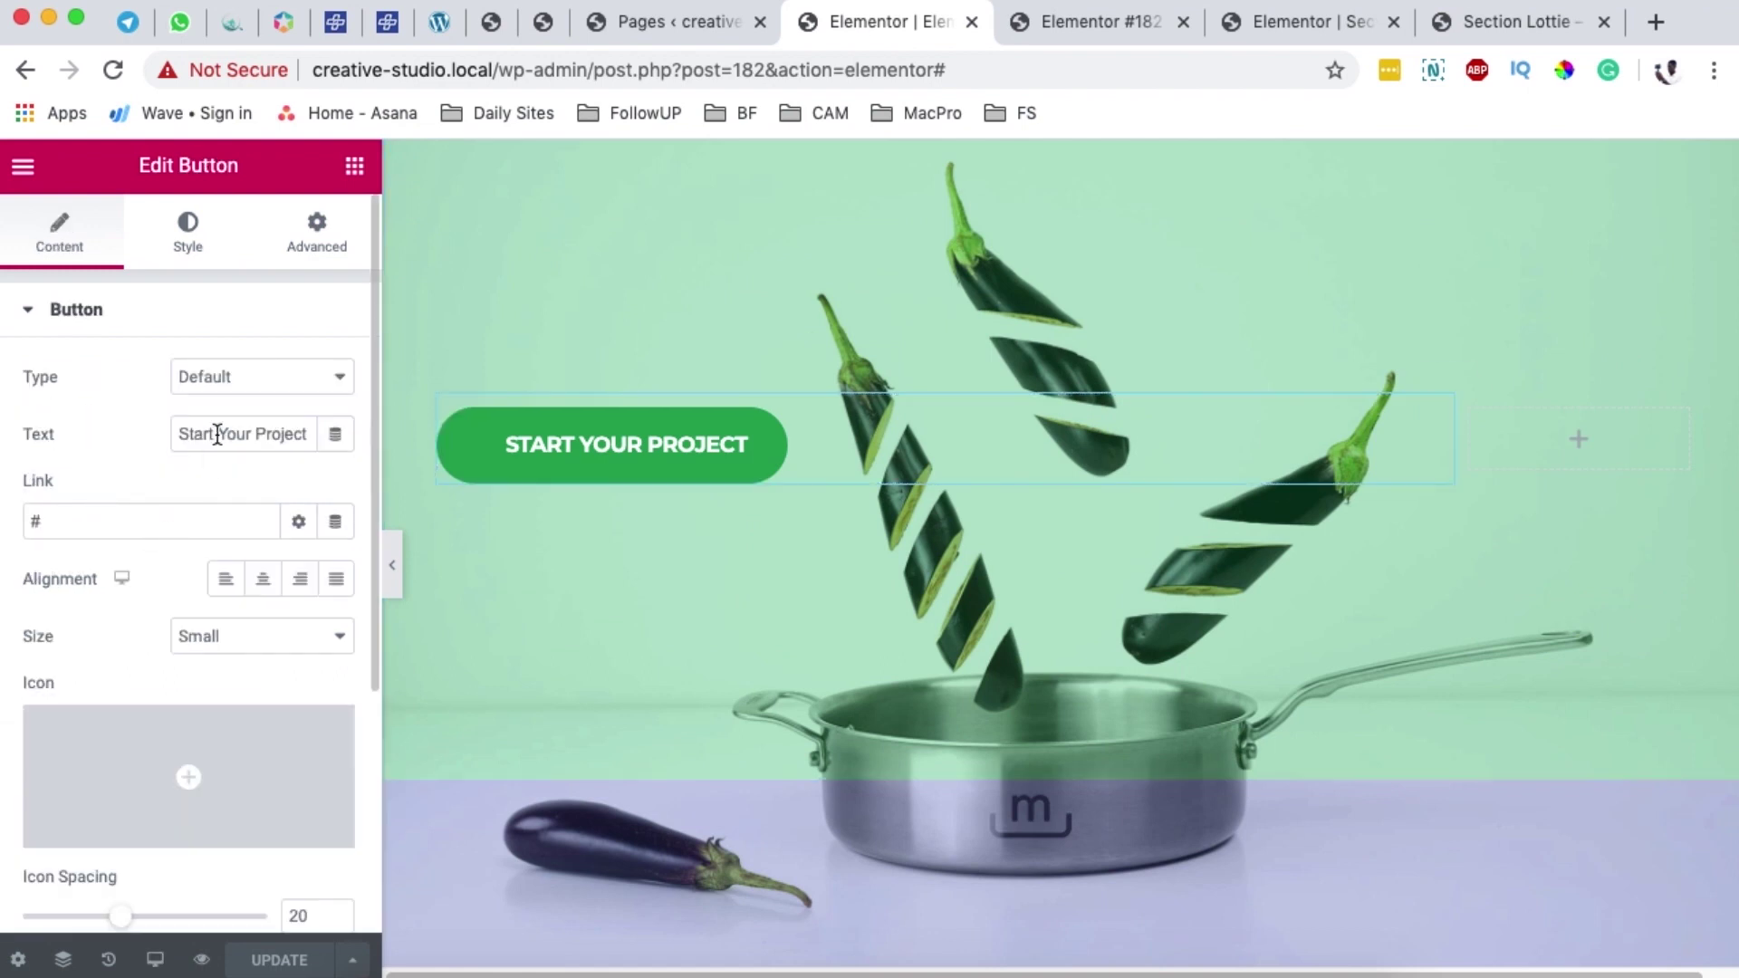
type("Add ingredients")
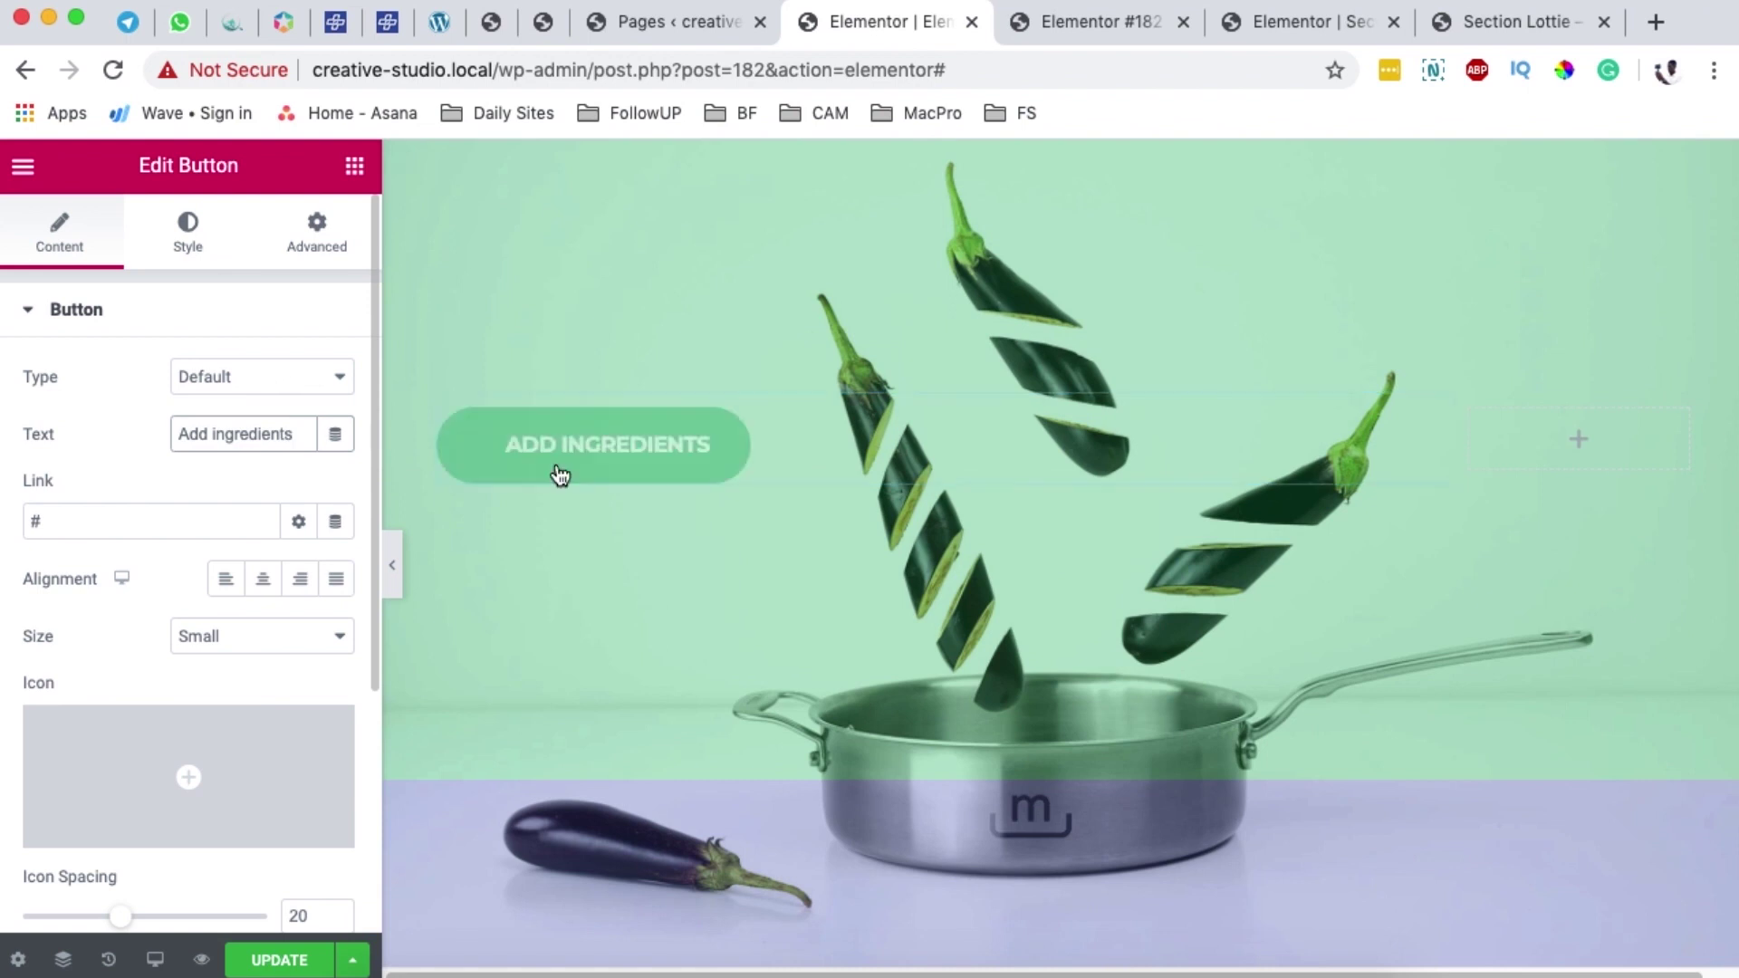
Change the blue section's button text to "your dish" and update the page
scroll(1125, 613, "down", 5)
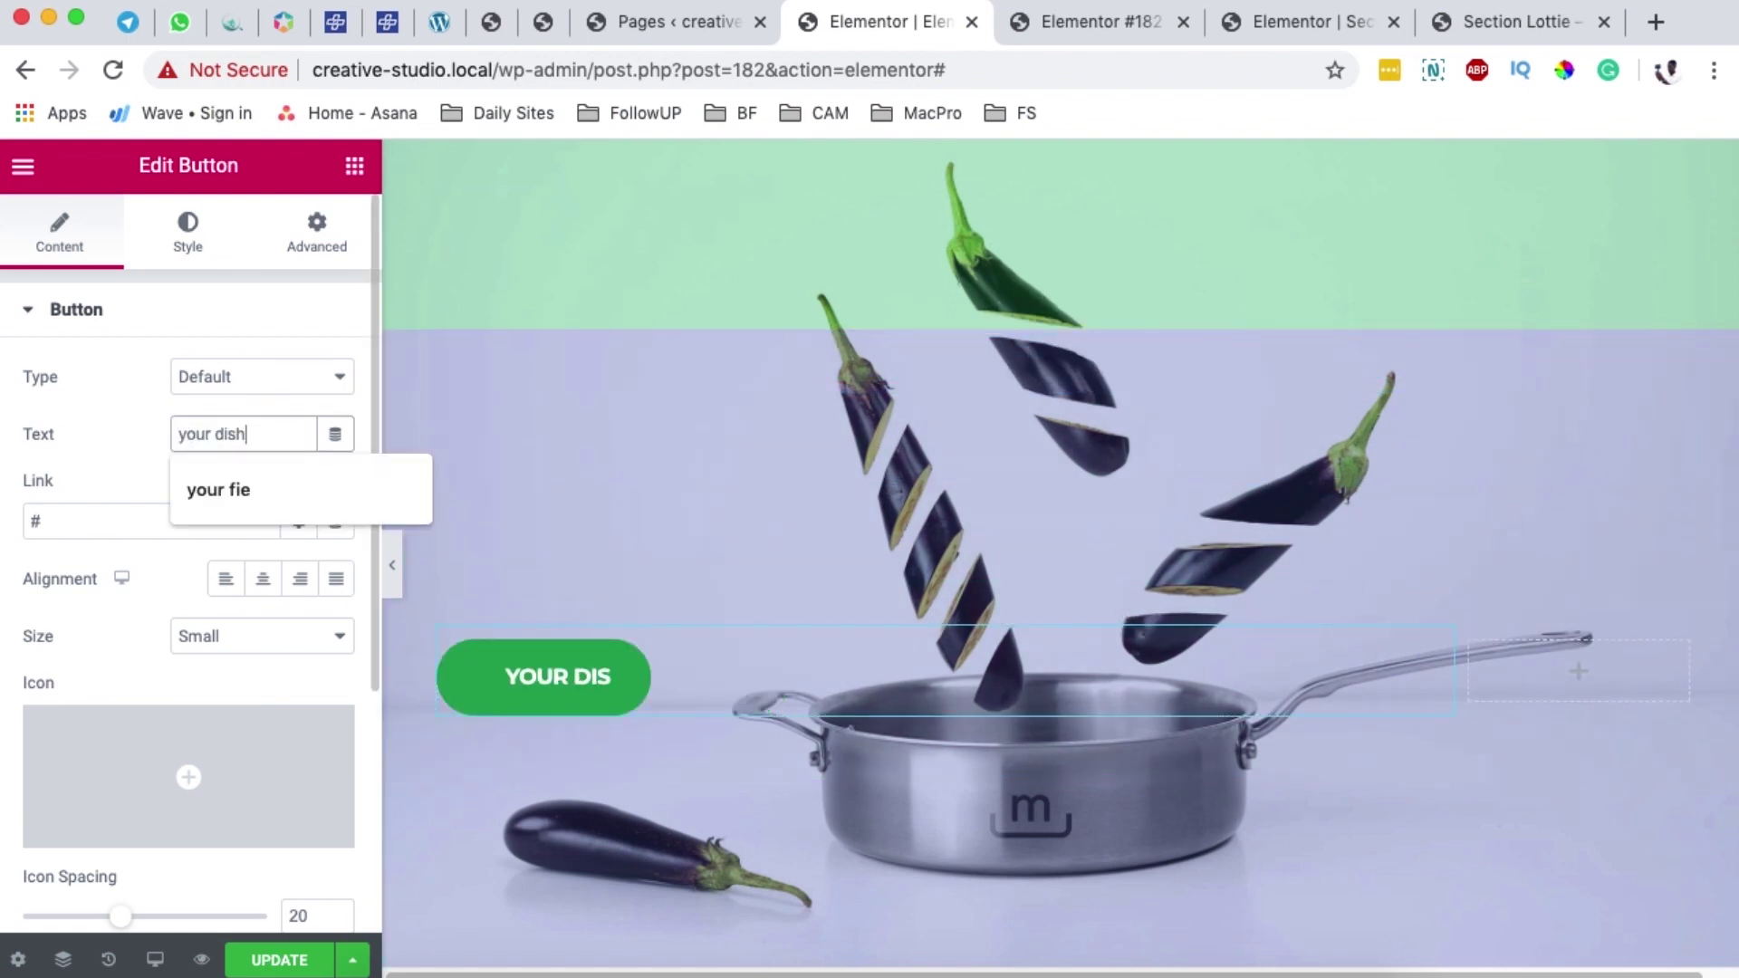
scroll(833, 733, "down", 8)
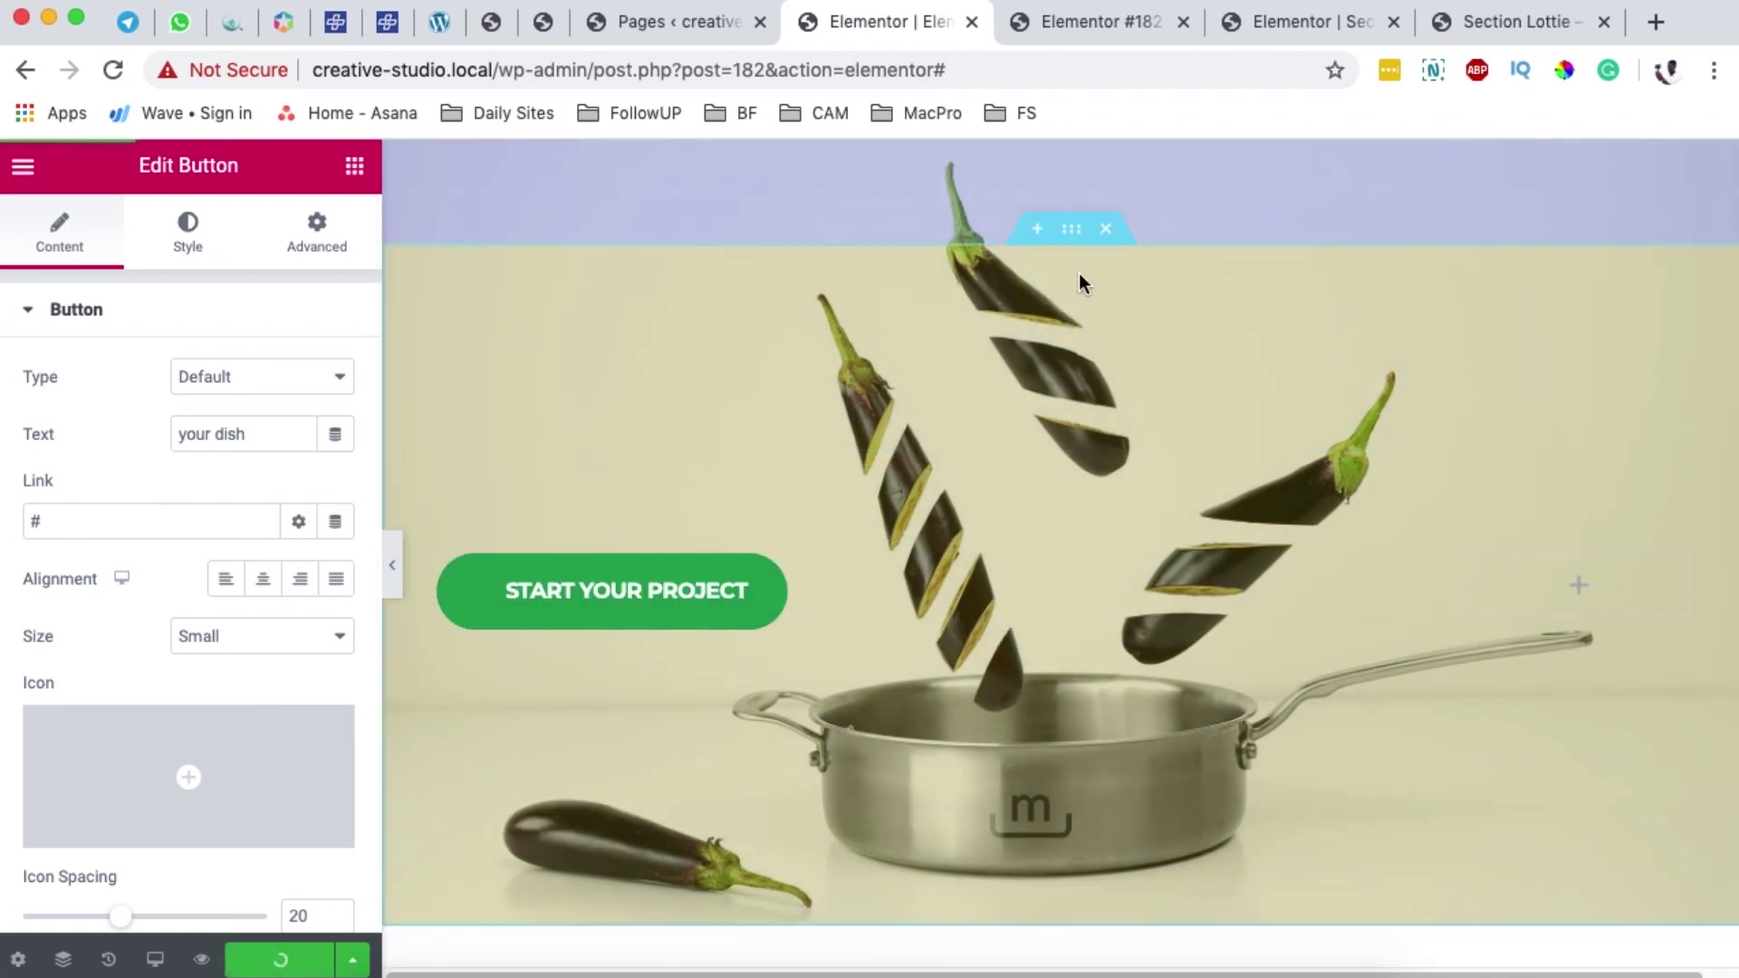
Review the updated button texts and the ingredient images of the green, blue and yellow sections in the live preview, down to the footer
left_click(1084, 22)
scroll(1148, 590, "down", 3)
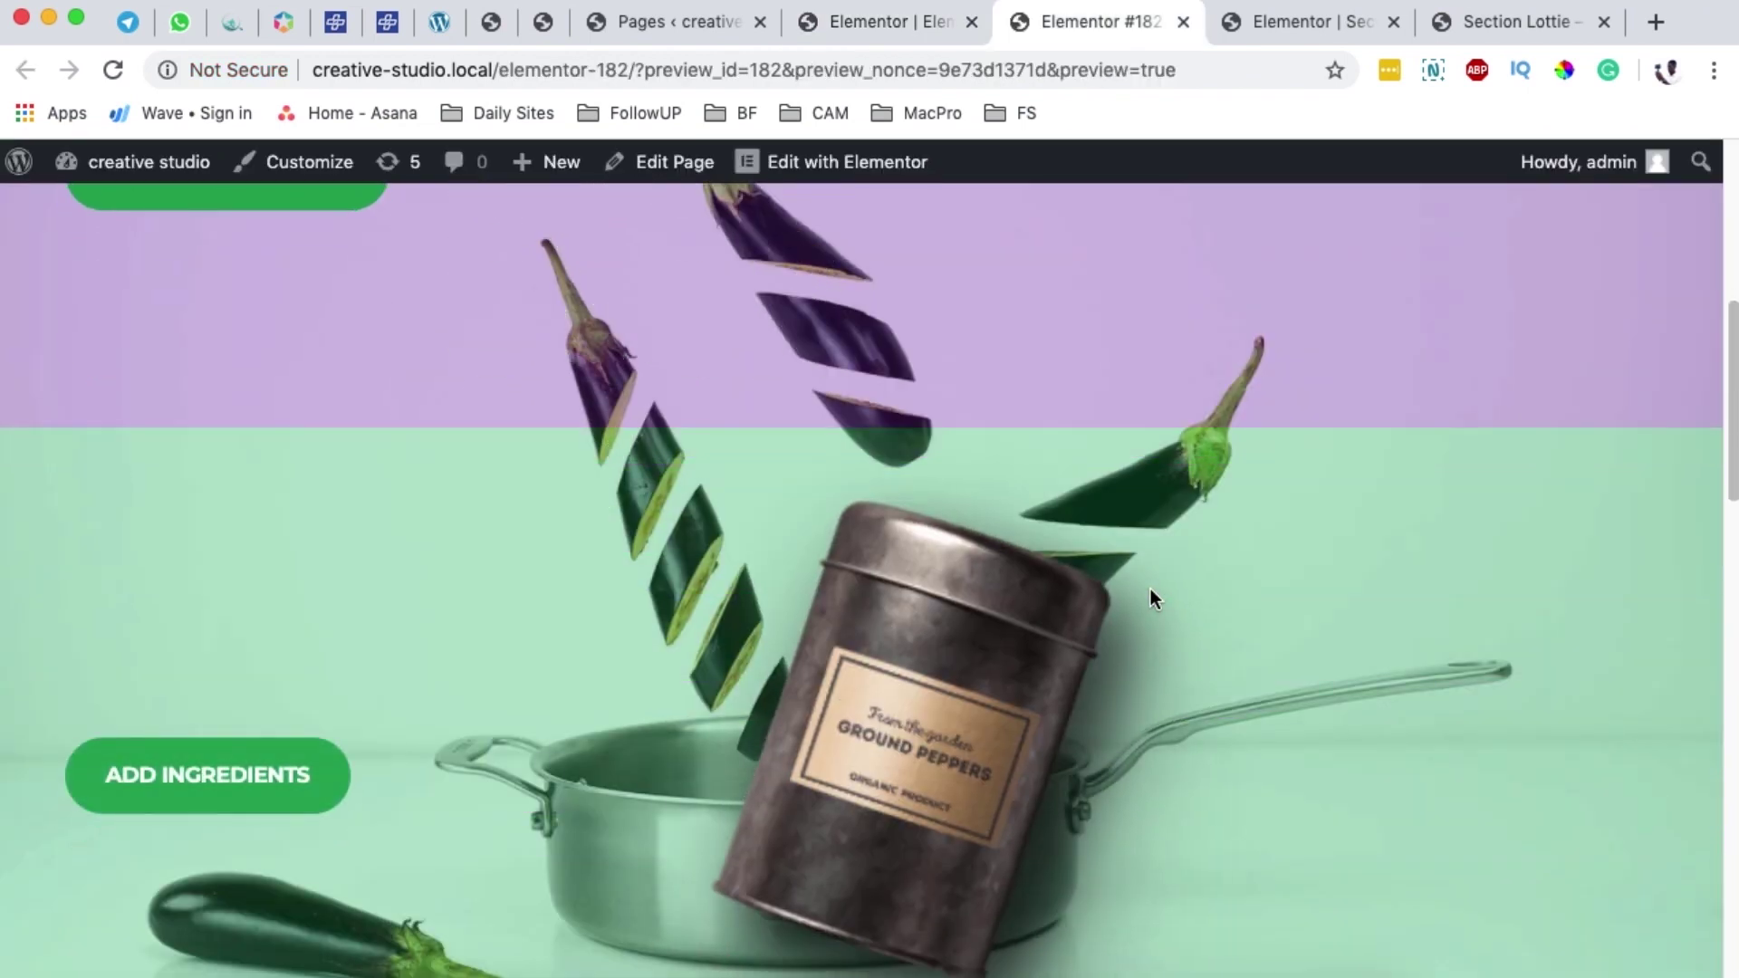
scroll(1150, 589, "down", 2)
scroll(1150, 598, "down", 1)
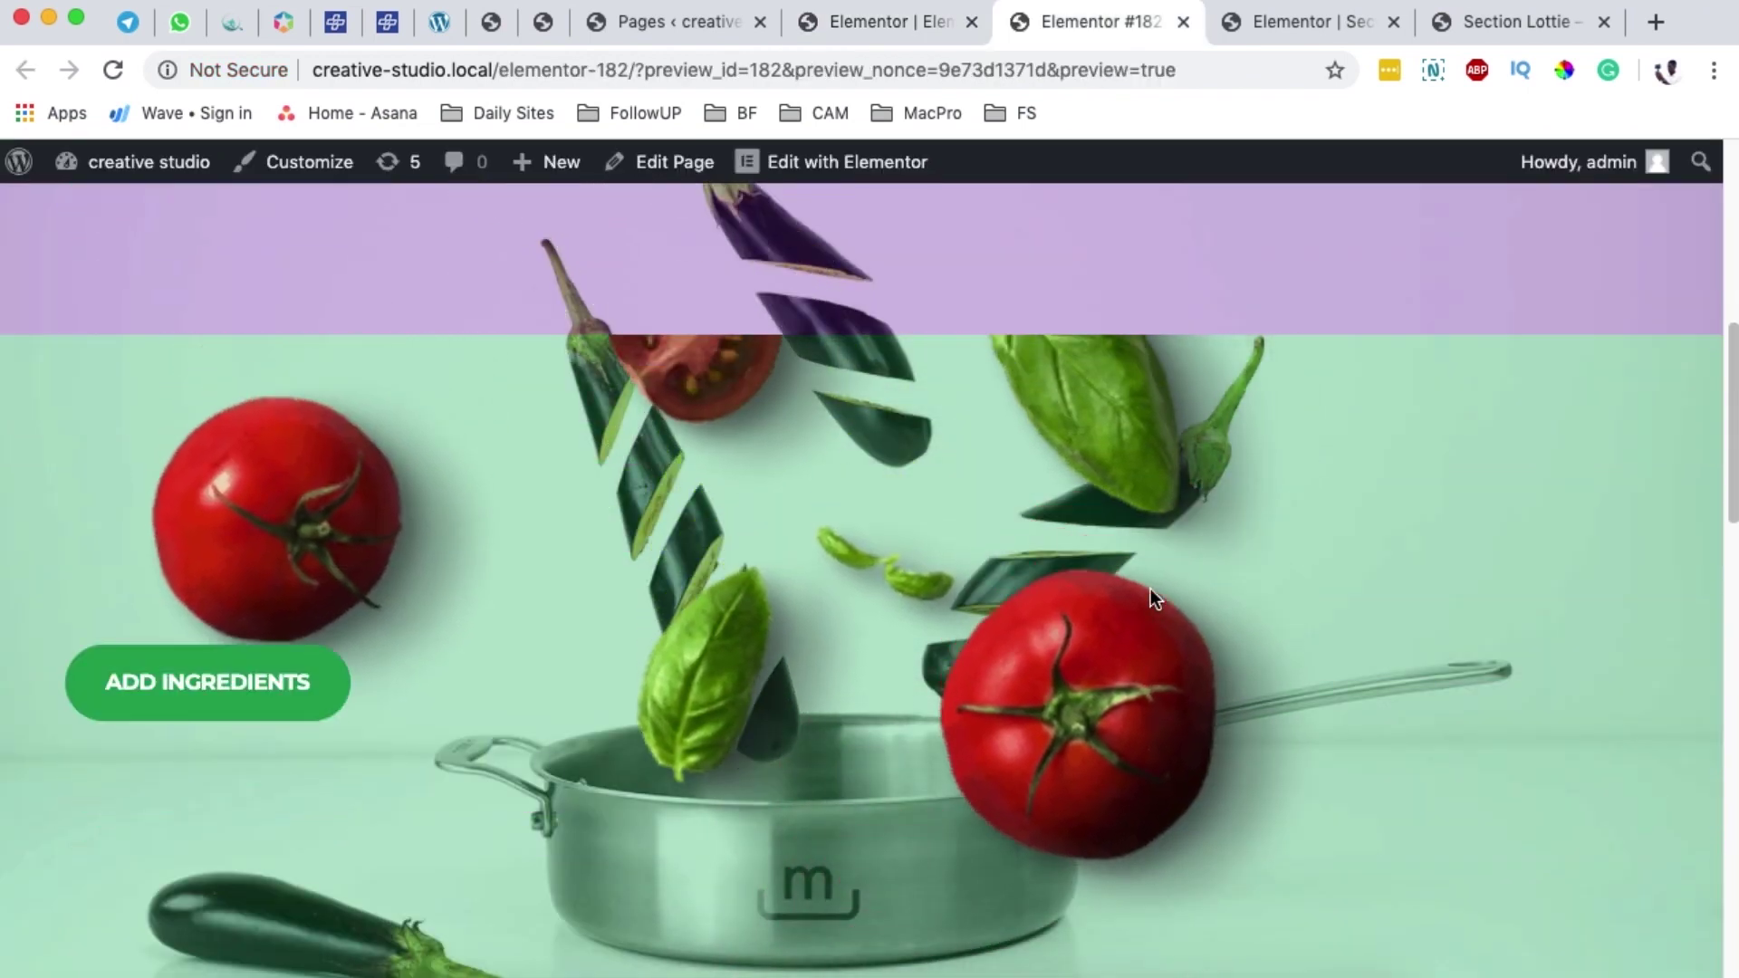
scroll(1150, 588, "down", 5)
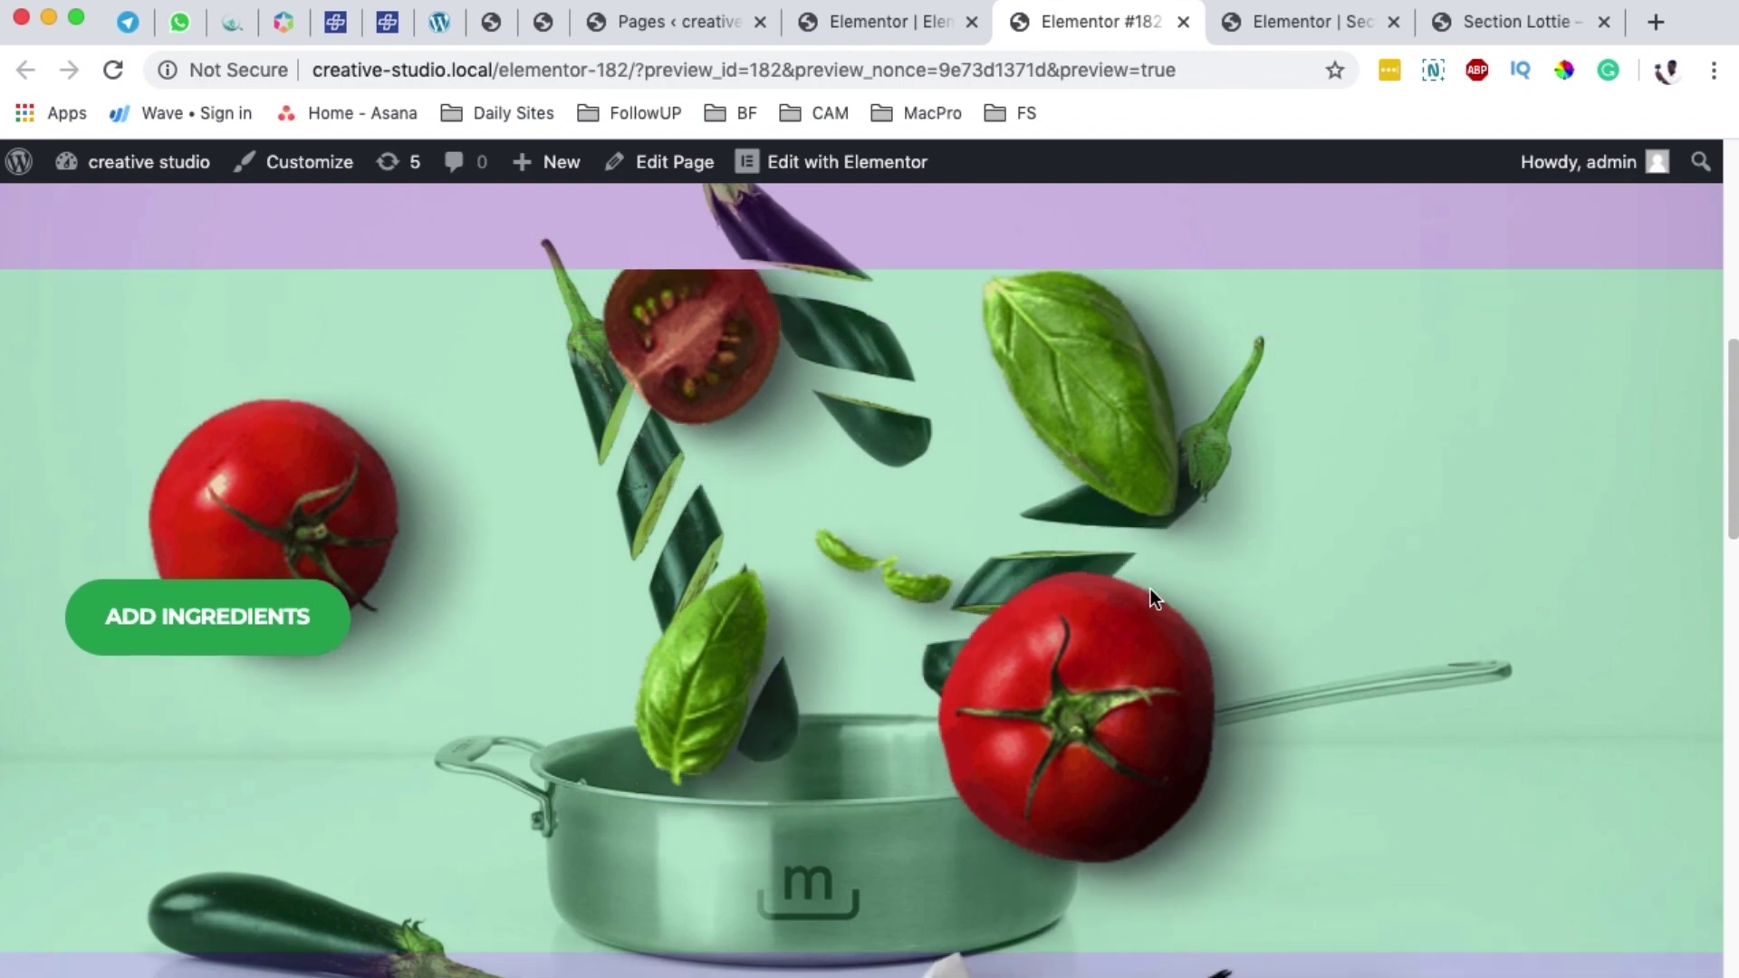
scroll(1150, 589, "down", 12)
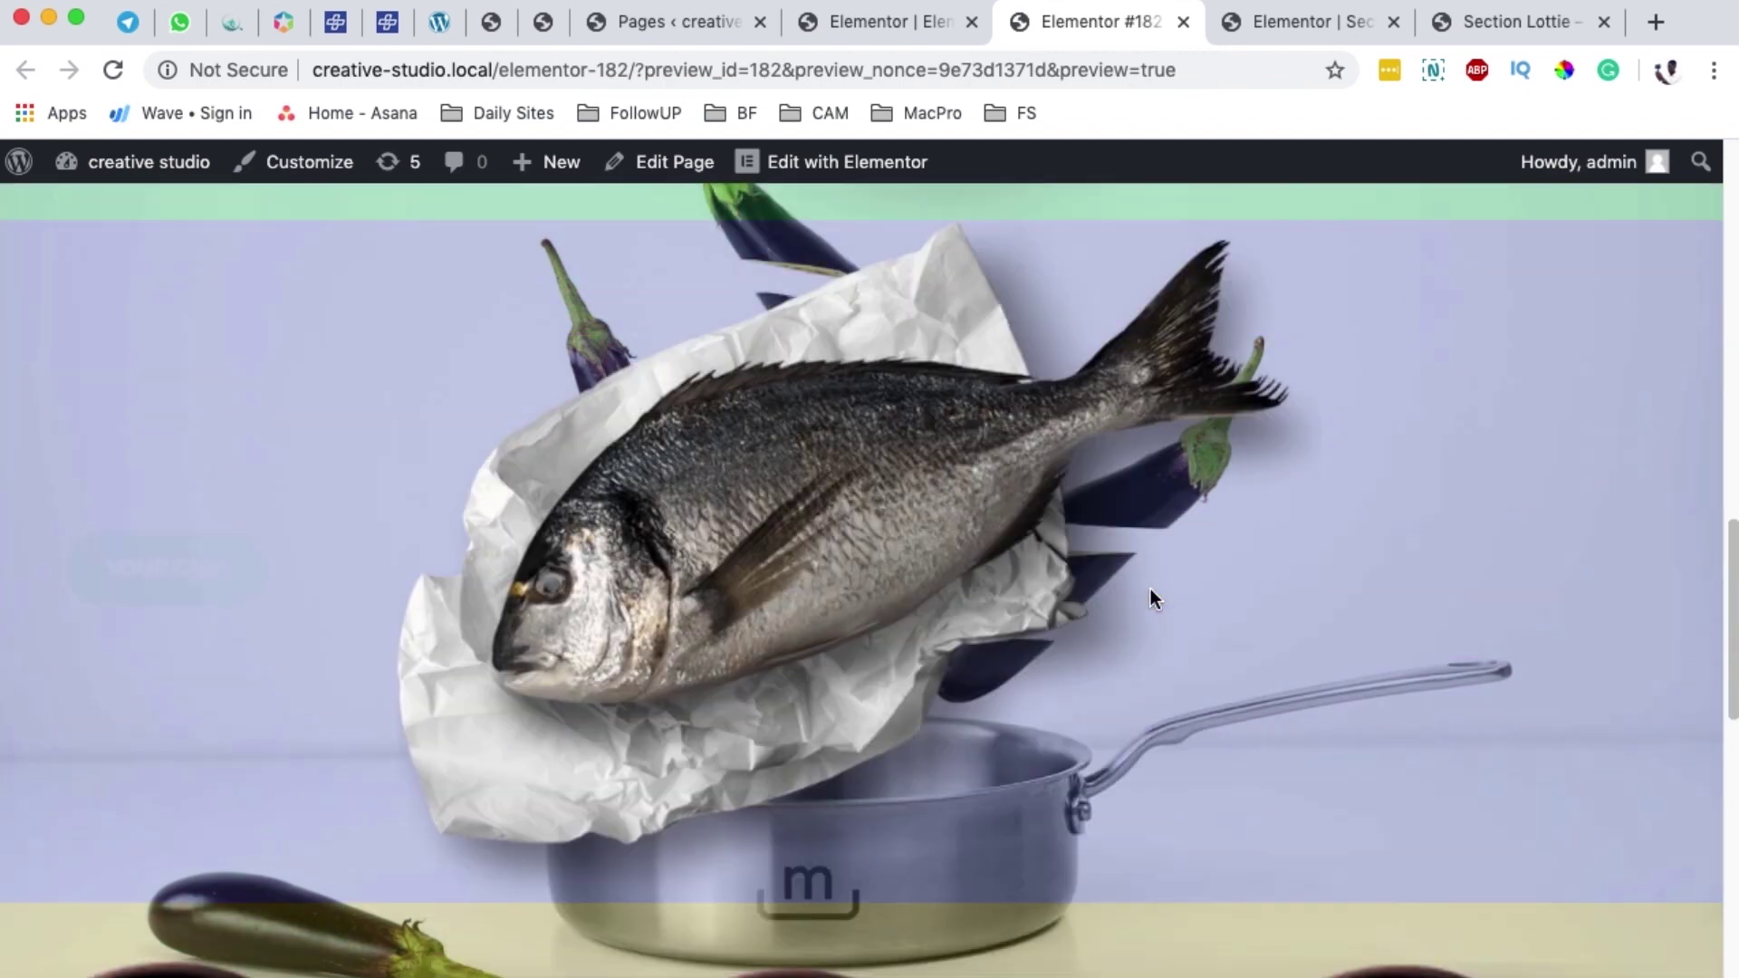
scroll(1150, 590, "down", 1)
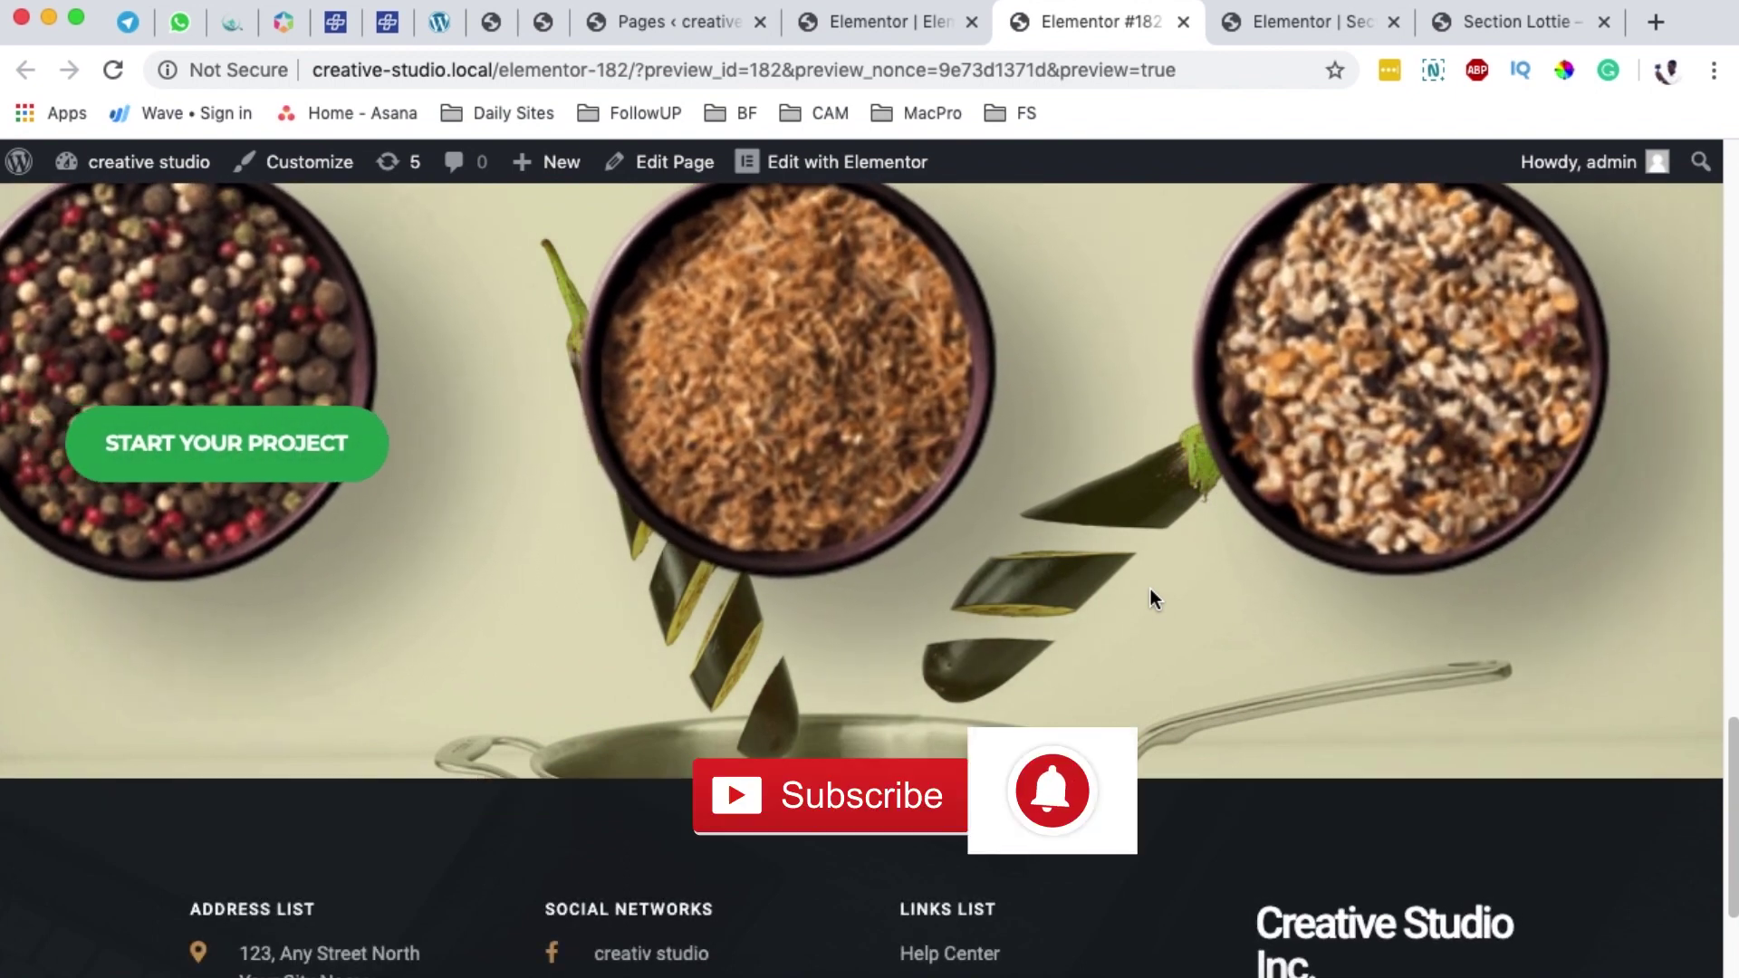
scroll(1144, 562, "down", 1)
scroll(1143, 561, "down", 3)
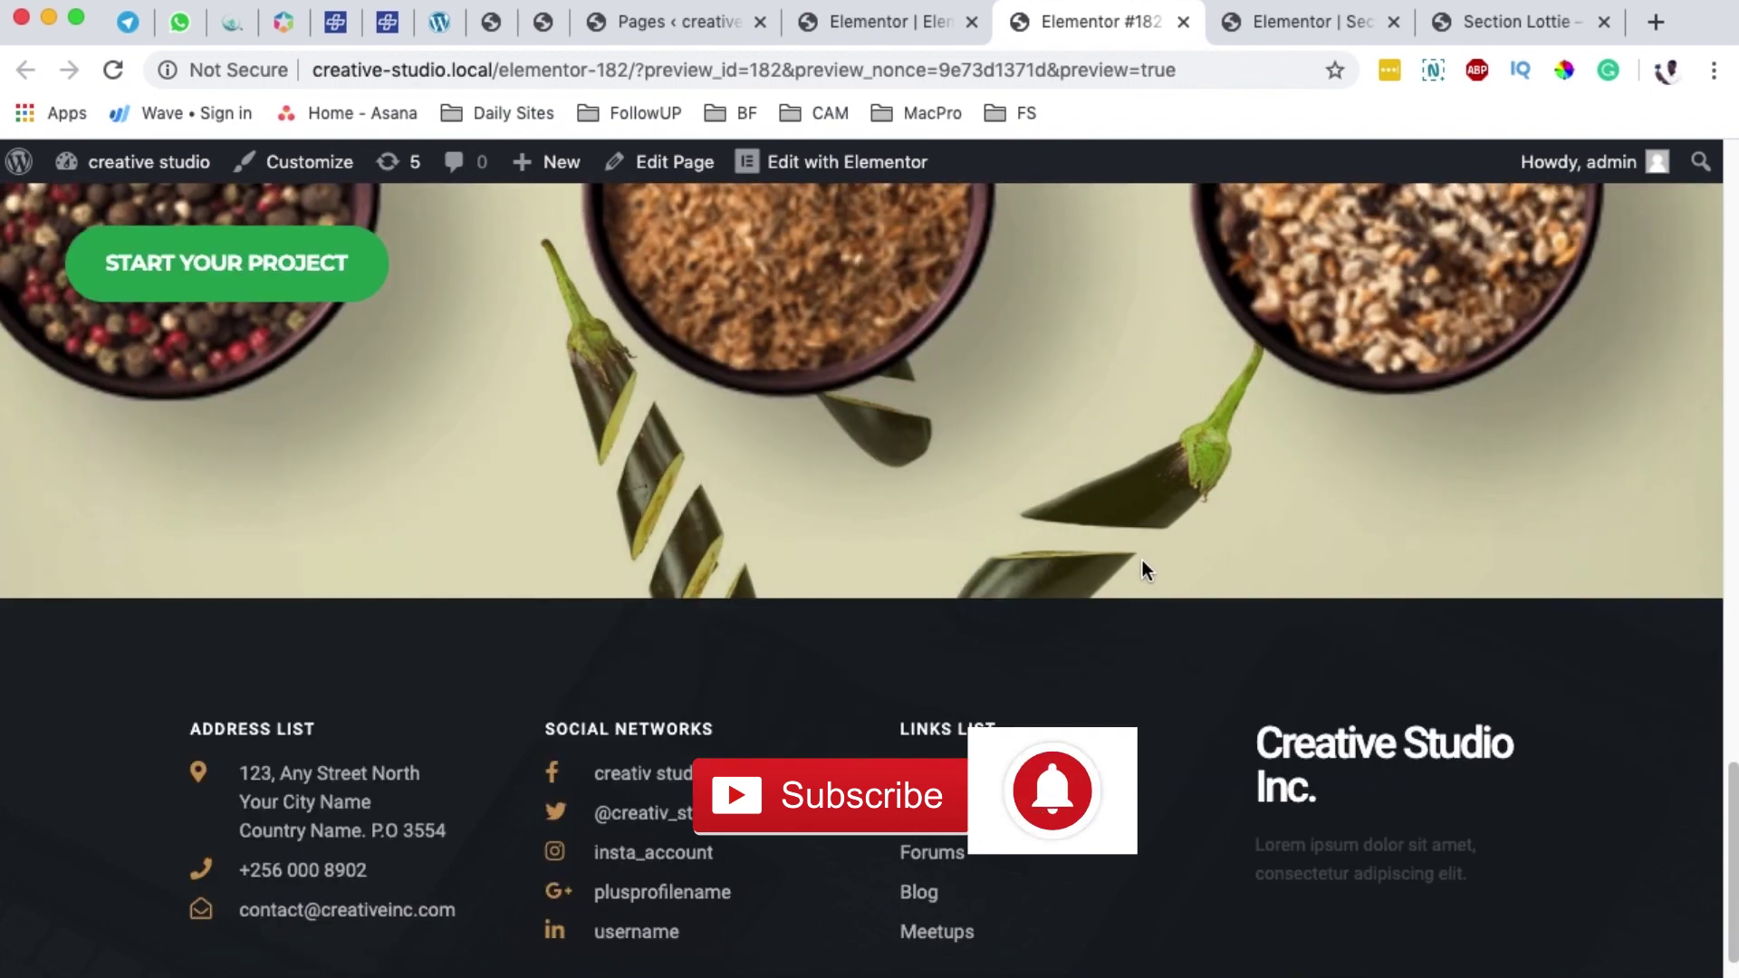